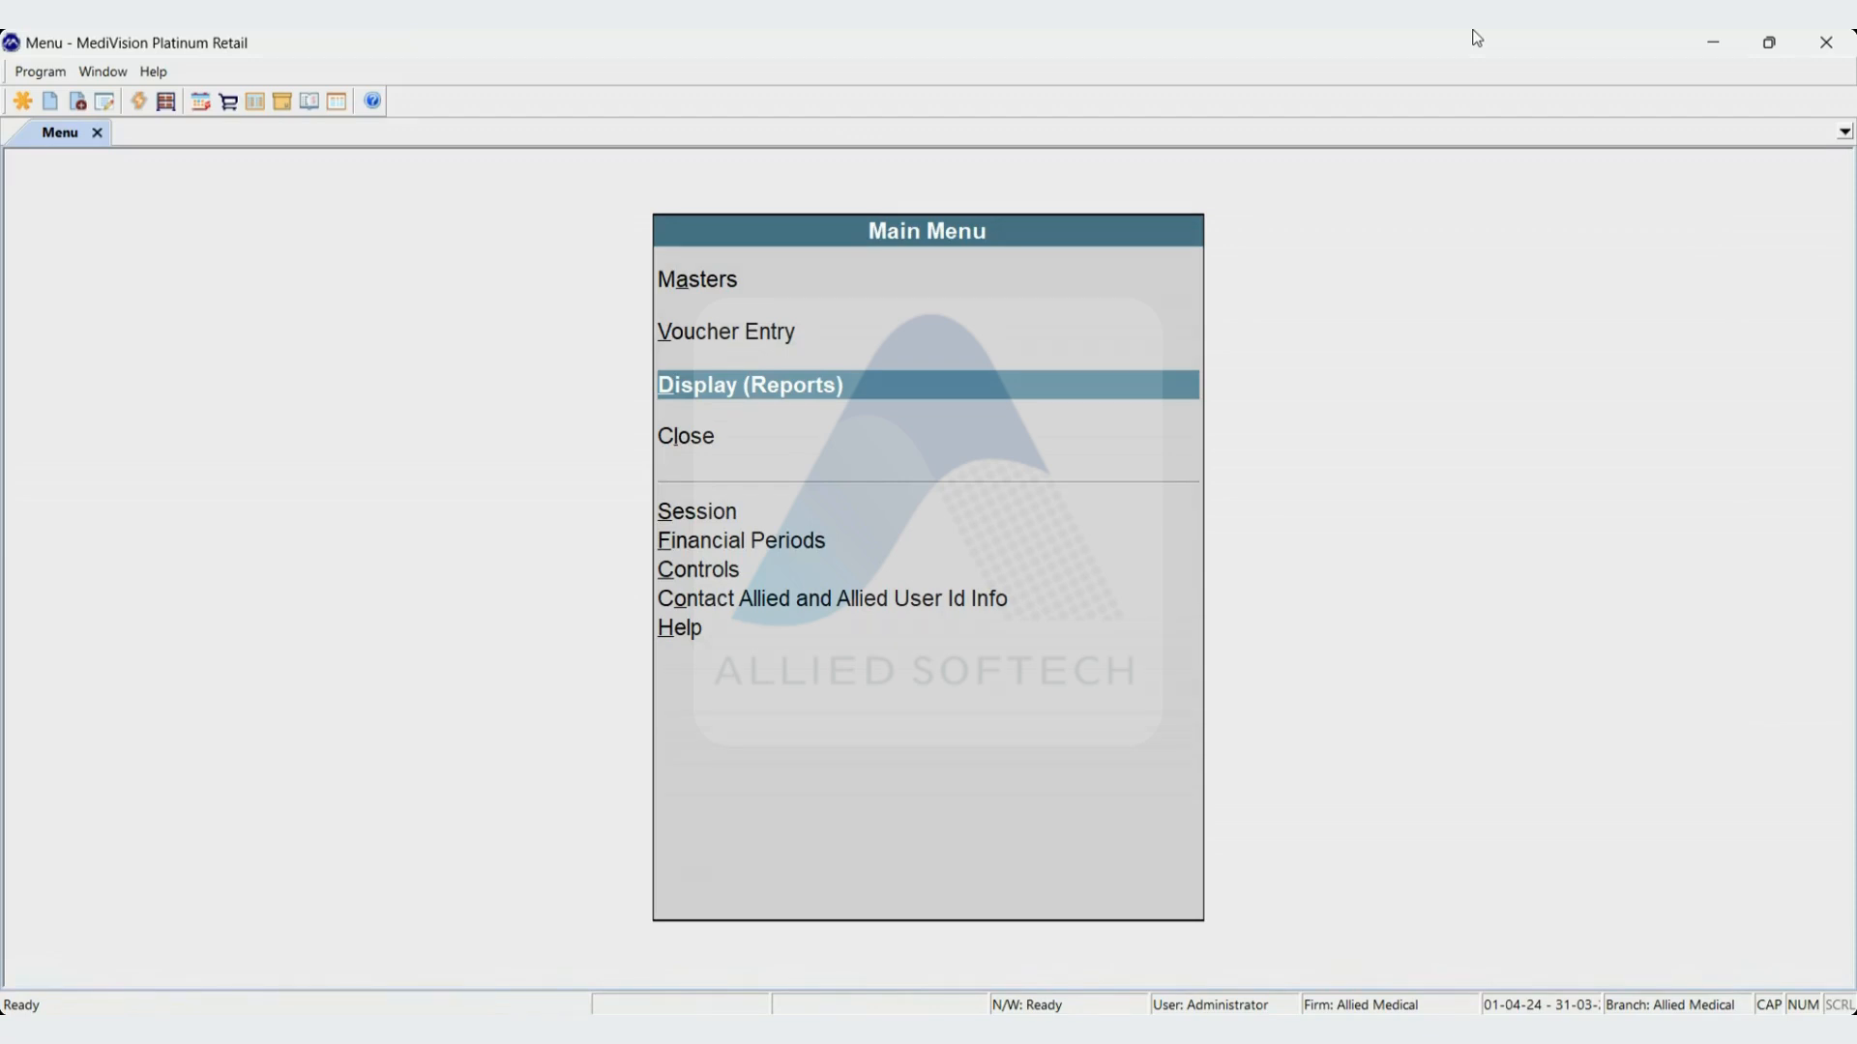
Open the Purchase Order Reports within Display (Reports)
key("Up")
key("Down")
key("Return")
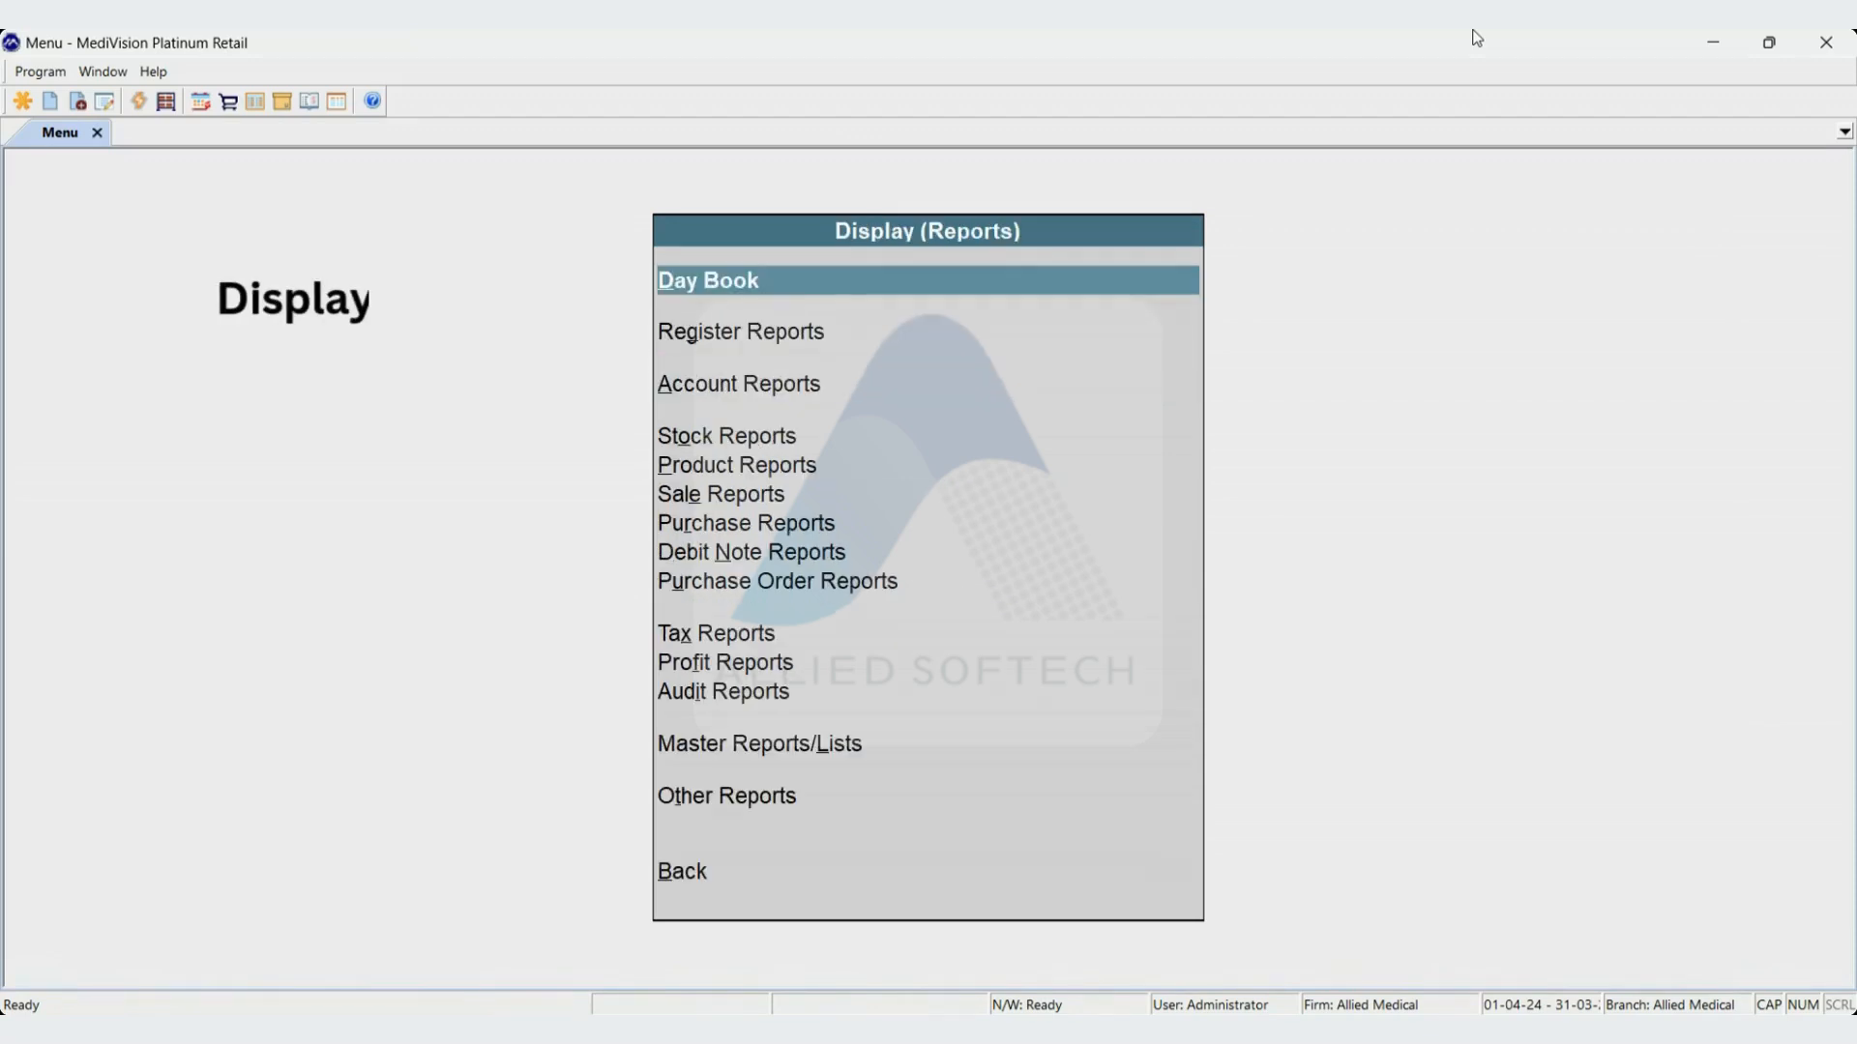
key("Down")
key("Down")
key("Down")
key("Down")
key("Down")
key("Down")
key("Down")
key("Down")
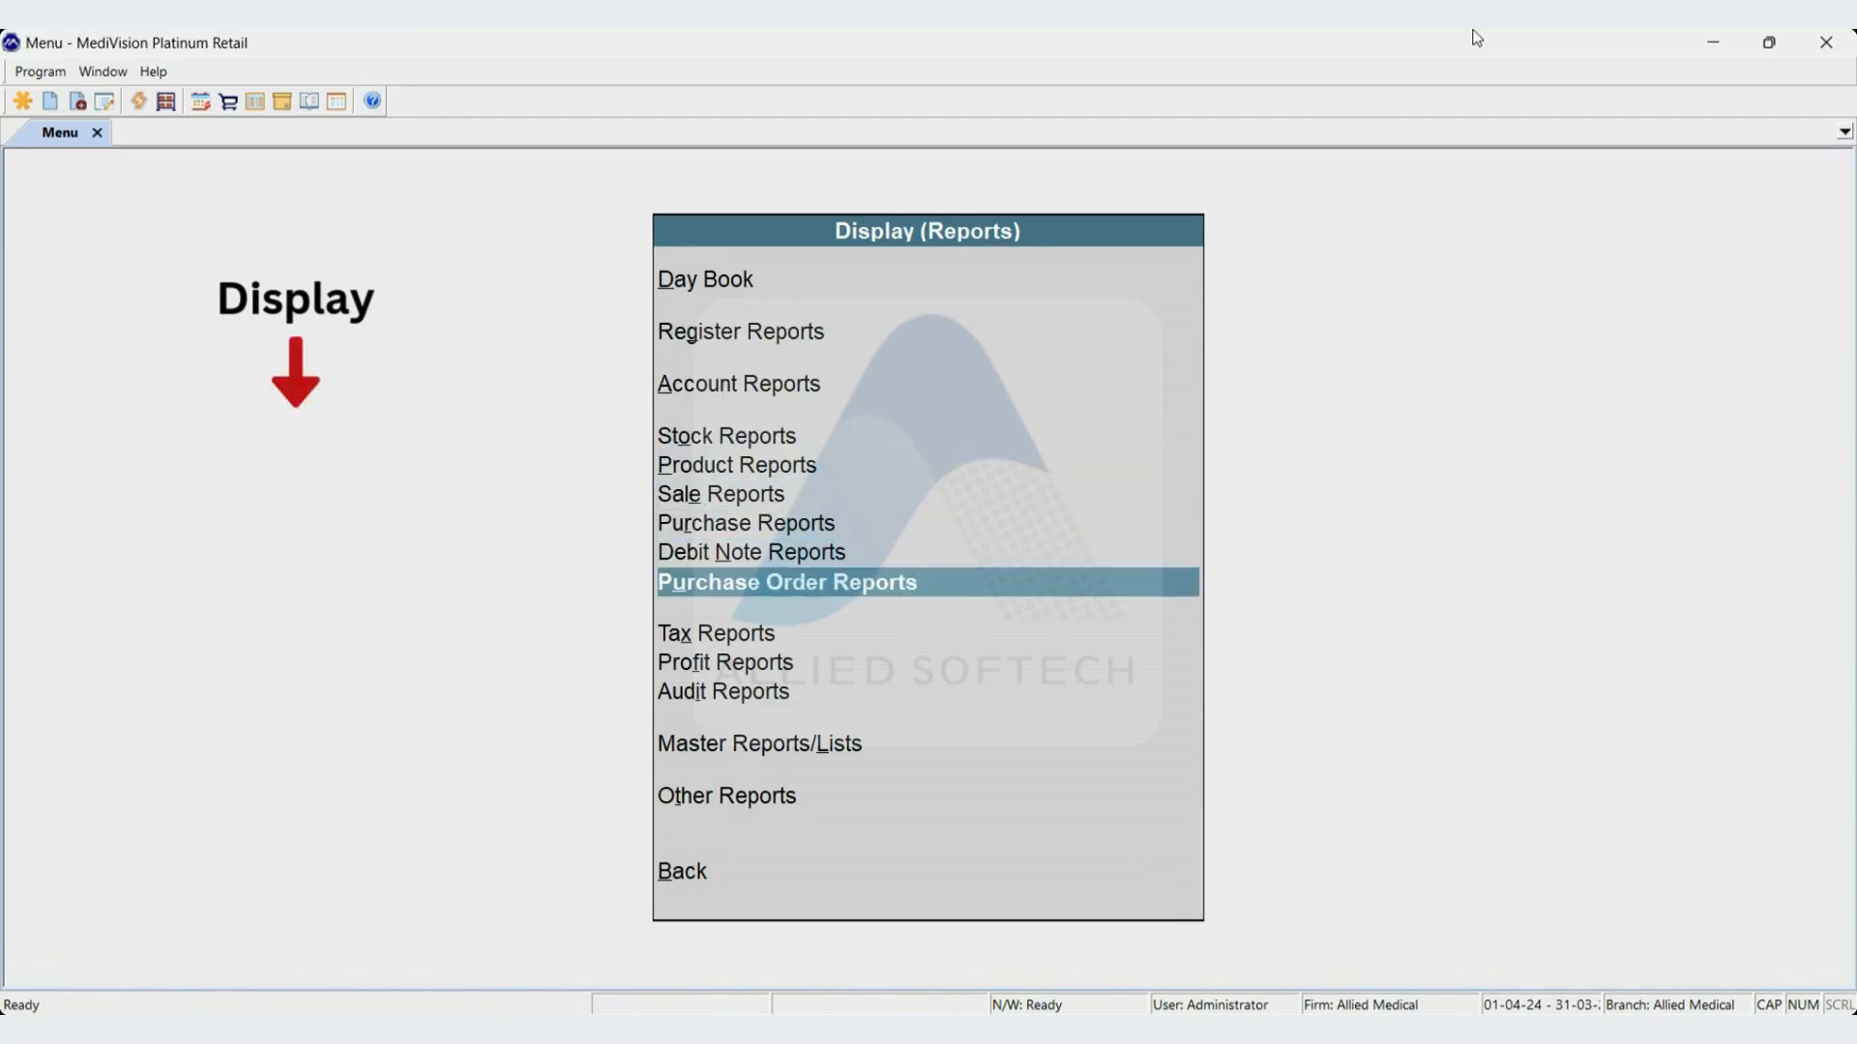
key("Return")
Open the supplier-wise criteria form for preparing purchase orders
key("Down")
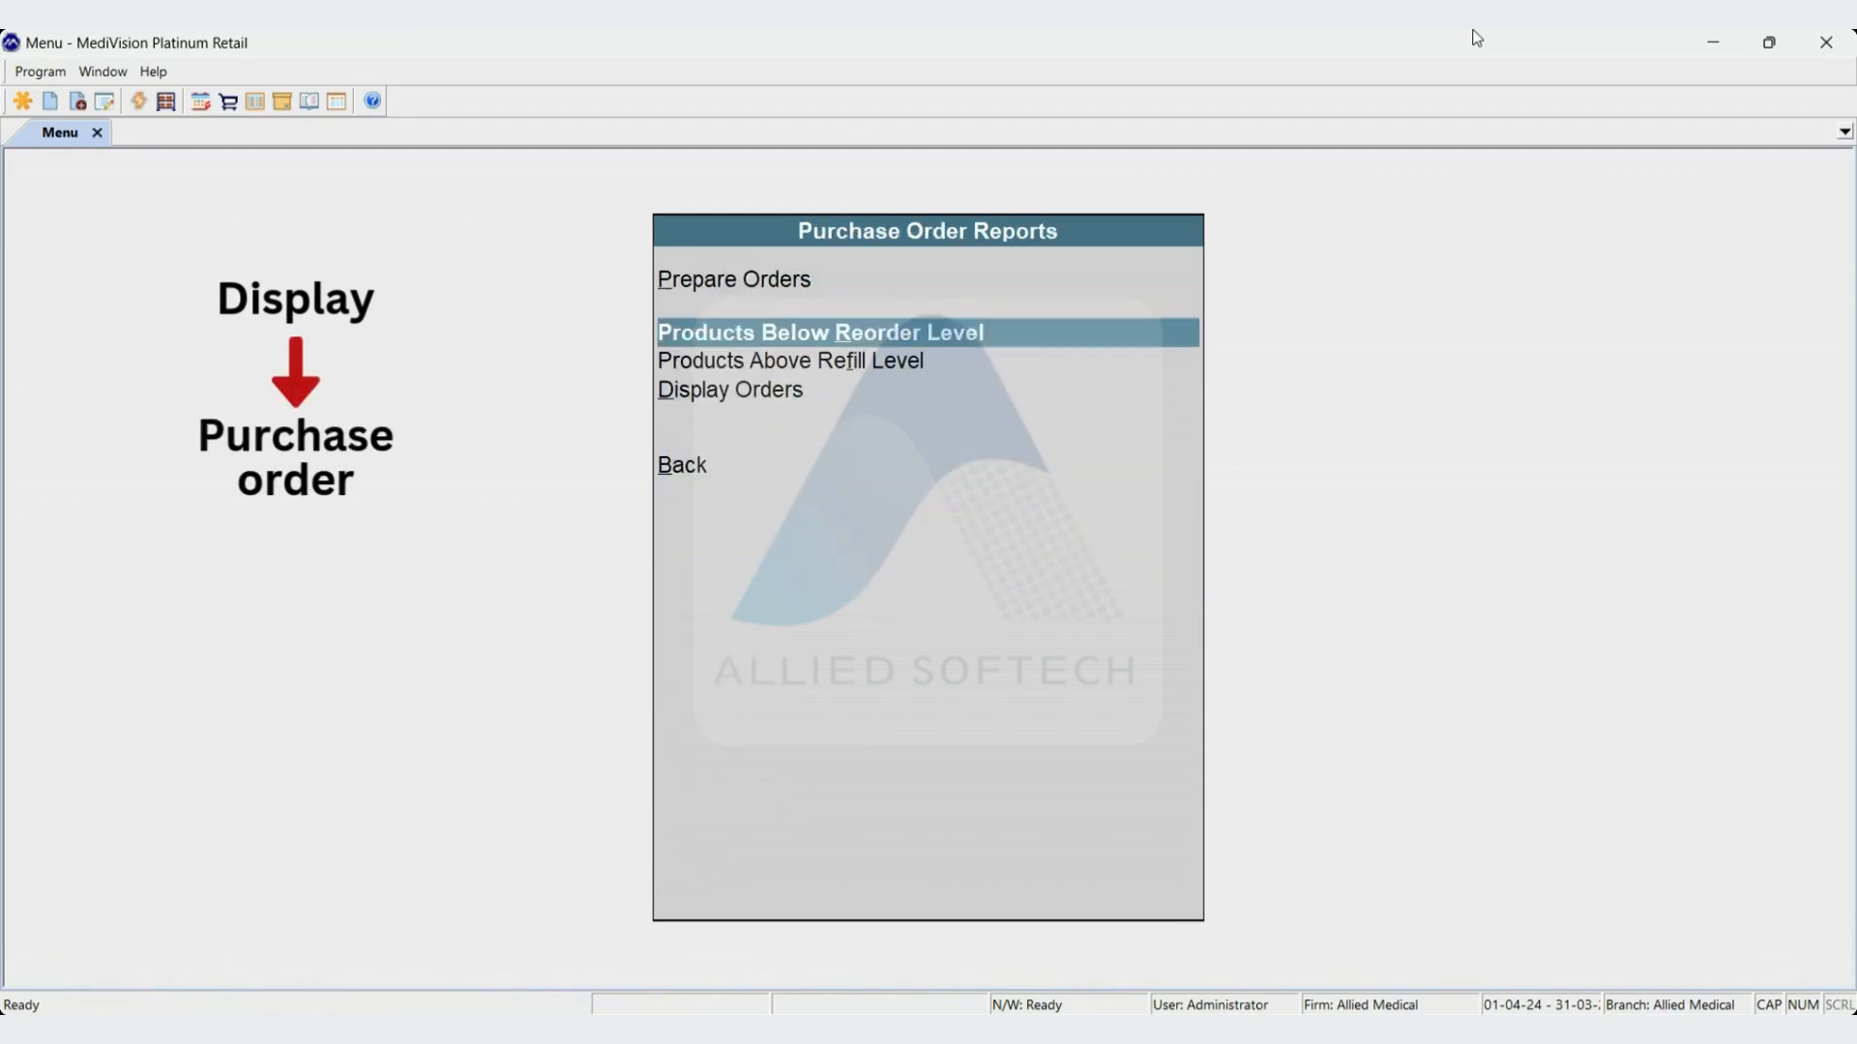
key("Up")
key("Return")
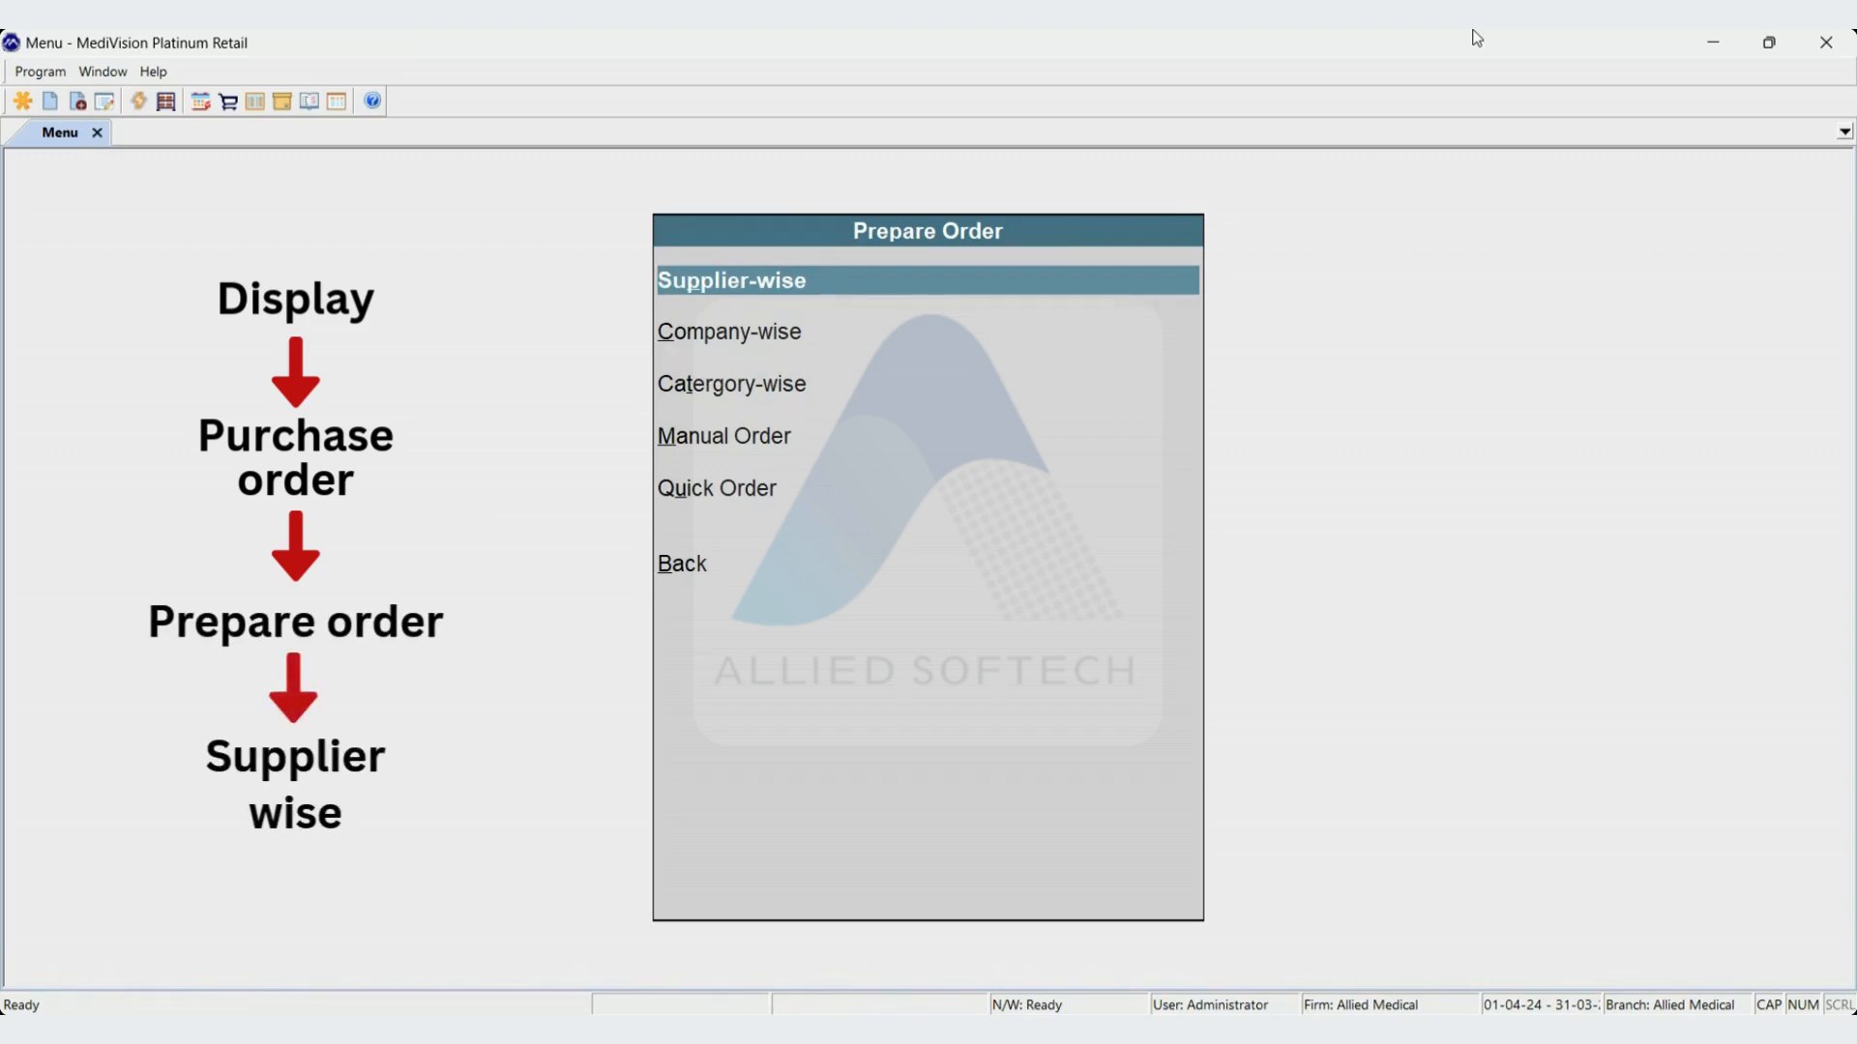
key("Down")
key("Up")
key("Return")
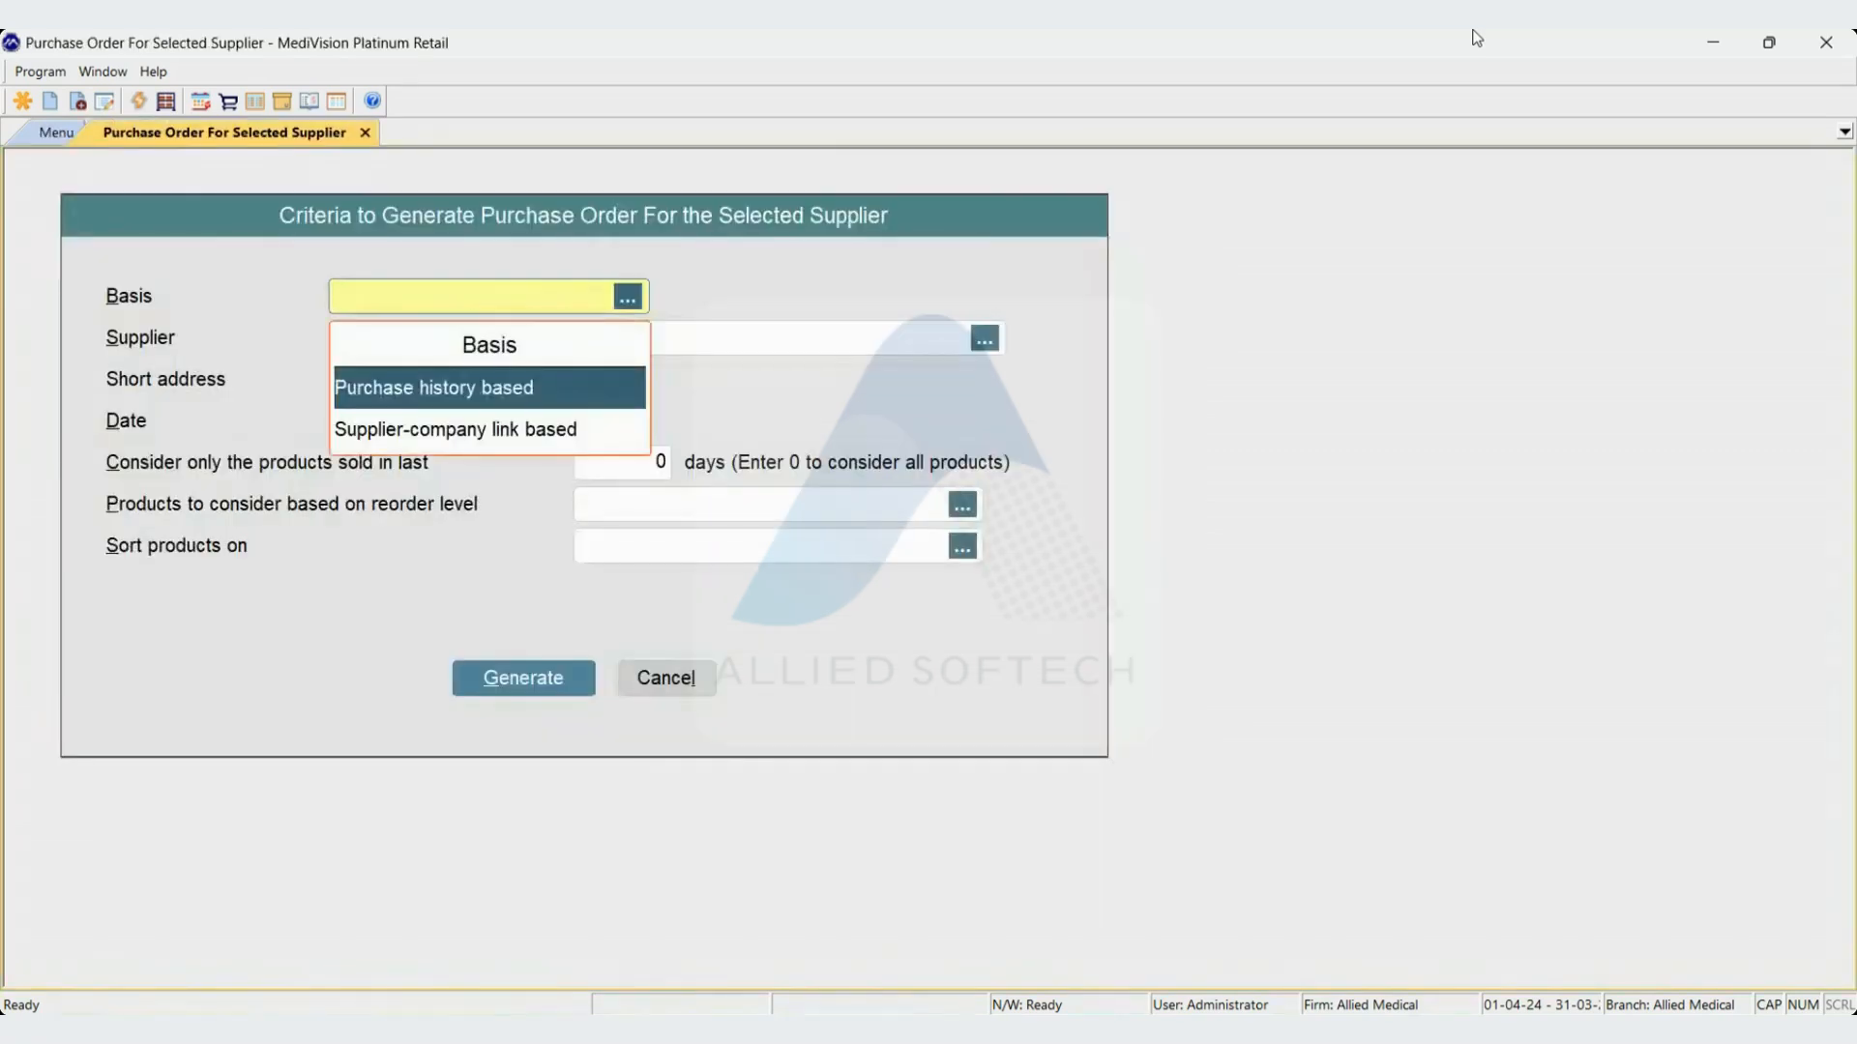
Set the purchase order basis to Purchase history based
key("Down")
key("Up")
key("Down")
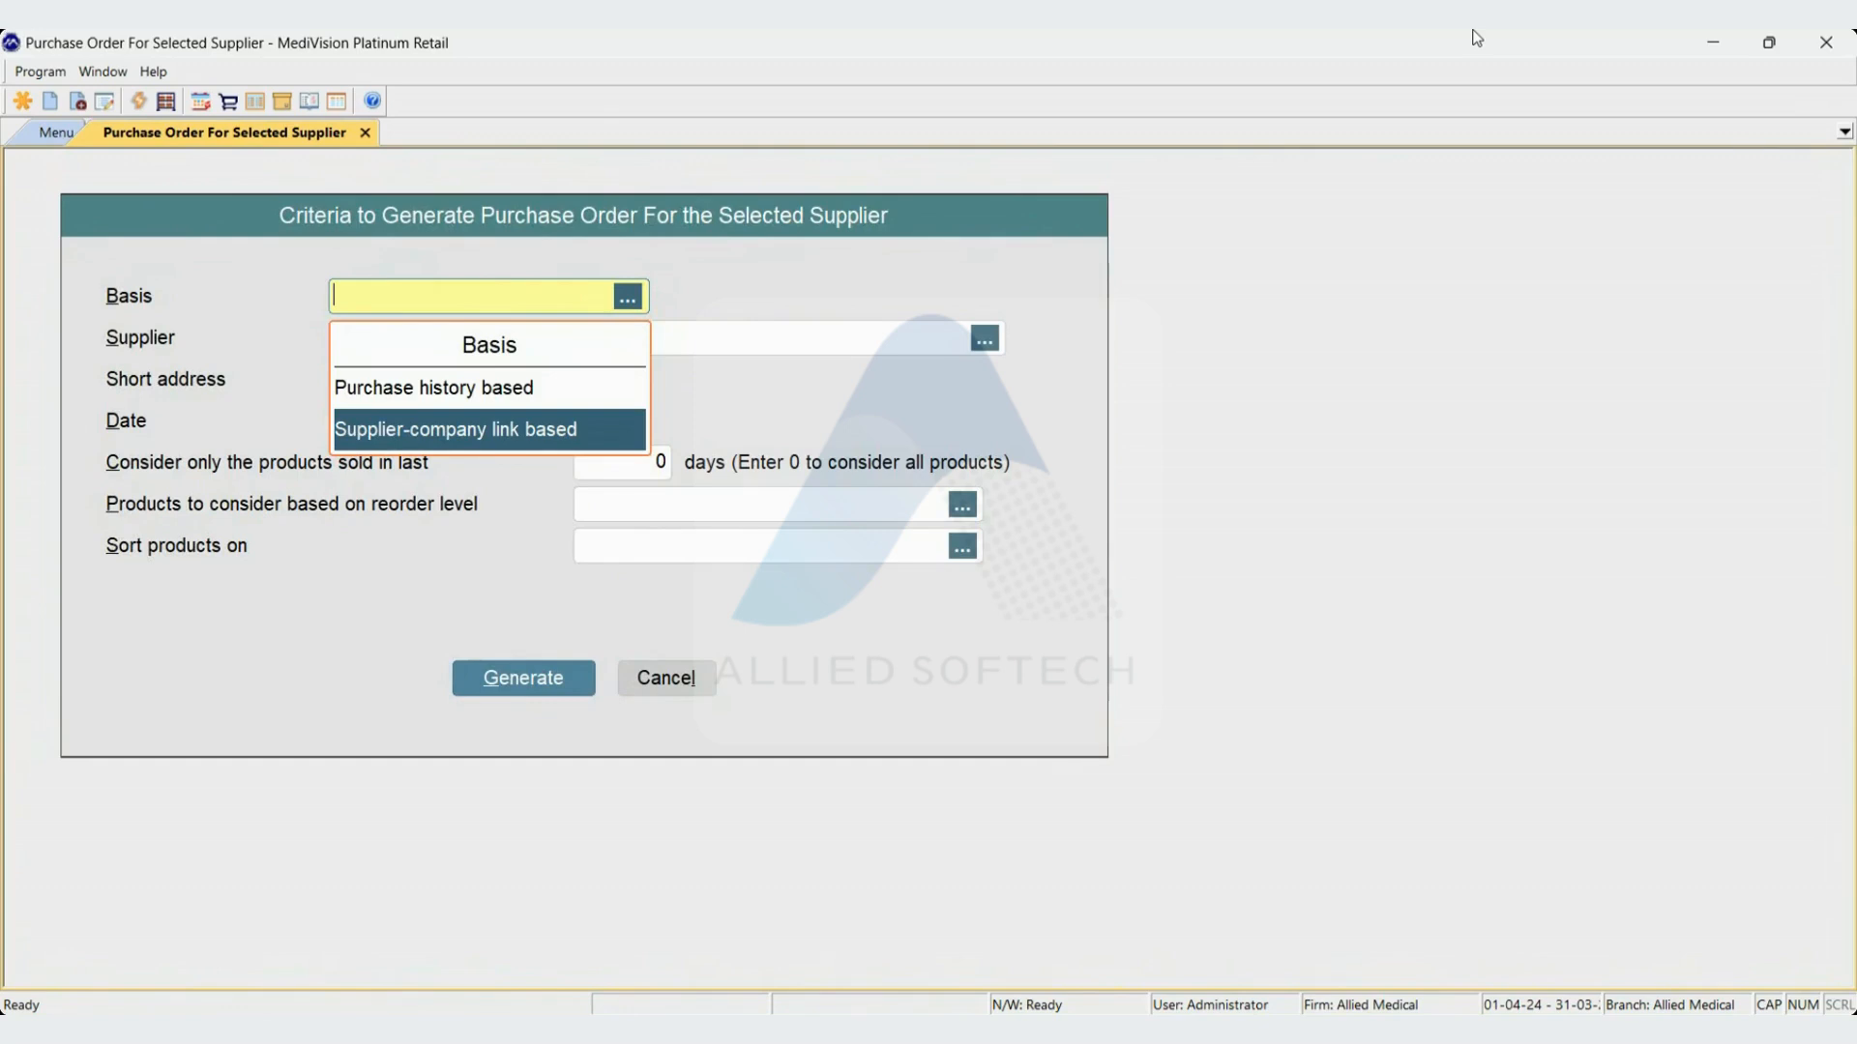
key("Up")
key("Down")
key("Up")
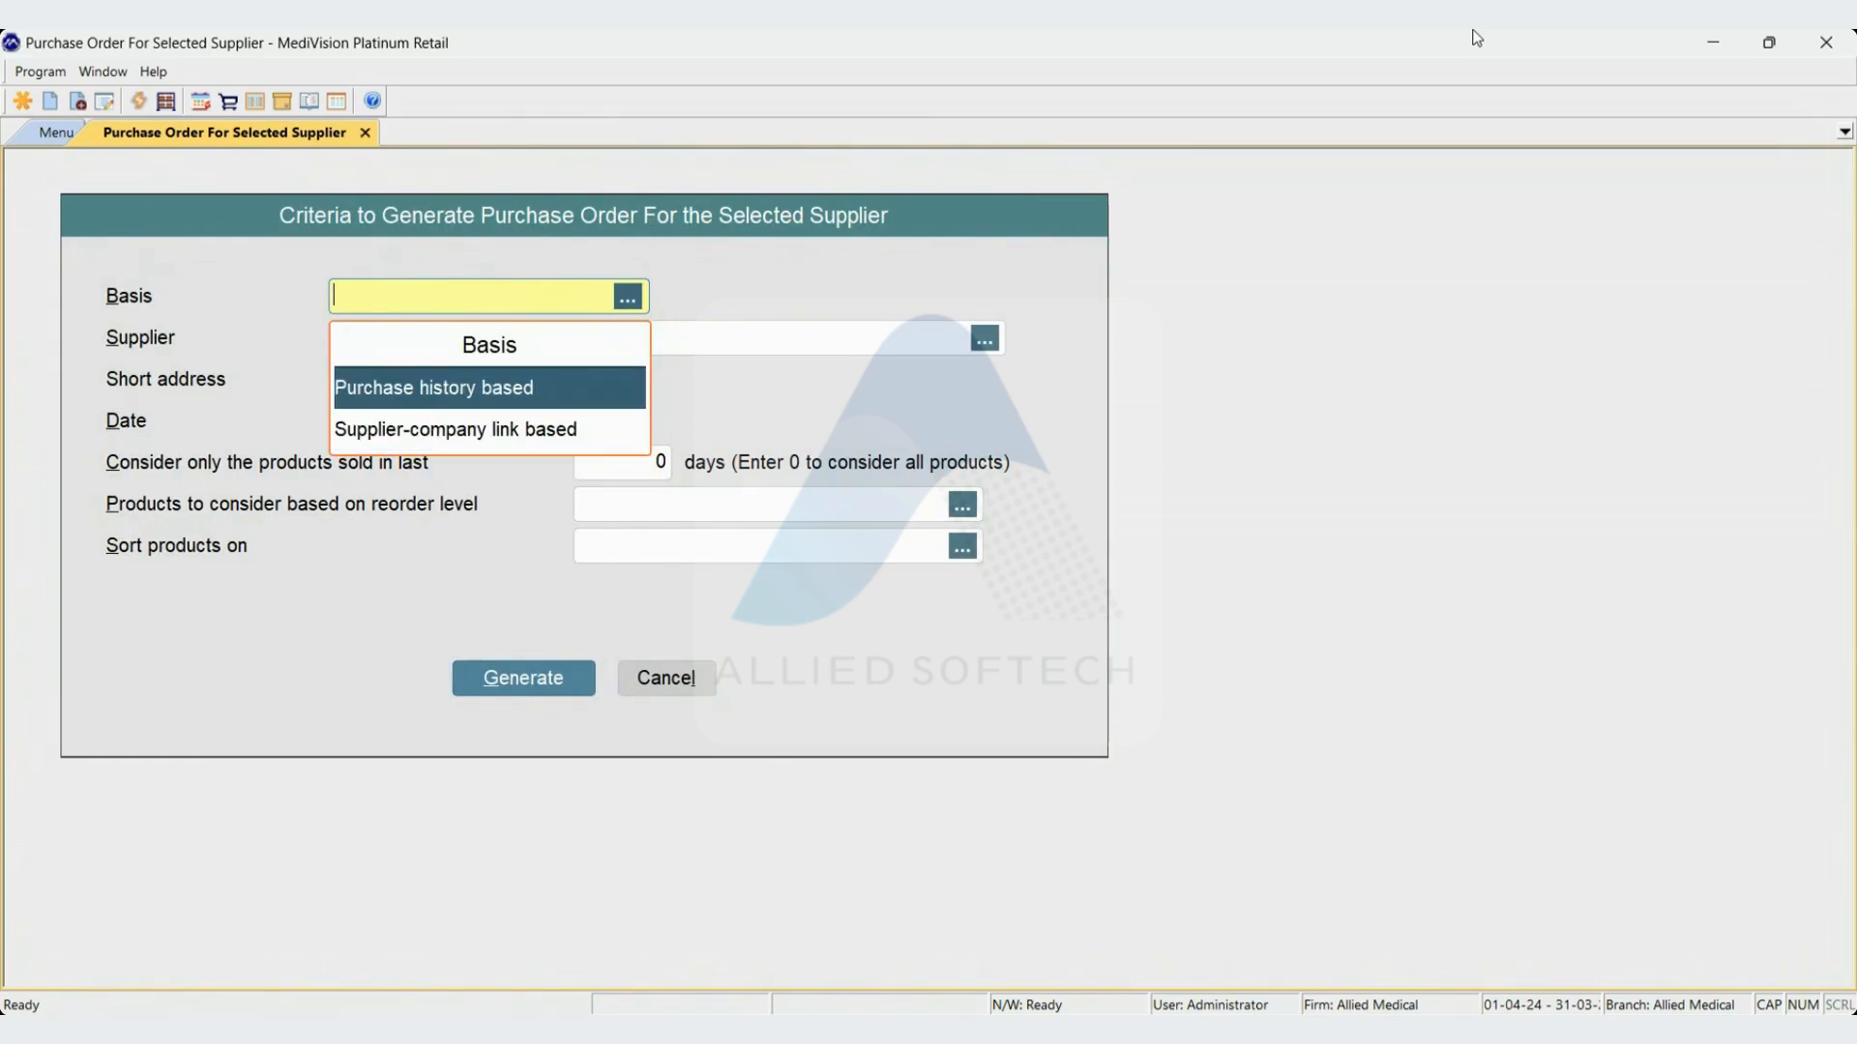
key("Return")
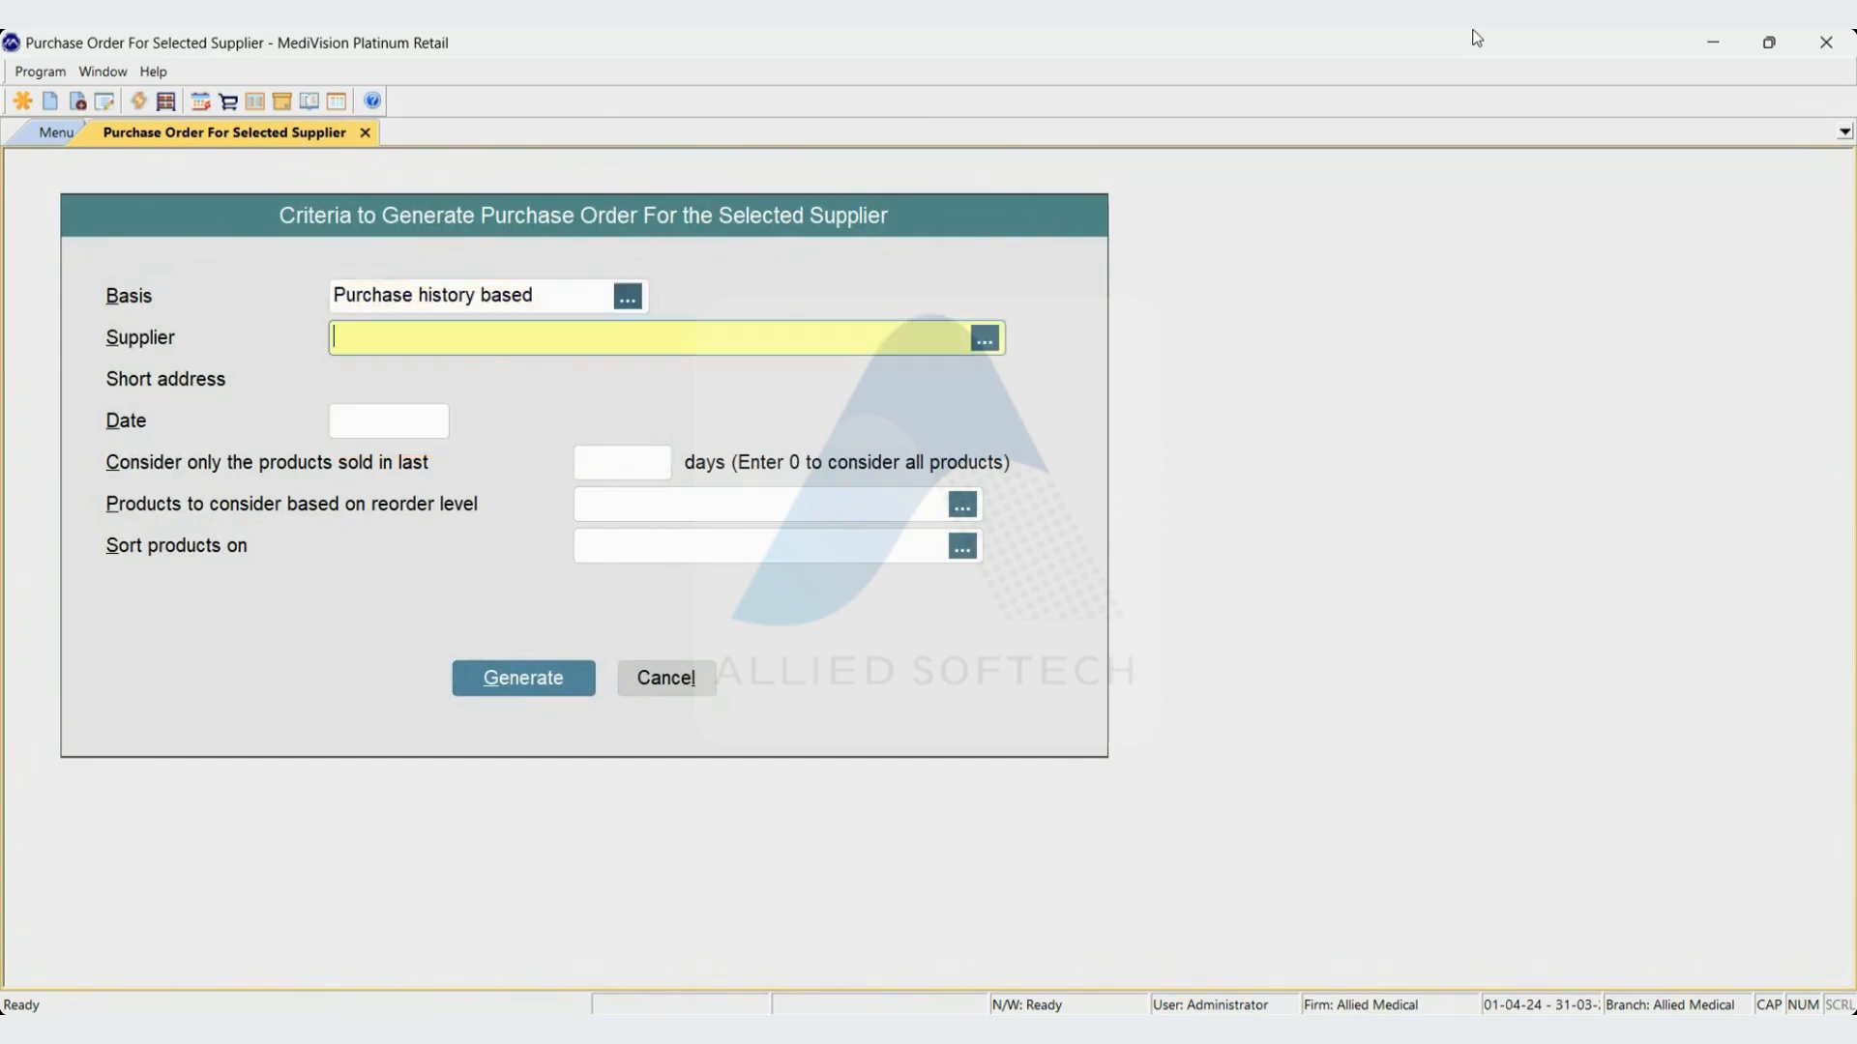
Find suppliers matching RAHUL and choose RAHUL PHARMACEUTICALS as the order's supplier
type("RAHU")
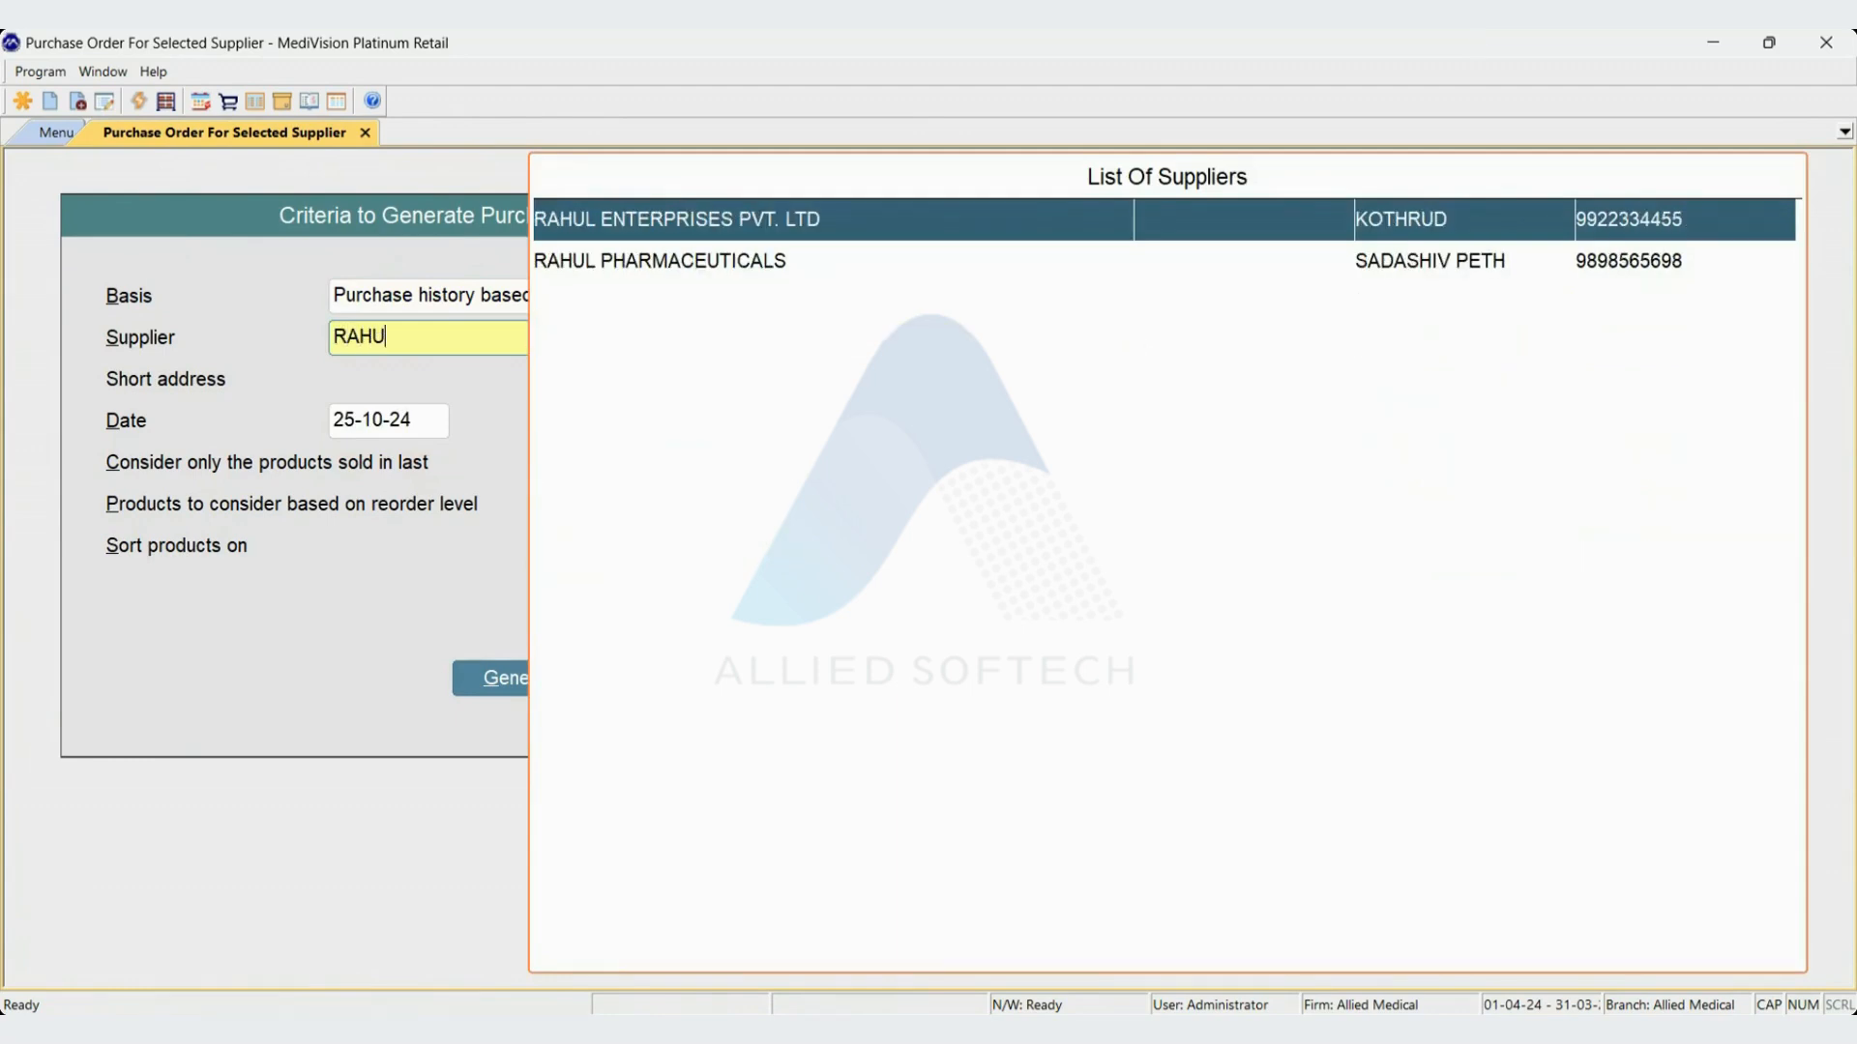
type("L")
key("Down")
key("Return")
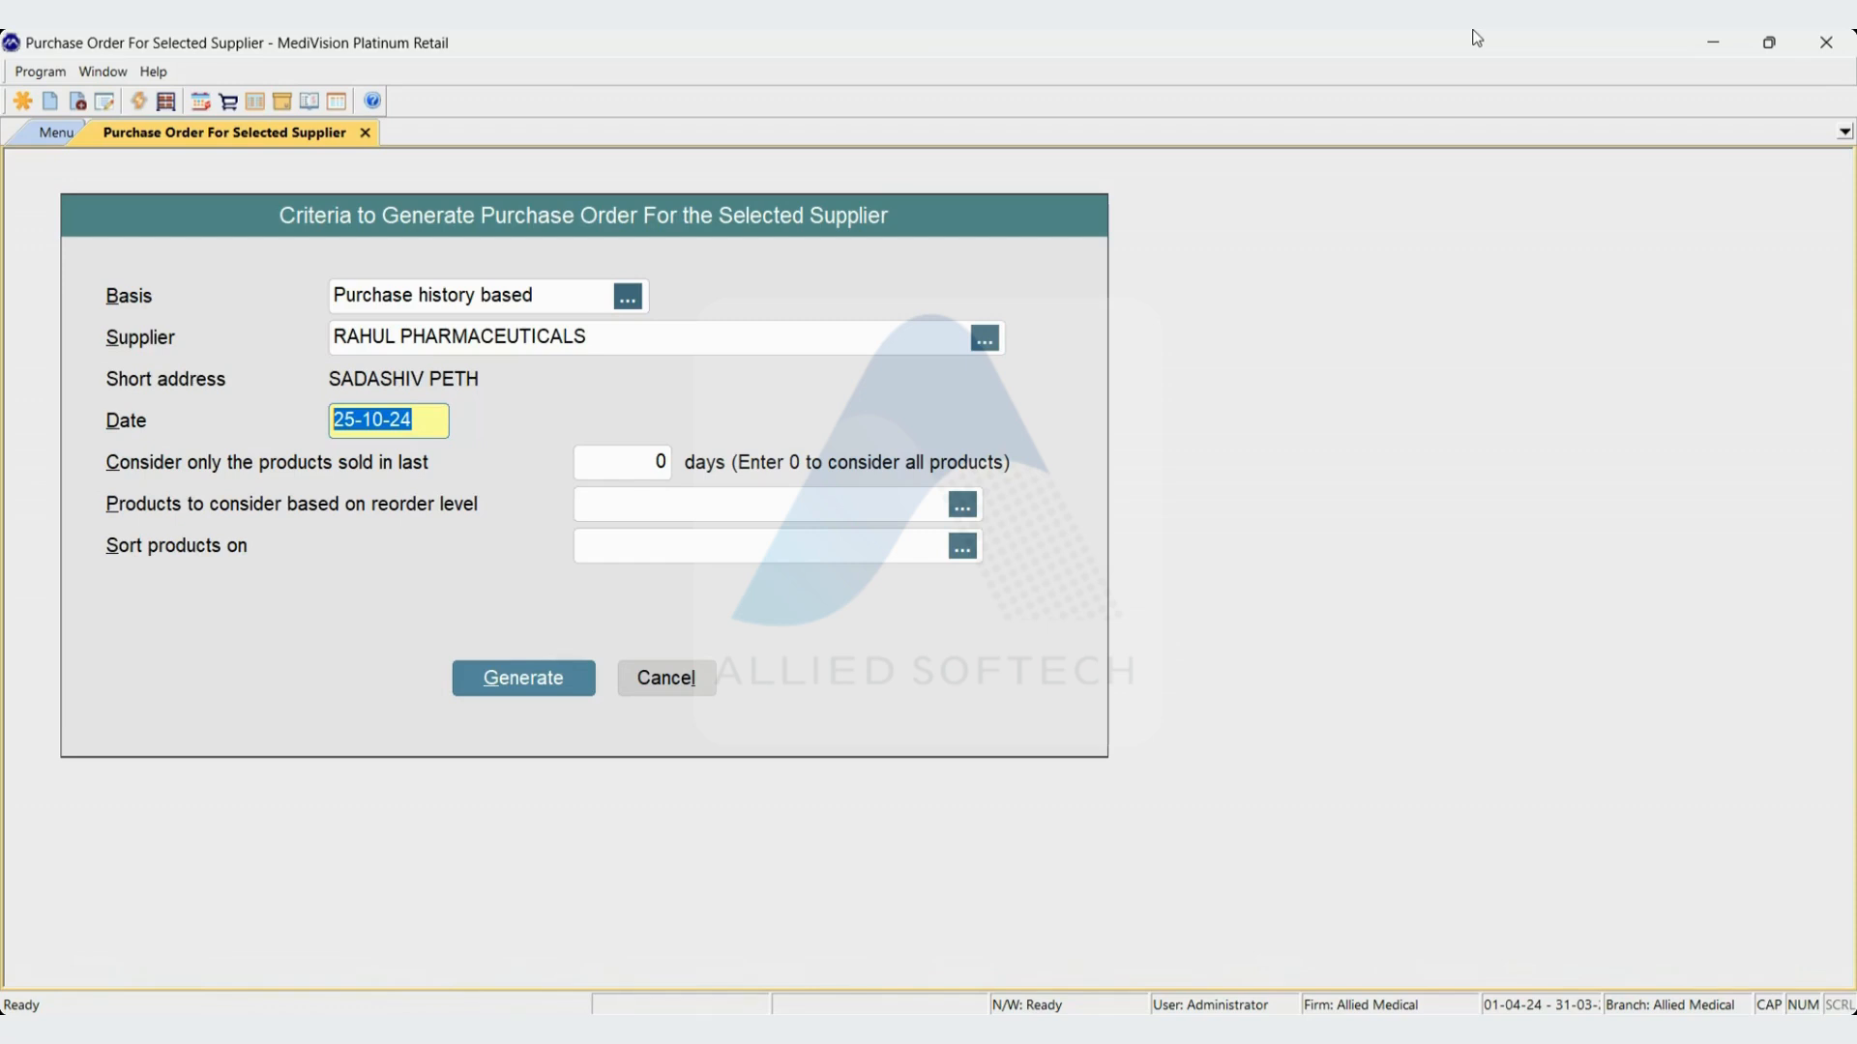
Change the purchase order basis to Supplier-company link based
key("shift+Tab")
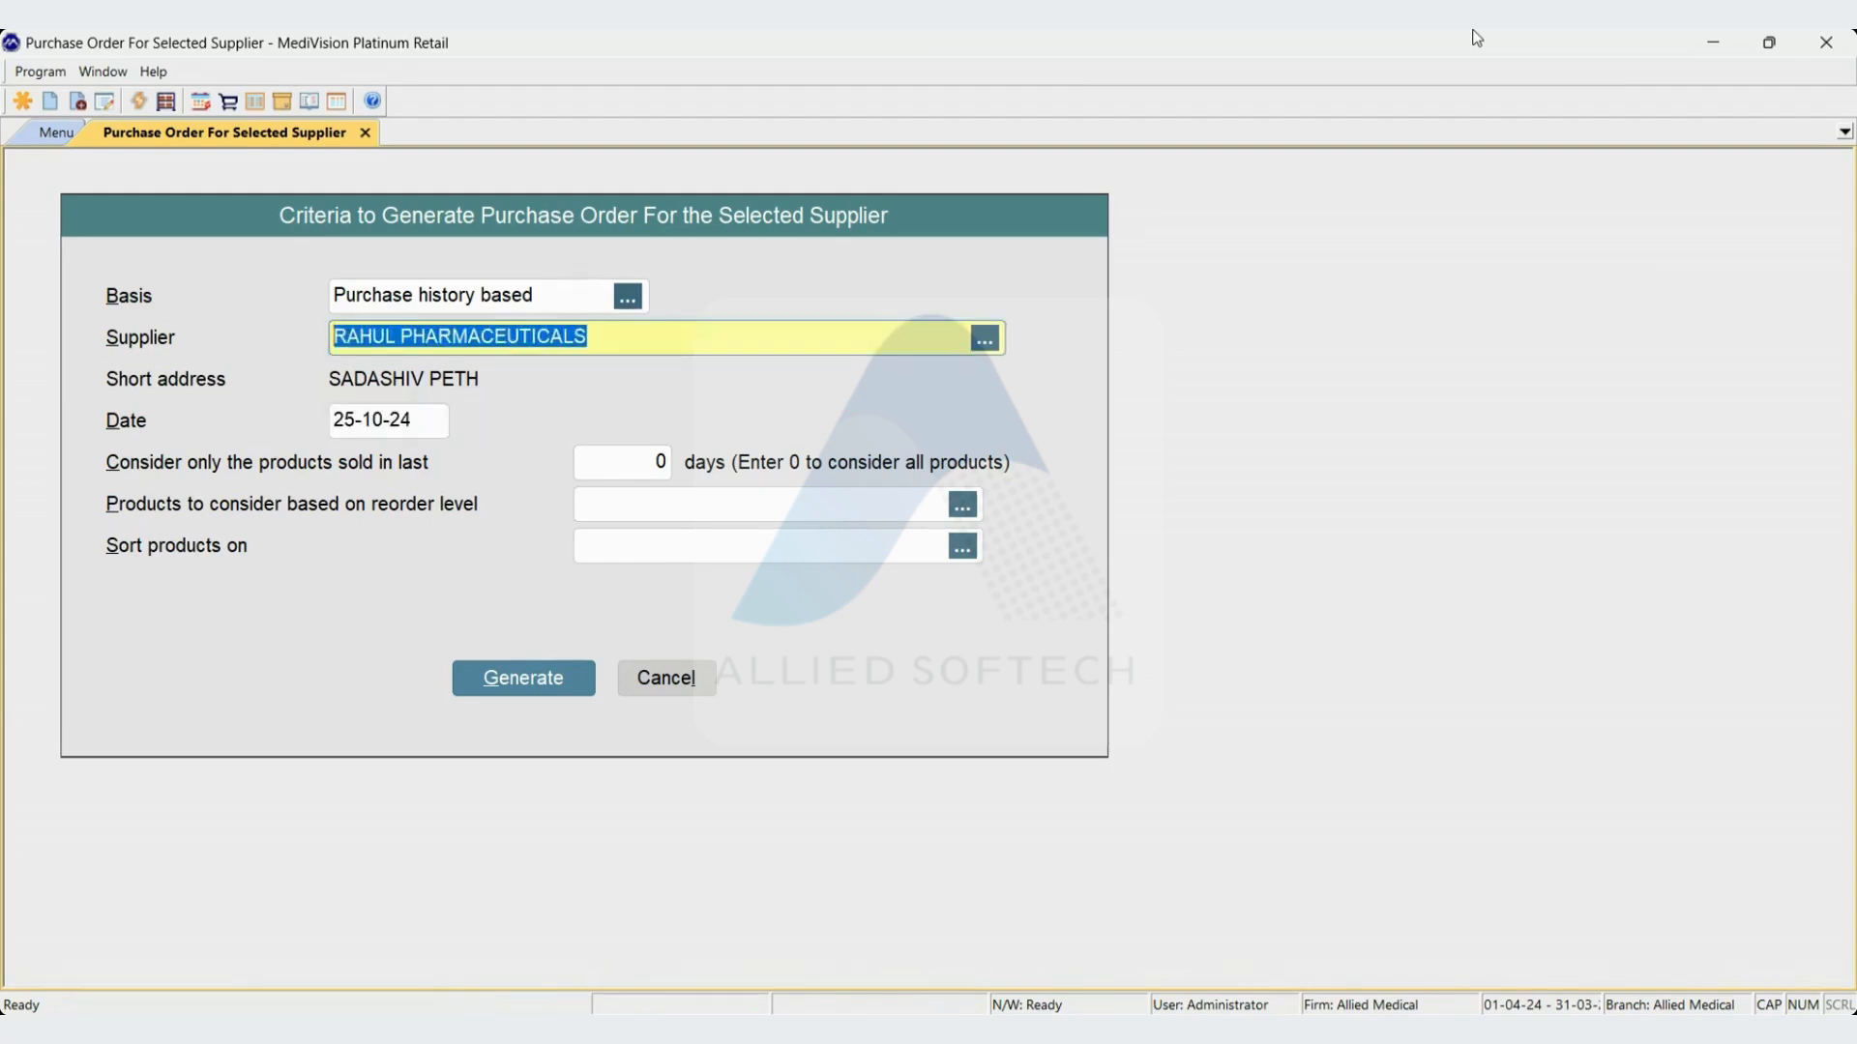
key("shift+Tab")
key("Down")
key("Down")
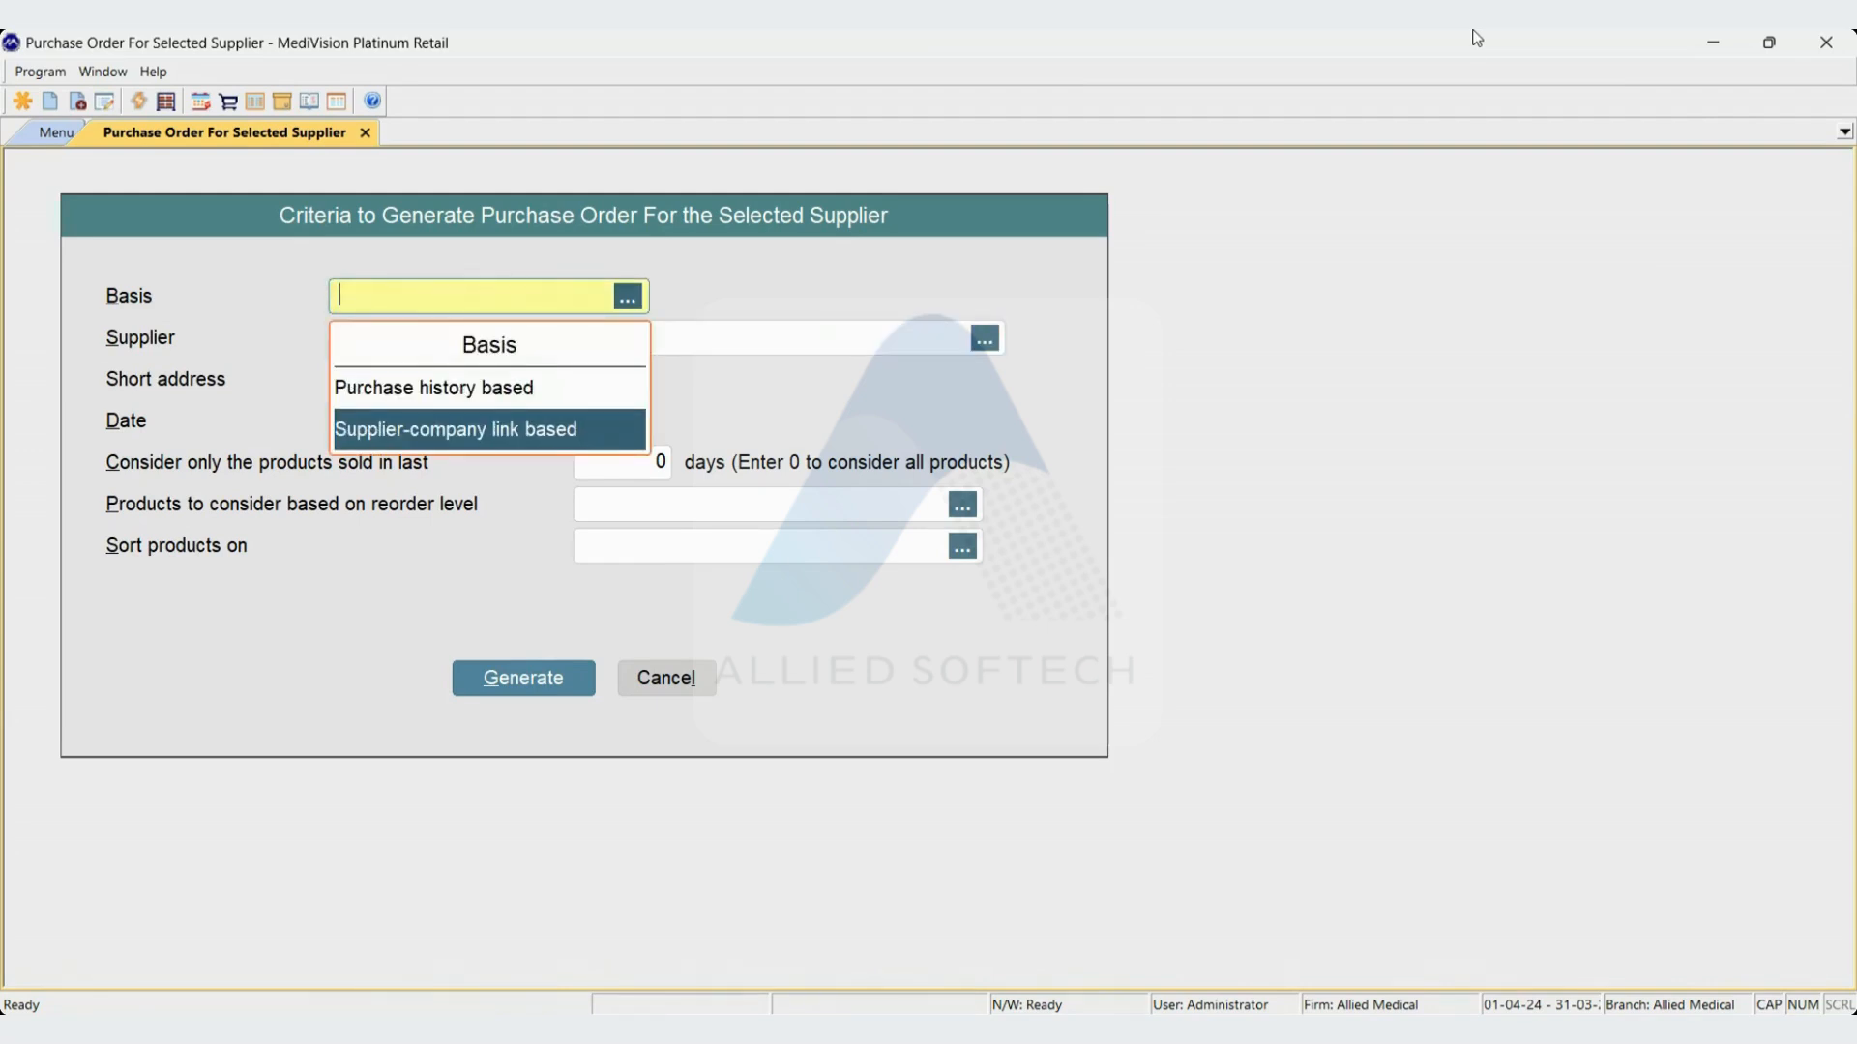
key("Return")
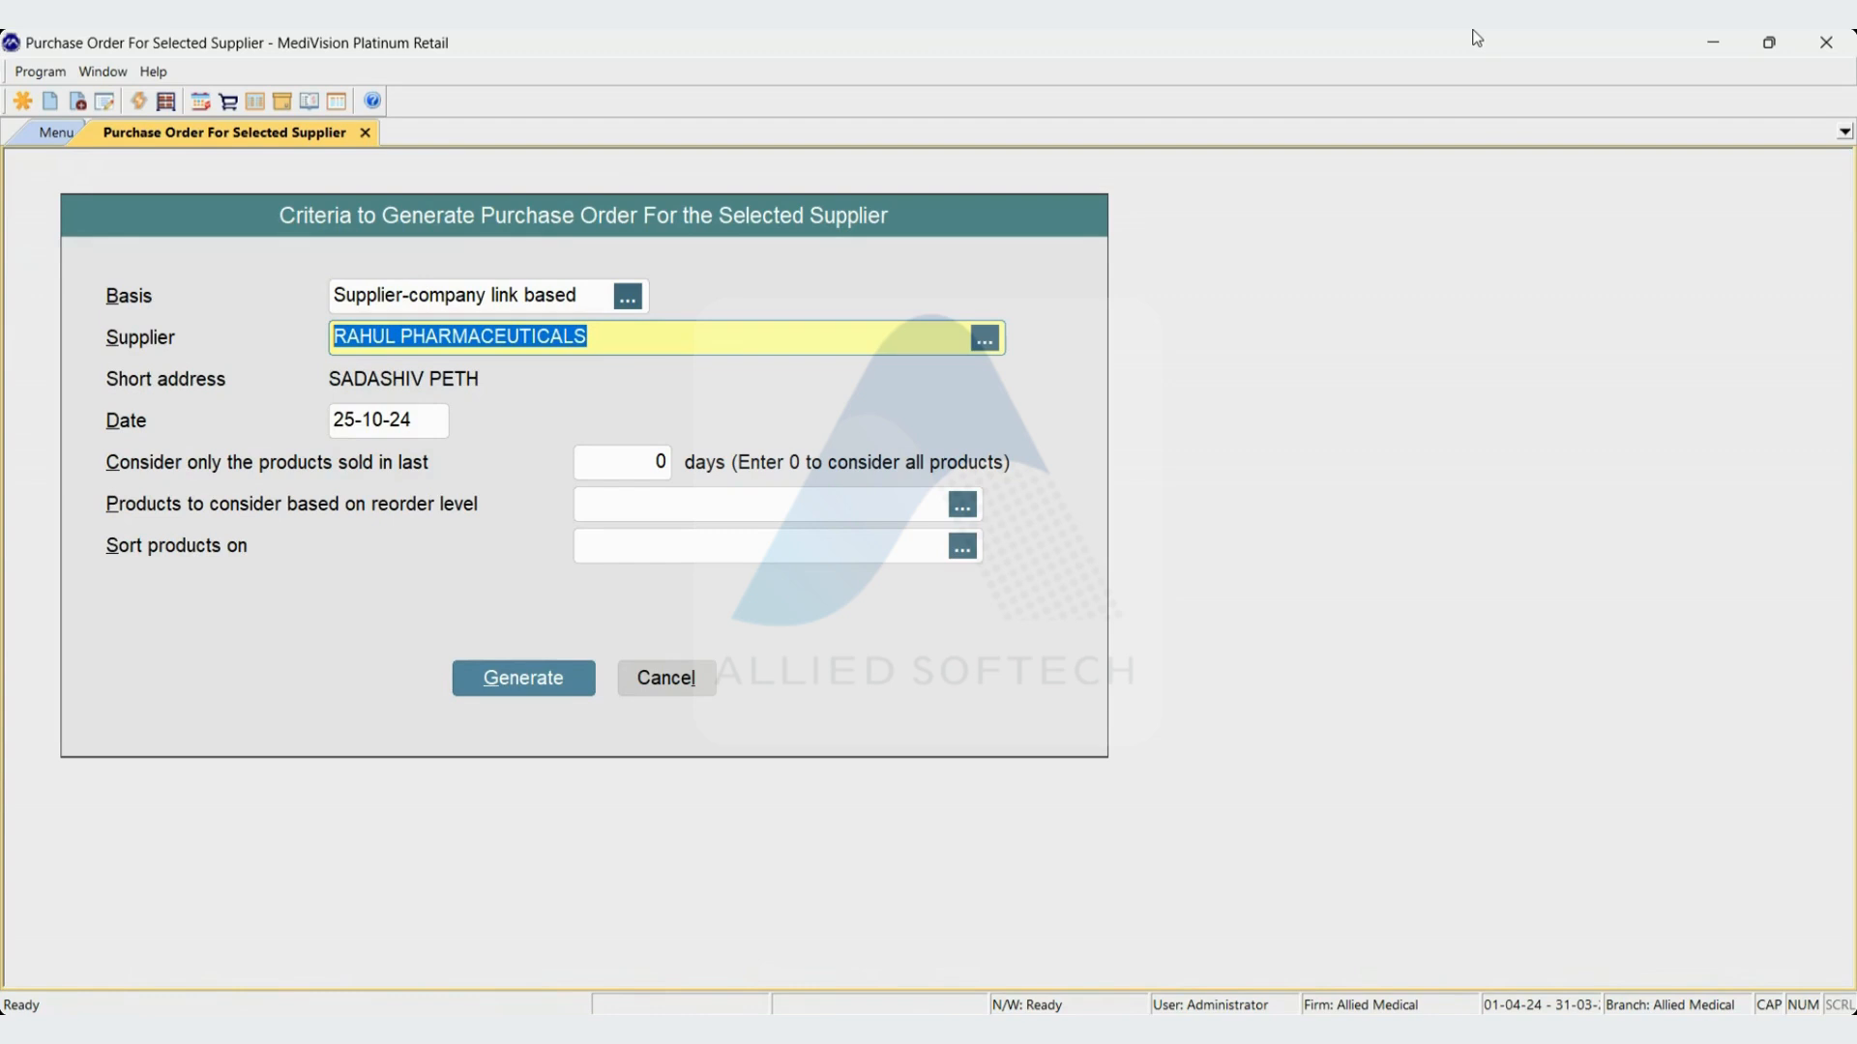
Close the purchase order criteria without generating and return to the Main Menu
key("shift+Tab")
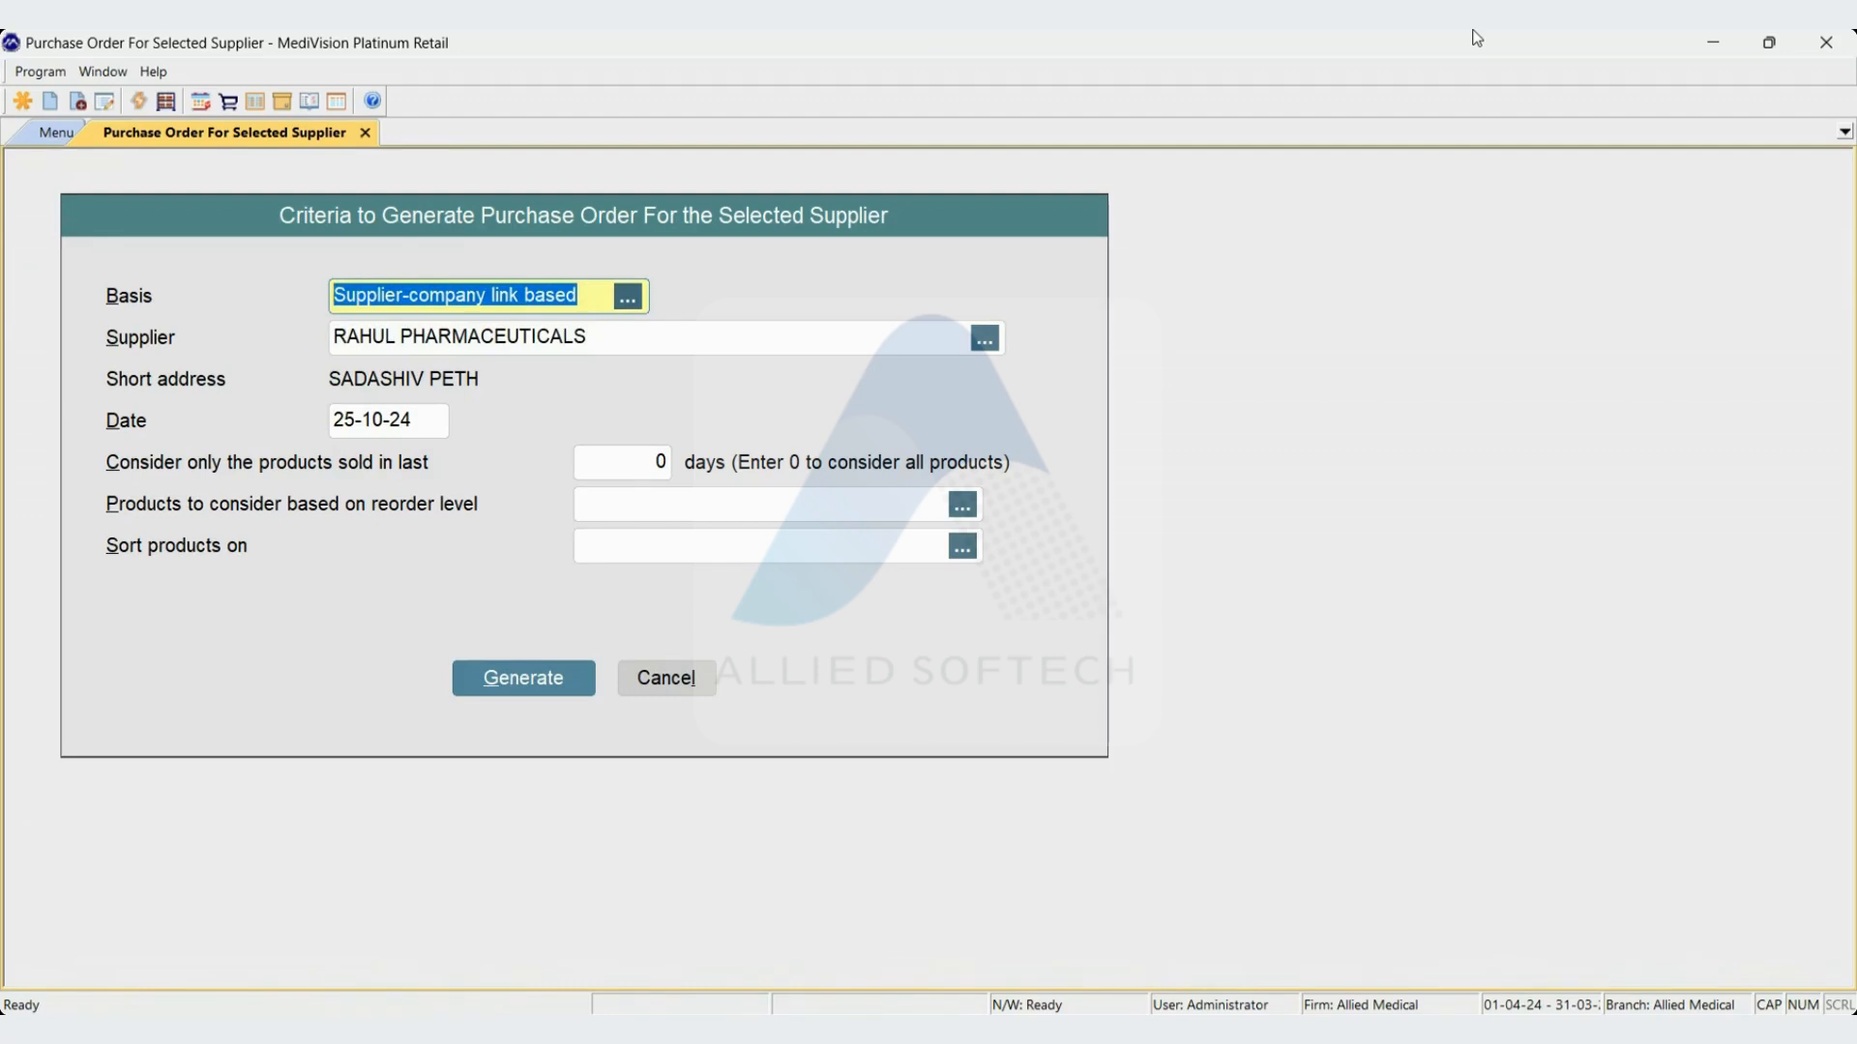
key("Escape")
key("Escape")
key("Escape")
key("Escape")
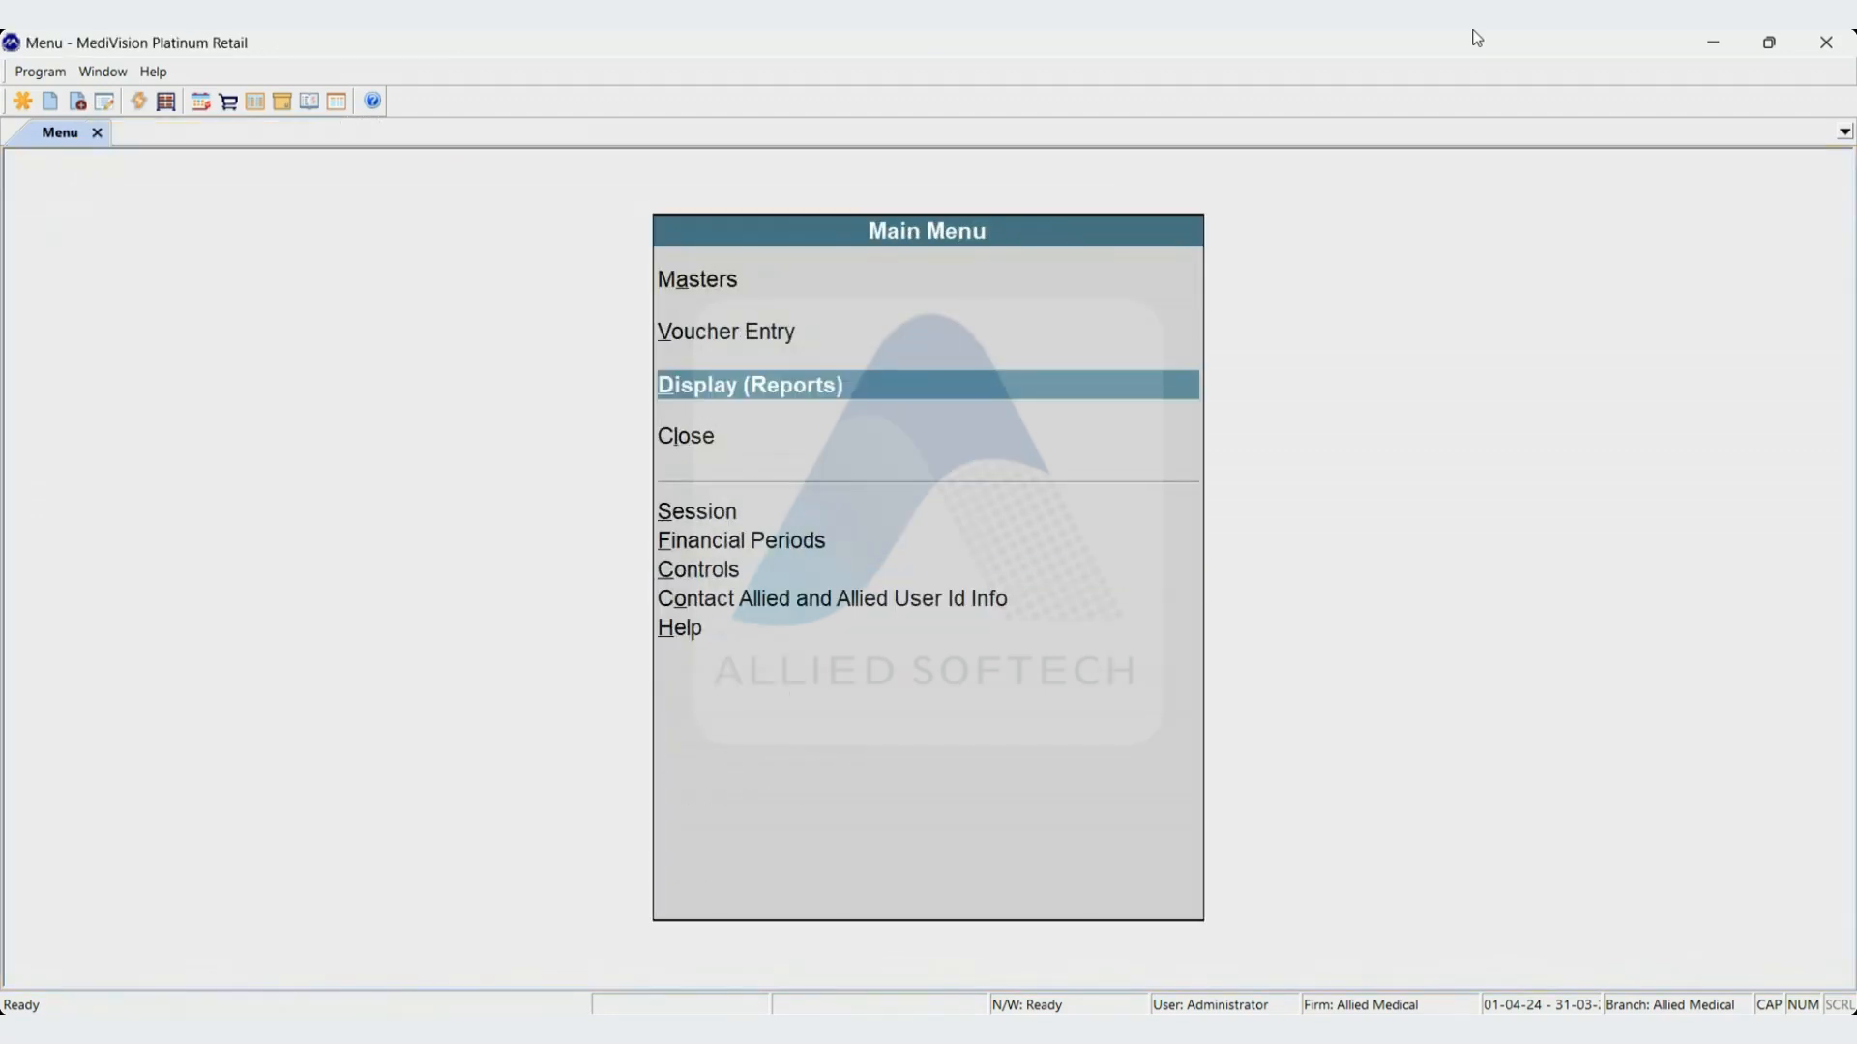
Open the Supplier (Creditor) options within Masters
key("Up")
key("Up")
key("Return")
key("Down")
key("Down")
key("Down")
key("Down")
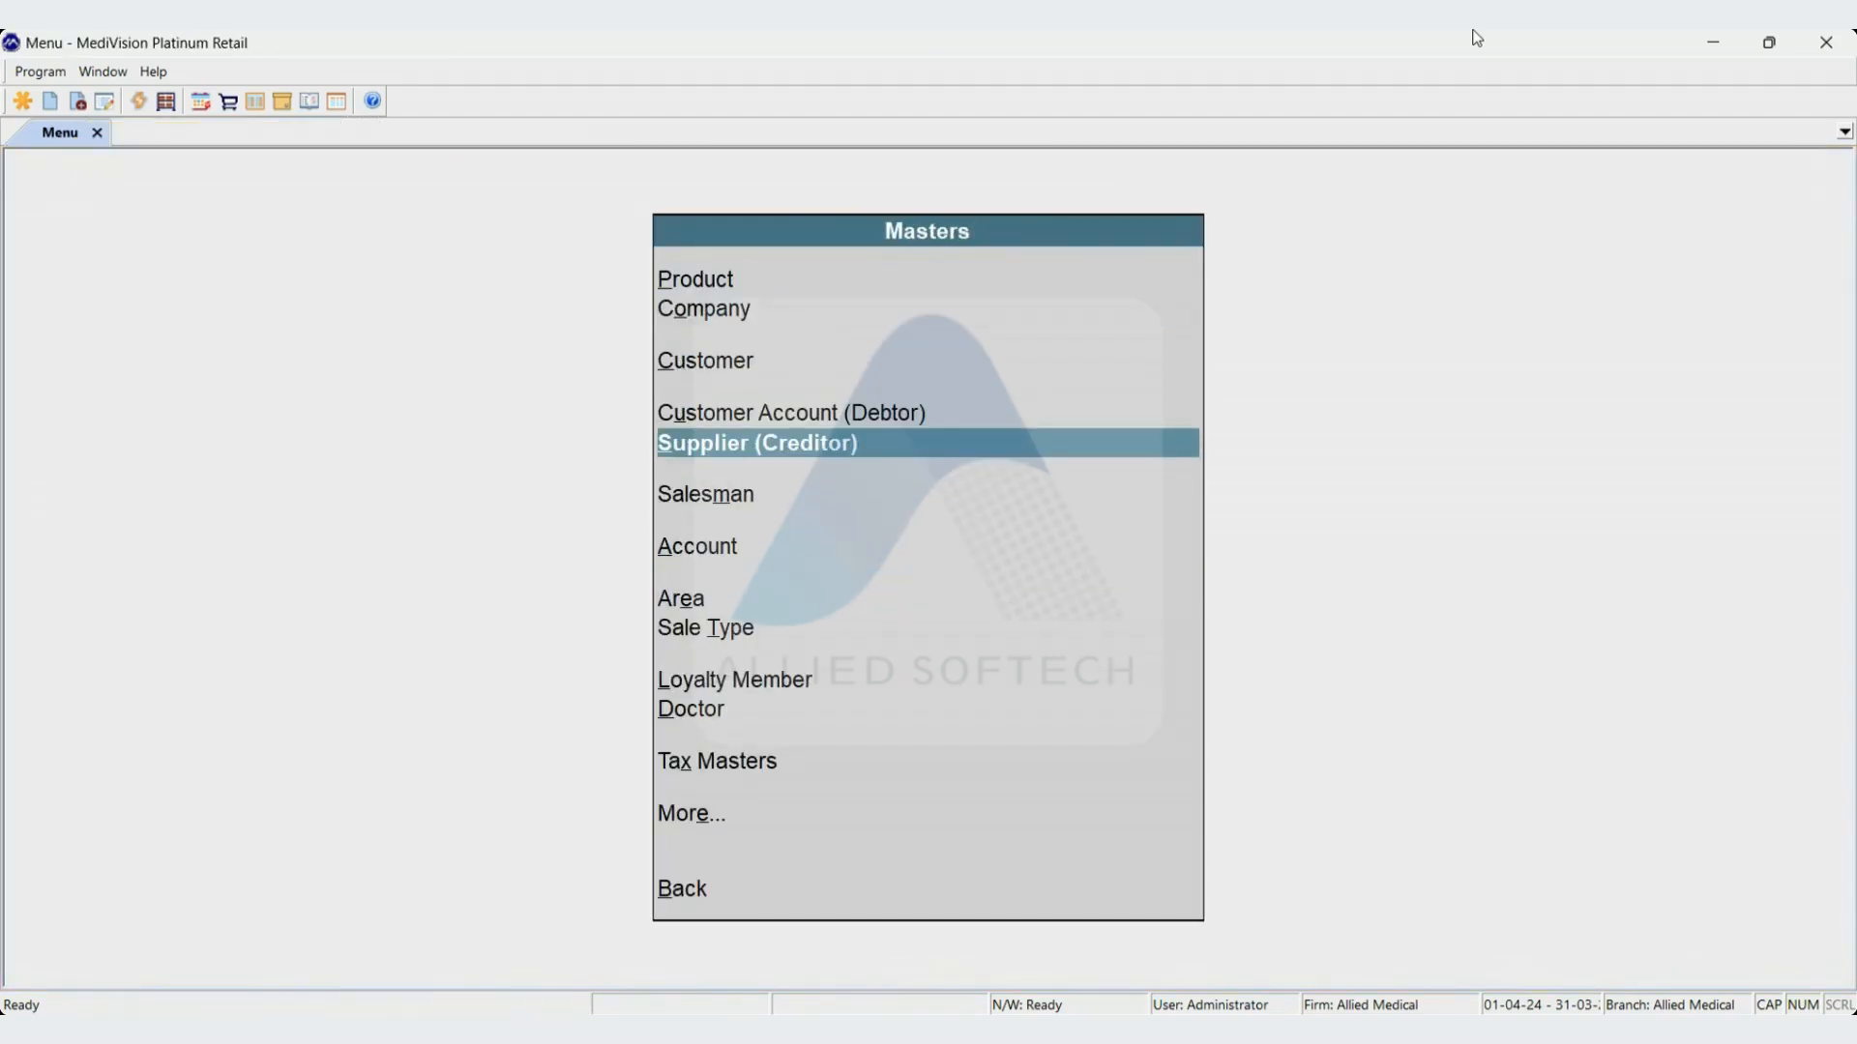
key("Return")
Open Link Companies and choose RAHUL PHARMACEUTICALS as the supplier to link
key("Down")
key("Down")
key("Down")
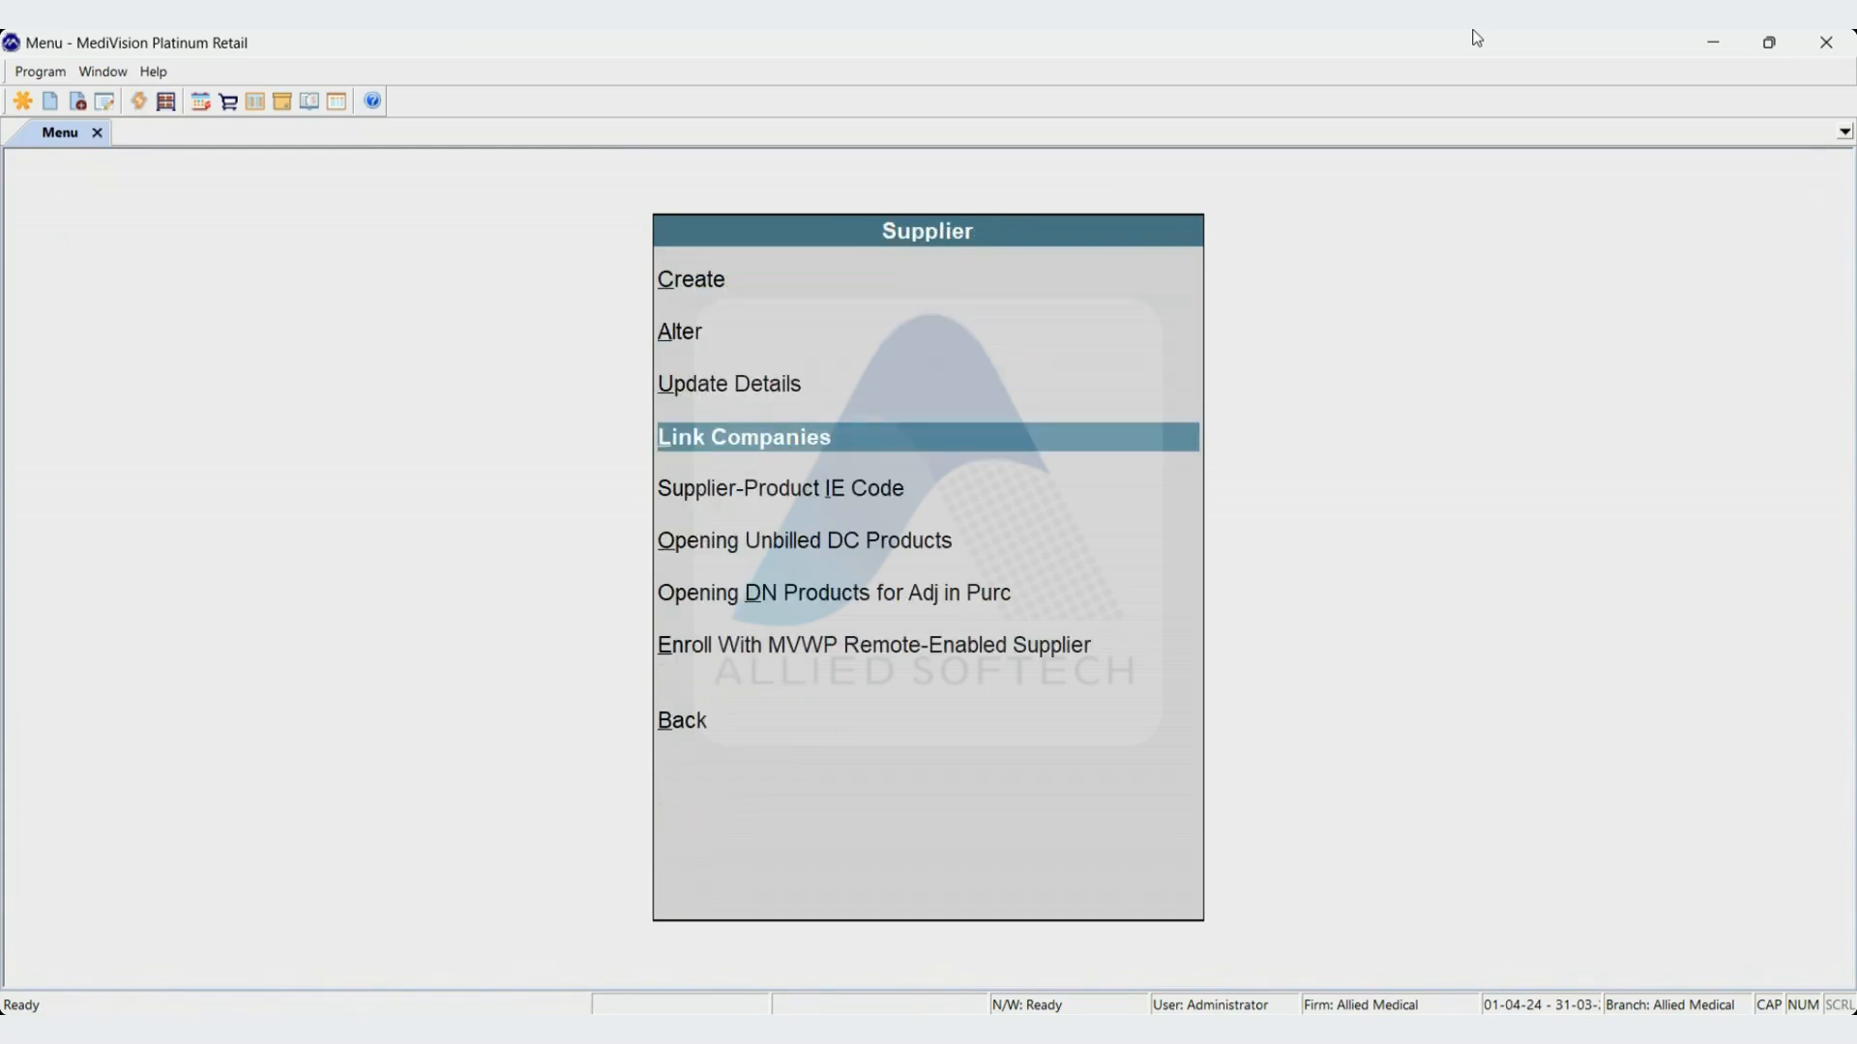
key("Return")
type("RAHU")
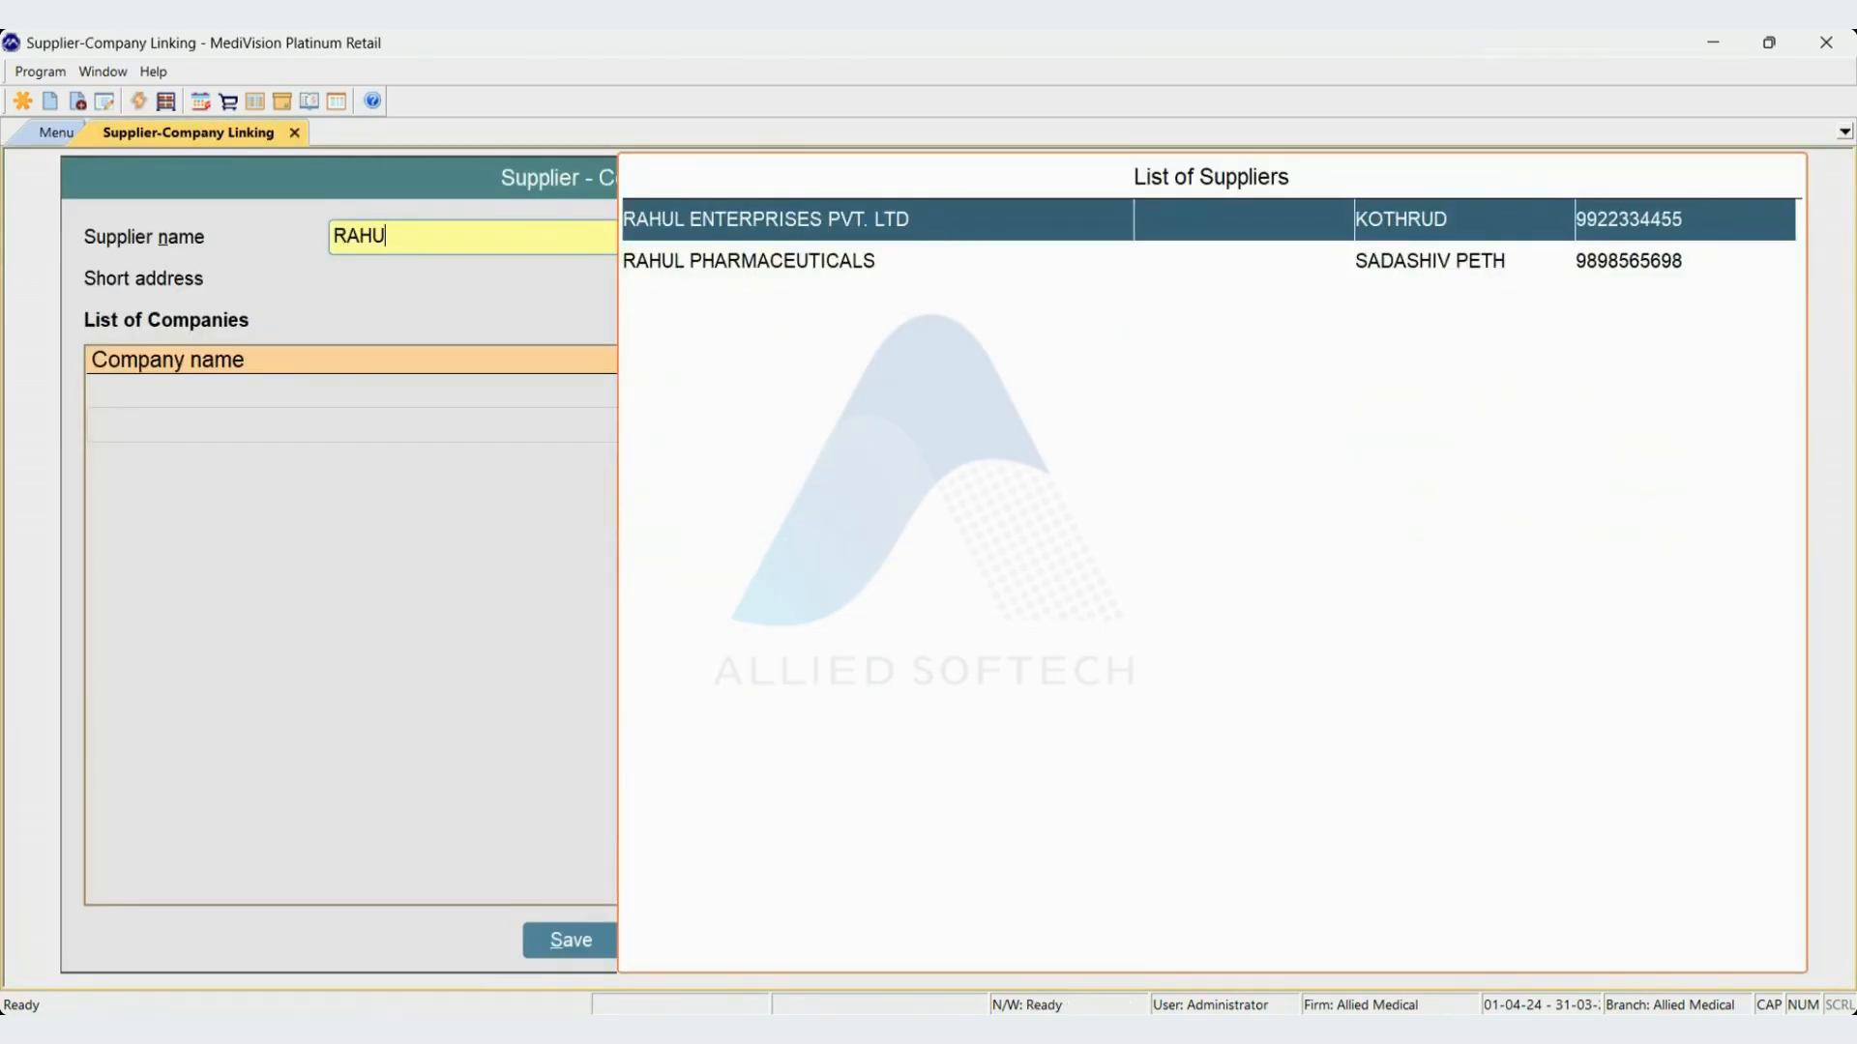
key("Down")
key("Return")
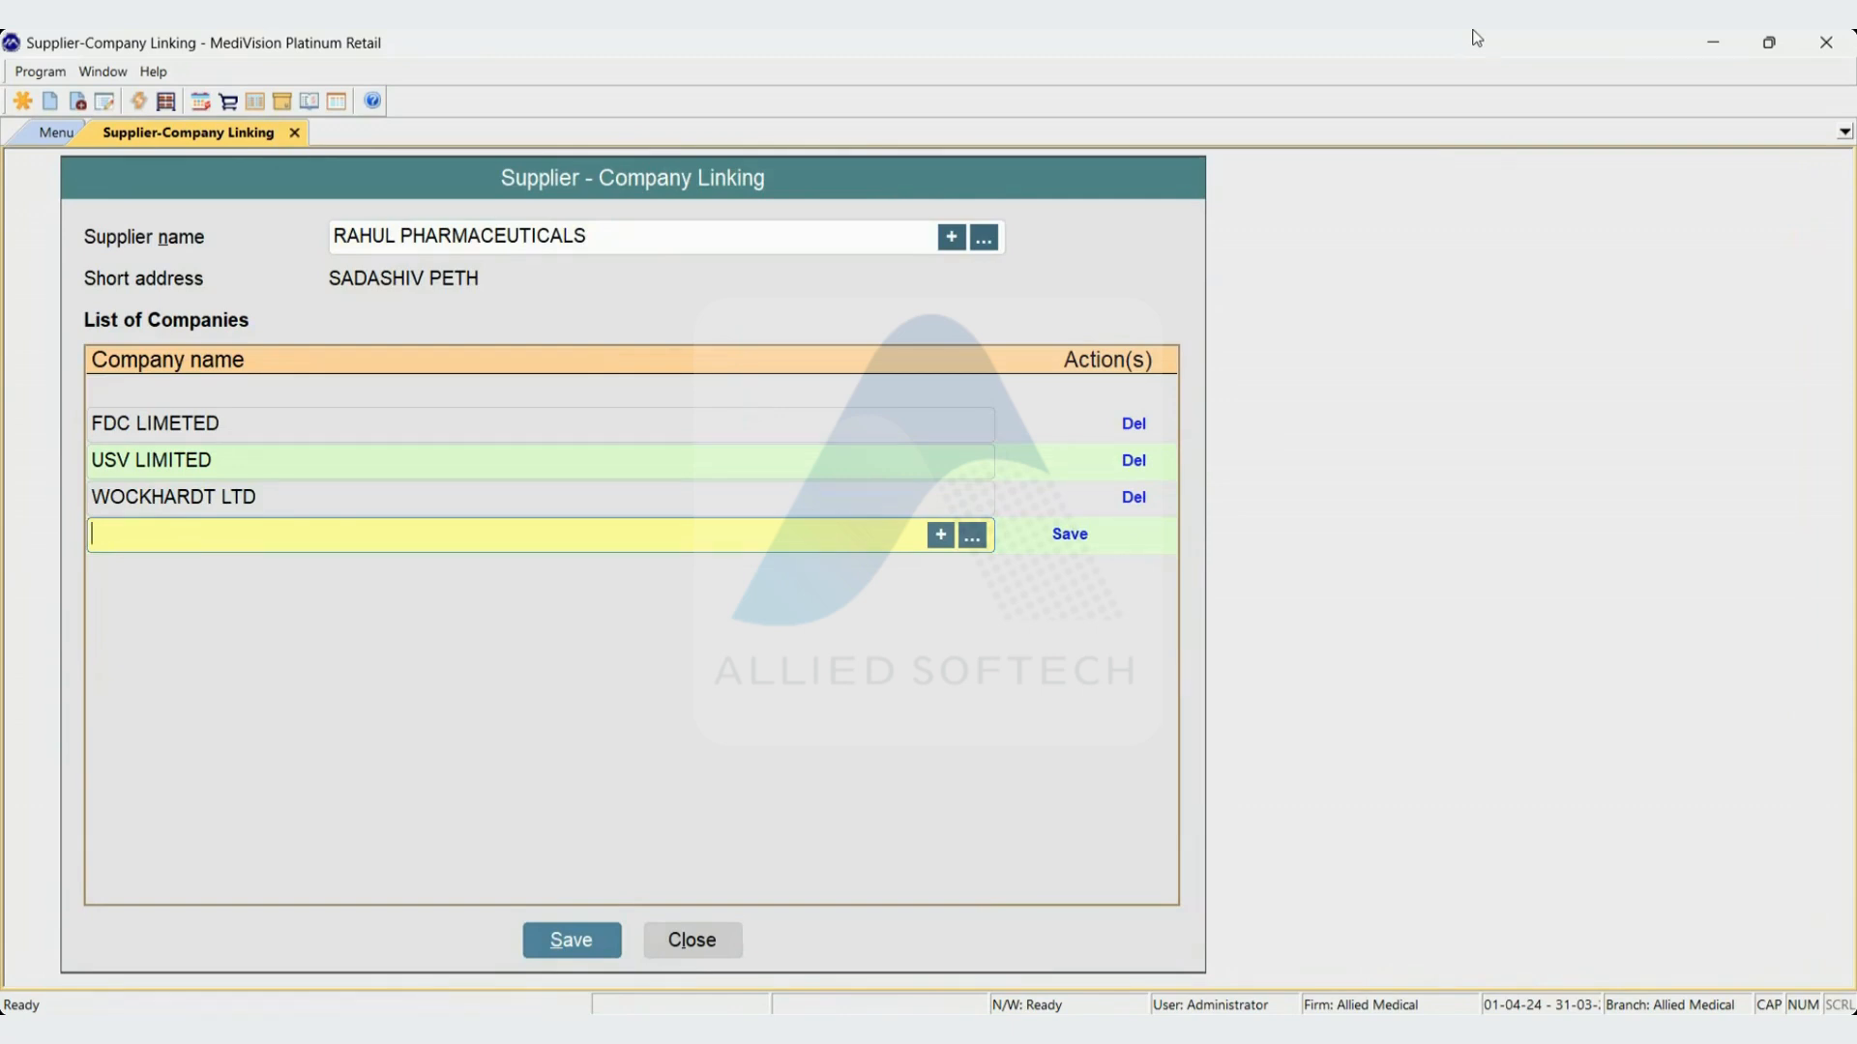
Add HAPPY PHARMA to the supplier's linked companies, save the linking and close the form
type("H")
key("Down")
key("Down")
key("Down")
key("Up")
key("Return")
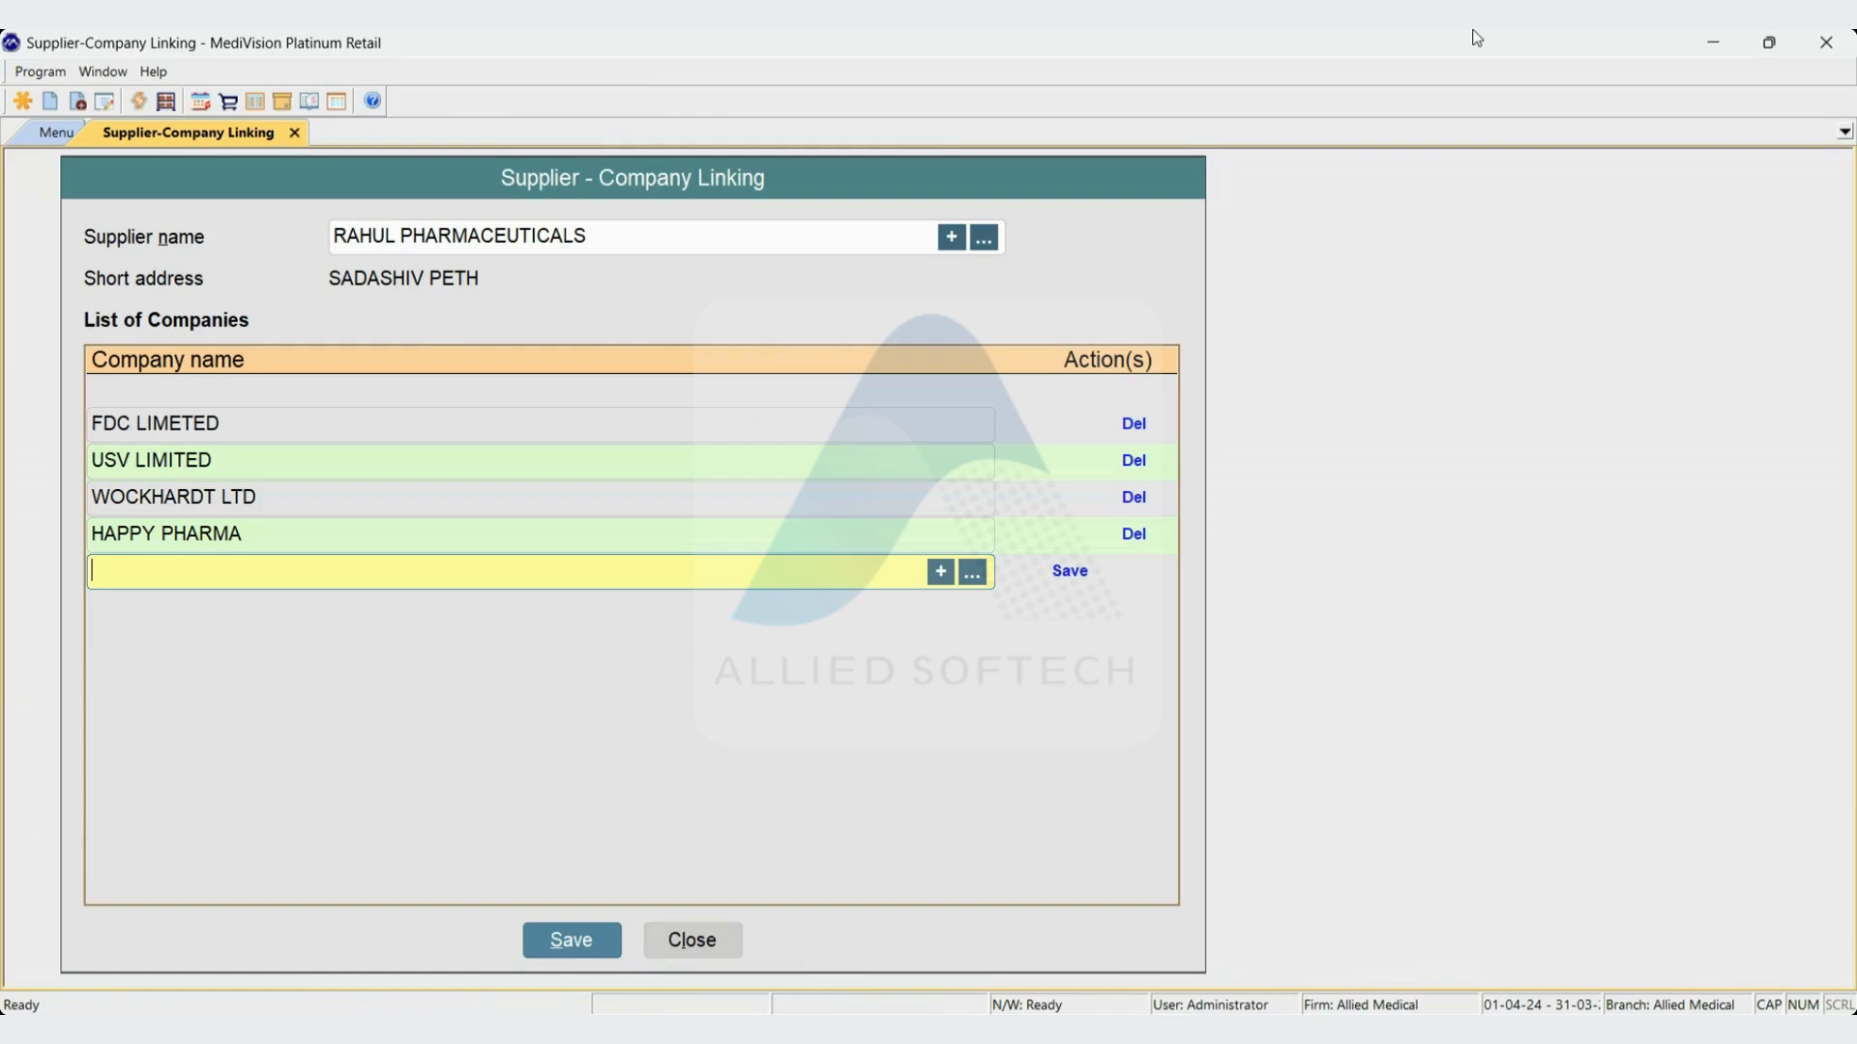
key("Tab")
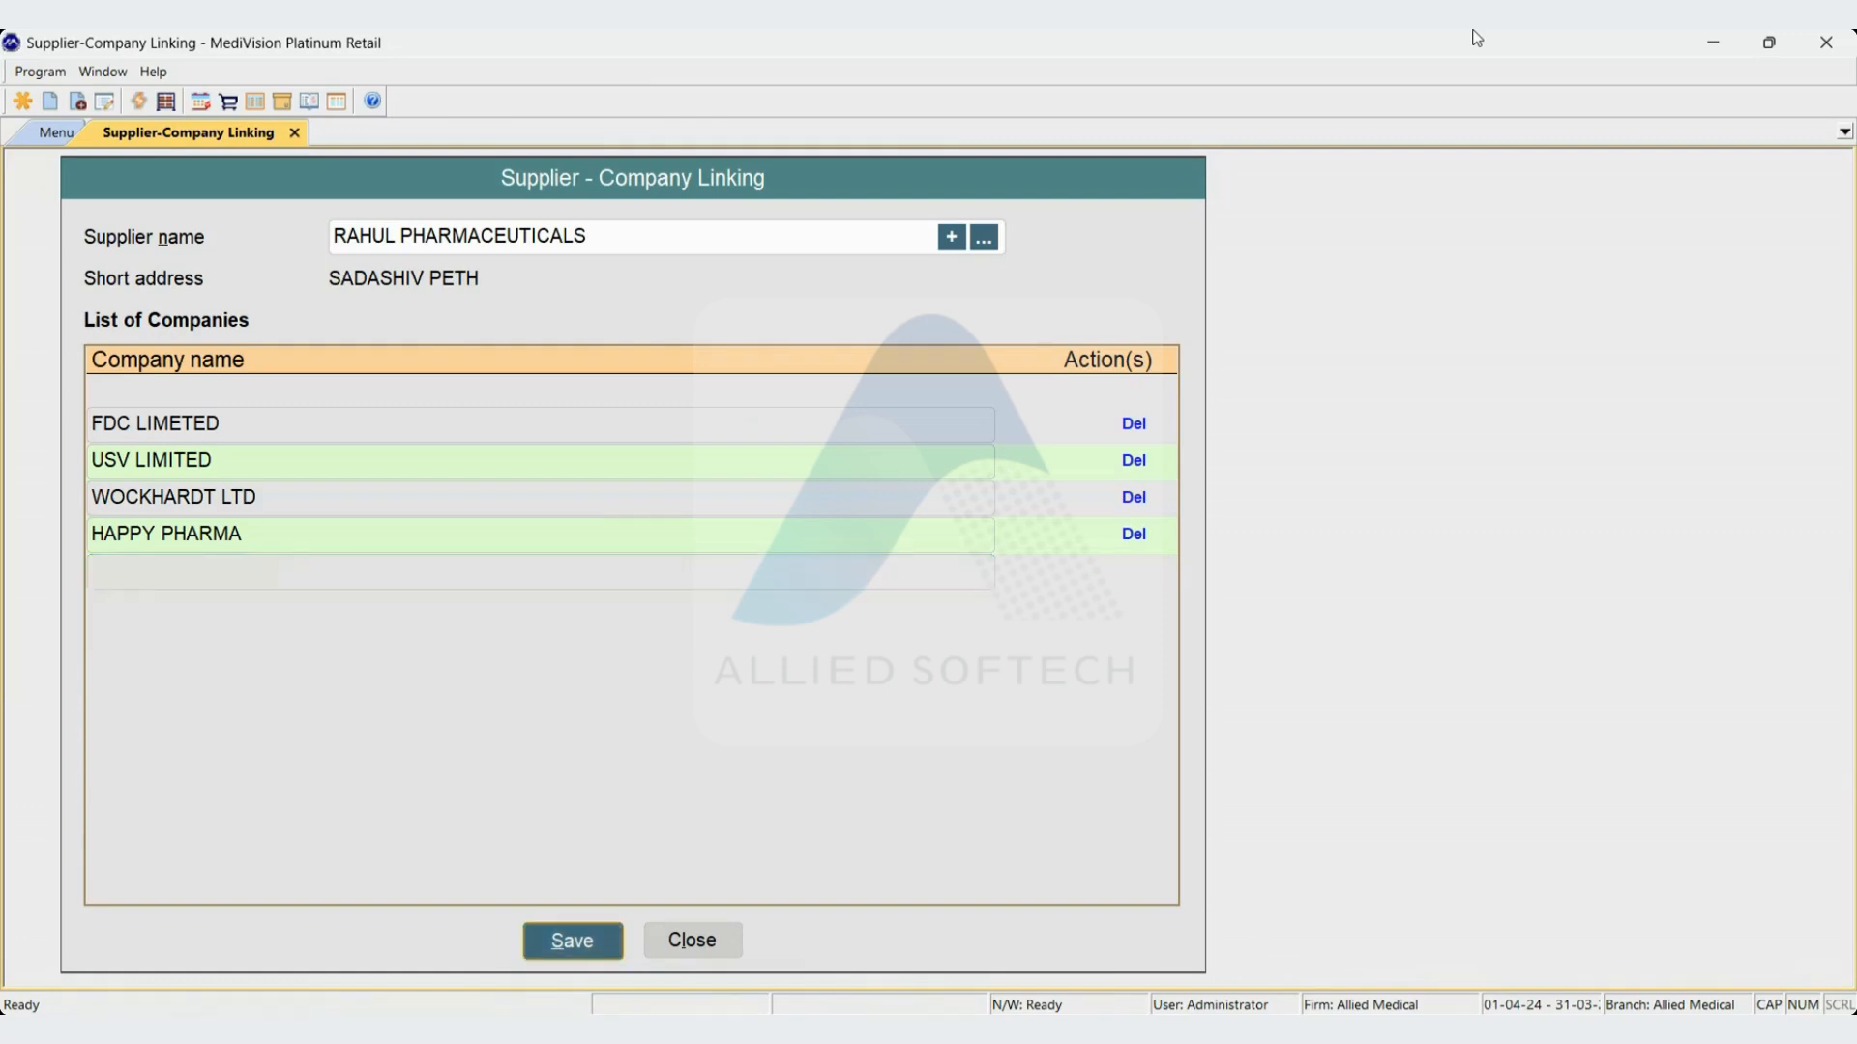
key("Return")
key("Return")
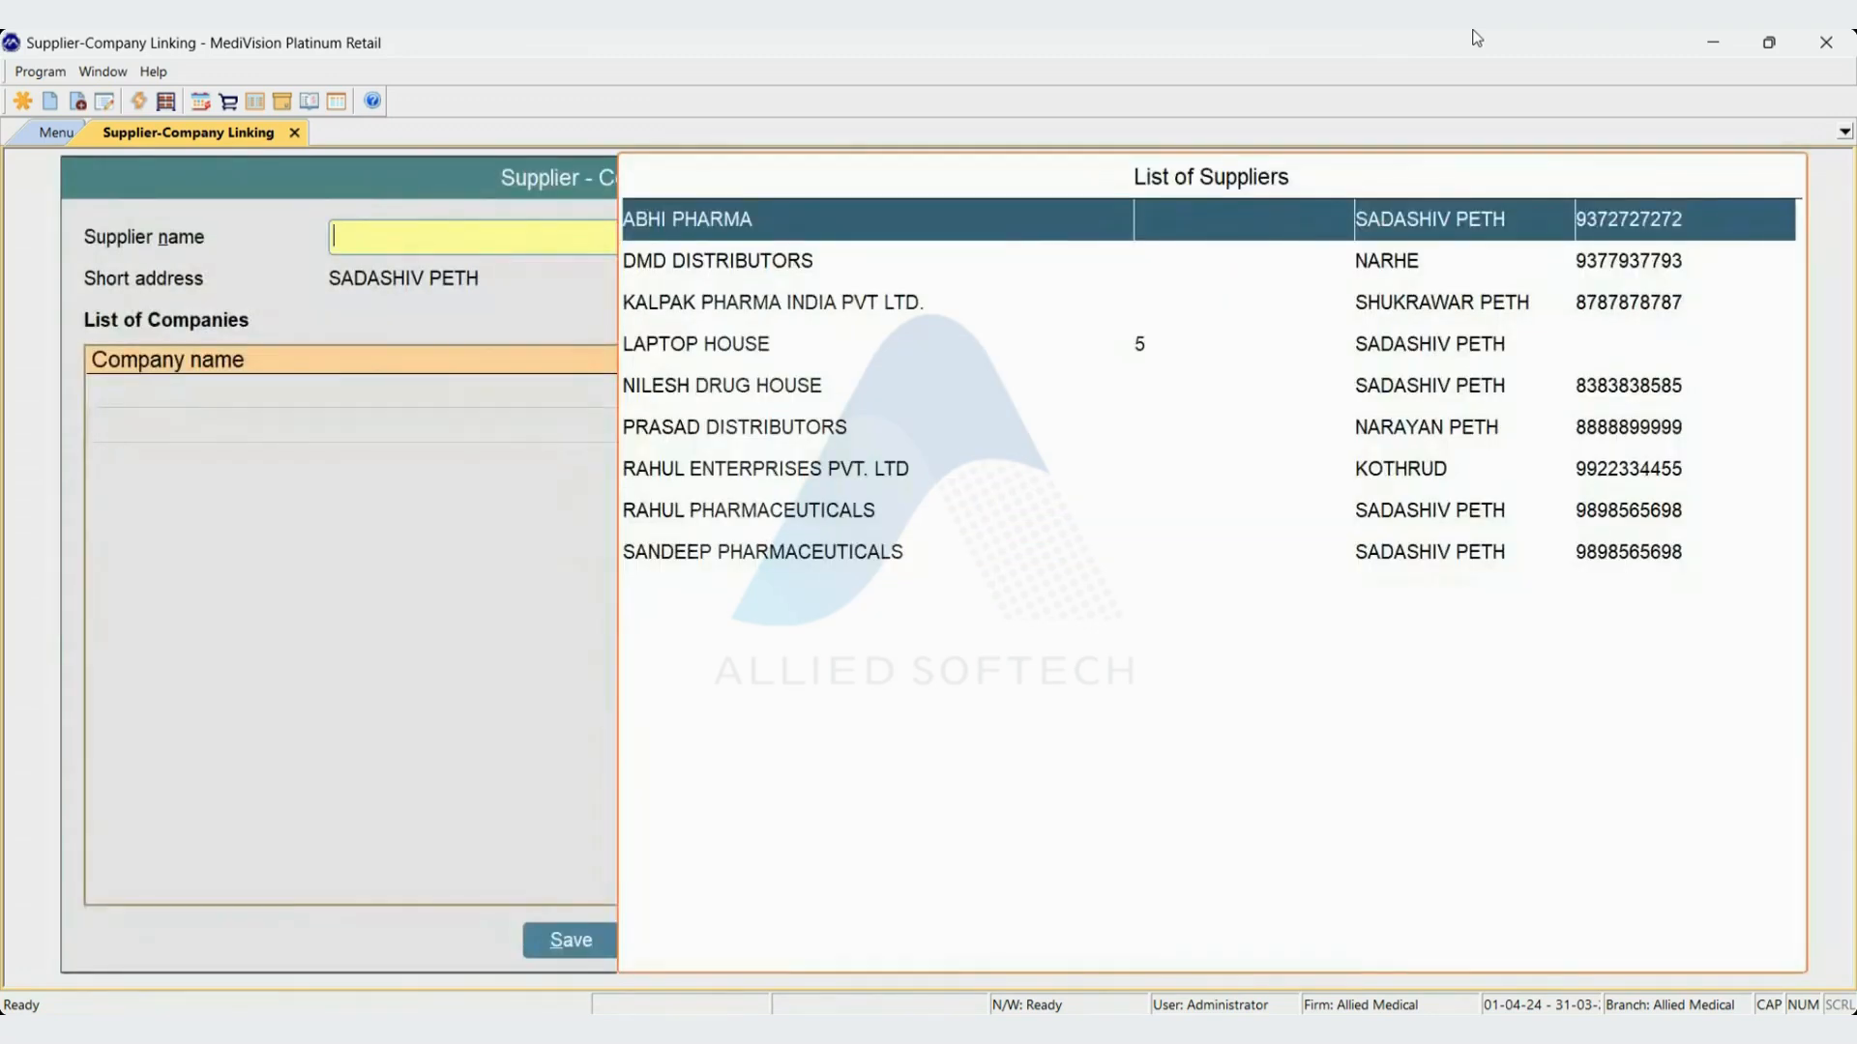
key("Escape")
key("Escape")
key("Return")
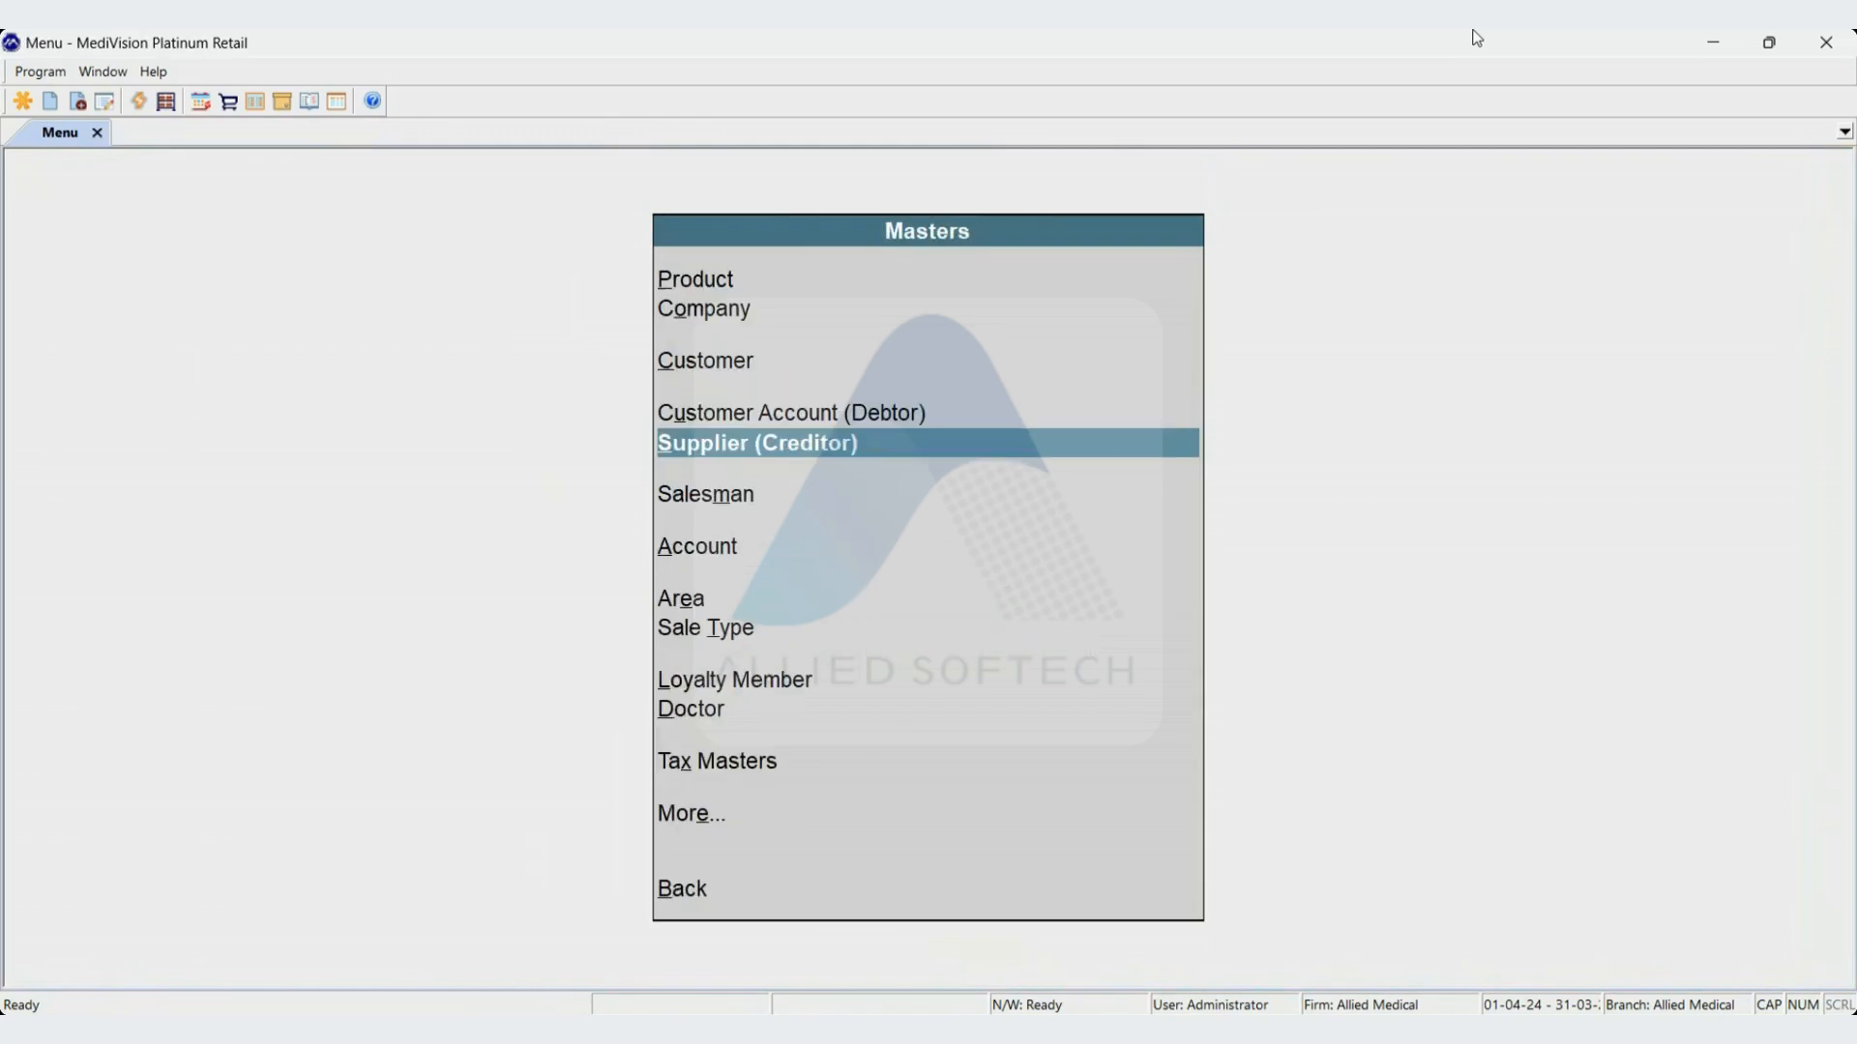
Return to the purchase order reports and open the supplier-wise Prepare Orders criteria
key("Escape")
key("d")
key("o")
key("Return")
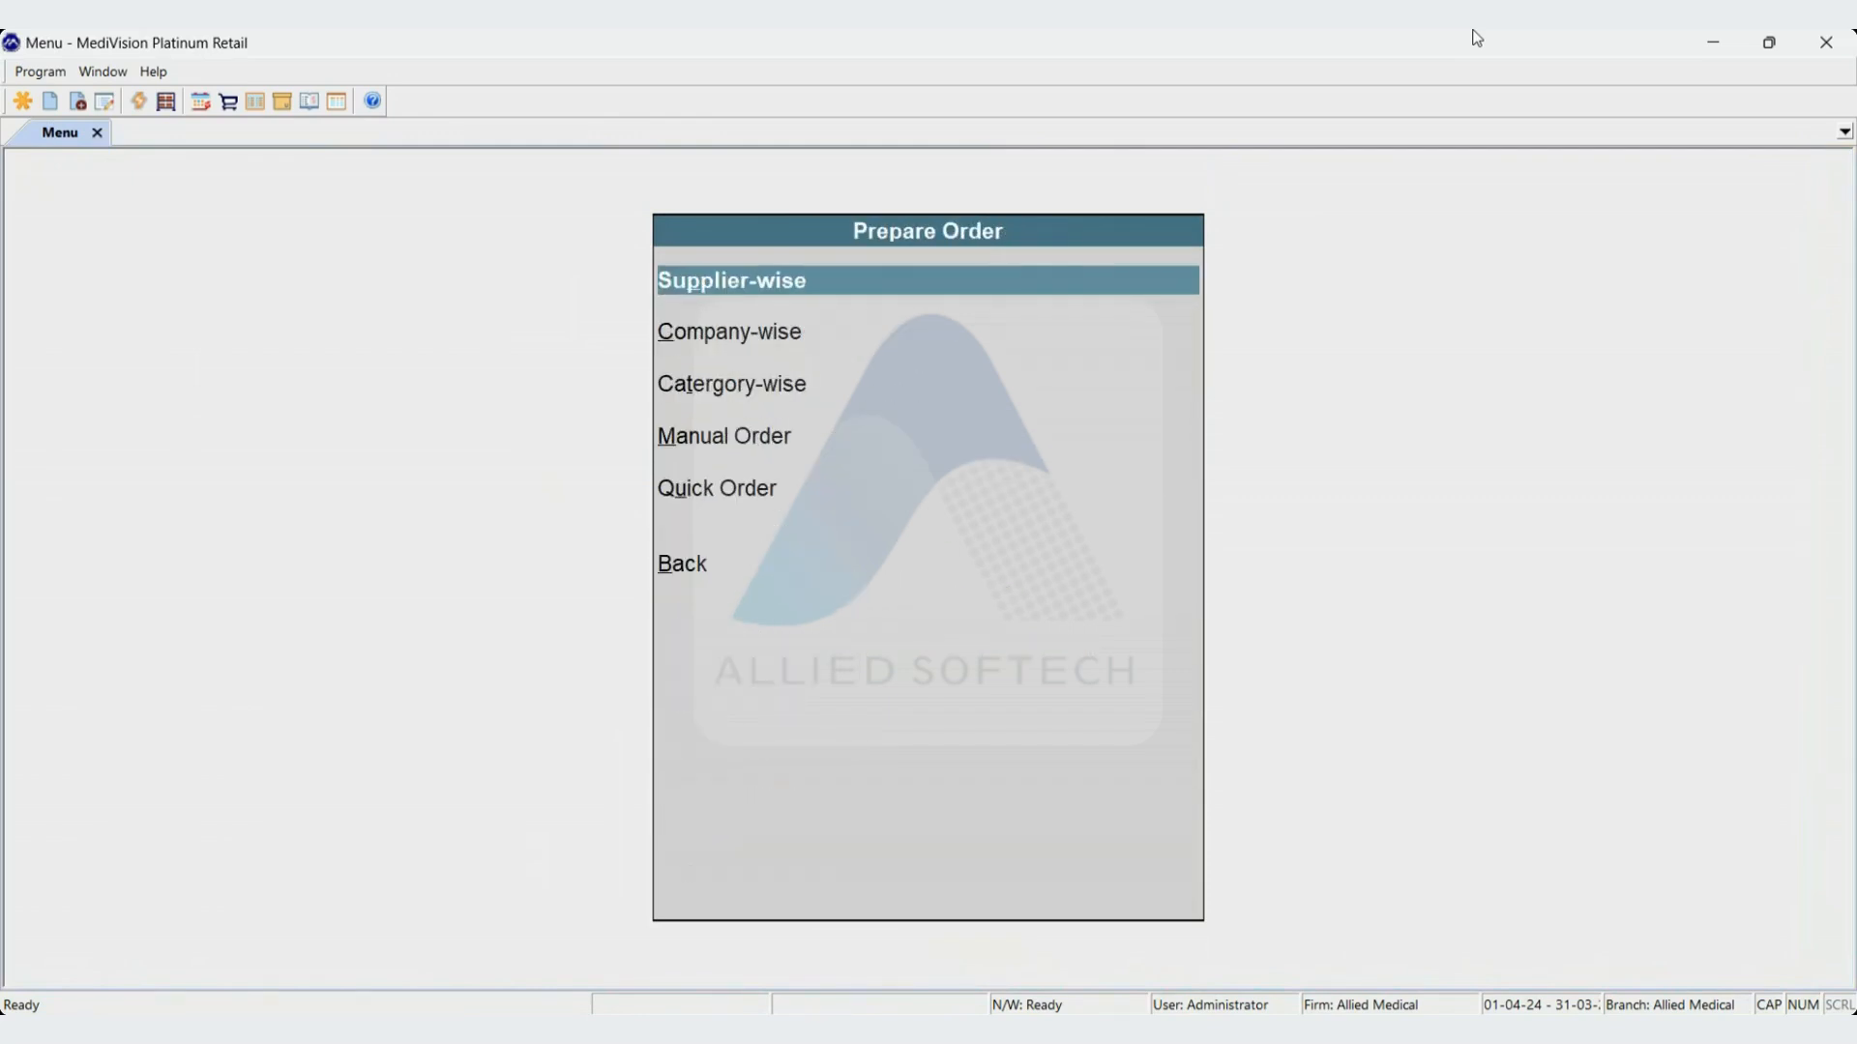
key("Return")
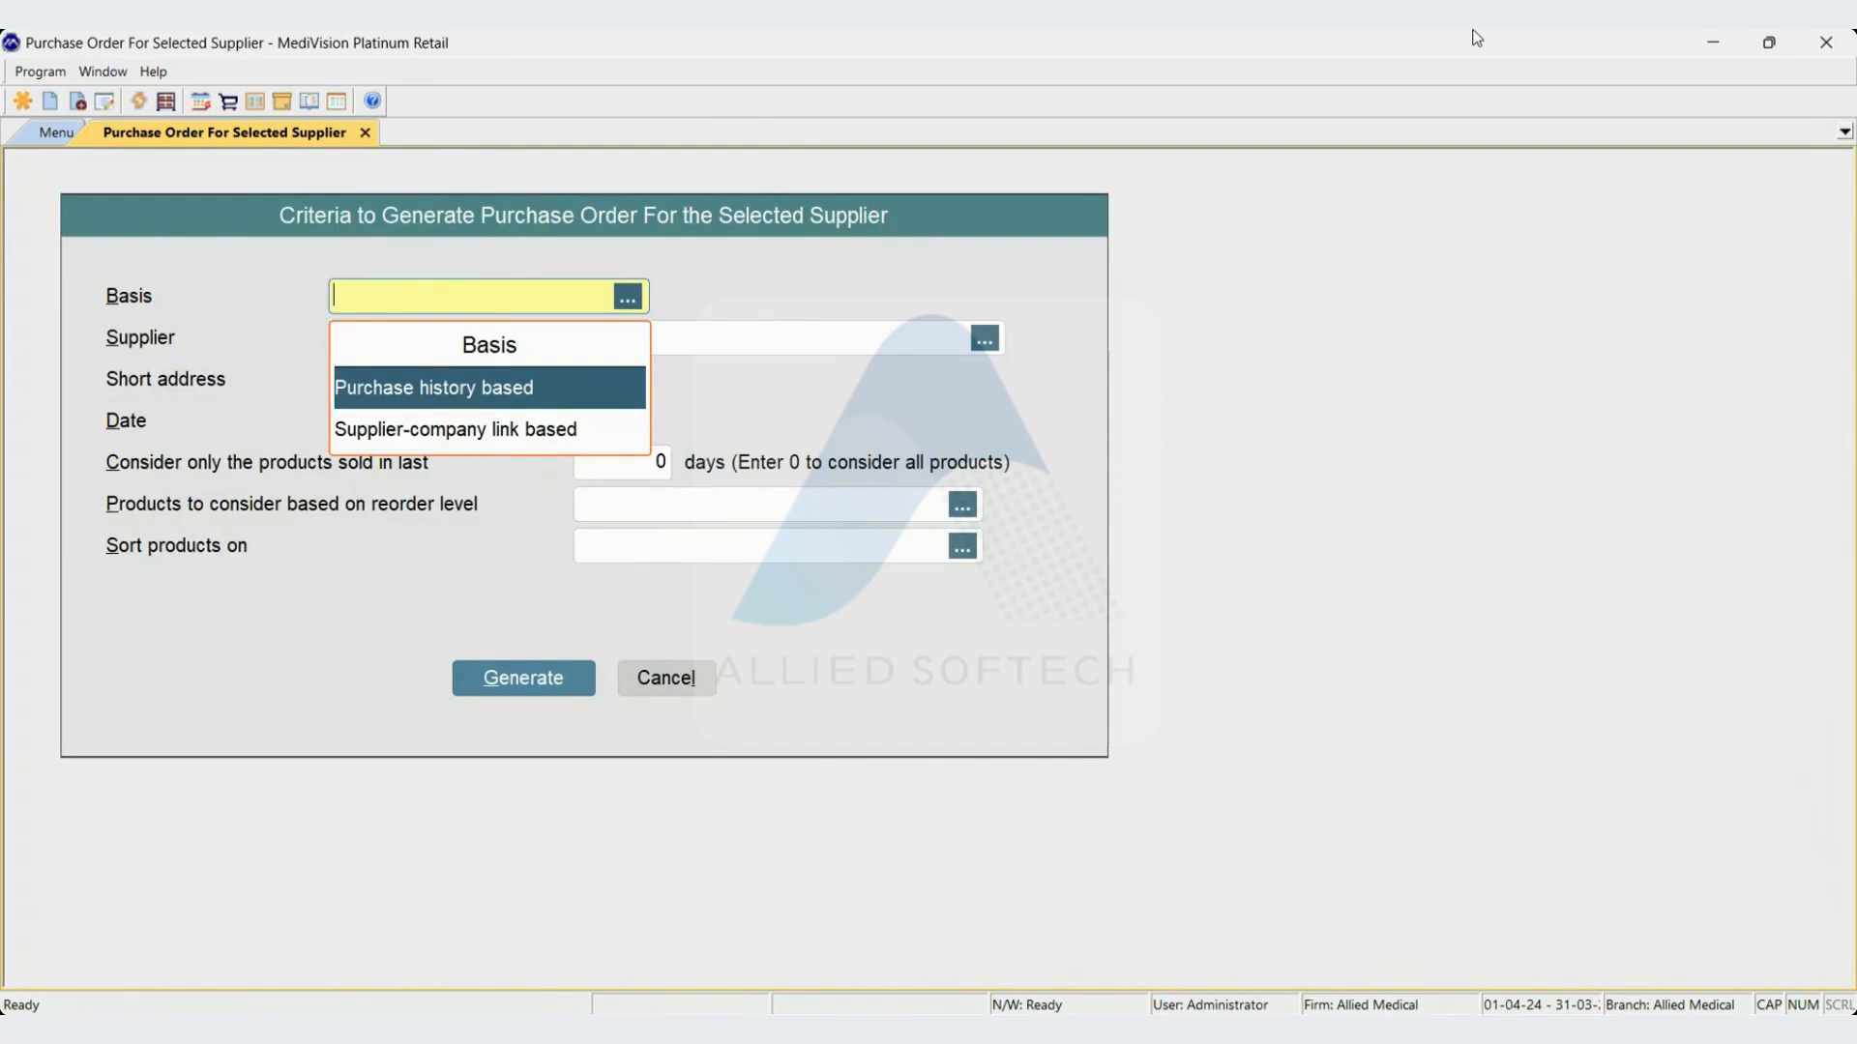
Set the basis to Purchase history based and the supplier to RAHUL ENTERPRISES PVT. LTD, accepting the date 25-10-24
key("Return")
type("RAHU")
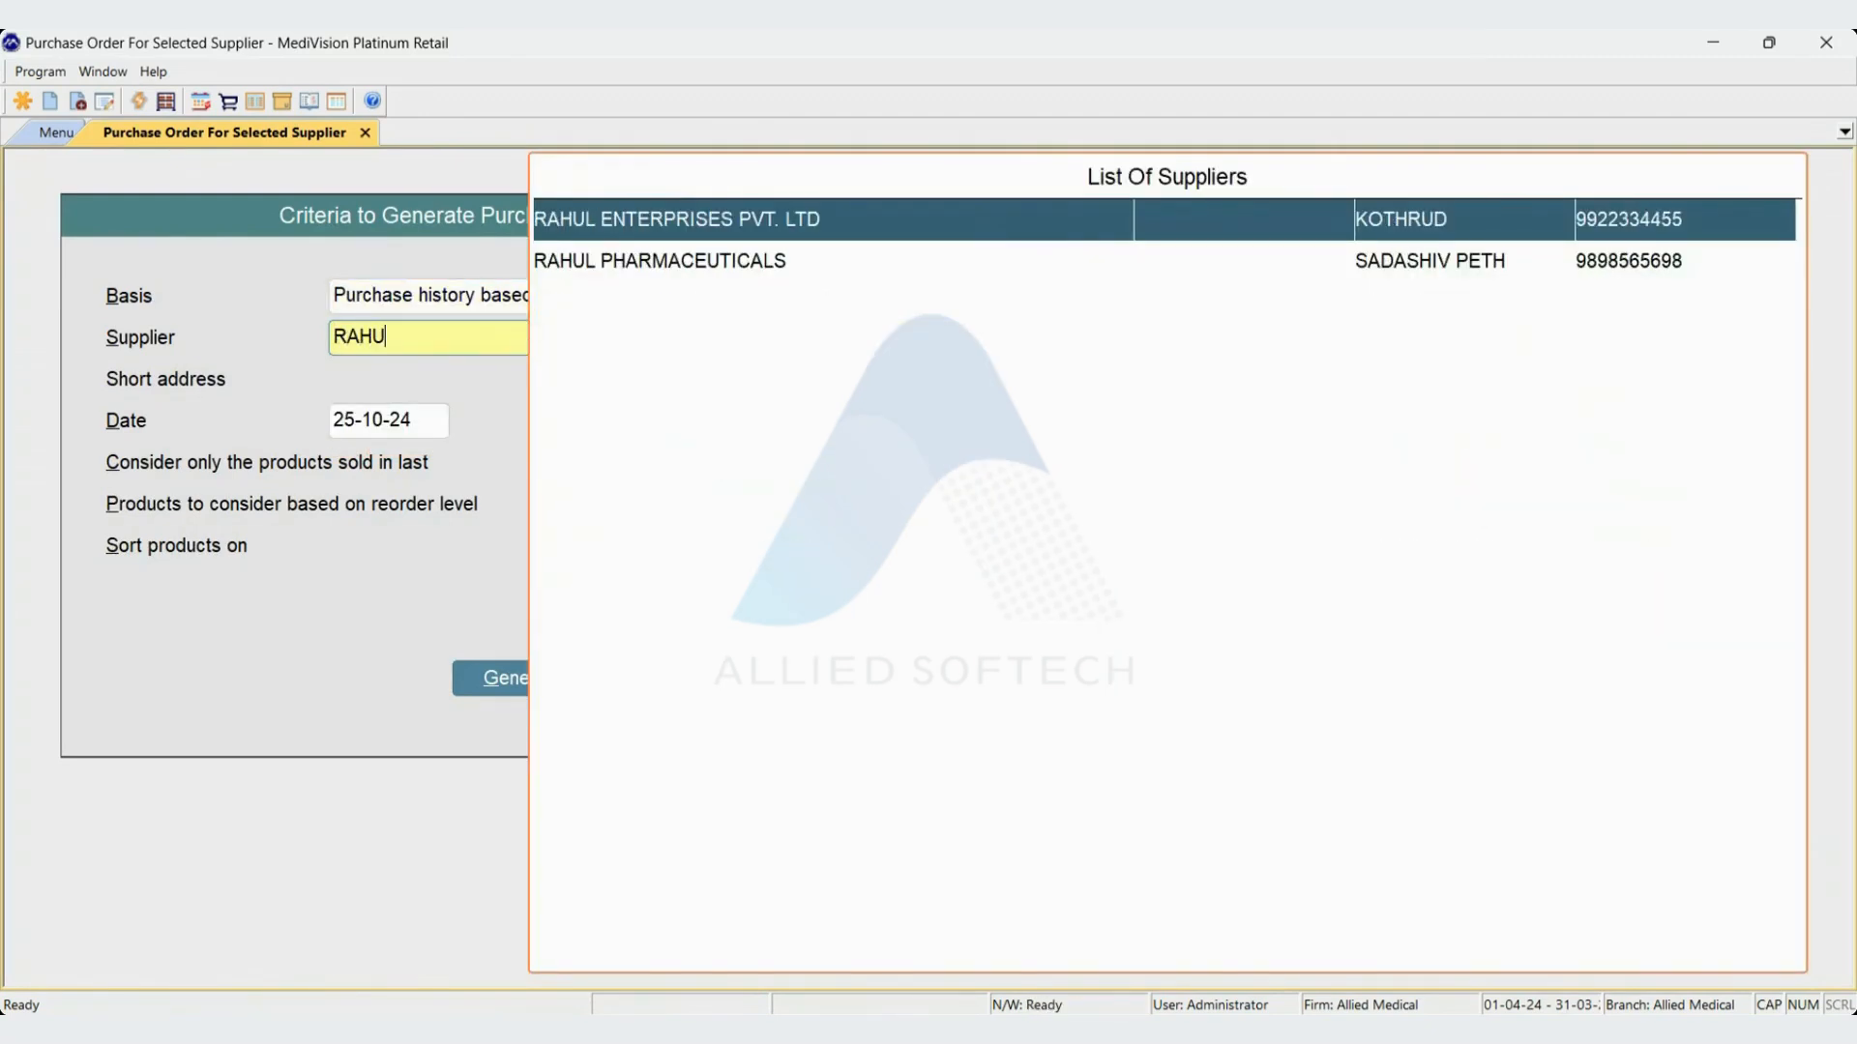
key("Return")
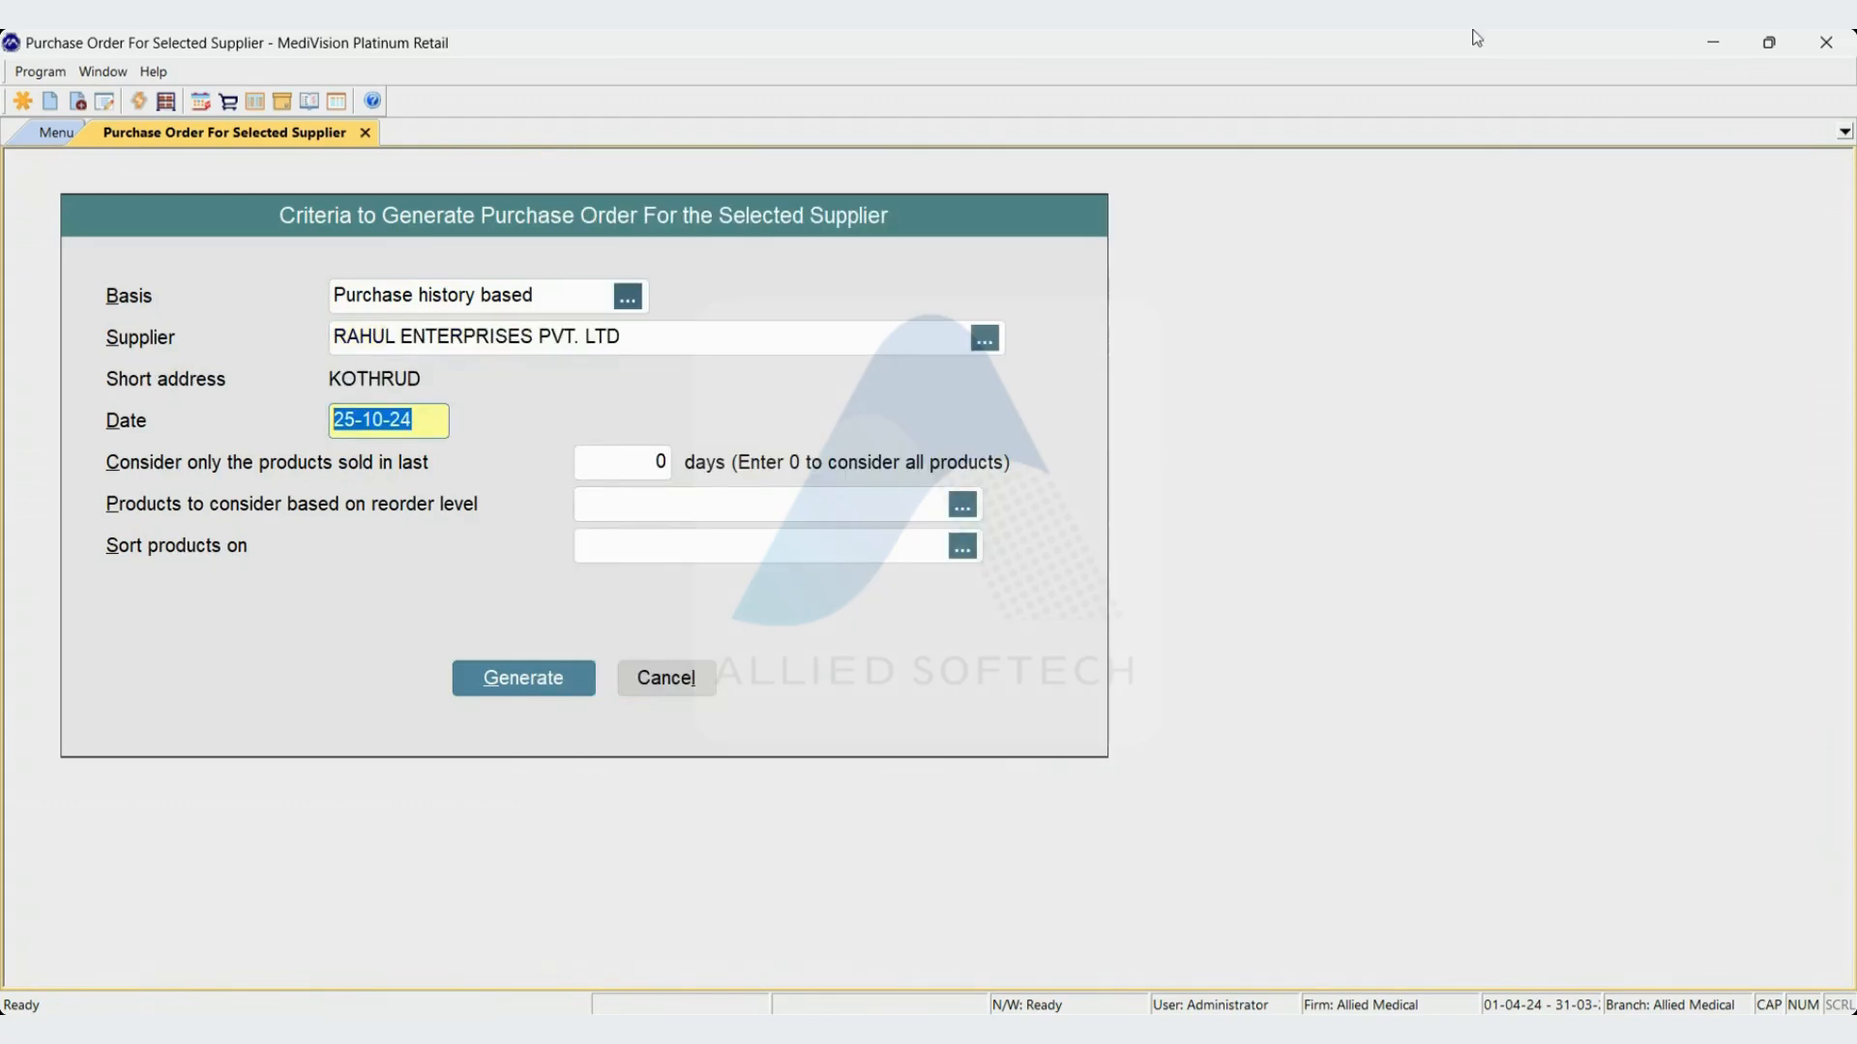
key("Return")
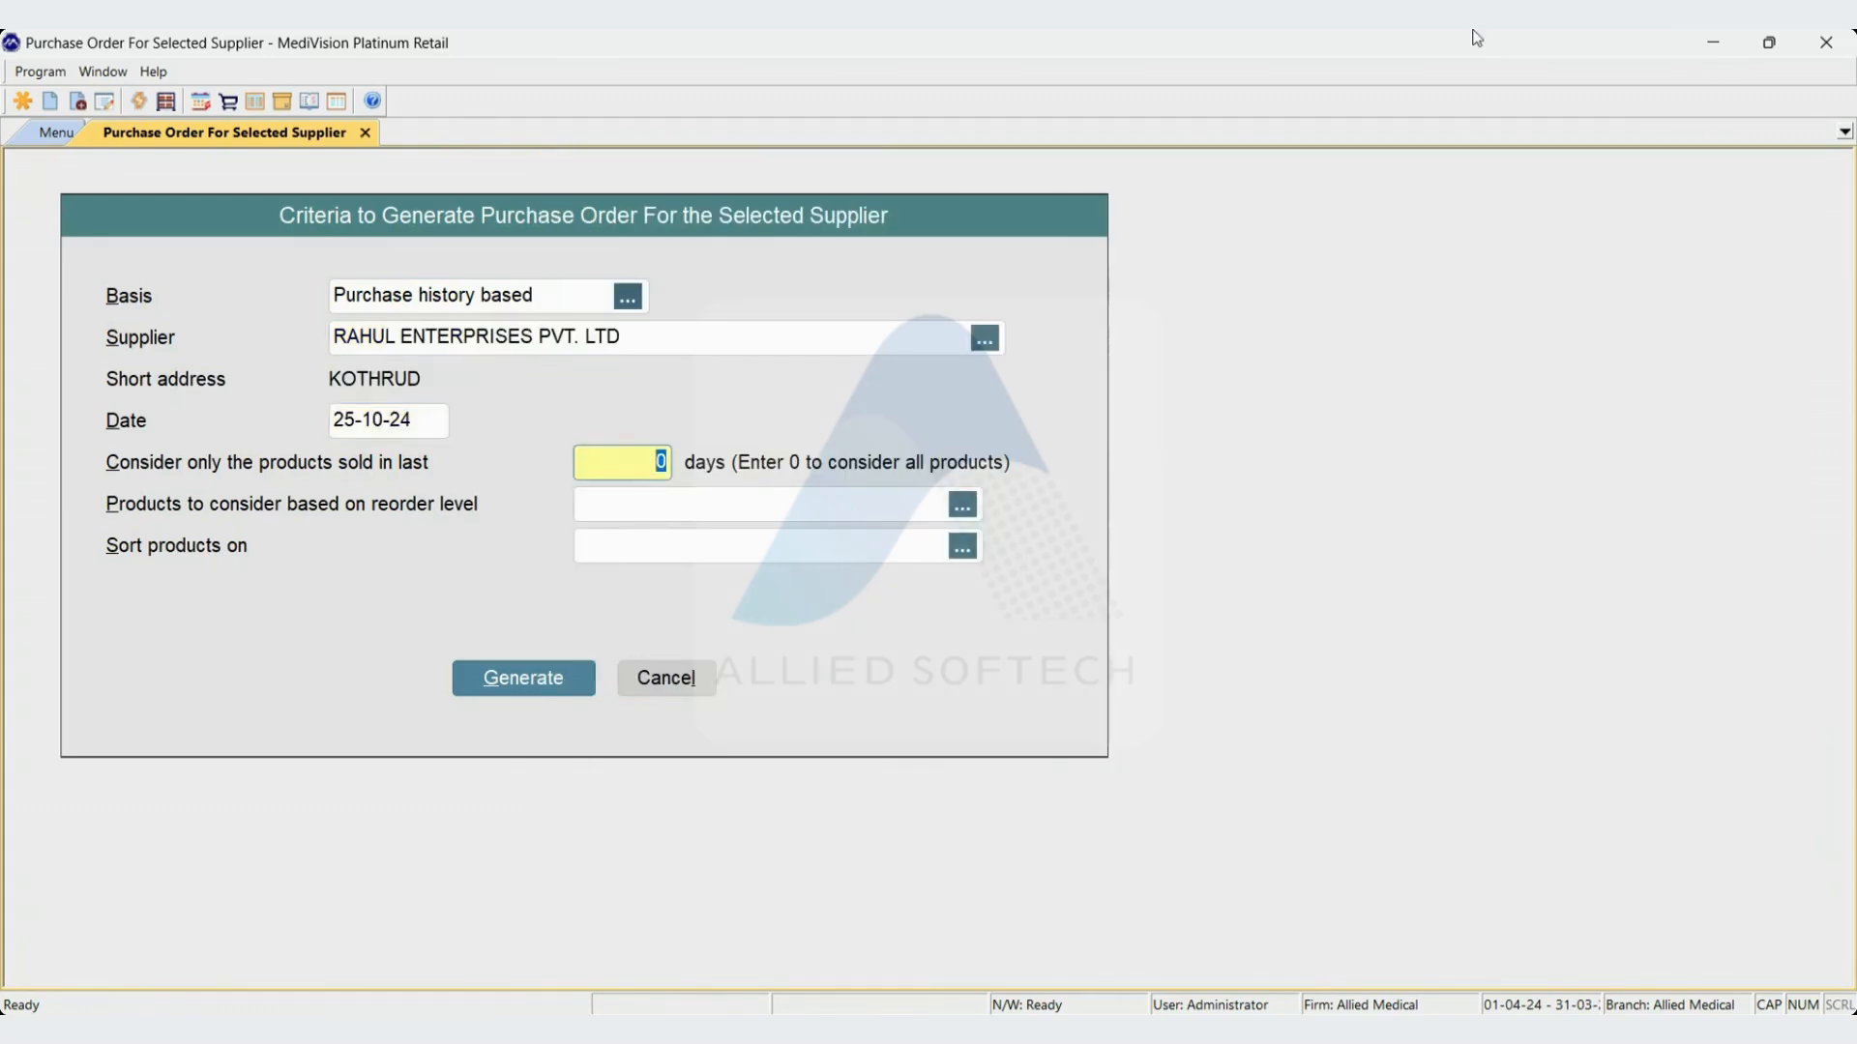
key("shift+Tab")
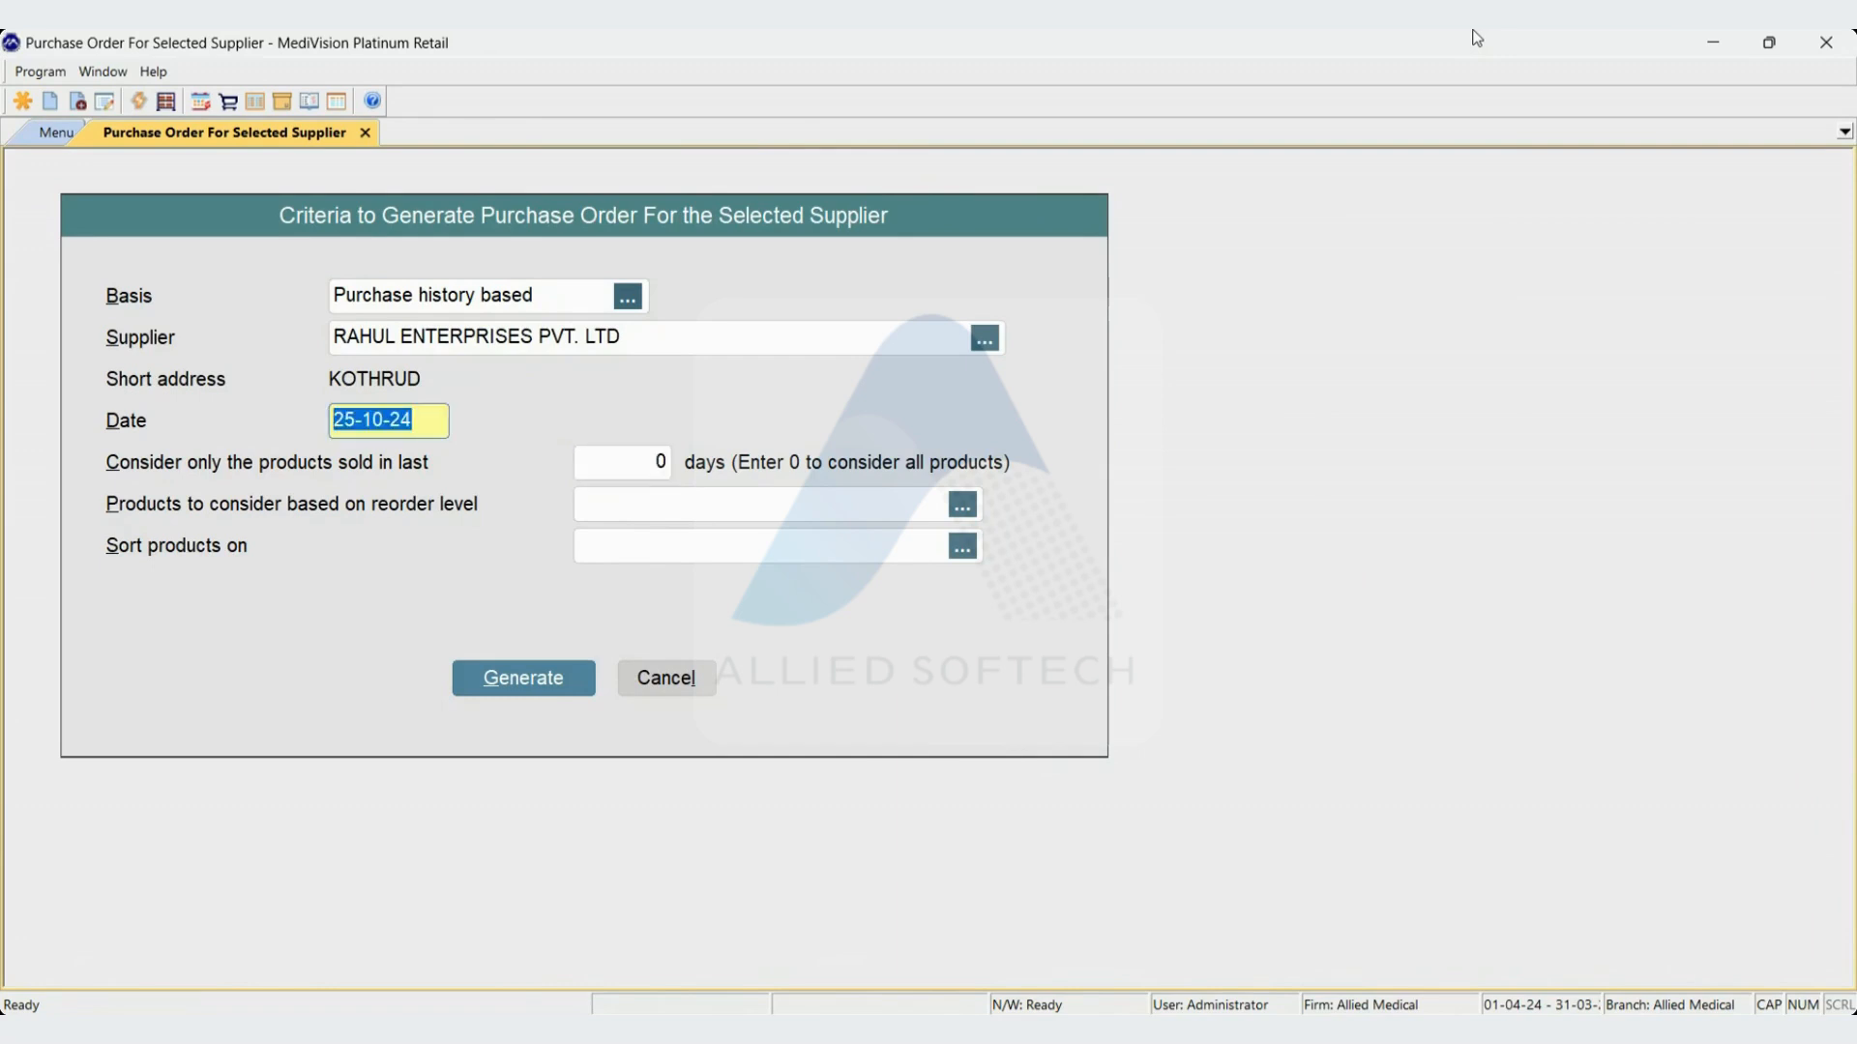
key("Return")
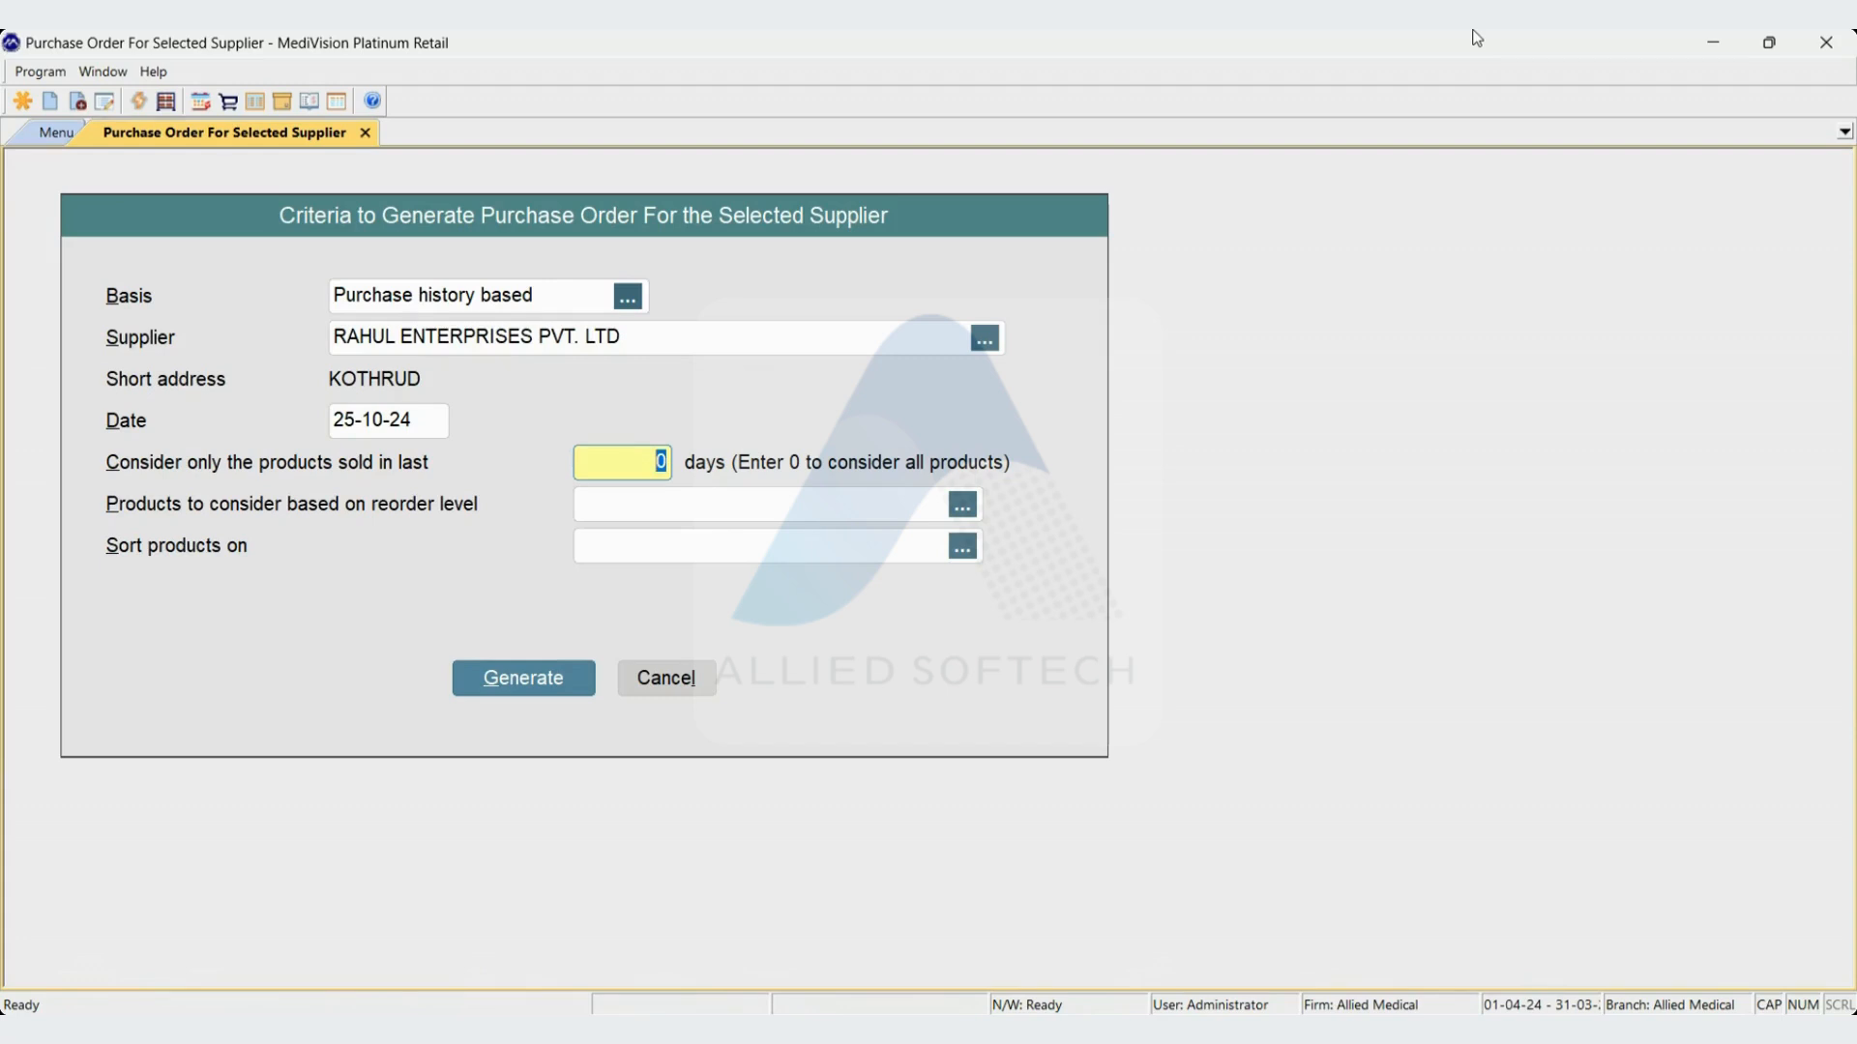
Set the sold-in-last days to 0 so that all products are considered
type("5")
key("BackSpace")
type("0")
key("Return")
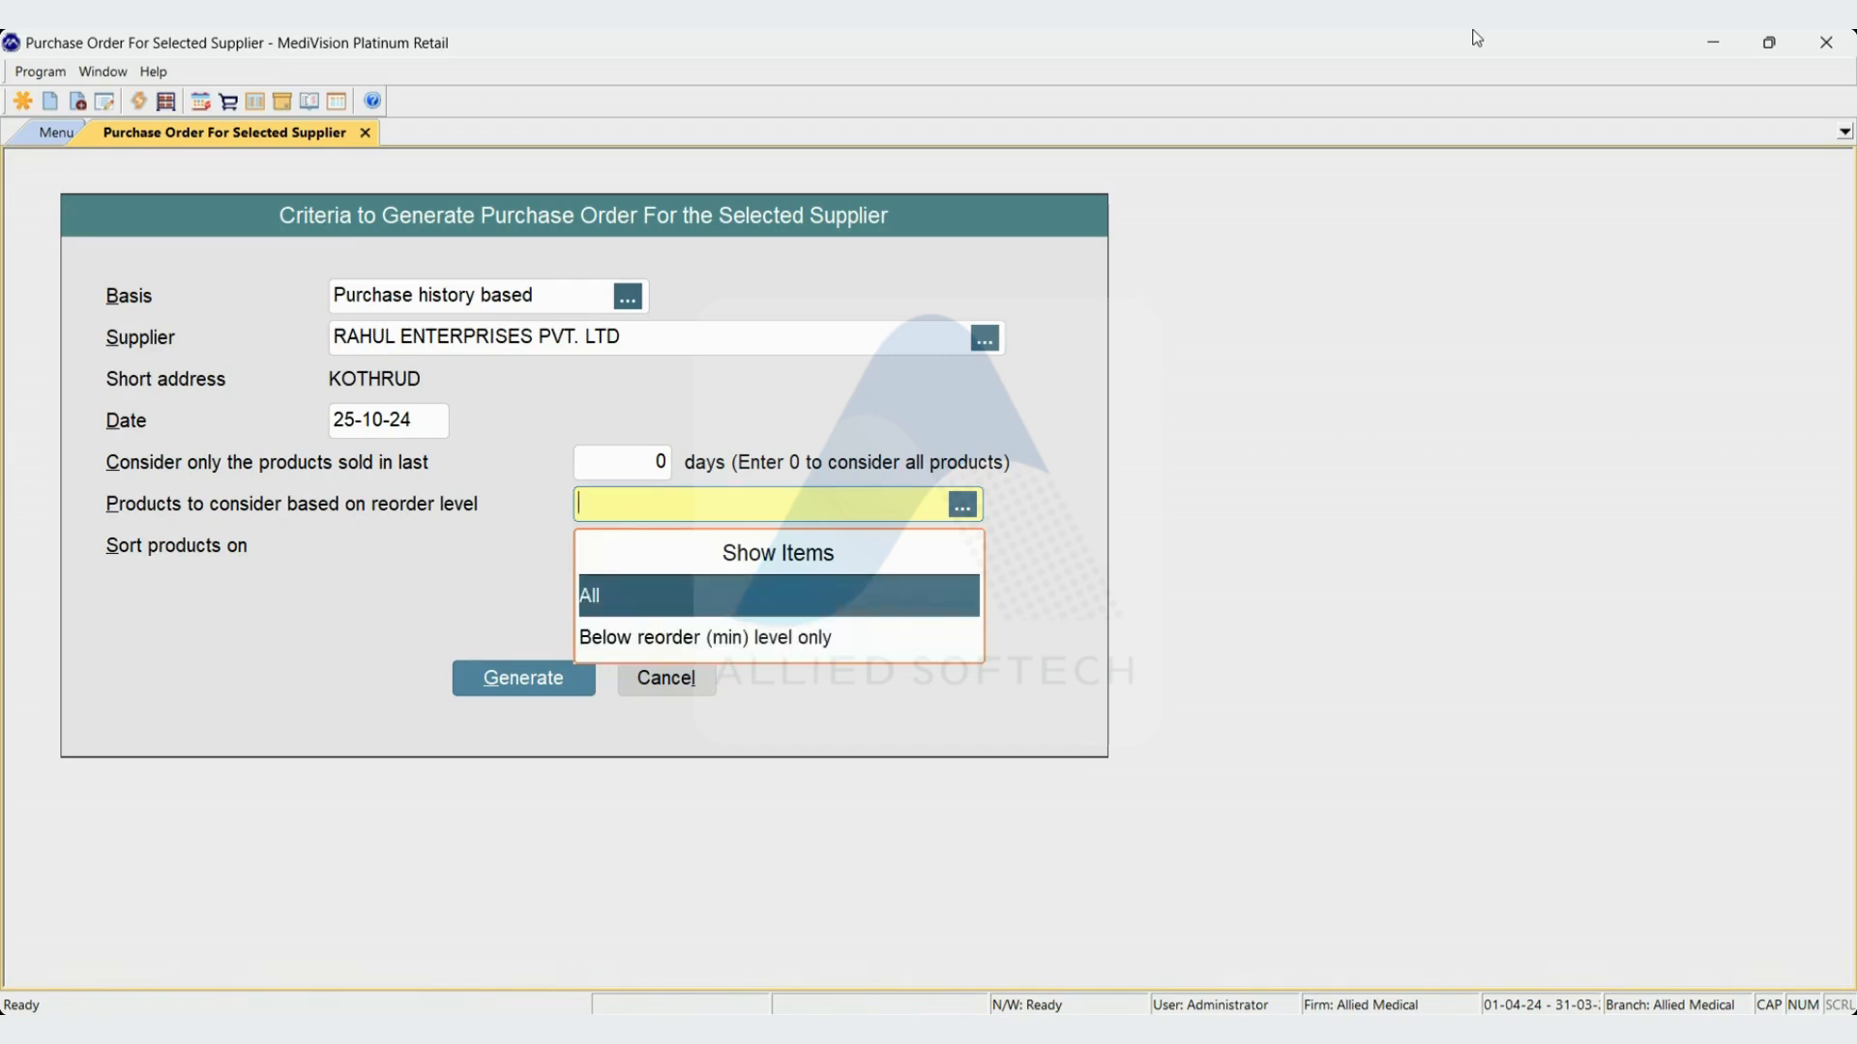
Consider All products regarding reorder level and sort the order on Product name
key("Down")
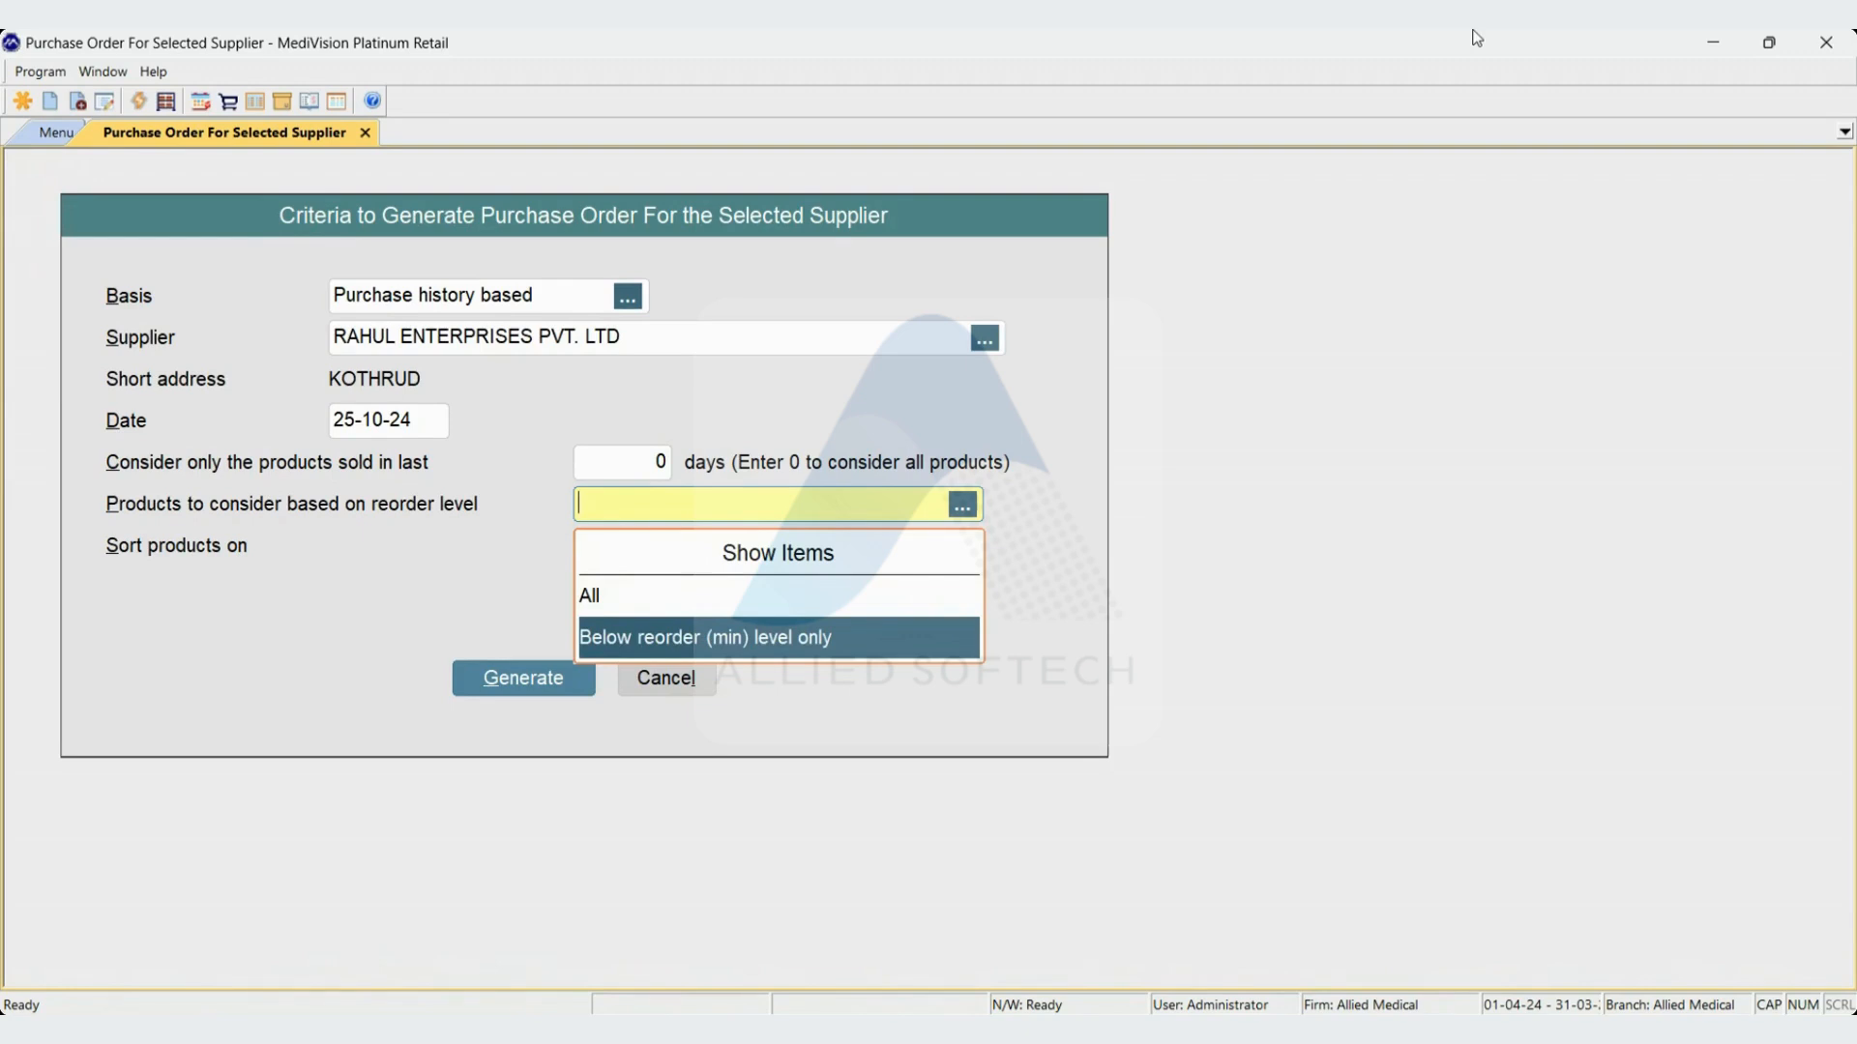
key("Up")
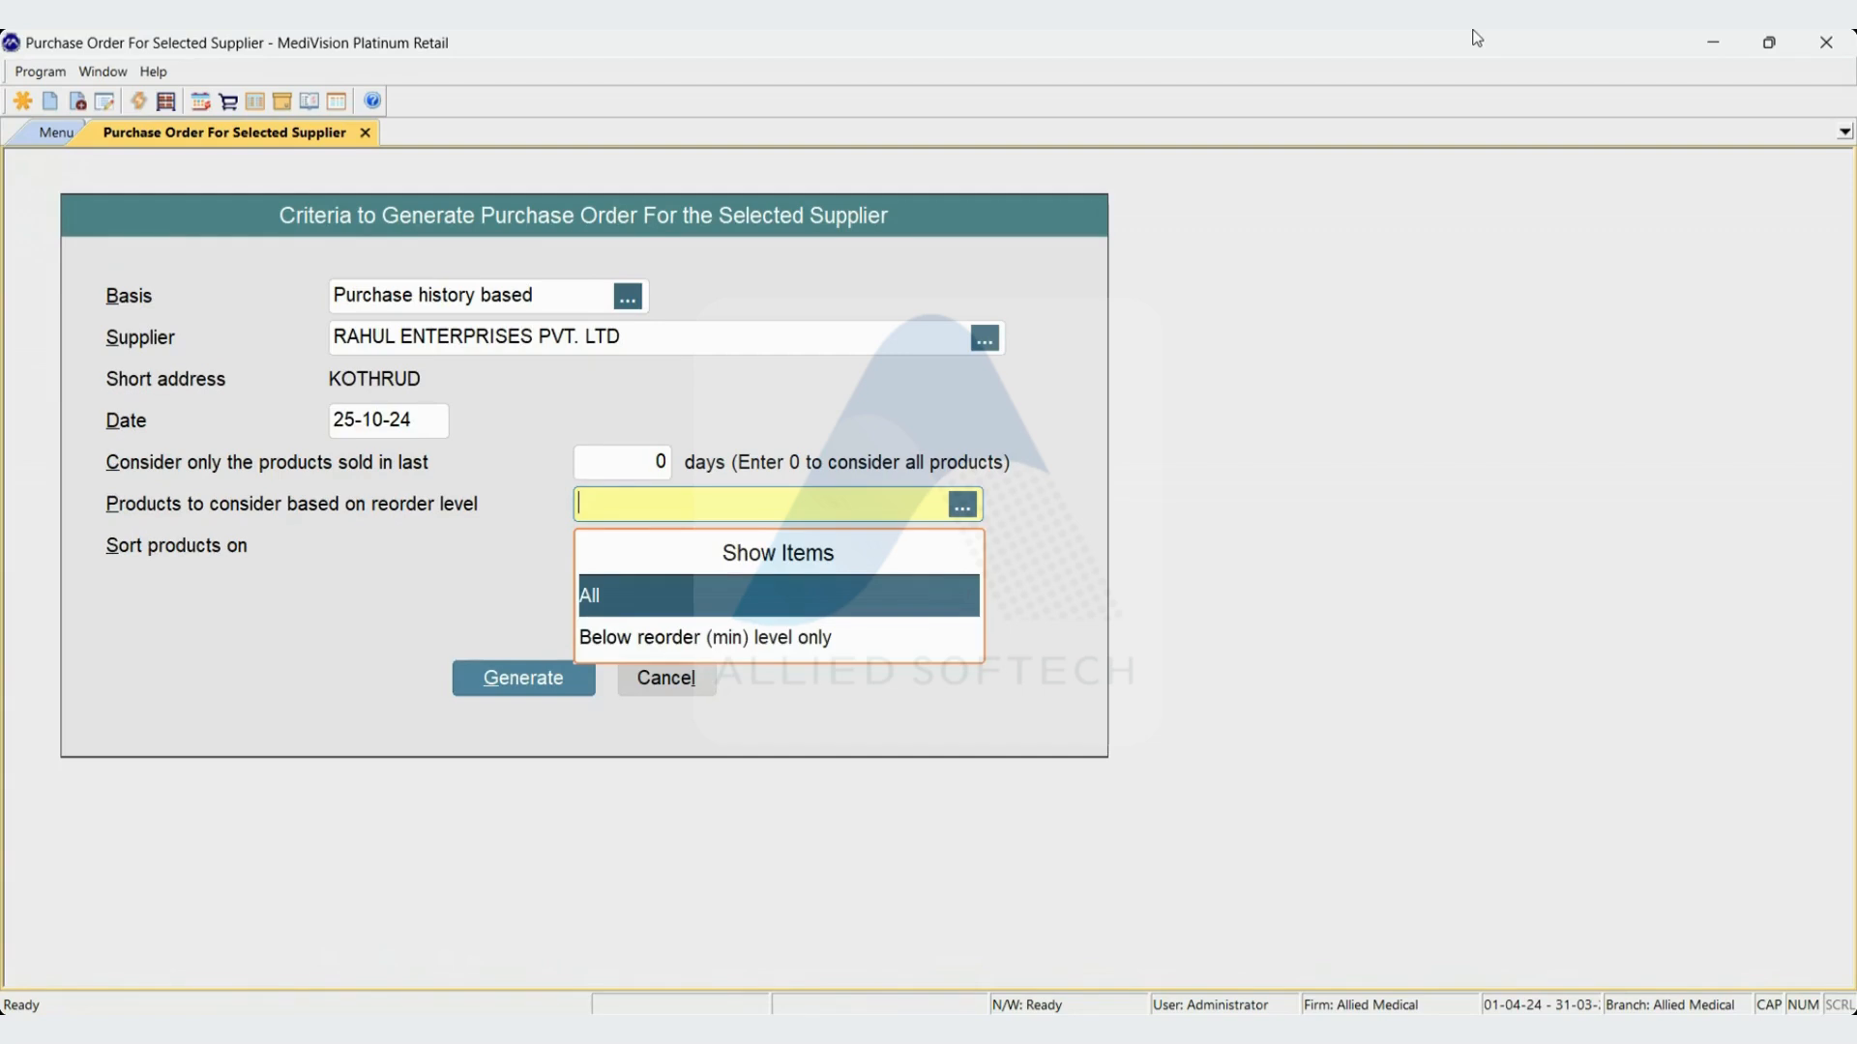
key("Return")
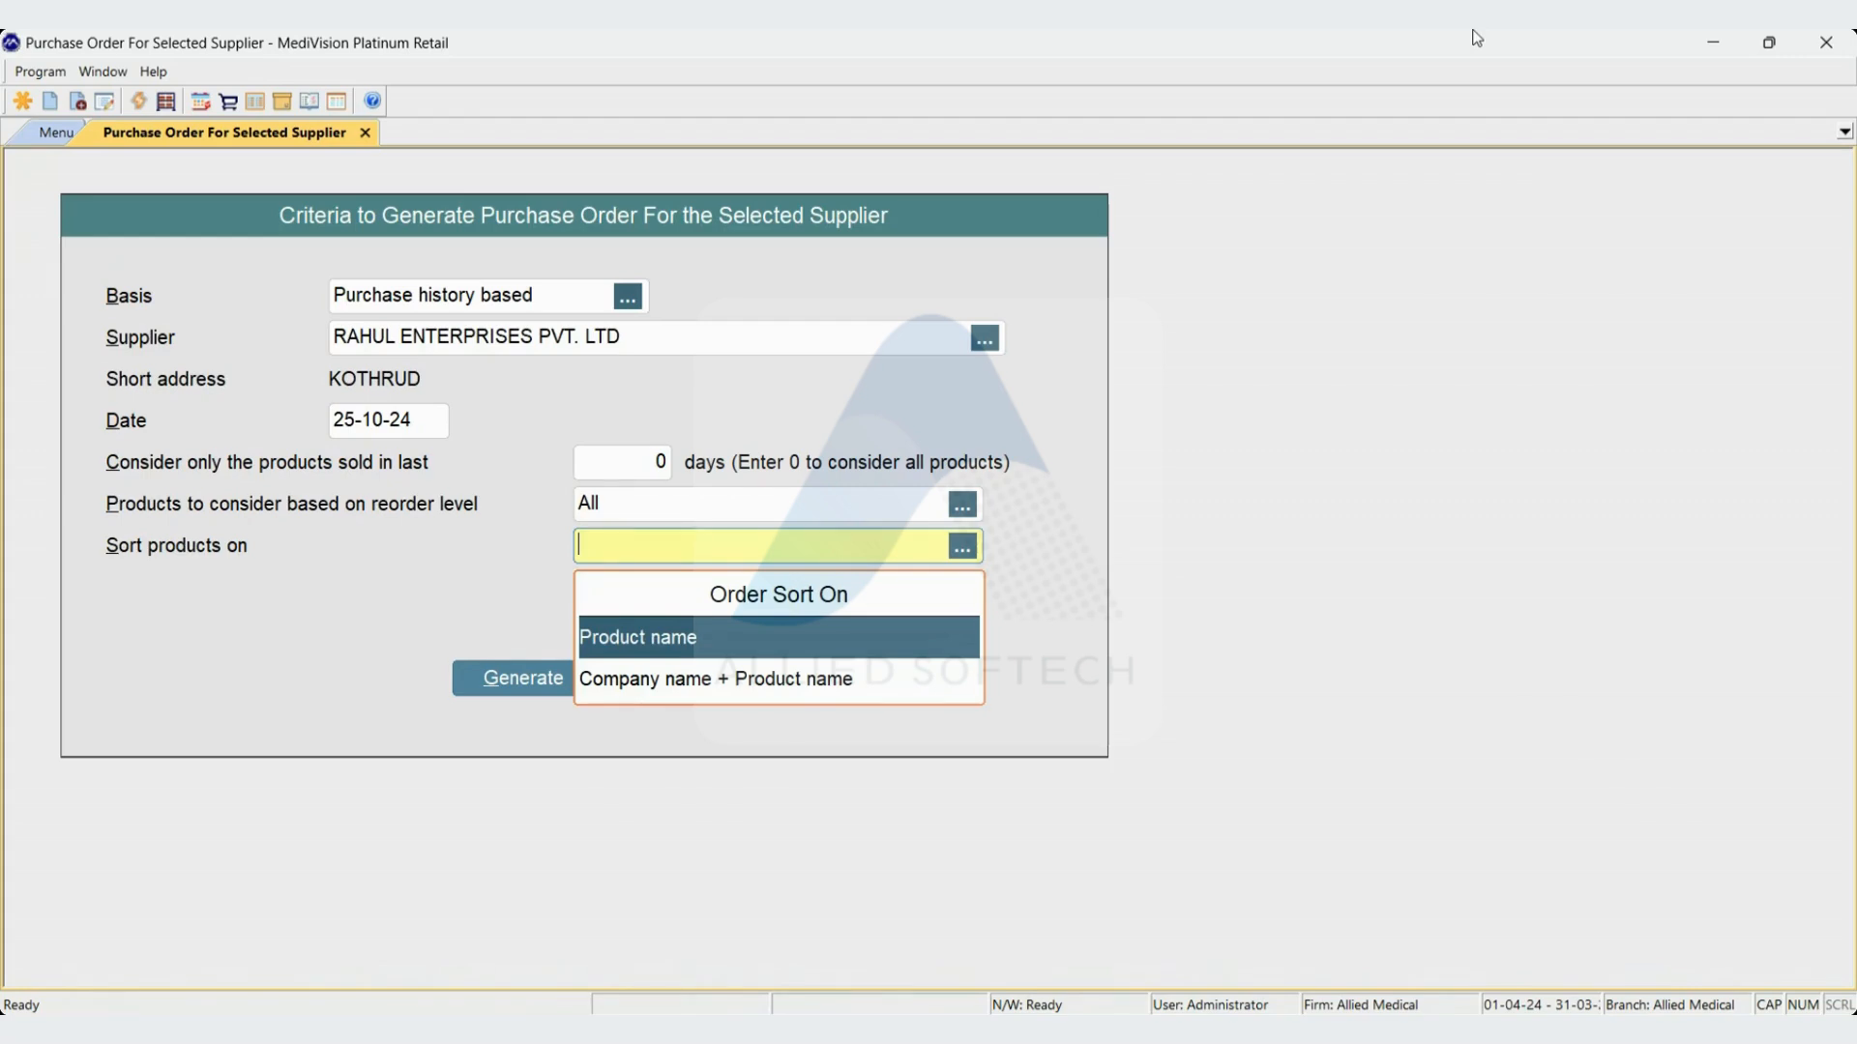
key("Return")
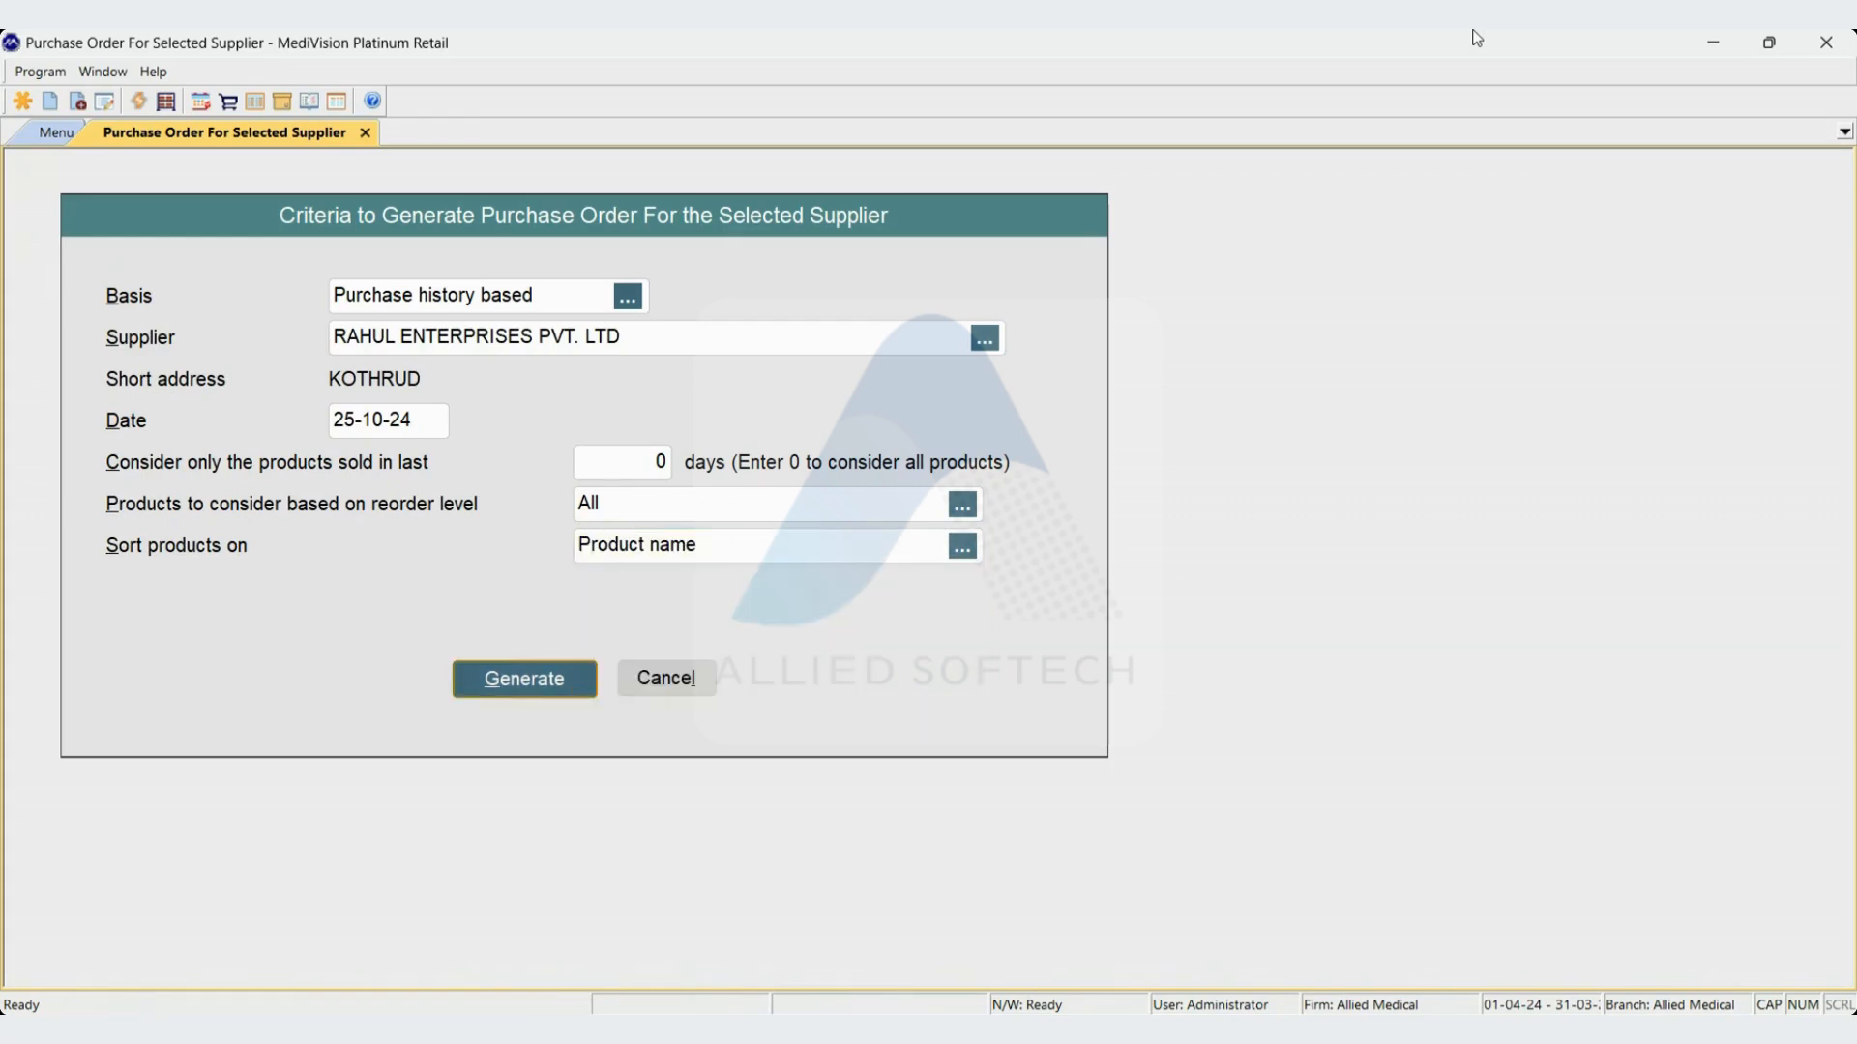
Generate the purchase order for all products and look over the first products in the list
key("Return")
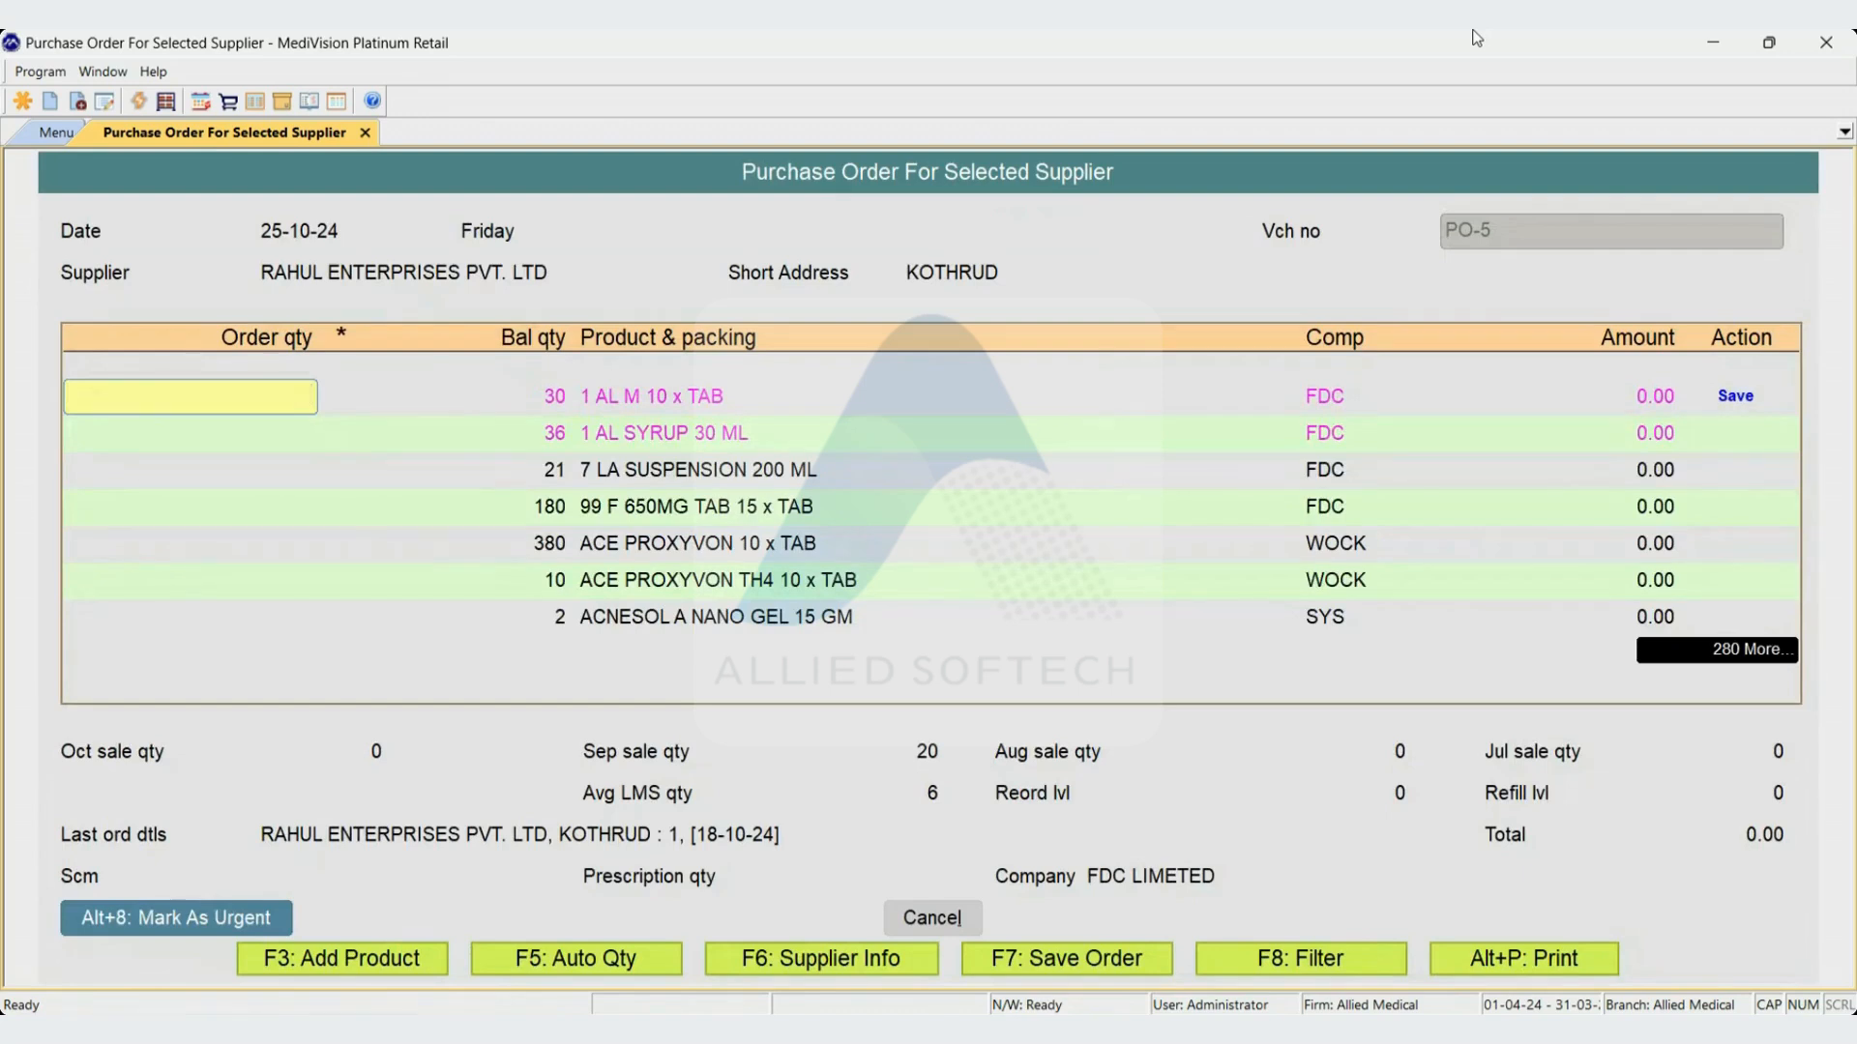
key("Down")
key("Down")
key("Down")
key("Down")
key("Down")
key("Down")
key("Down")
key("Down")
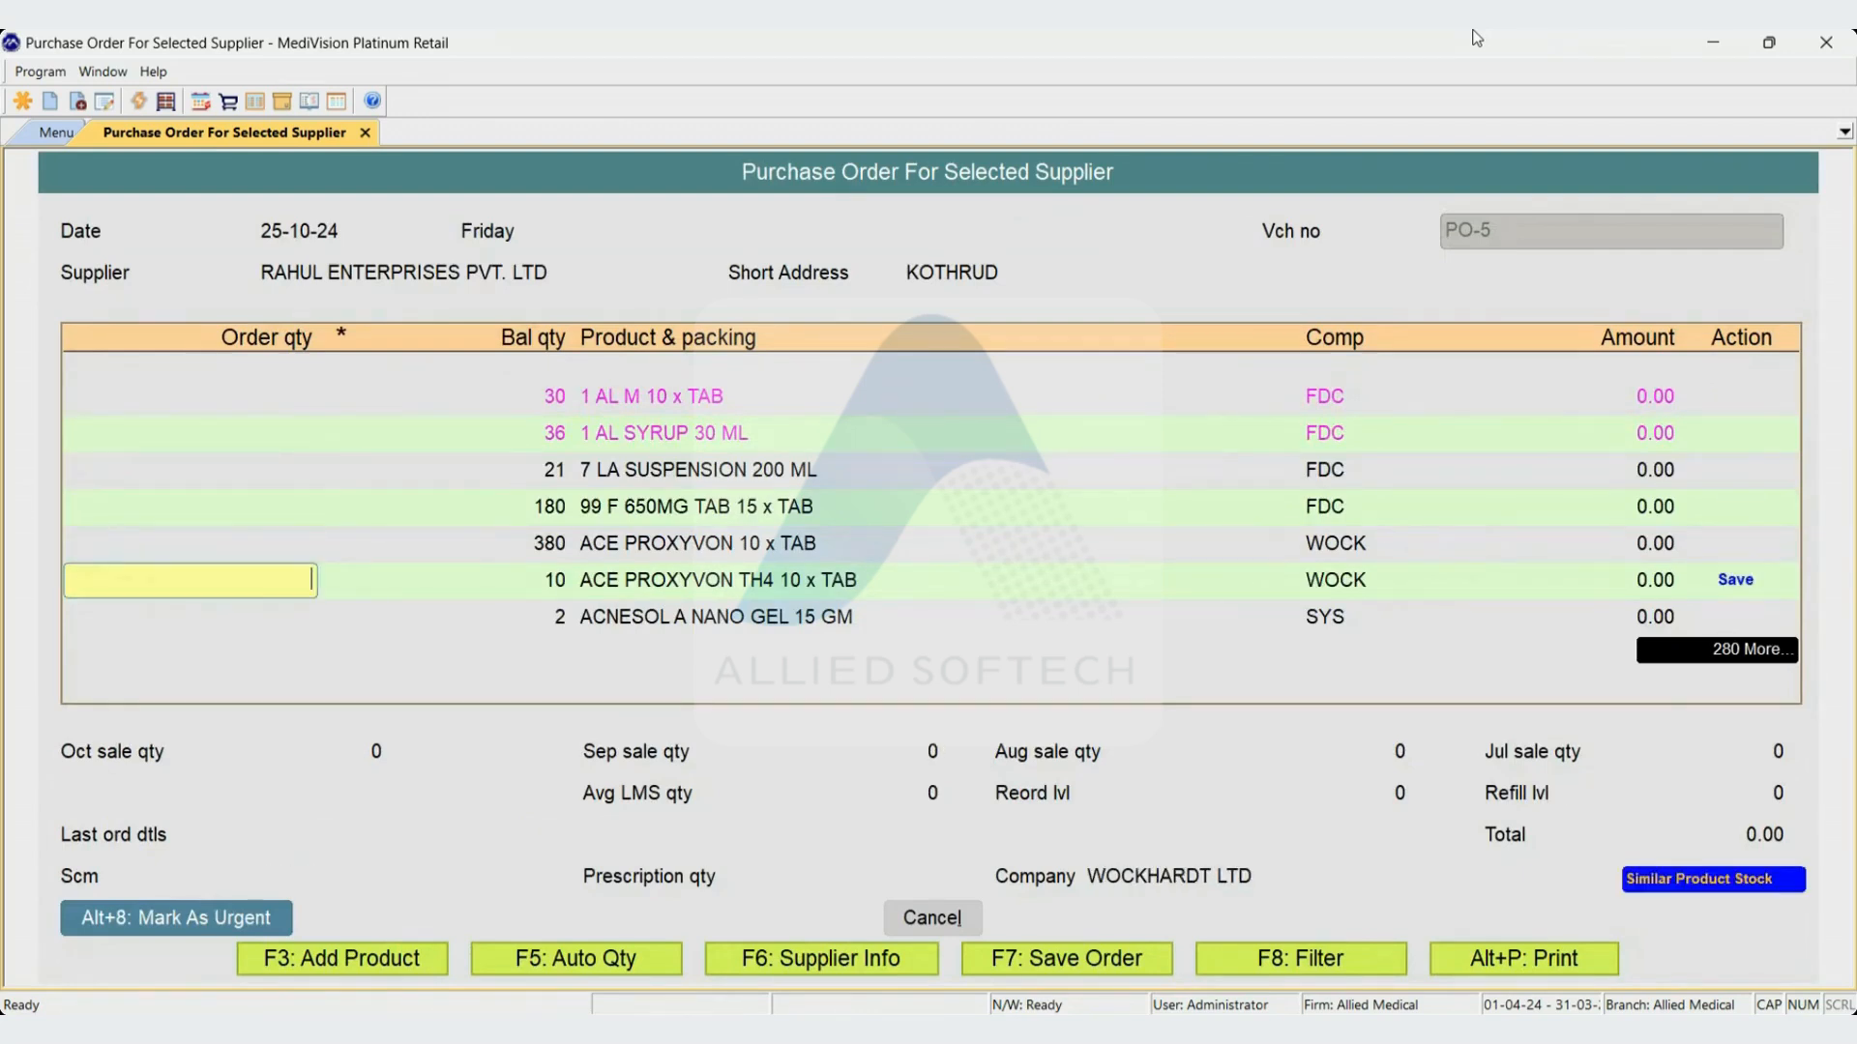
key("Down")
key("Down")
key("Down")
key("Down")
key("Down")
key("Down")
key("Down")
key("Down")
key("Down")
key("Down")
key("Down")
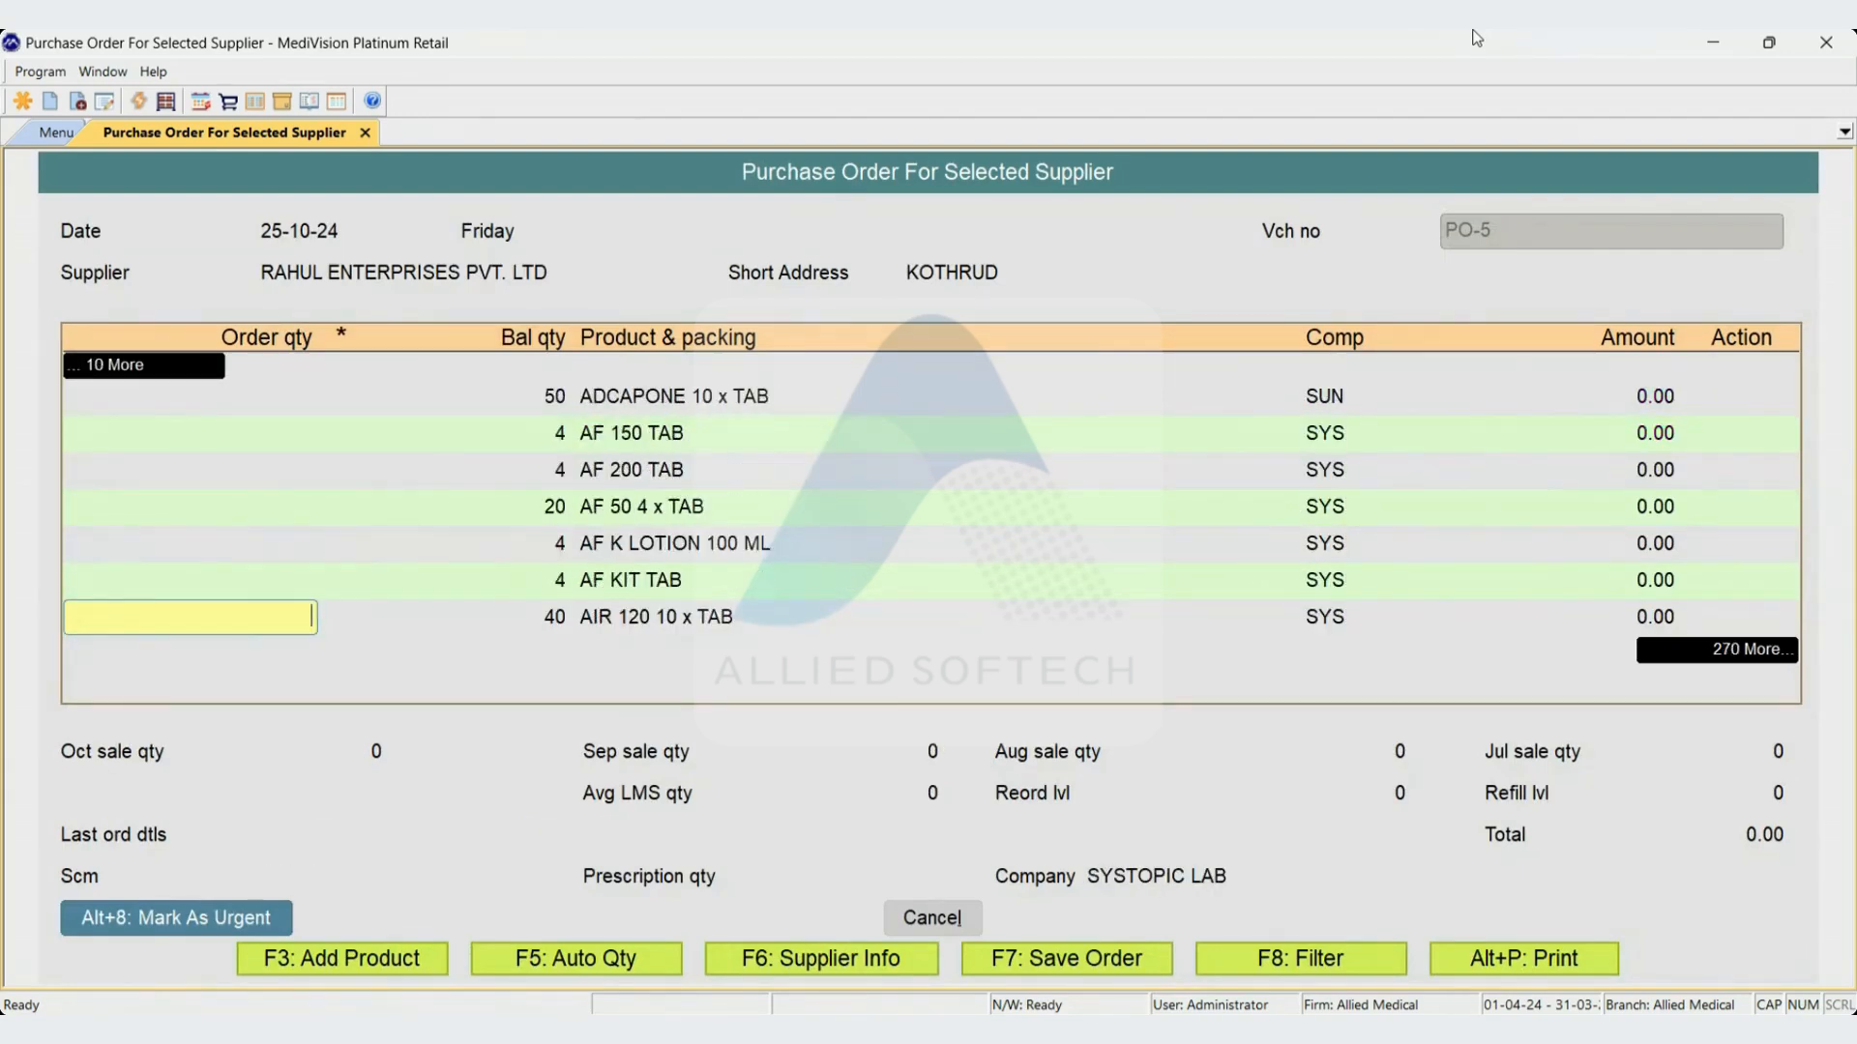
key("Up")
key("Up")
key("Up")
key("Up")
key("Up")
key("Up")
key("Up")
key("Up")
key("Up")
key("Up")
key("Up")
key("Up")
key("Up")
key("Up")
key("Up")
key("Up")
key("Up")
key("Up")
key("Up")
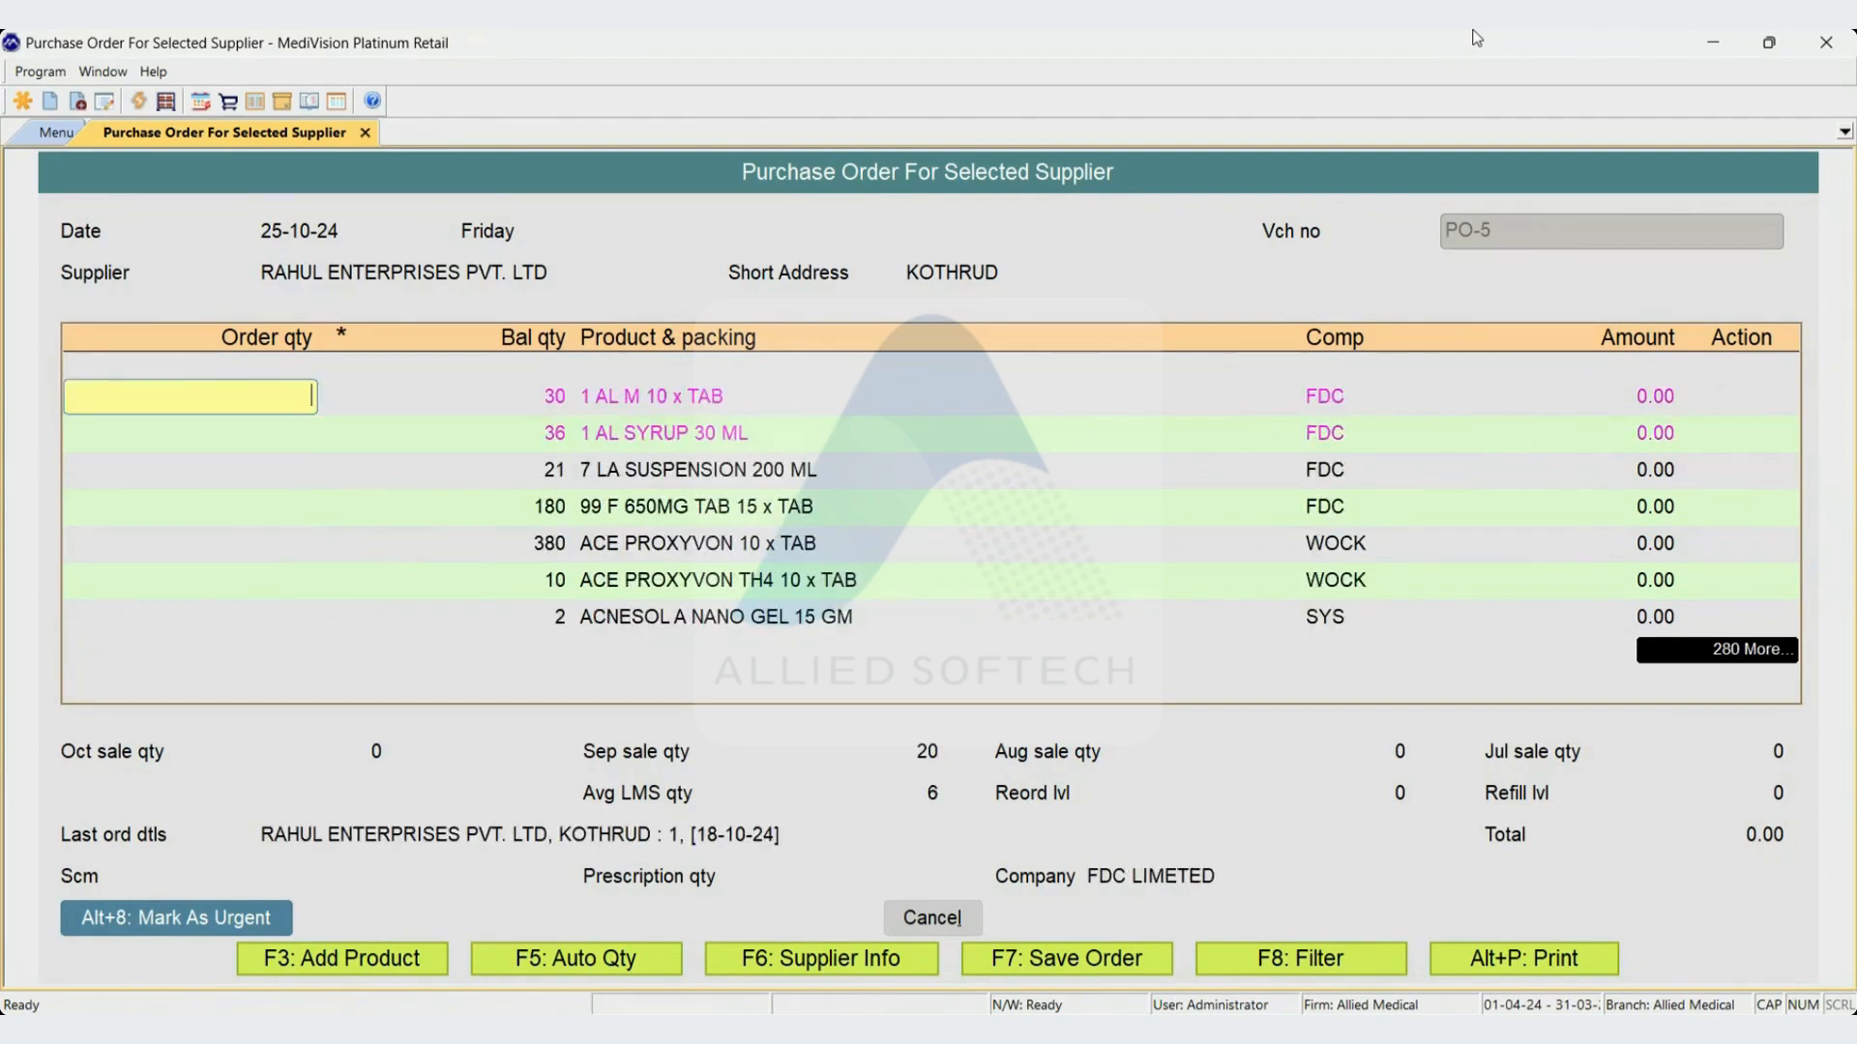
Examine the balance and sale quantities further down the product list to AQUASOFT MAX CREAM 100 GM and close the order
key("Down")
key("Down")
key("Down")
key("Down")
key("Down")
key("Down")
key("Down")
key("Down")
key("Down")
key("Down")
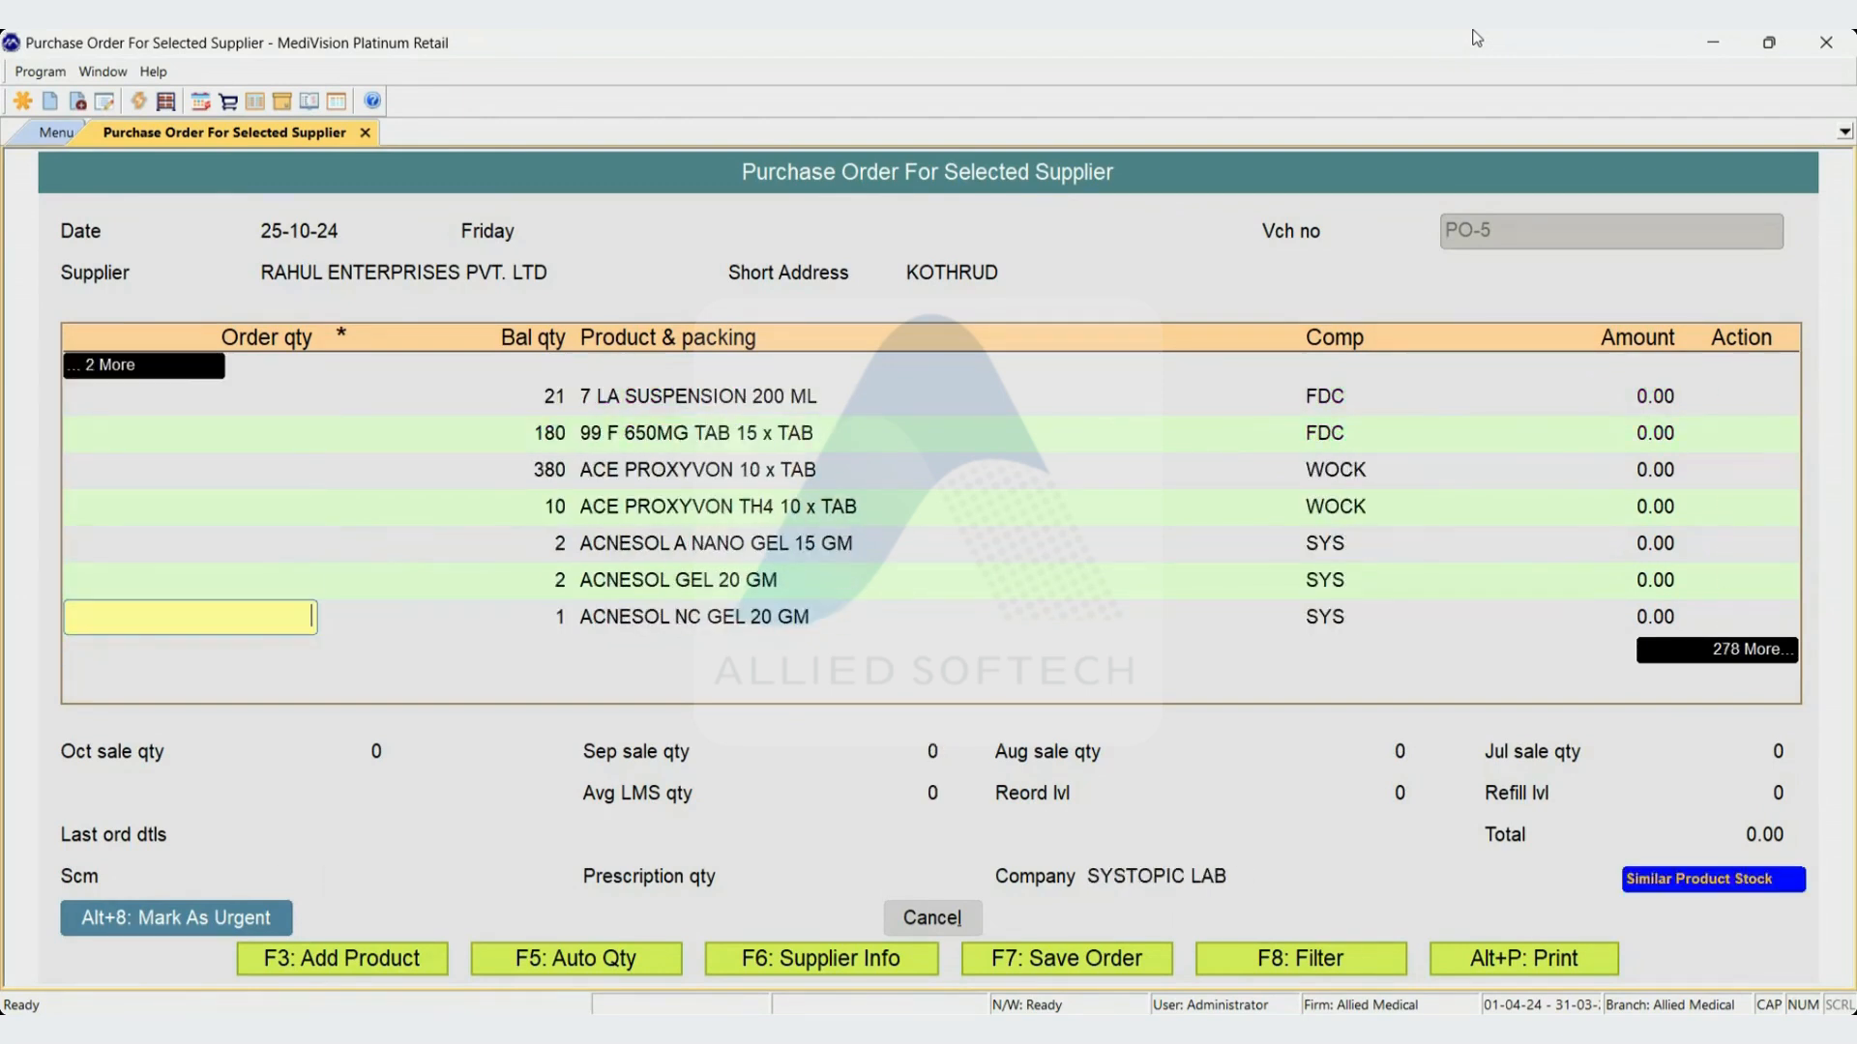
key("Down")
key("Down")
key("Down")
key("Down")
key("Down")
key("Down")
key("Down")
key("Down")
key("Down")
key("Down")
key("Down")
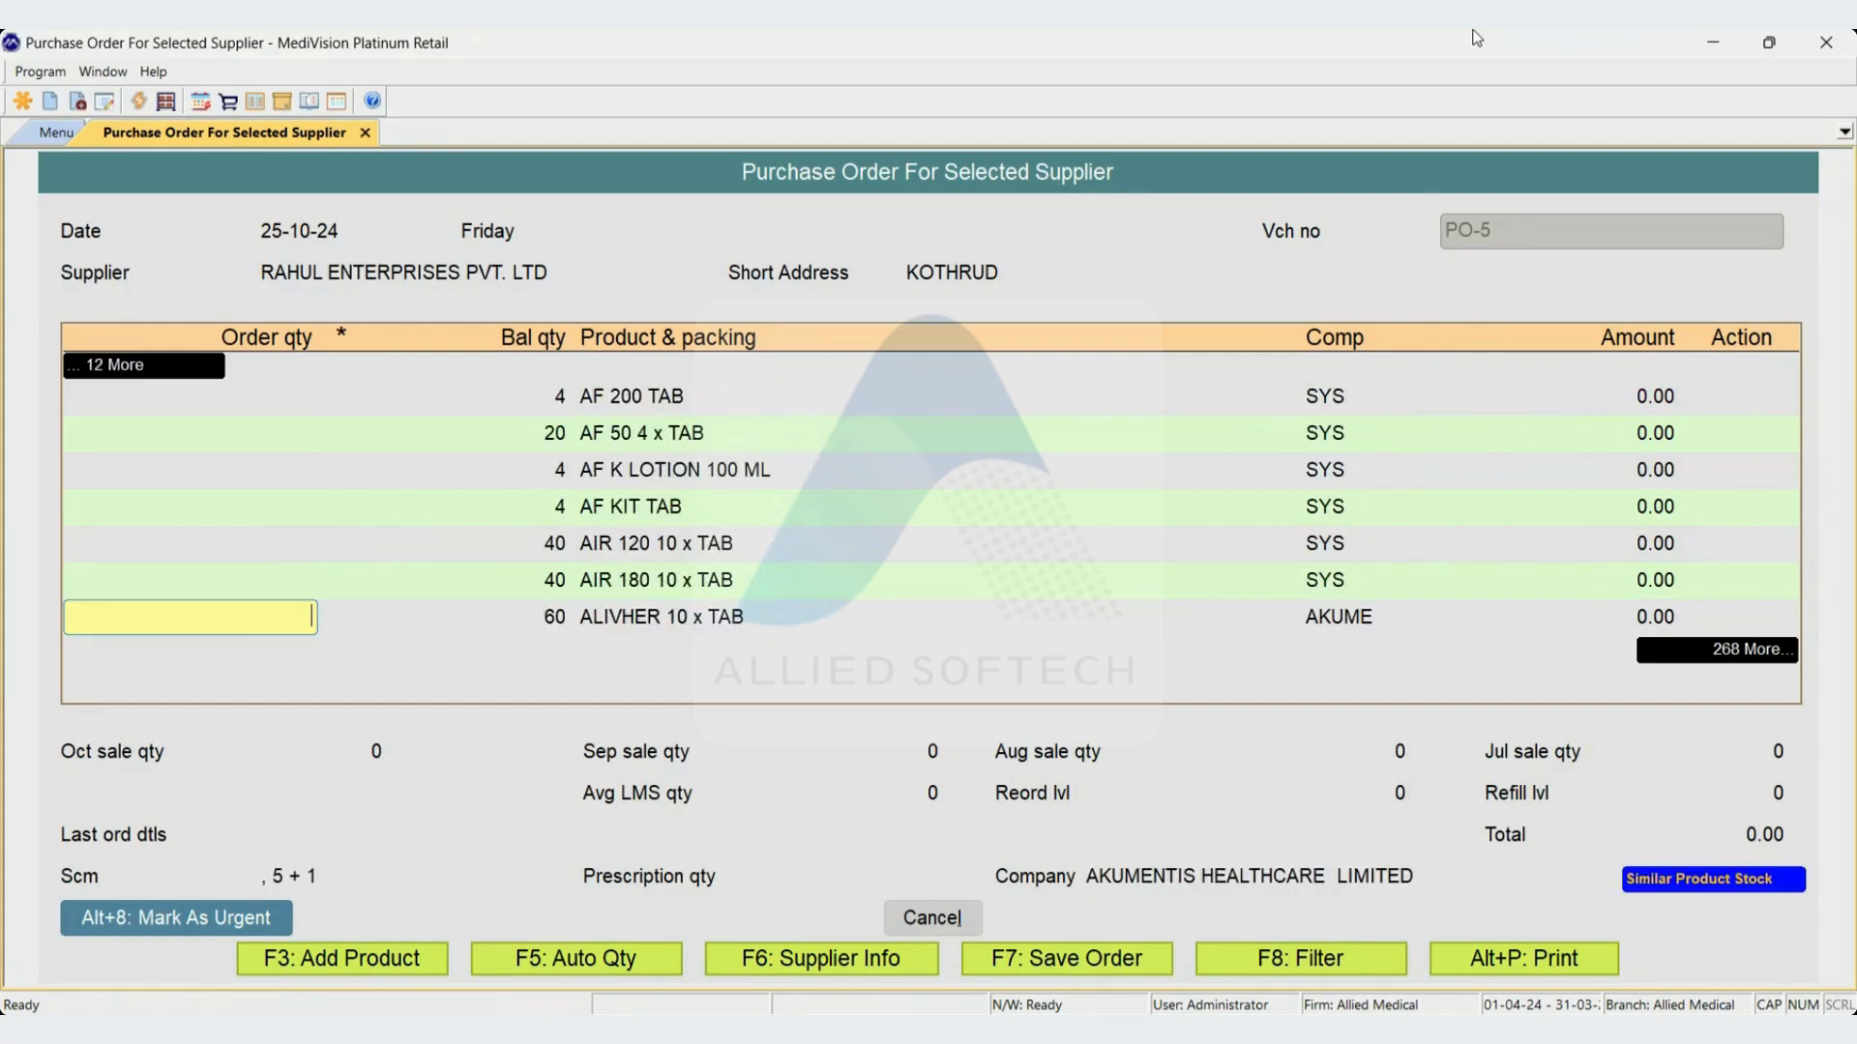
key("Down")
key("Down")
key("Down")
key("Down")
key("Down")
key("Down")
key("Down")
key("Down")
key("Down")
key("Down")
key("Down")
key("Down")
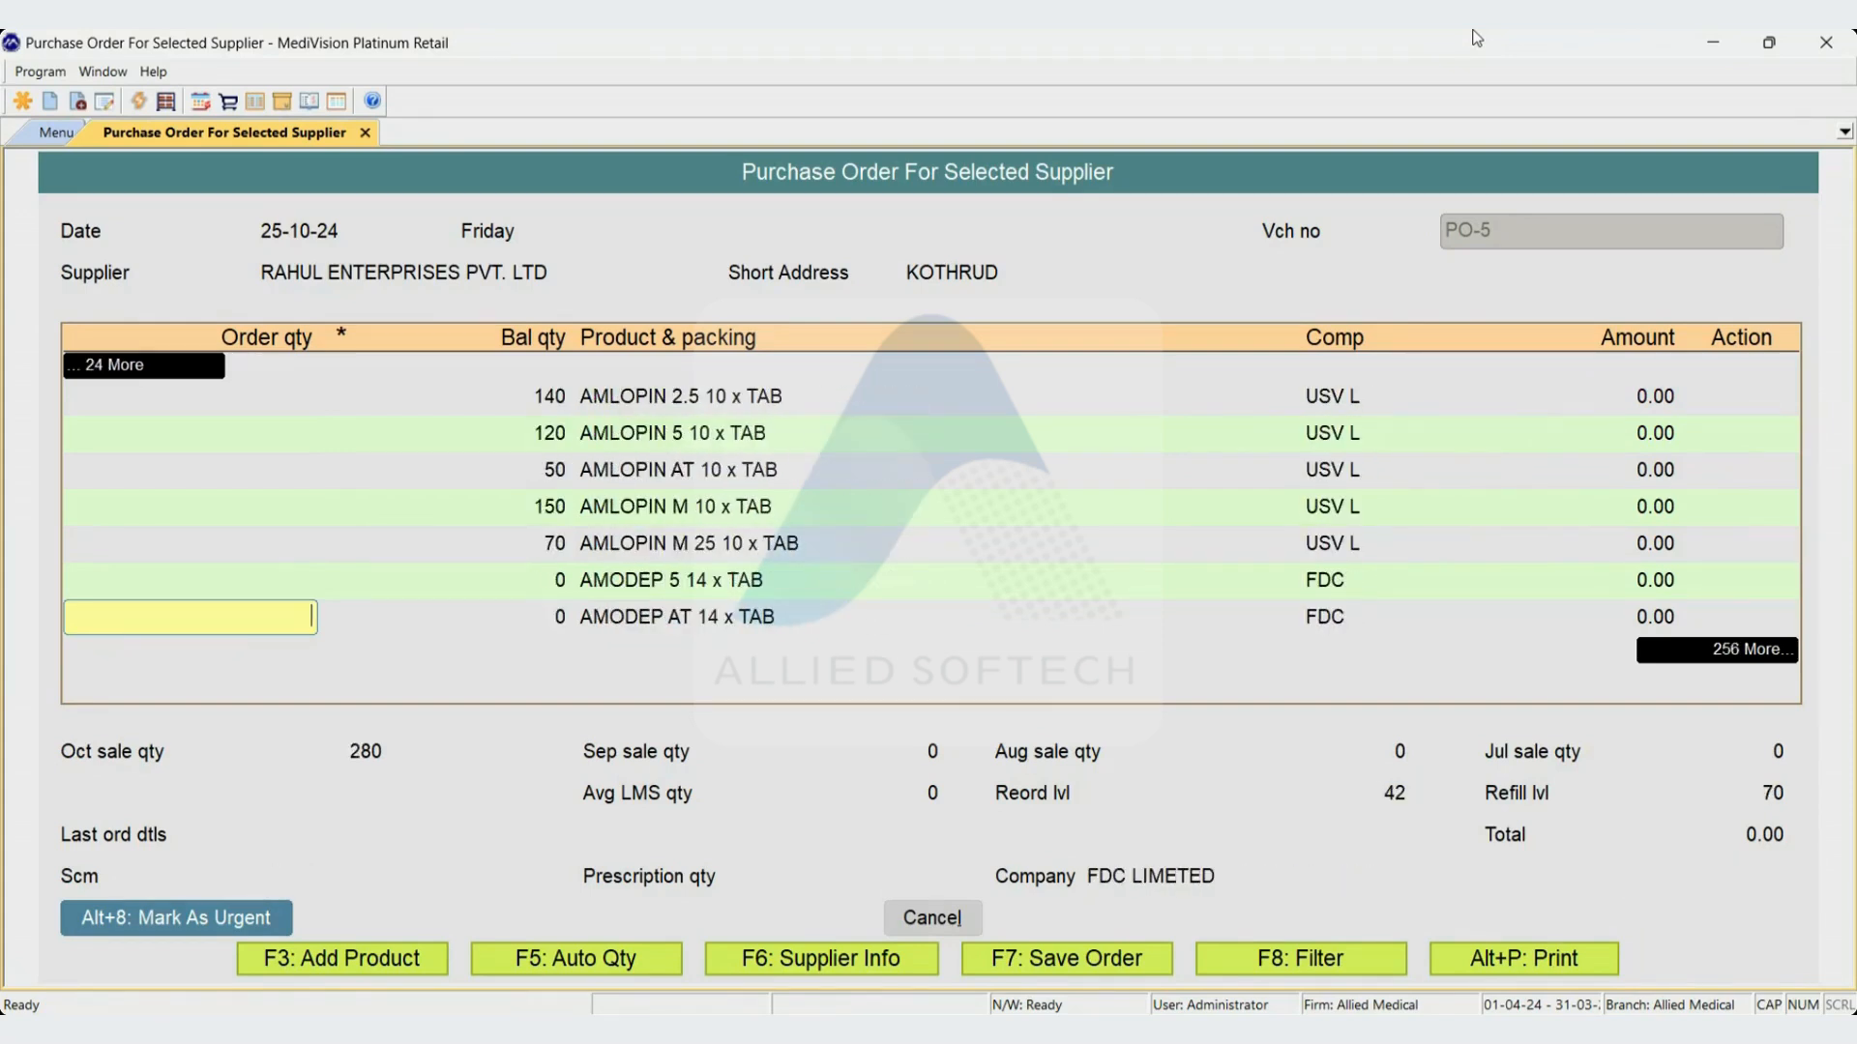
key("Down")
key("Down")
key("Down")
key("Down")
key("Down")
key("Down")
key("Down")
key("Down")
key("Down")
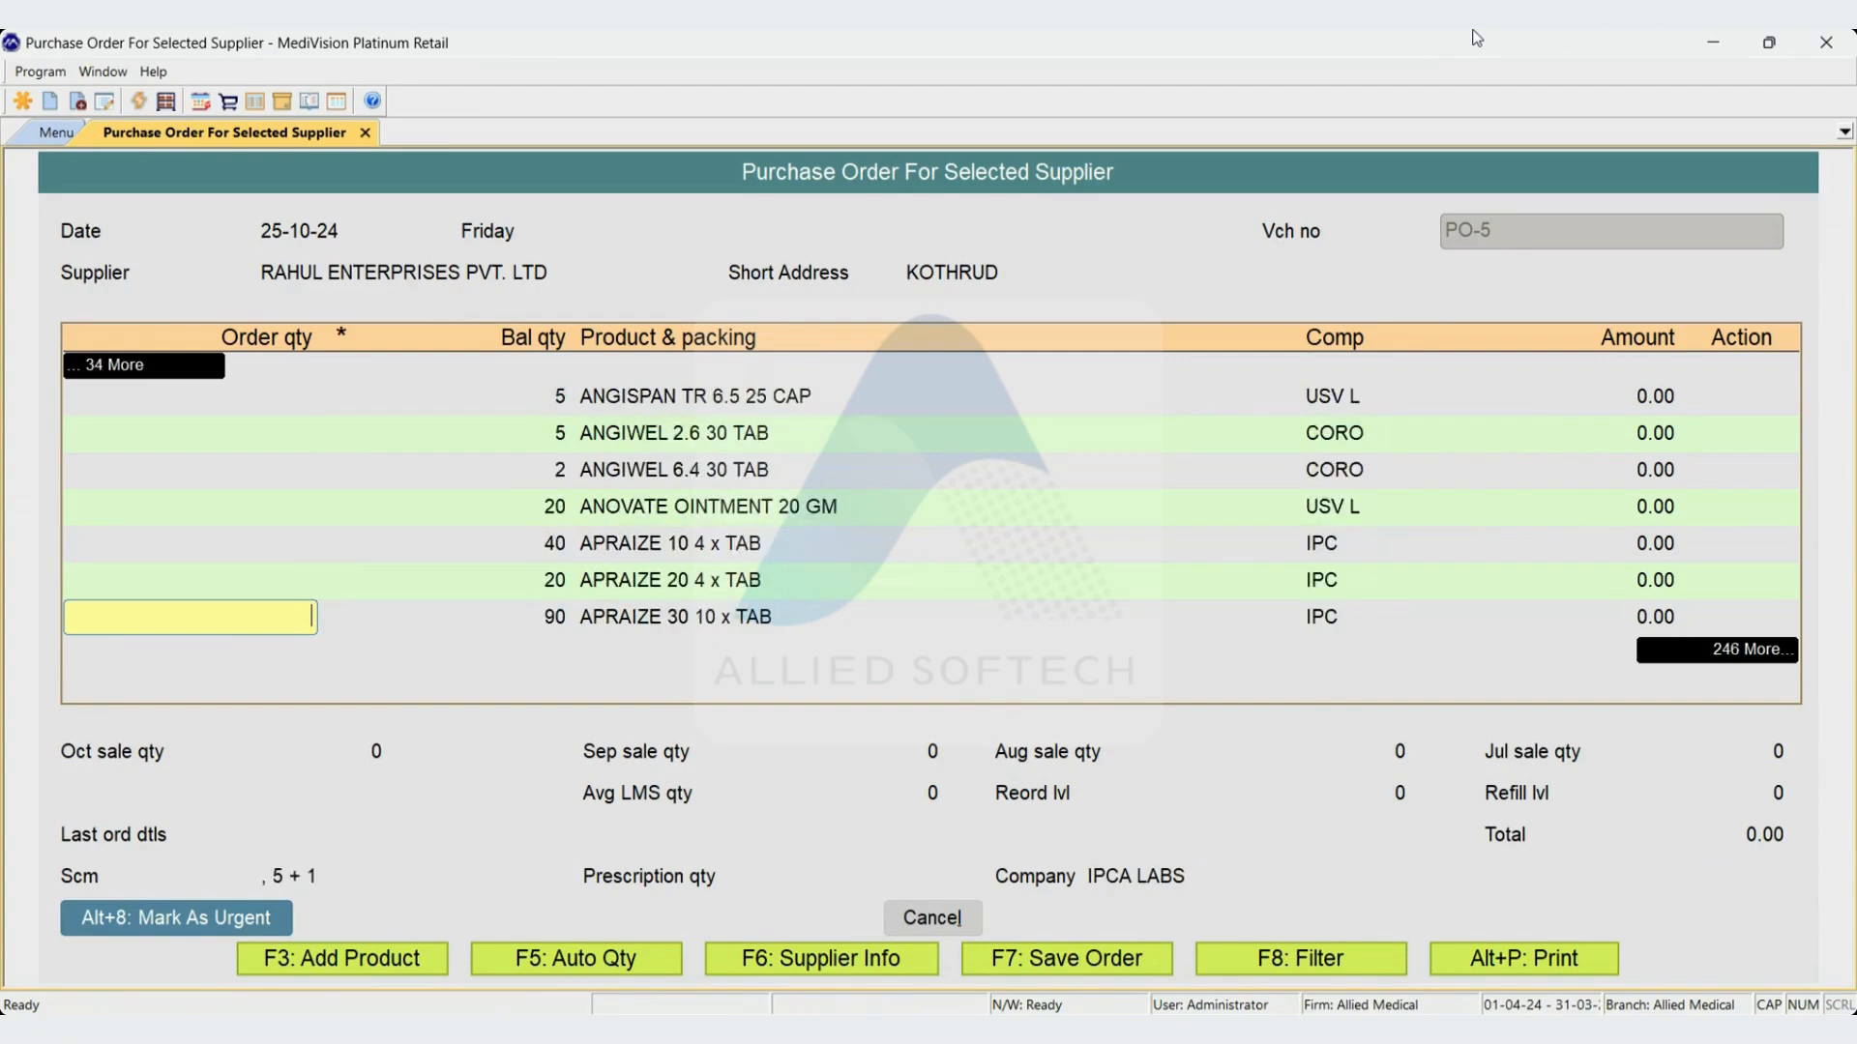
key("Down")
key("Down")
key("Down")
key("Down")
key("Down")
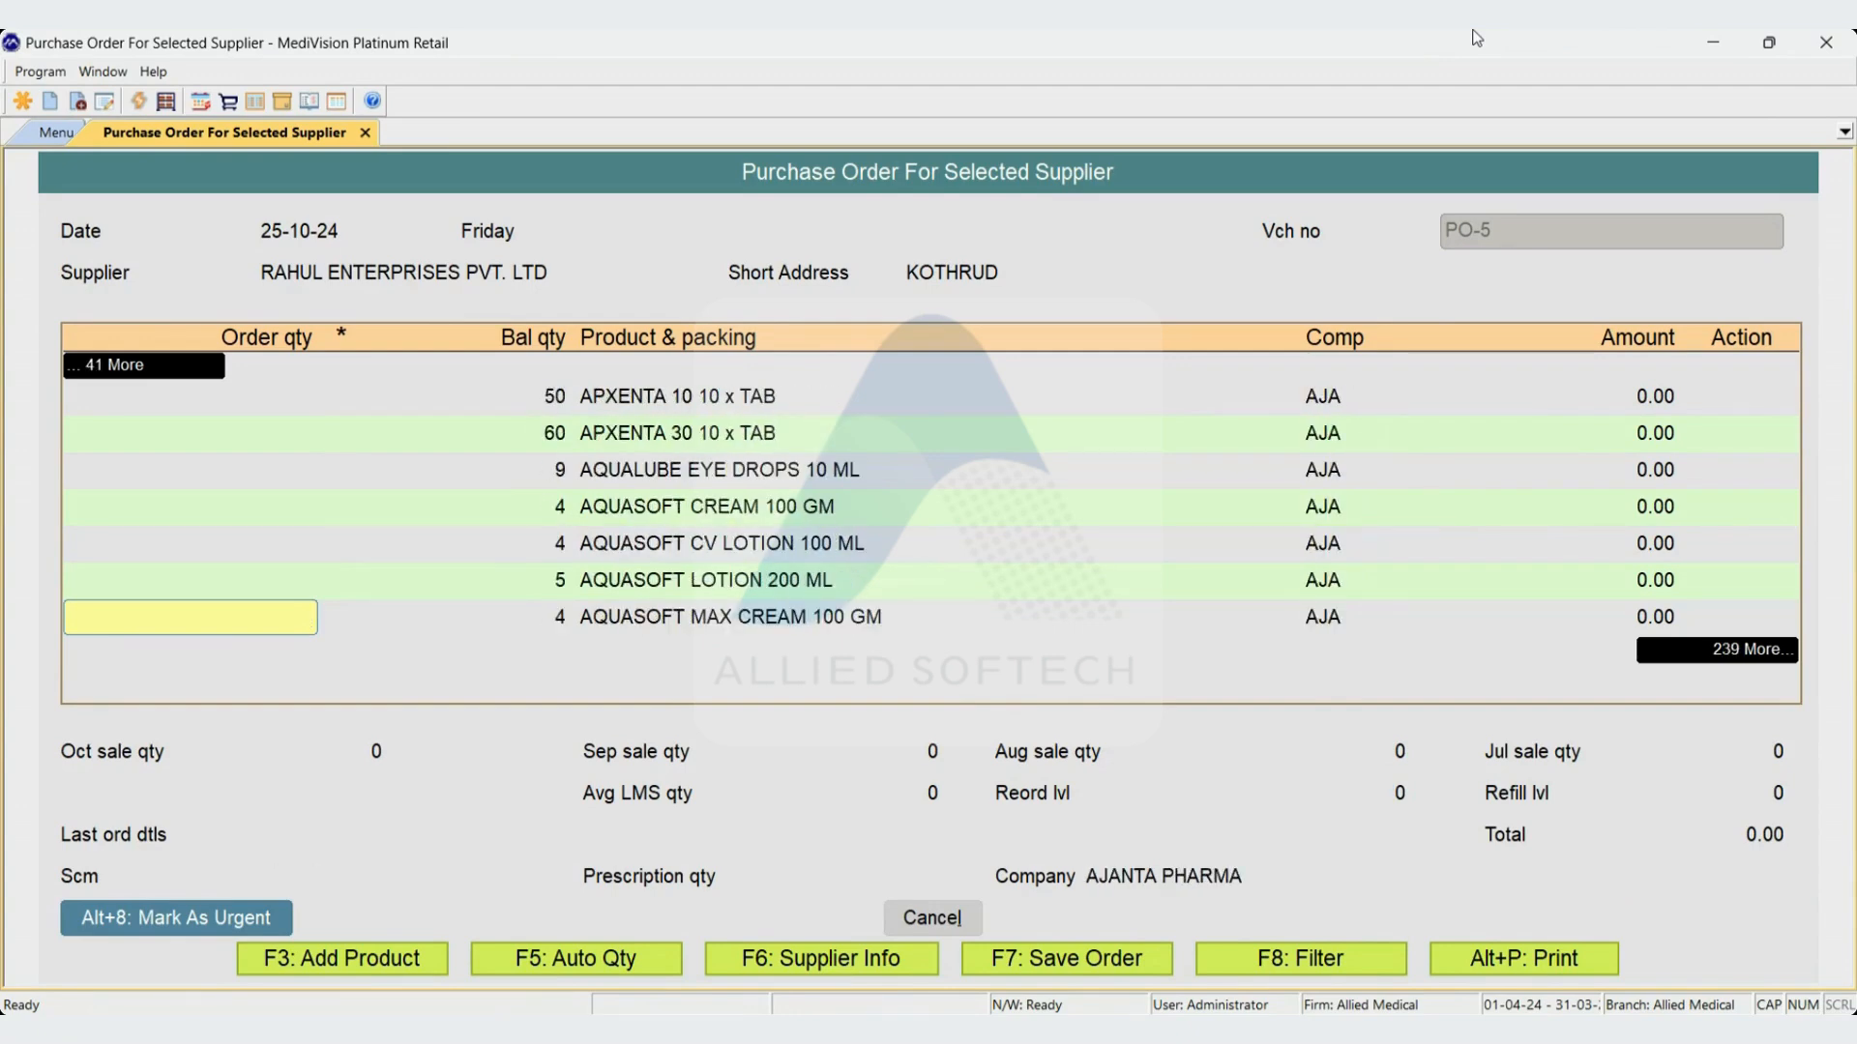
key("F7")
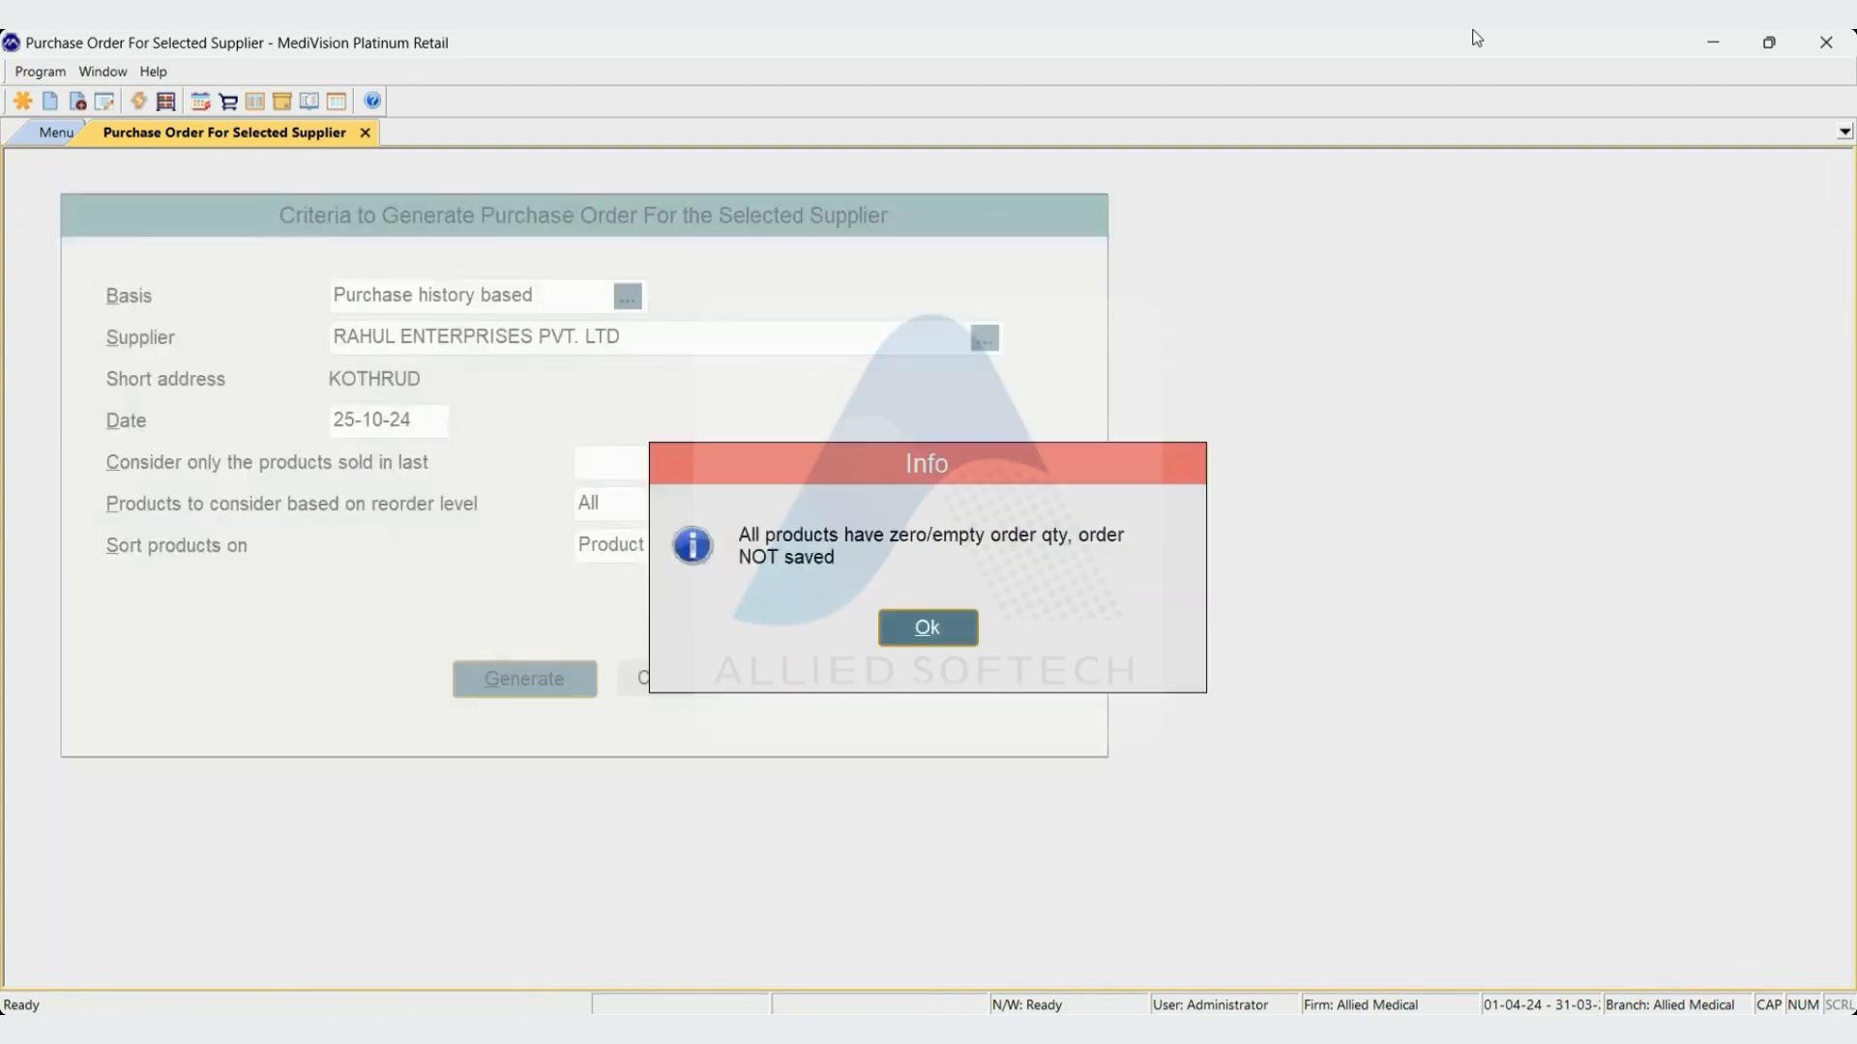
key("Return")
Set the sold-in-last days to 5, keeping All products for reorder level and sorting on Product name
key("shift+Tab")
key("shift+Tab")
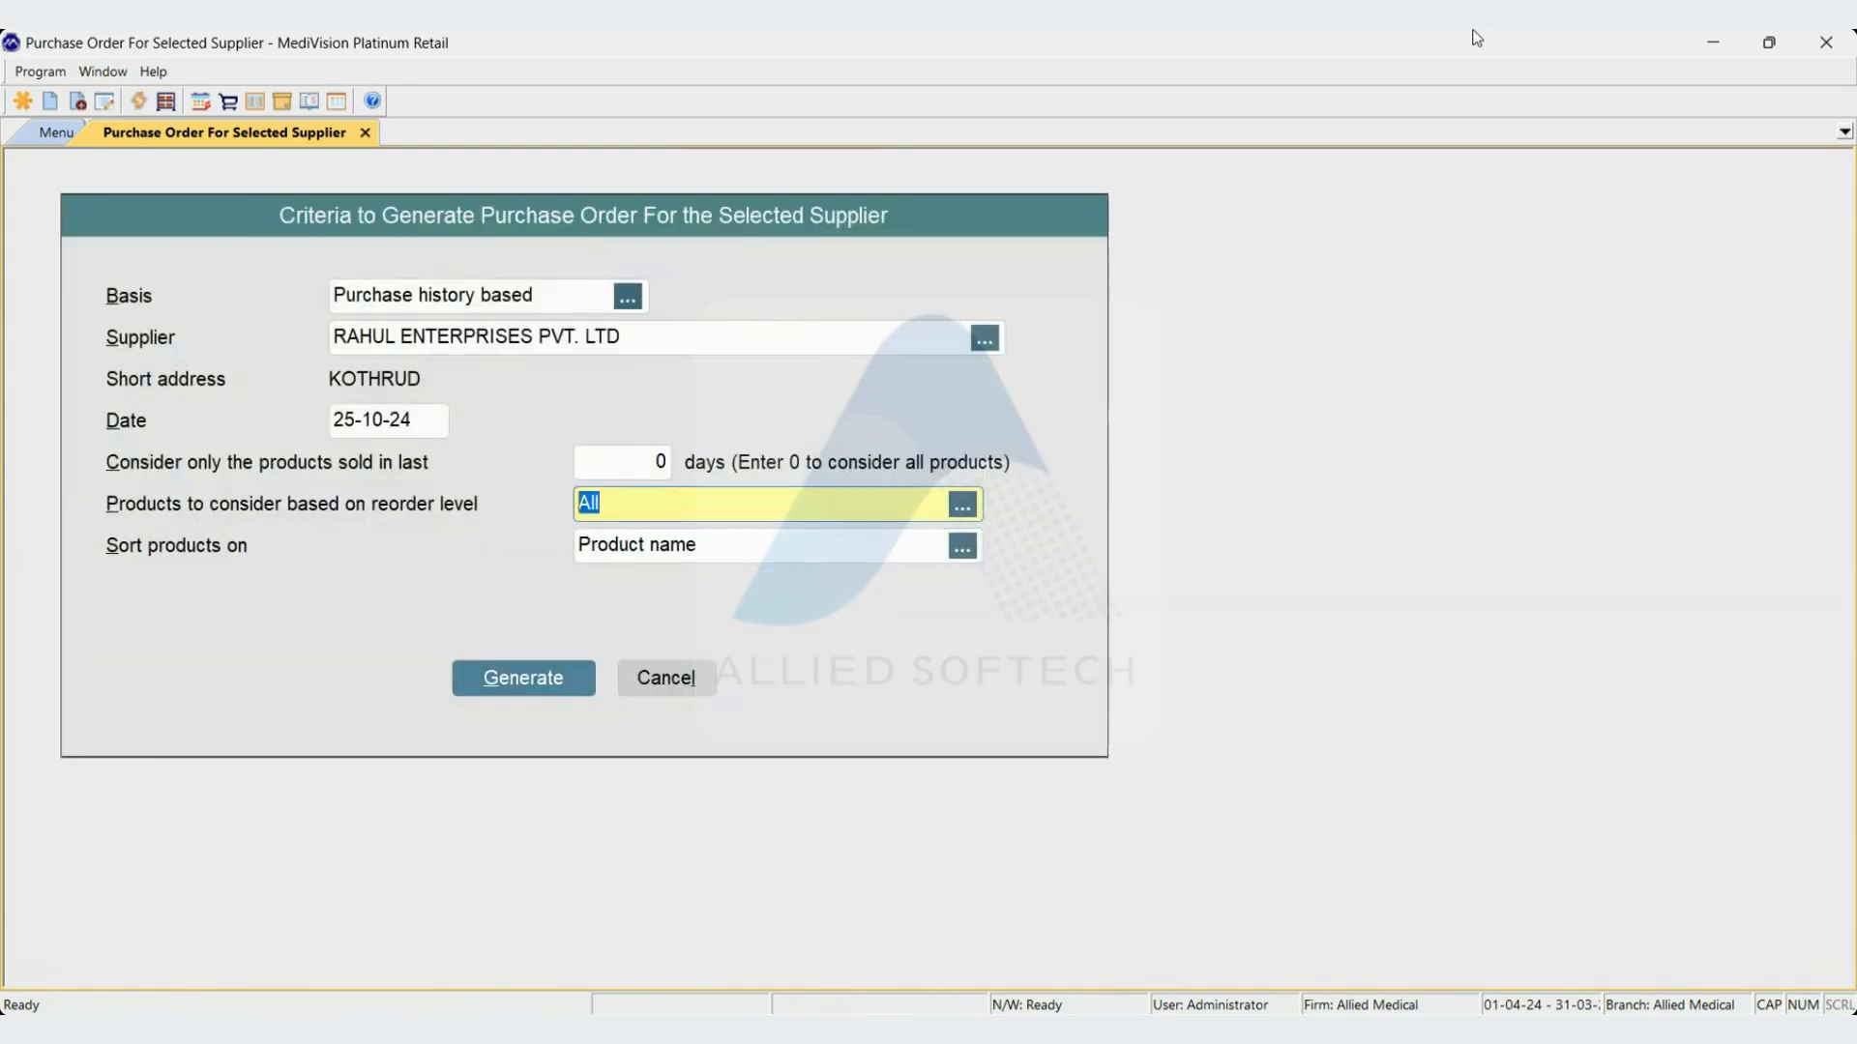
key("shift+Tab")
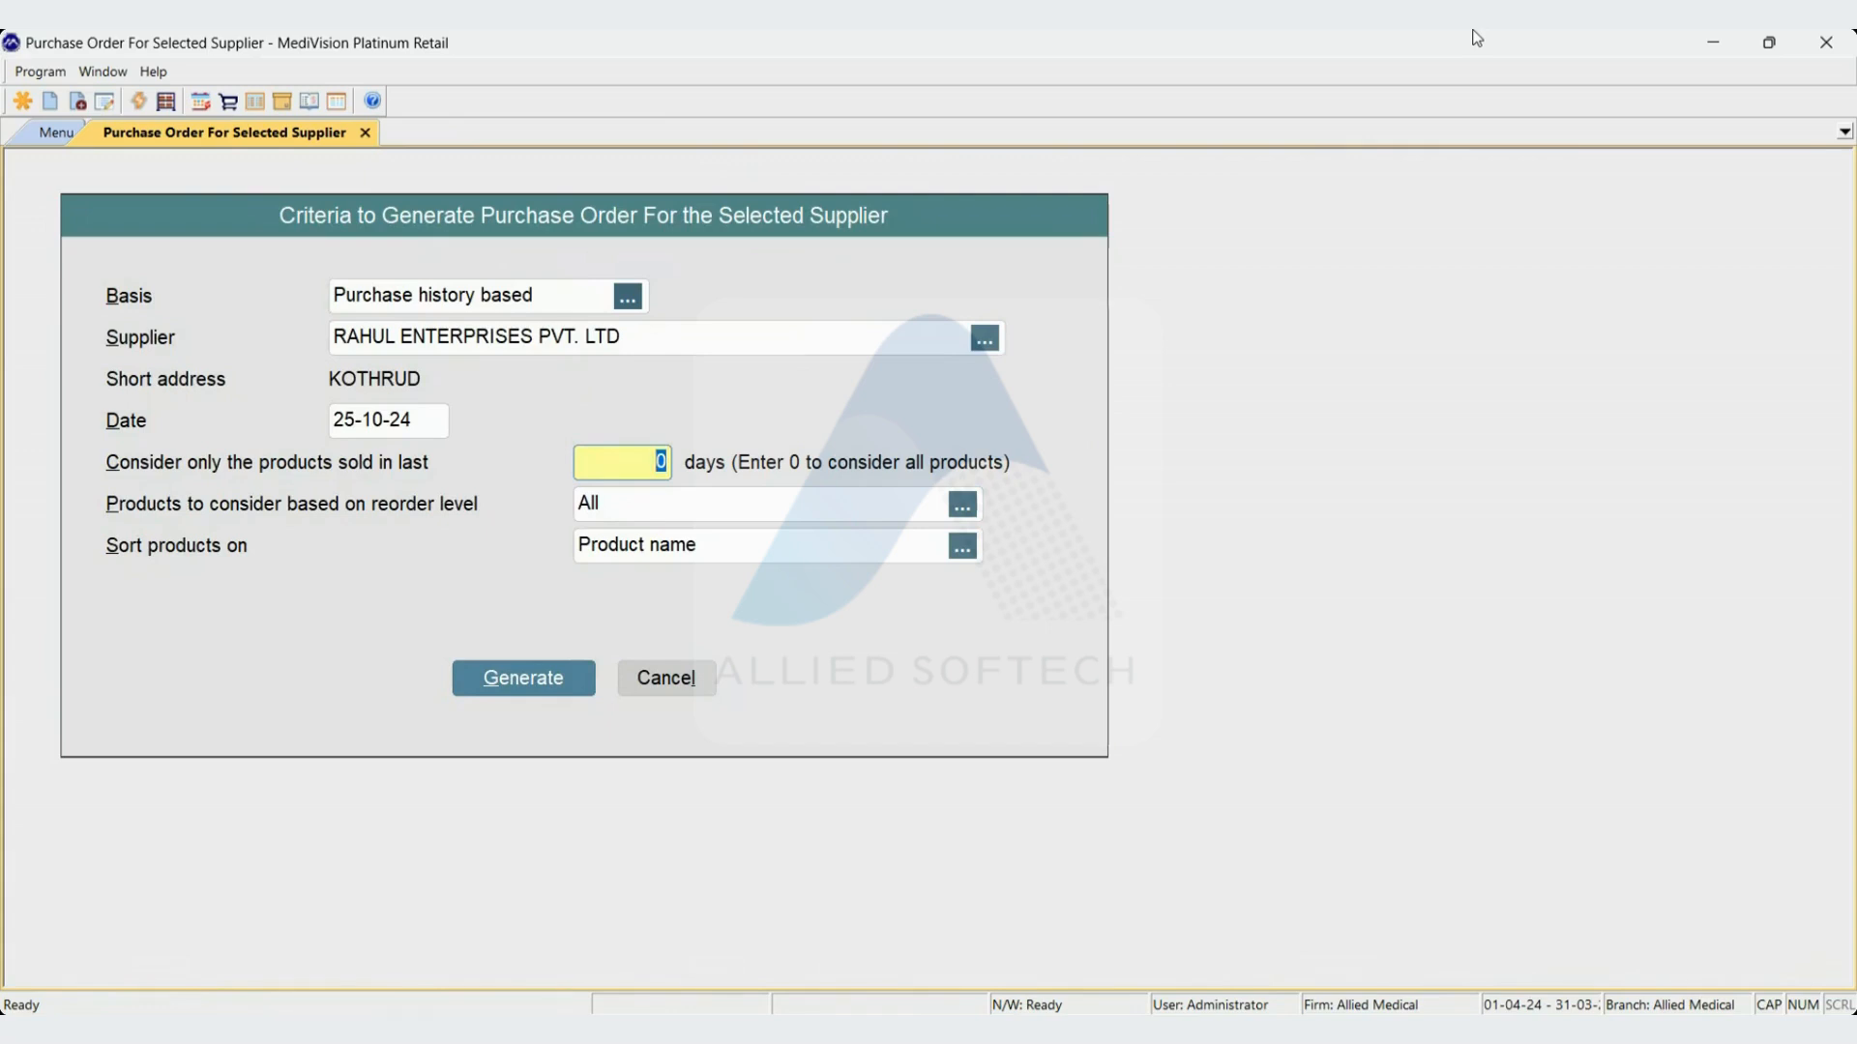
type("5")
key("Tab")
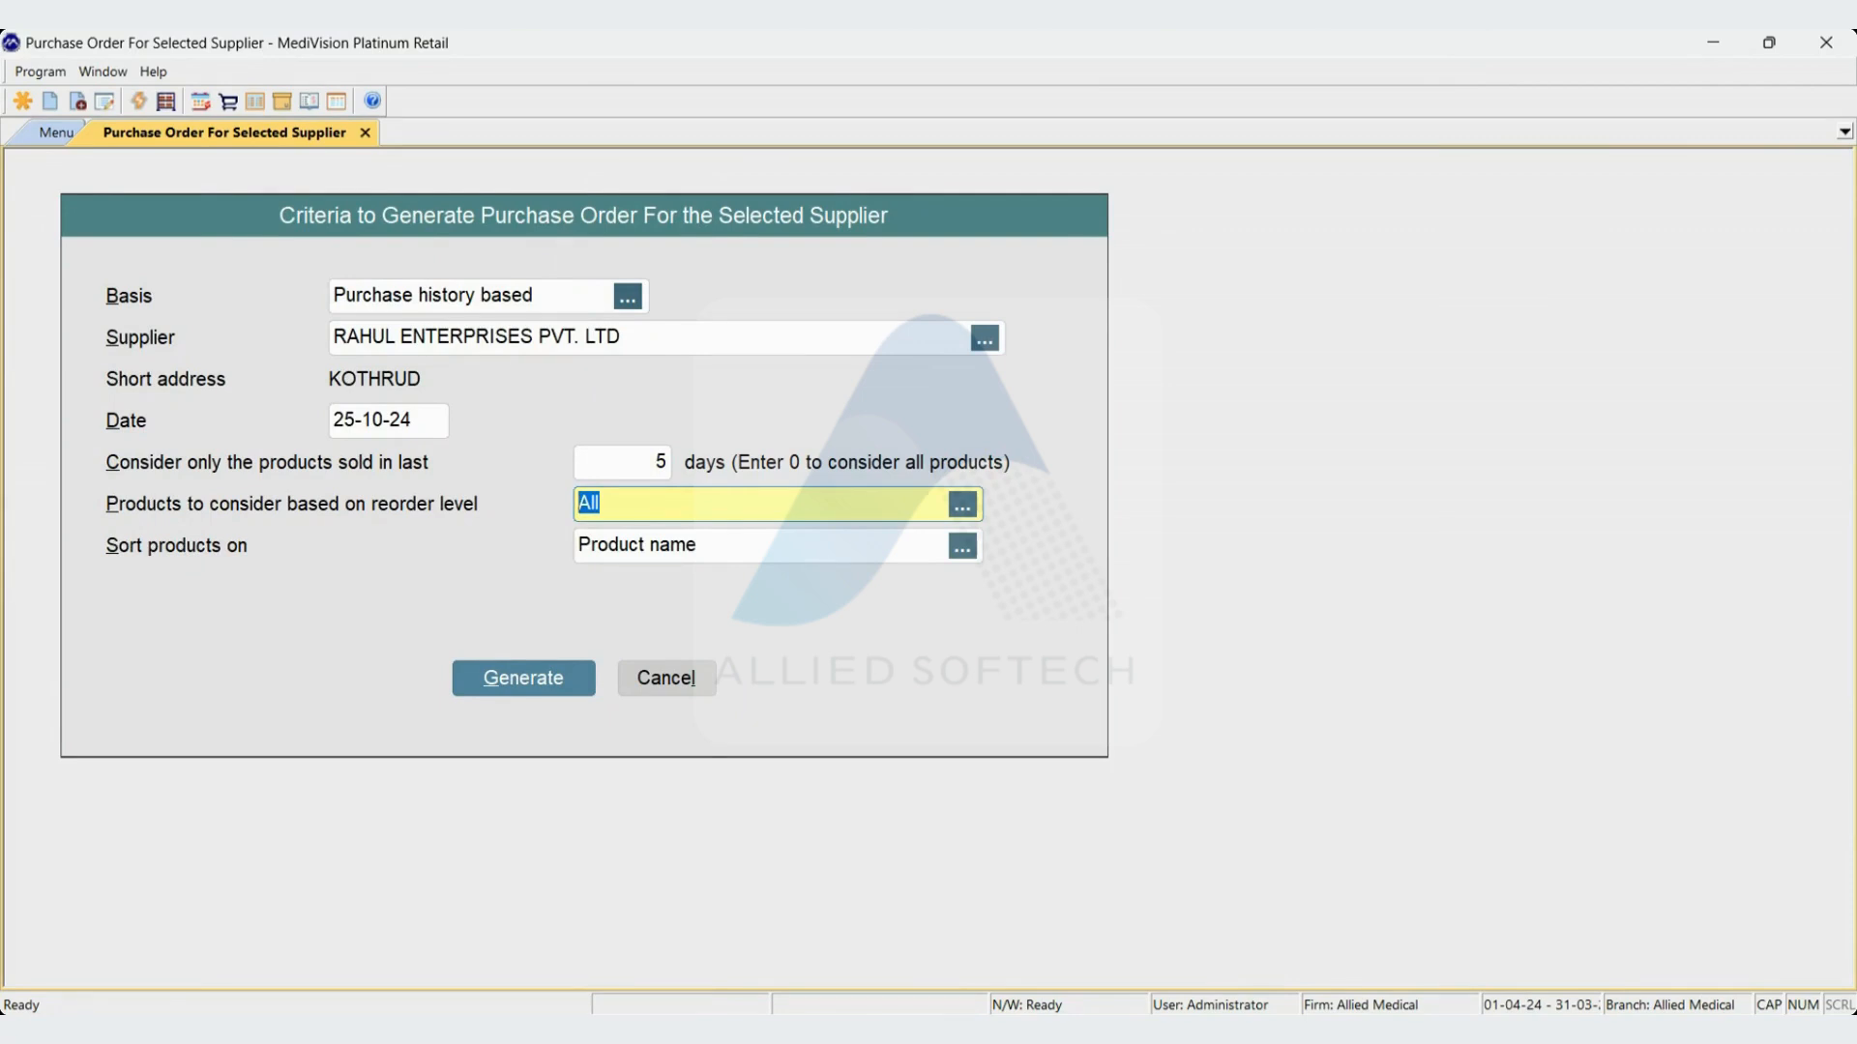
key("Return")
key("Return")
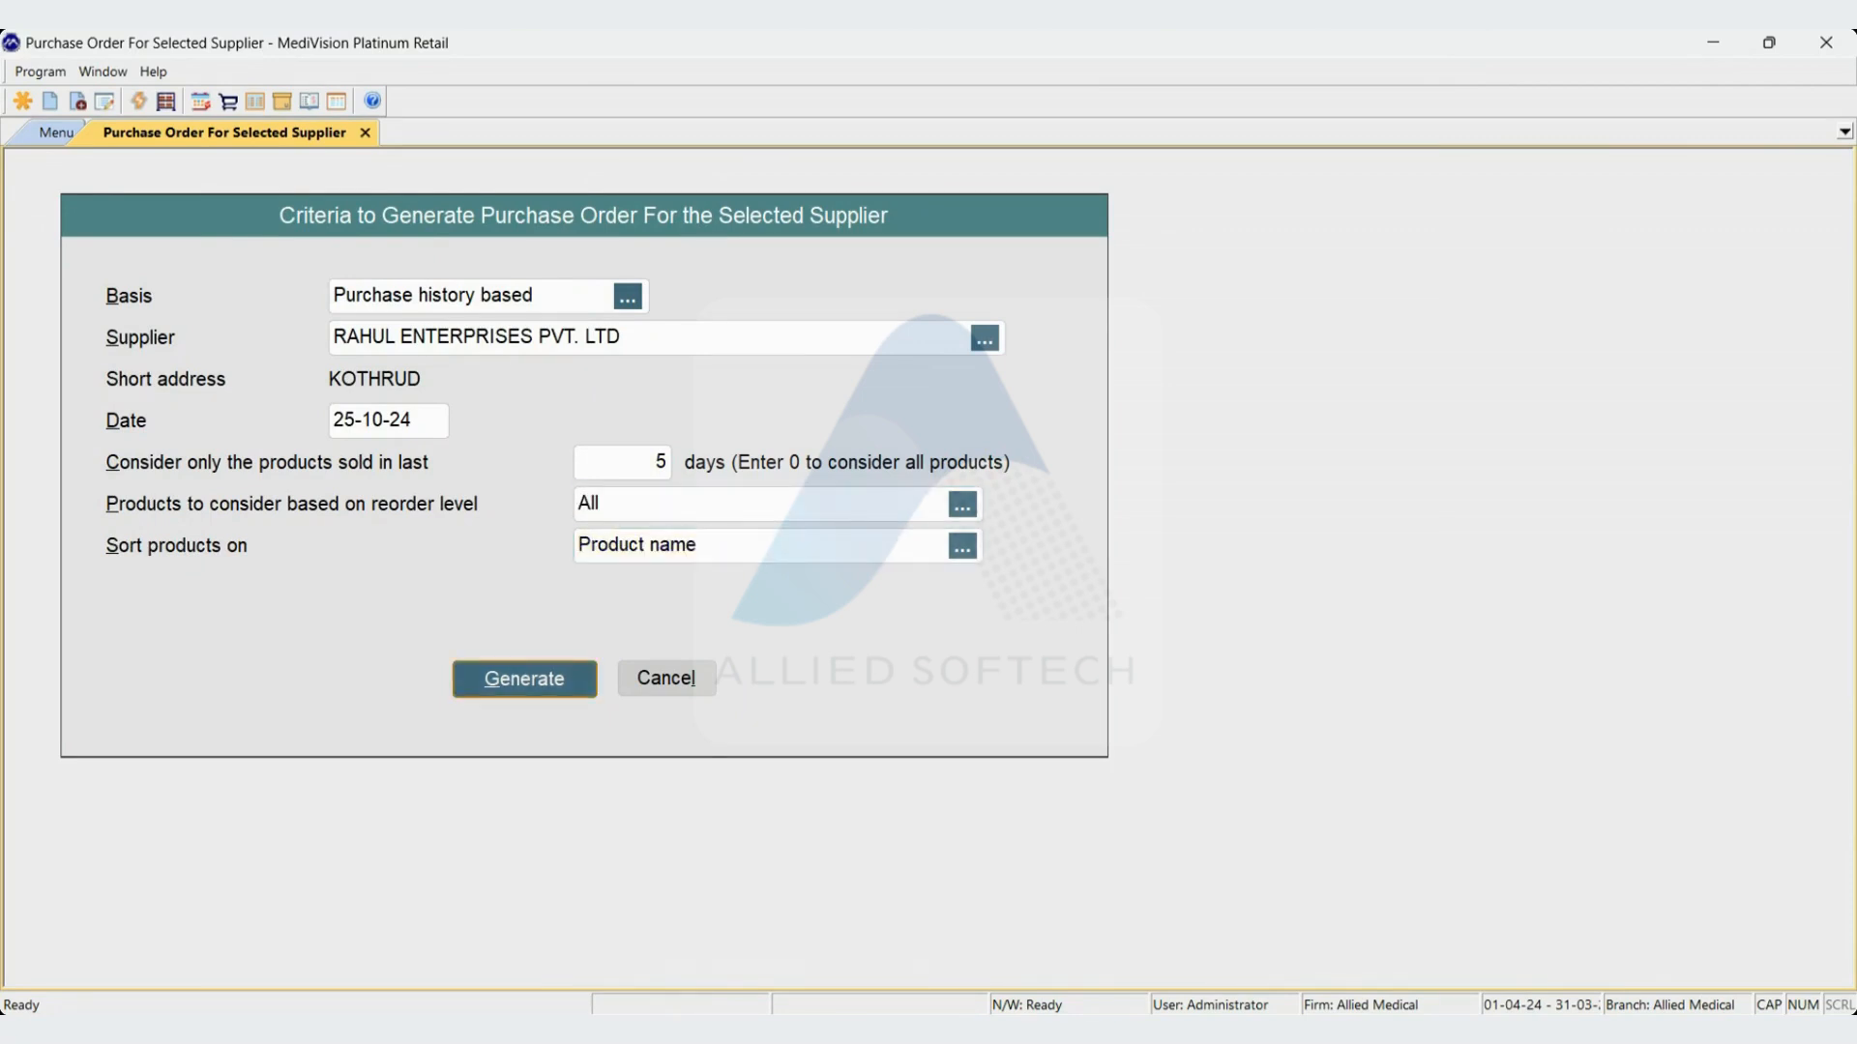
Generate the order for products sold in the last 5 days and look through the product list
key("Return")
key("Down")
key("Down")
key("Down")
key("Down")
key("Down")
key("Down")
key("Down")
key("Down")
key("Down")
key("Down")
key("Down")
key("Down")
key("Down")
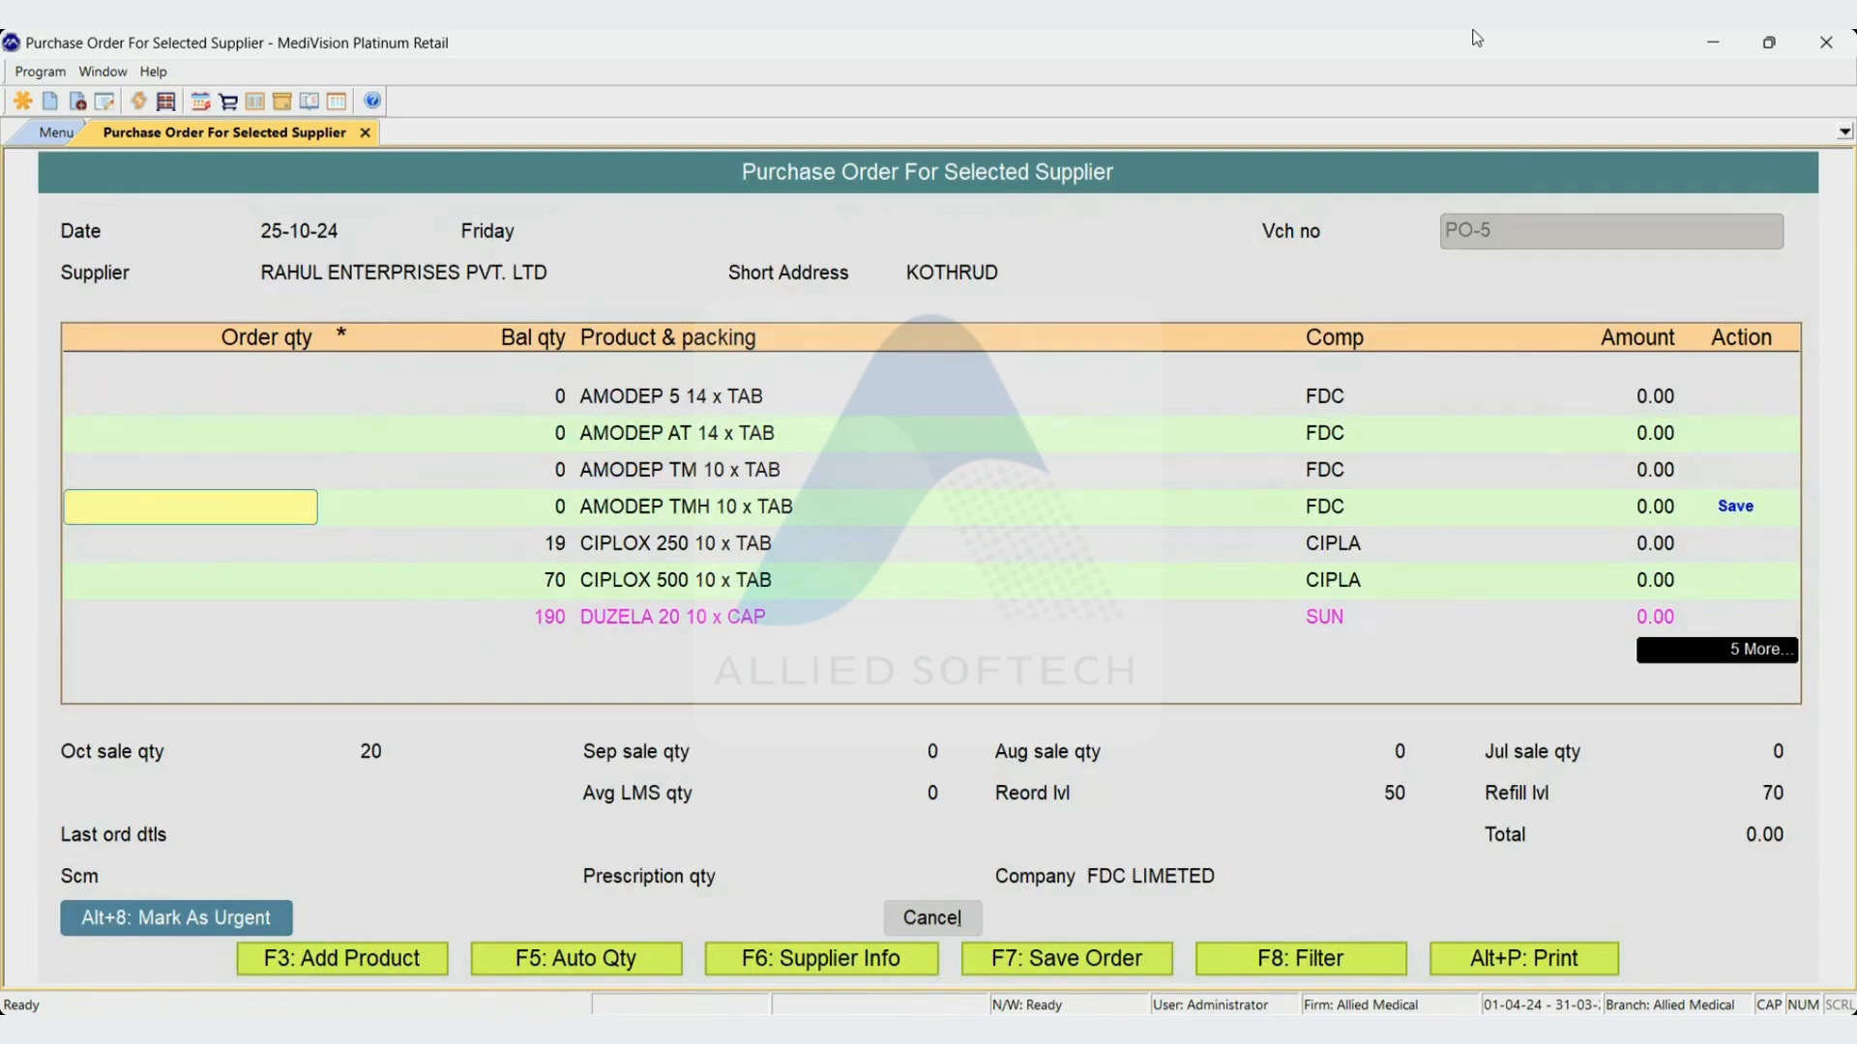
key("Up")
key("Up")
key("Up")
key("Up")
key("Up")
key("Up")
key("Up")
key("Up")
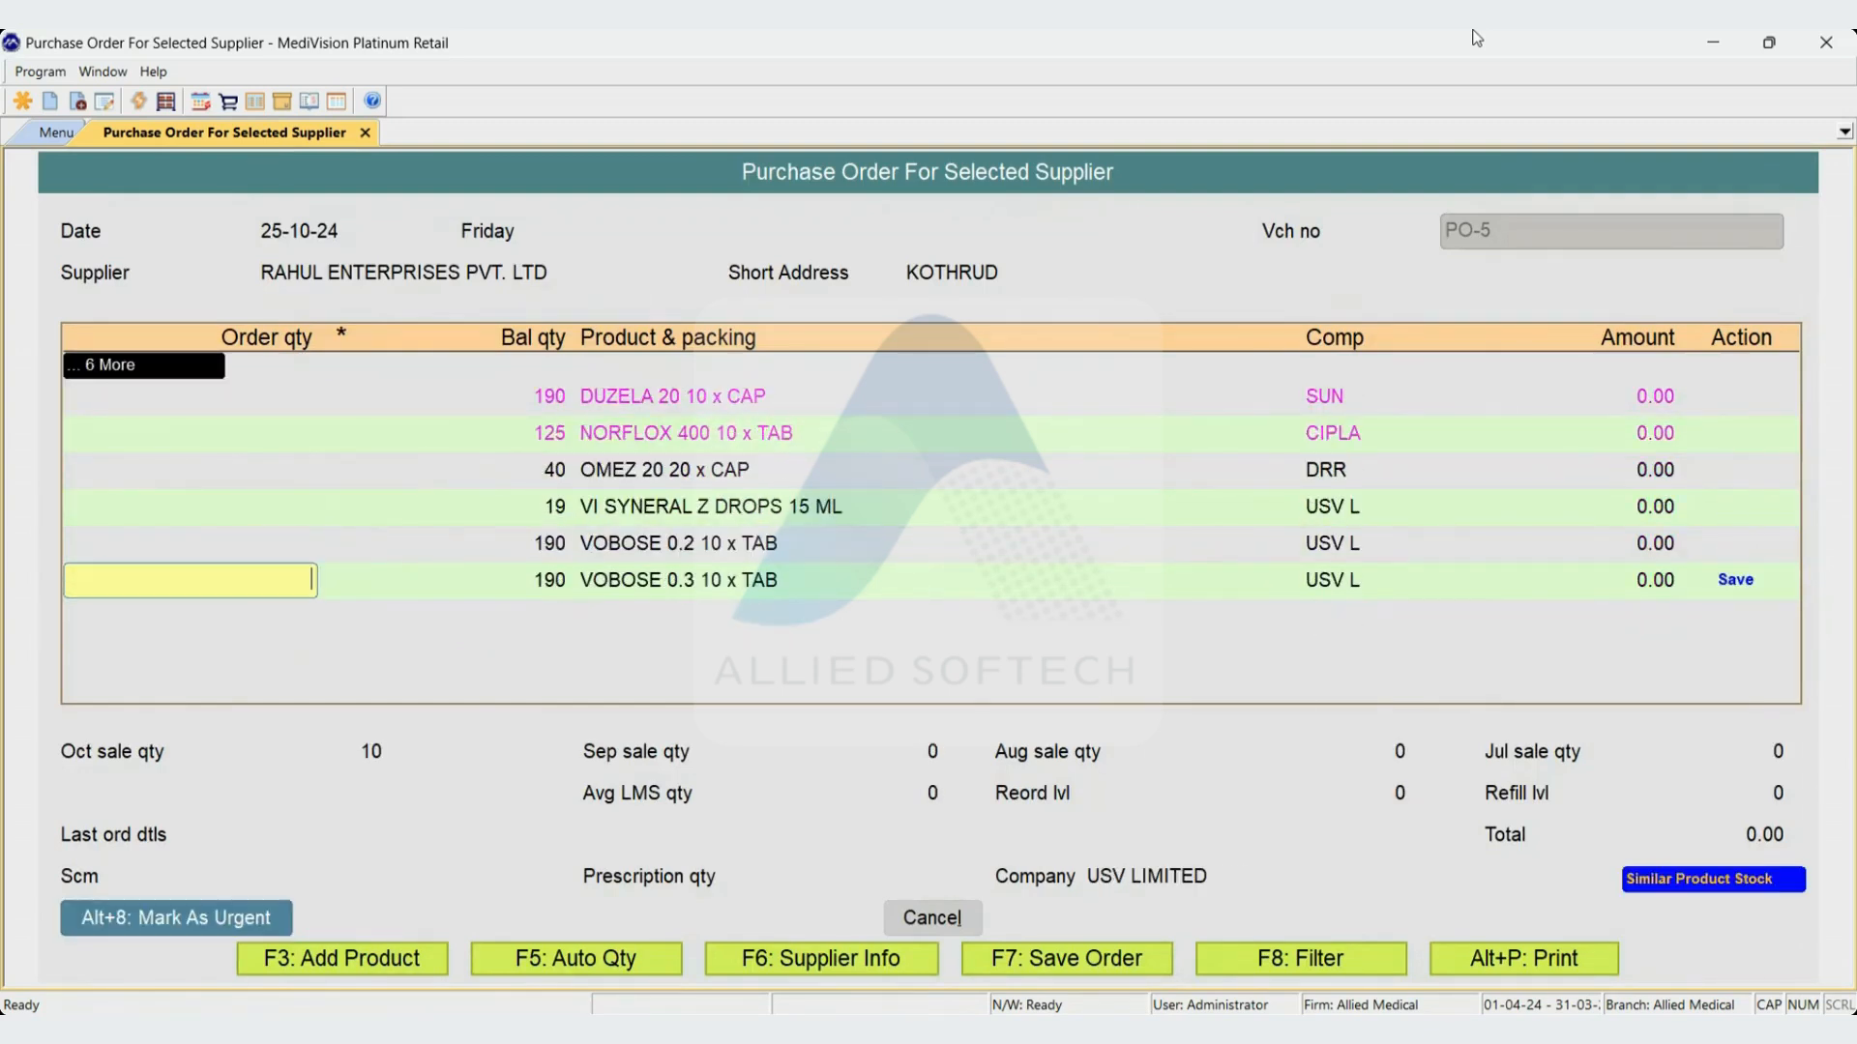
key("Up")
key("Up")
key("Up")
key("Up")
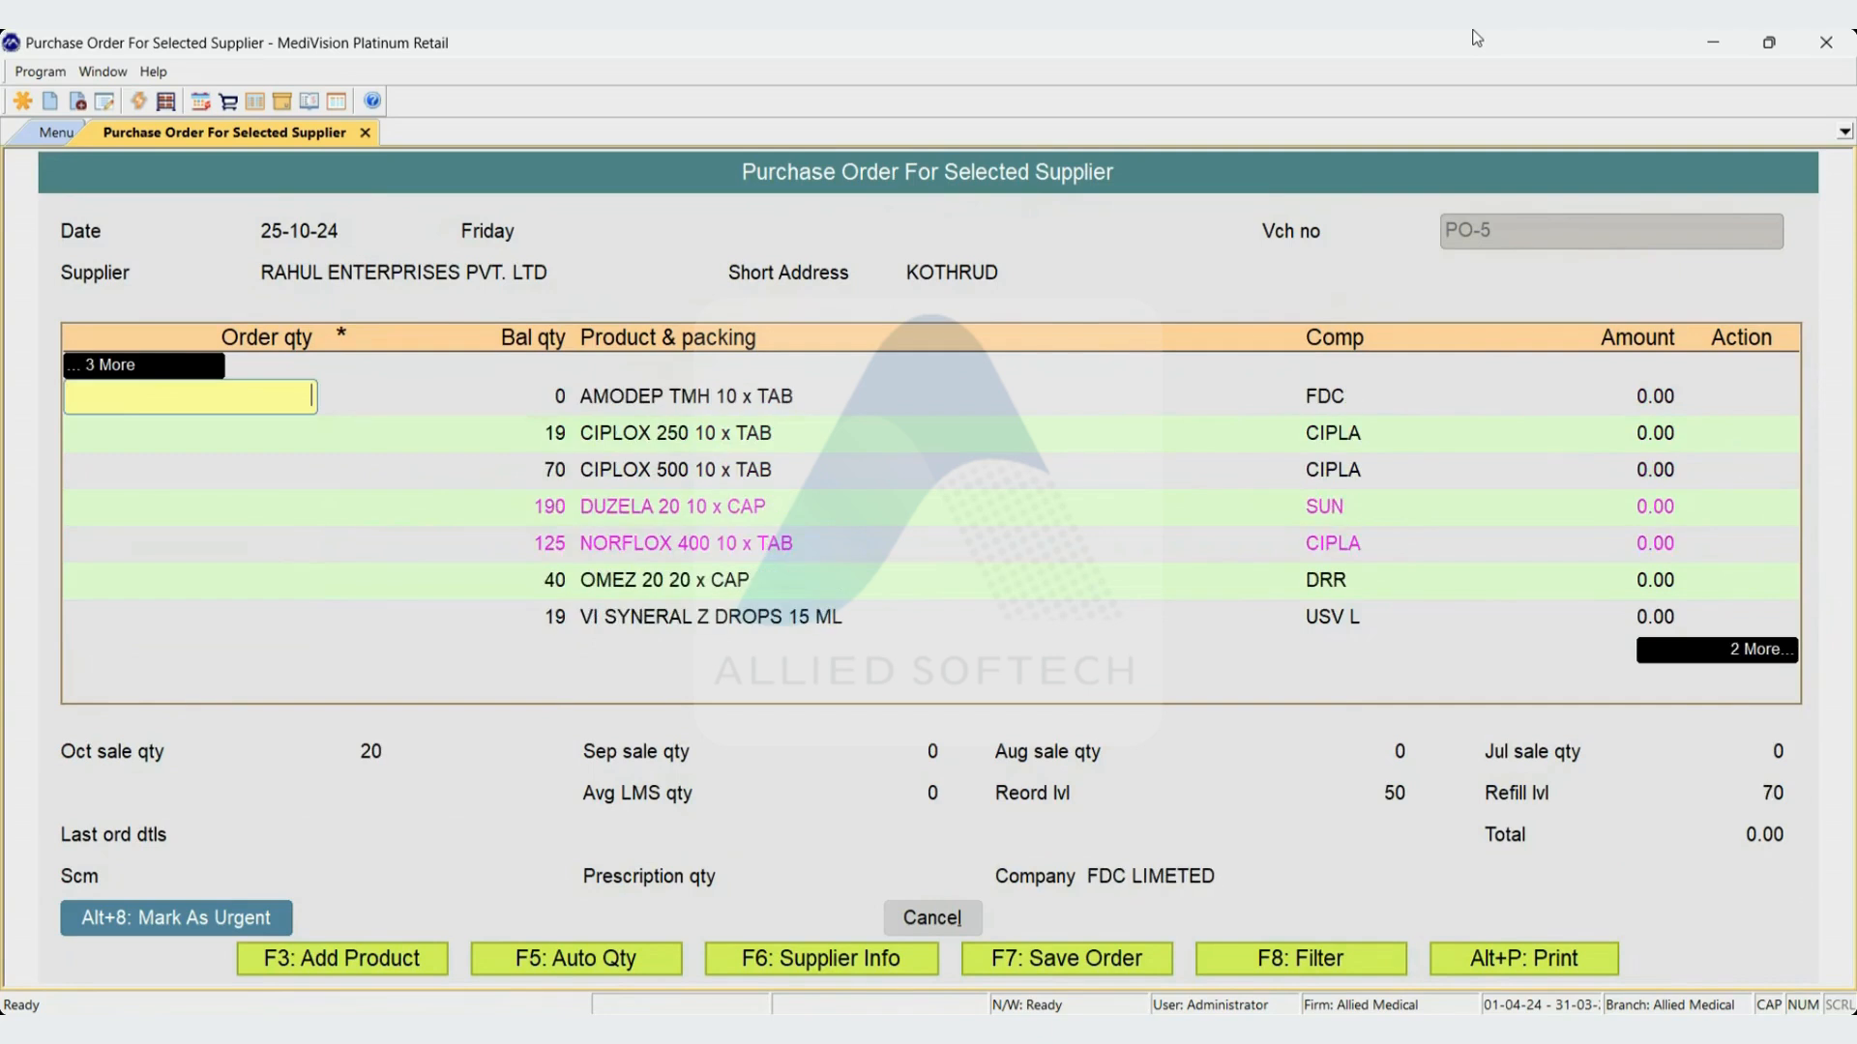
key("Down")
key("Down")
key("Down")
key("Down")
key("Down")
key("Down")
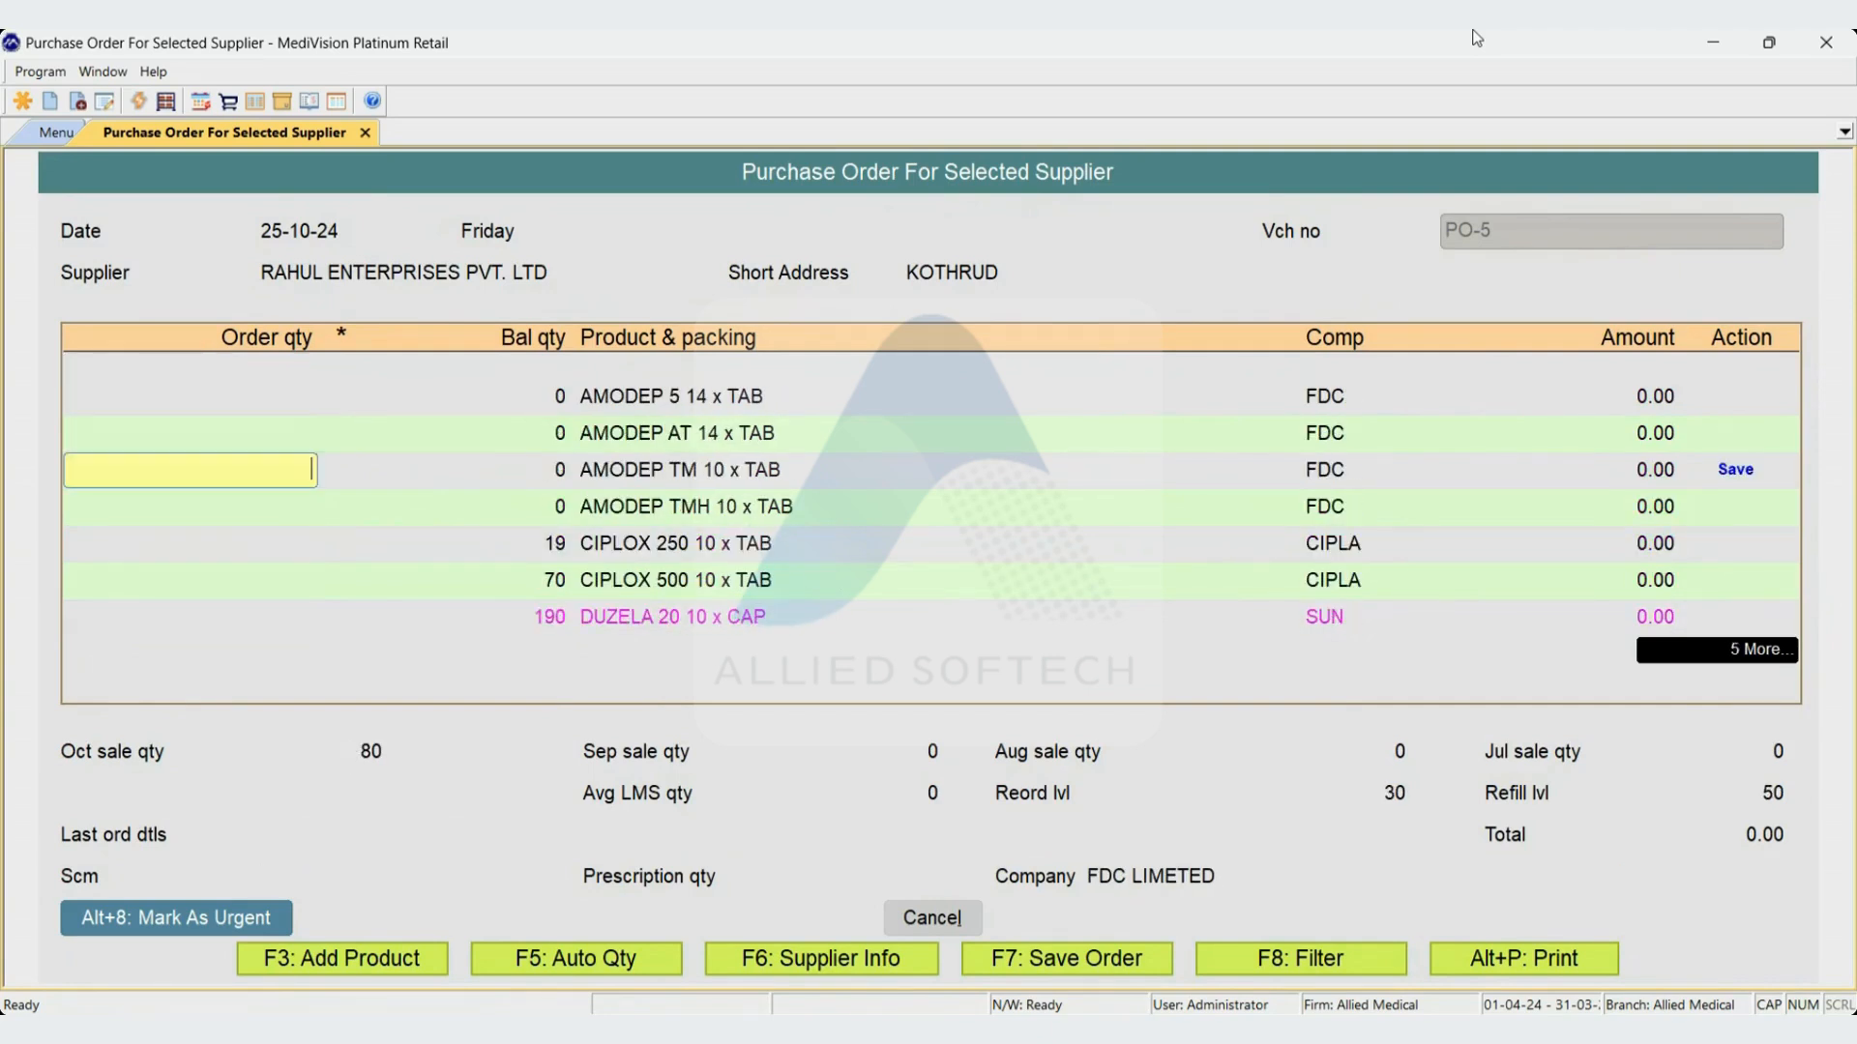
Examine the sale quantities and last order details of the pink DUZELA 20 and NORFLOX 400 rows and close the order
key("Down")
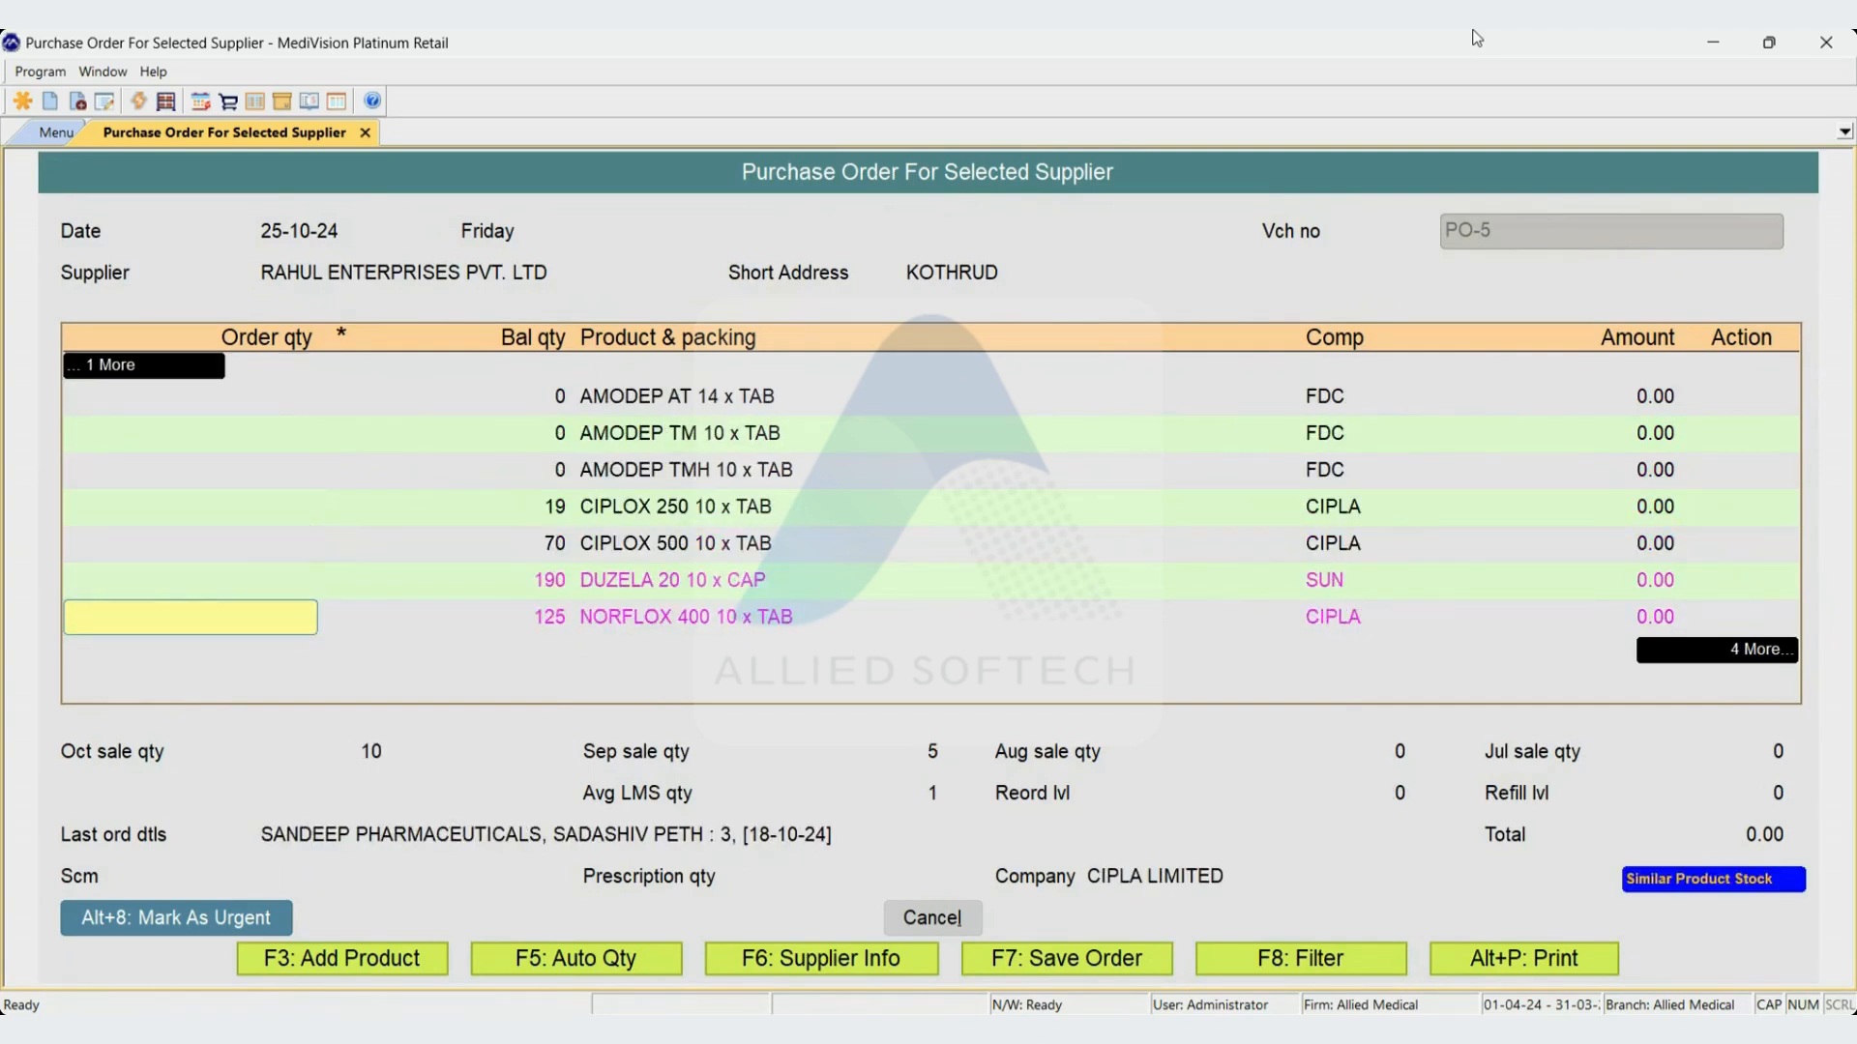
key("Down")
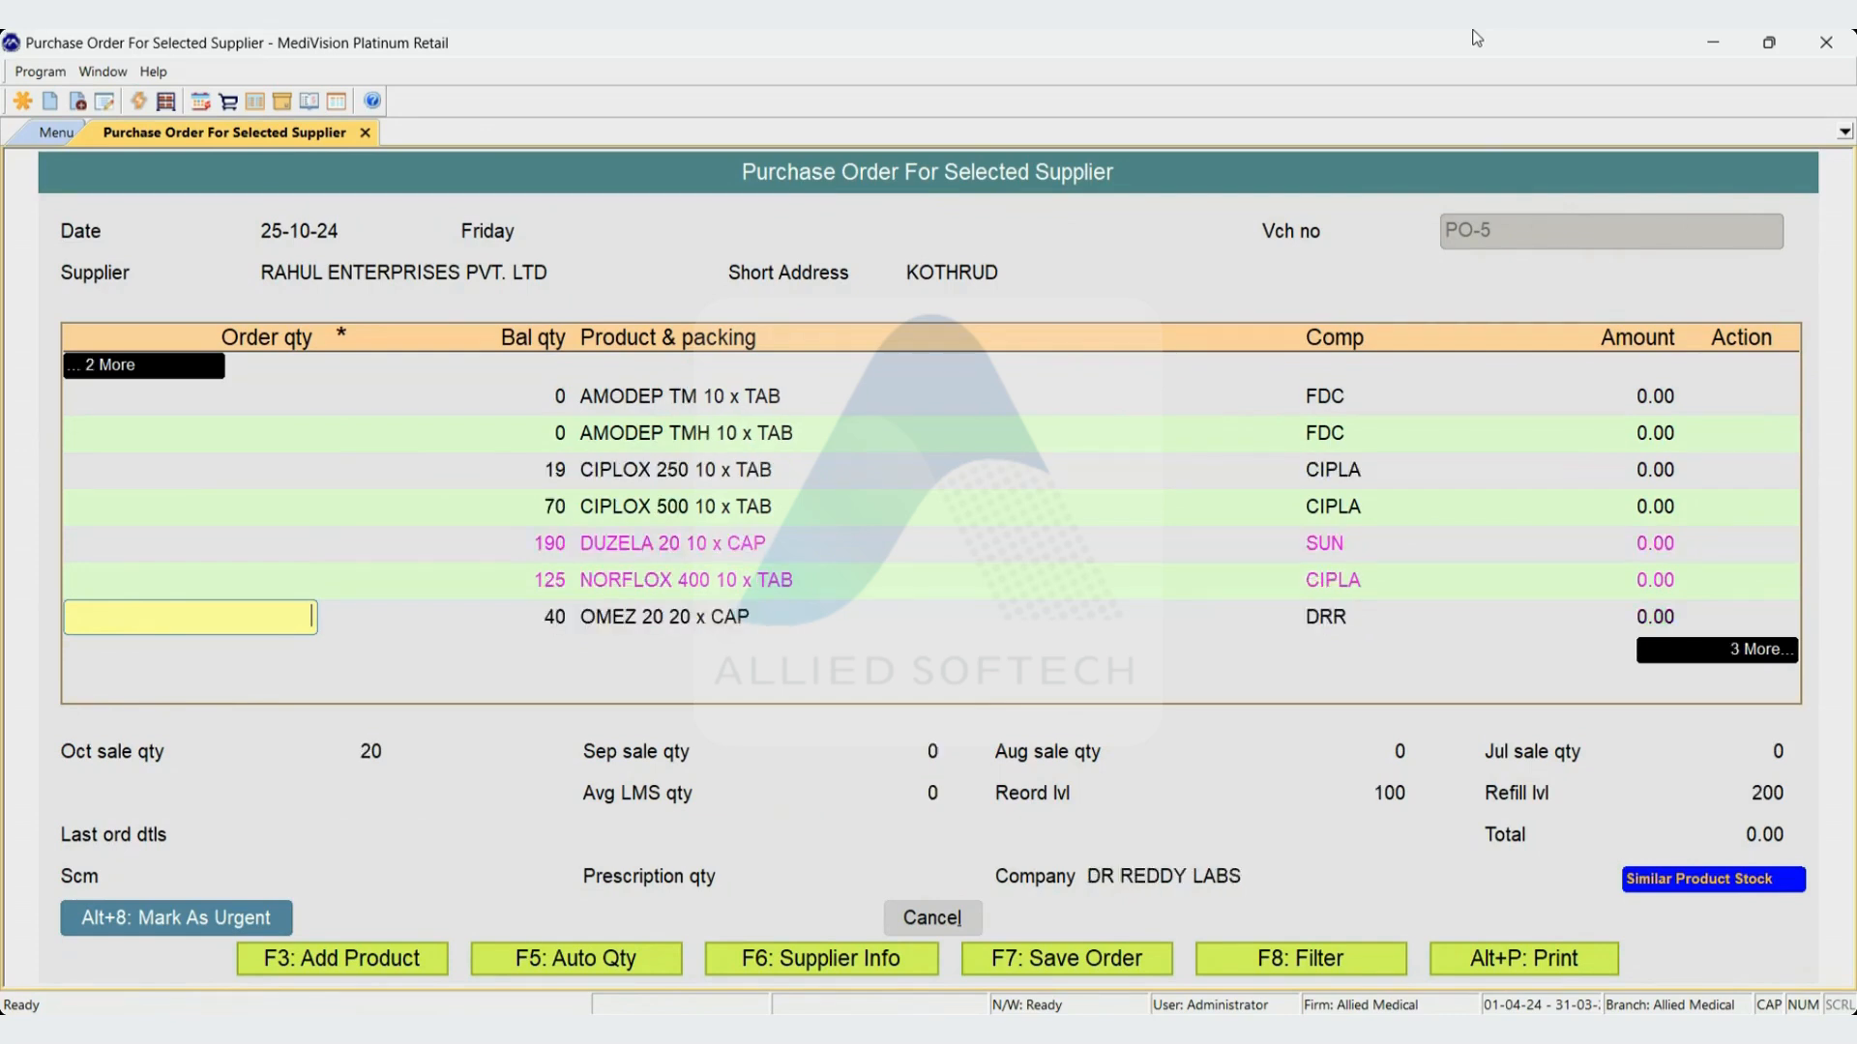
key("Down")
key("Up")
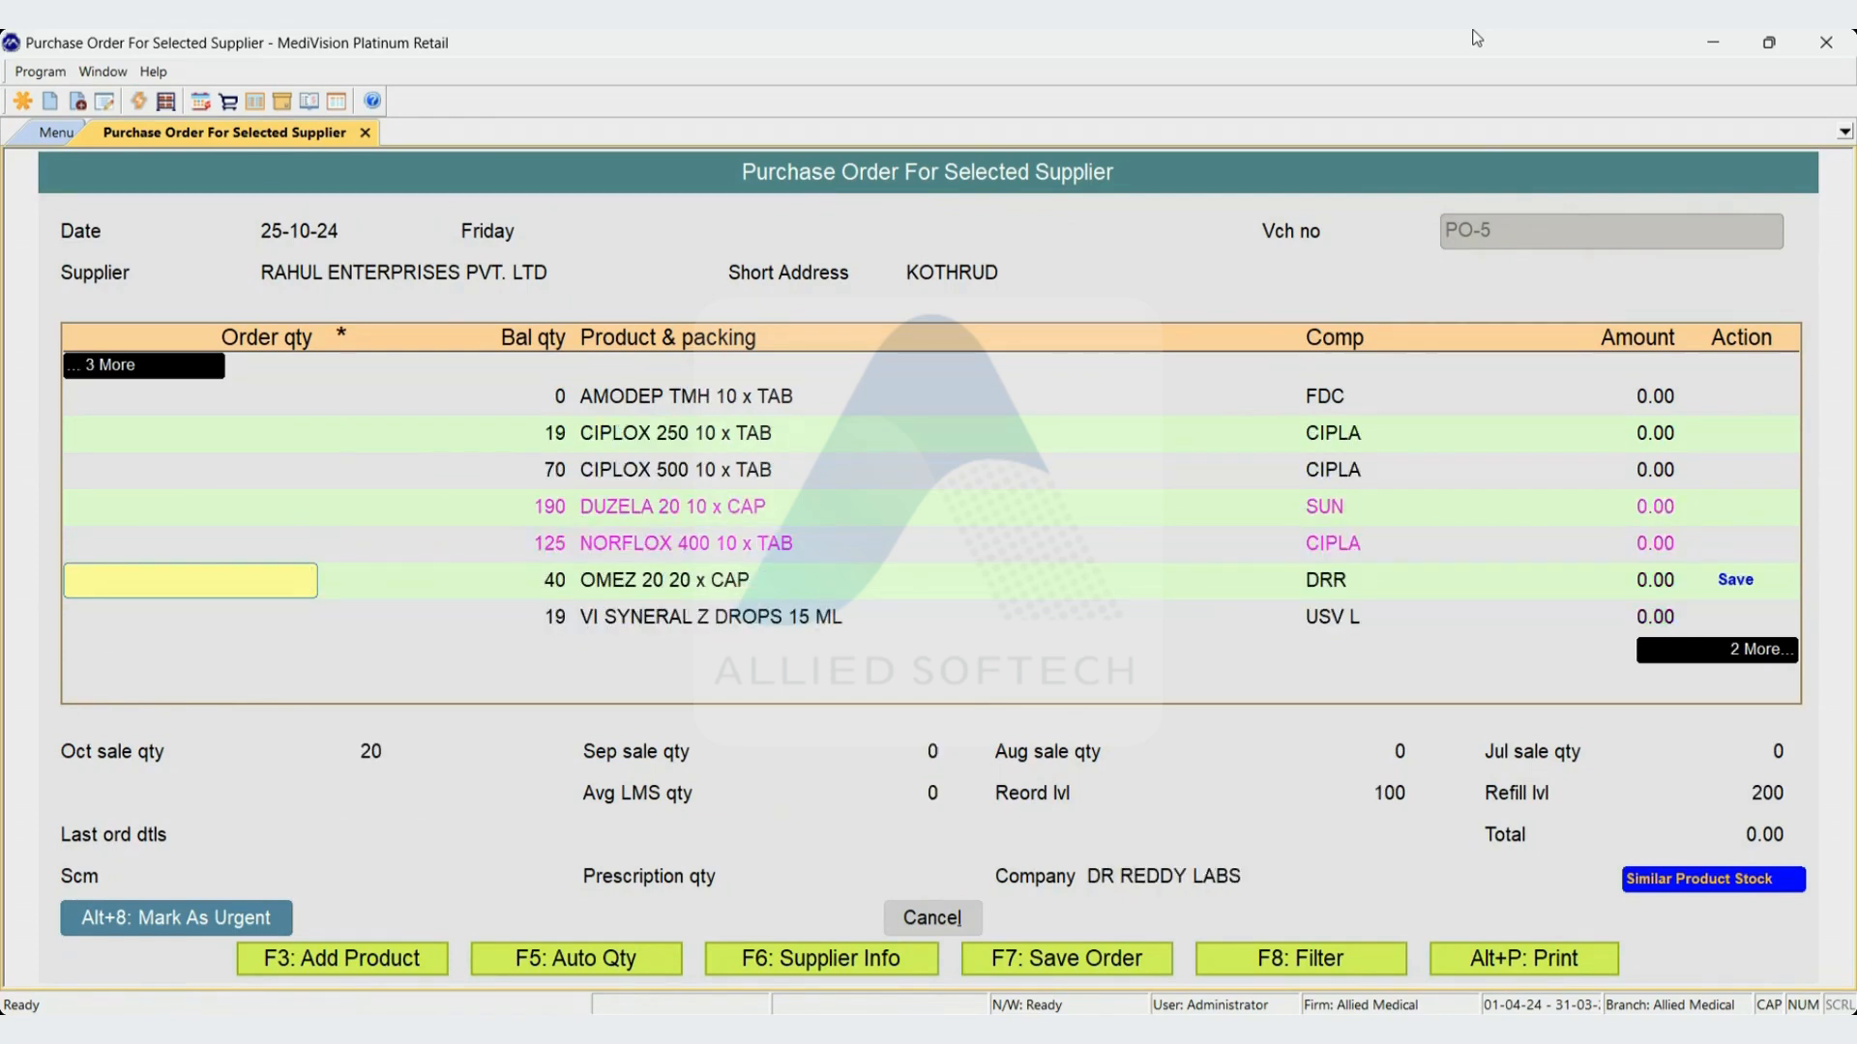
key("Up")
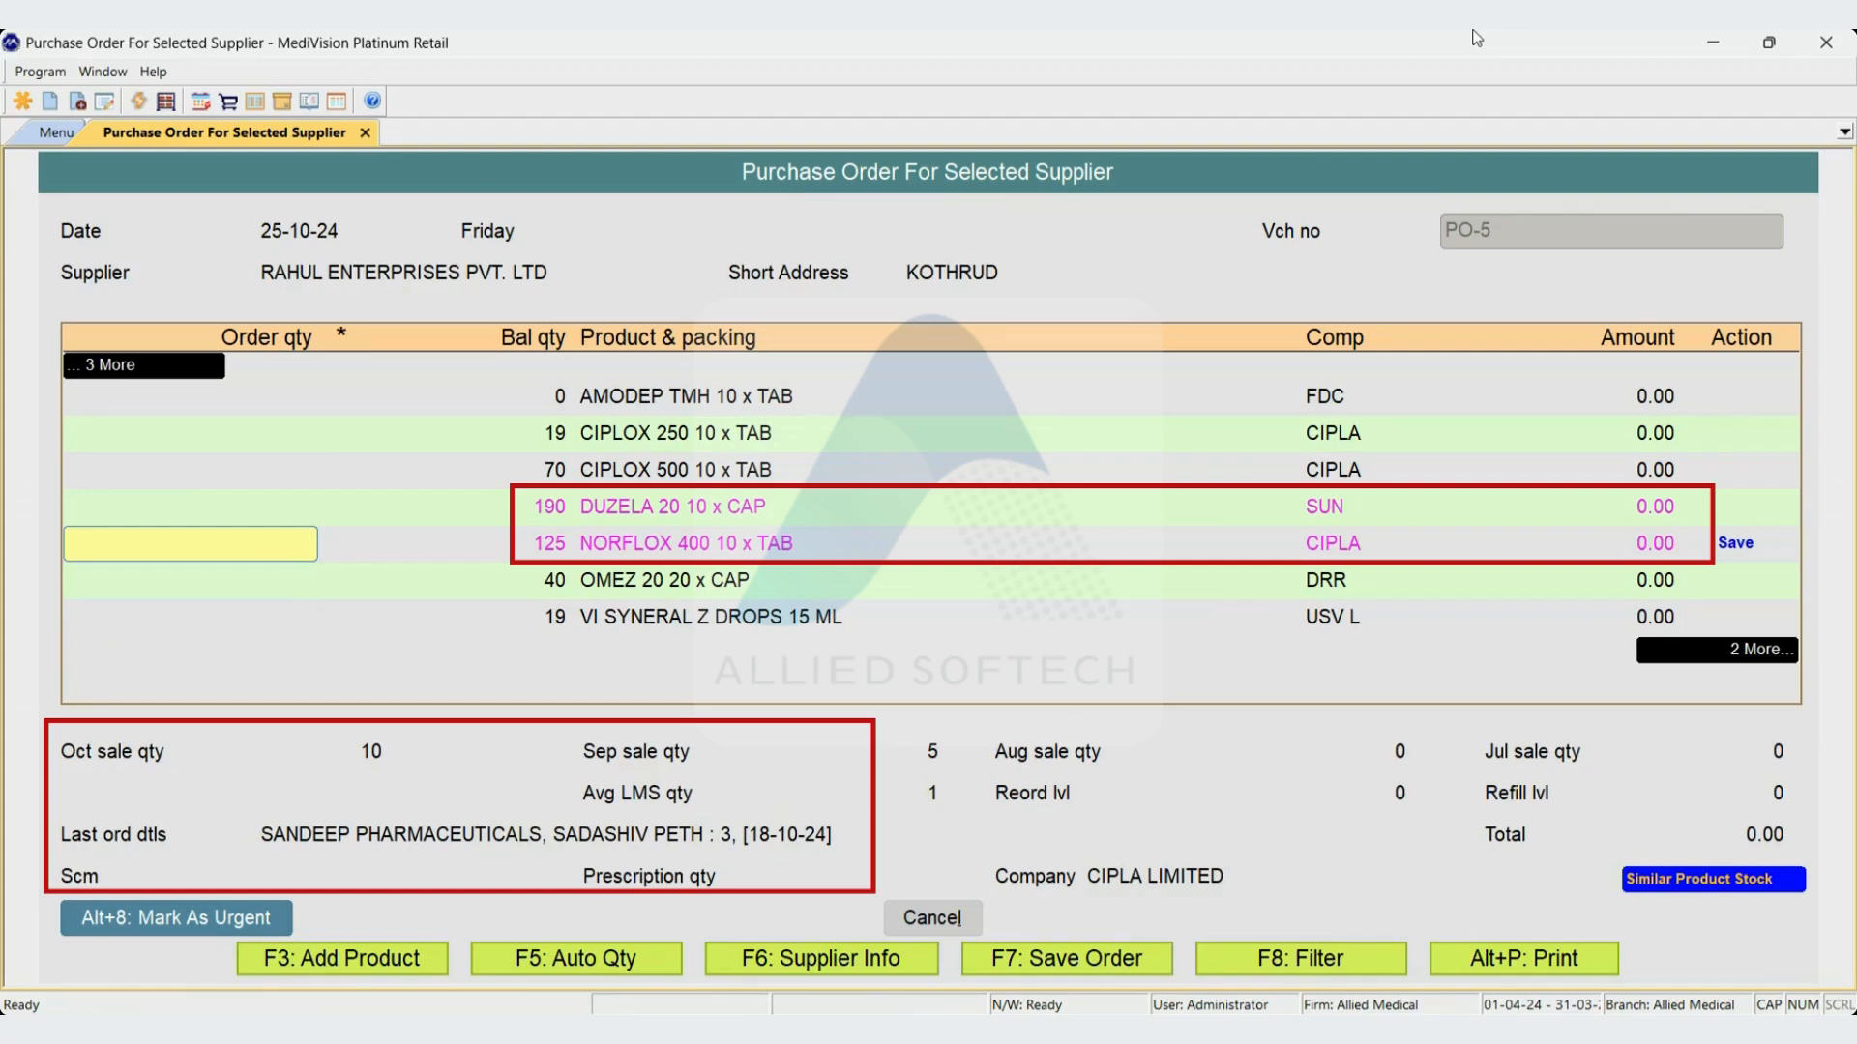
key("Up")
key("Down")
key("Up")
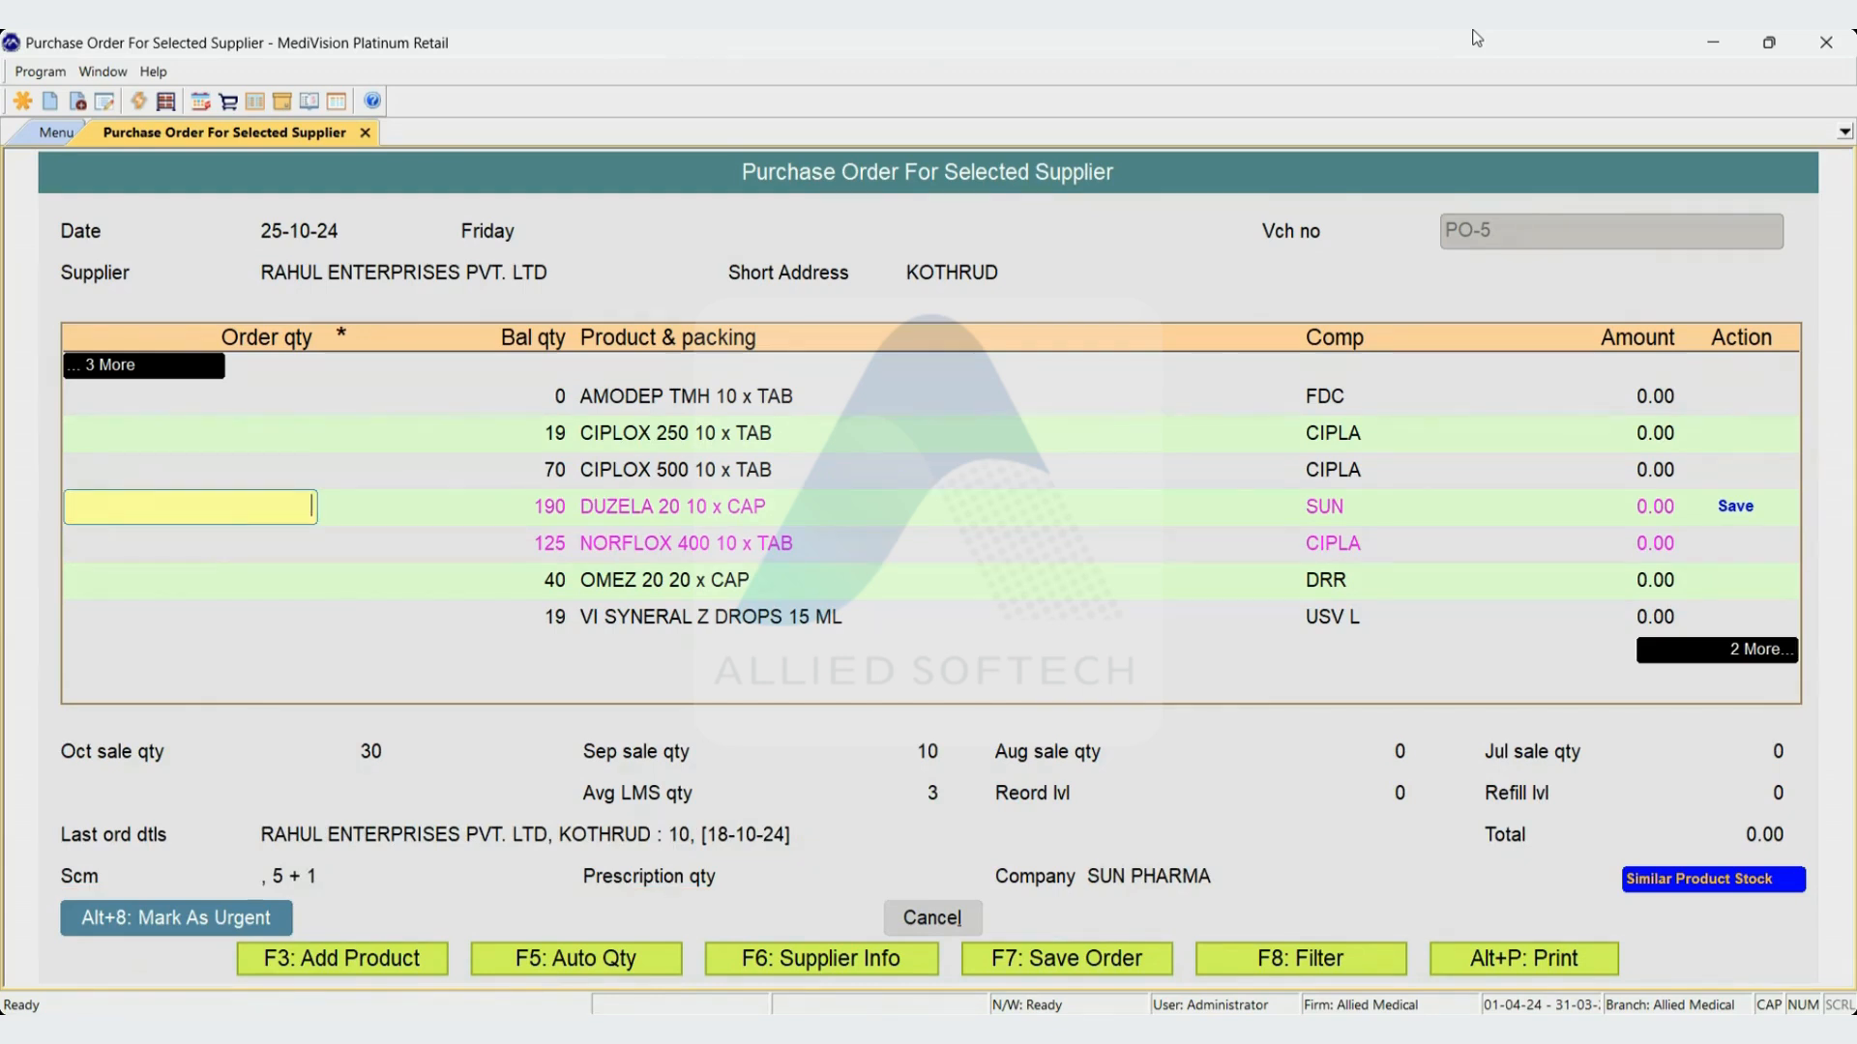
key("Down")
key("Down")
key("Down")
key("Down")
key("Down")
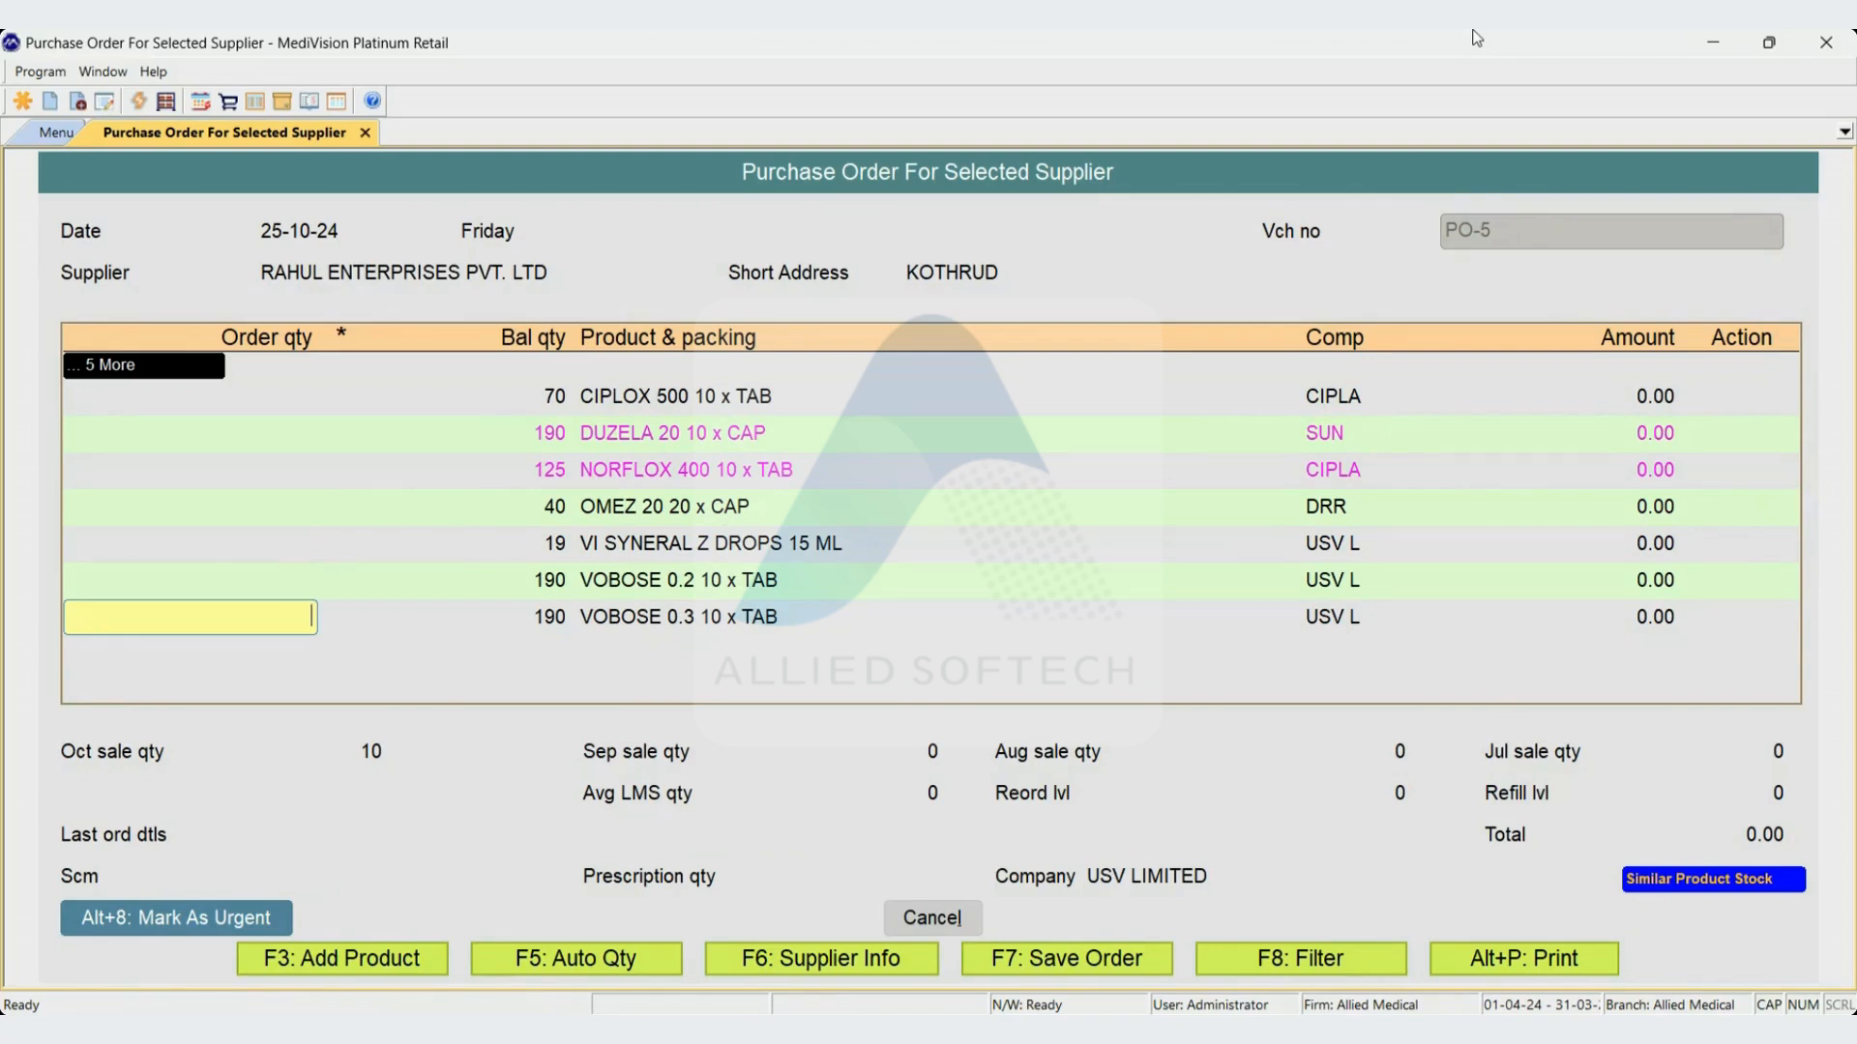
key("Escape")
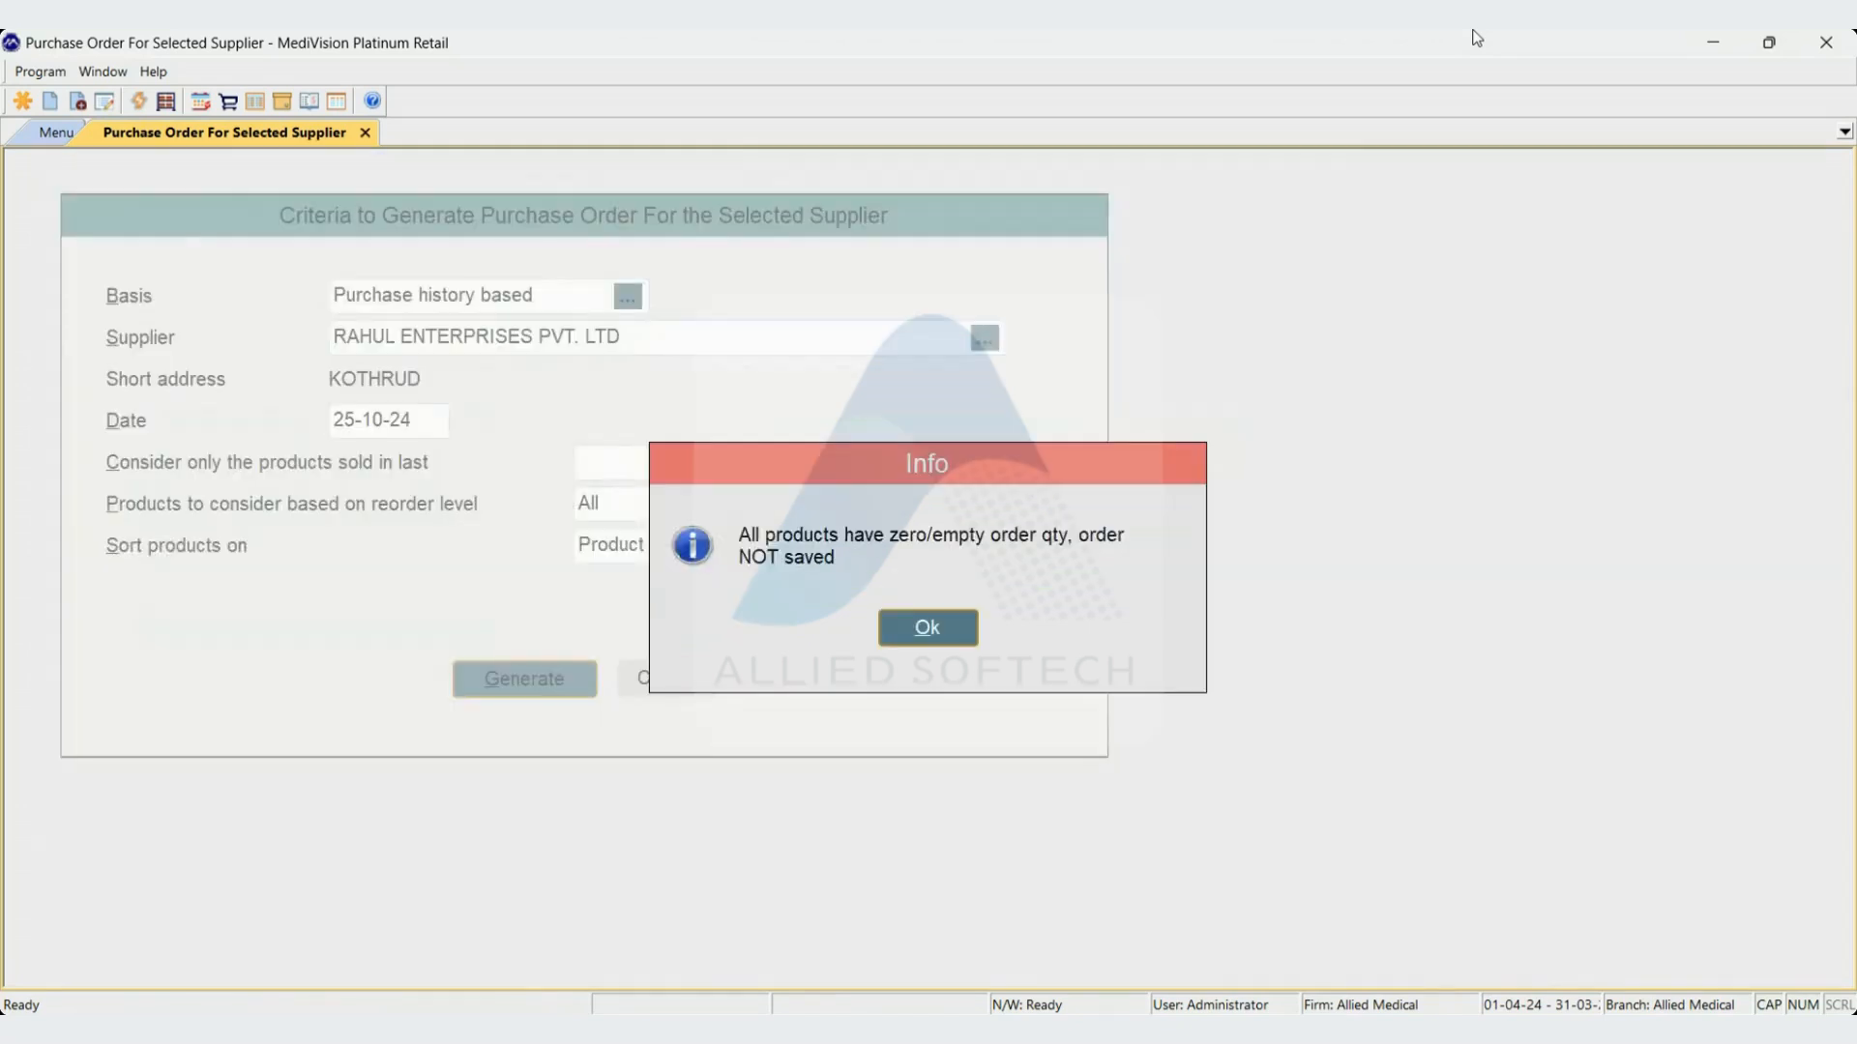
key("Return")
Set the sold-in-last days to 0 and consider Below reorder (min) level only, keeping the sort on Product name
key("shift+Tab")
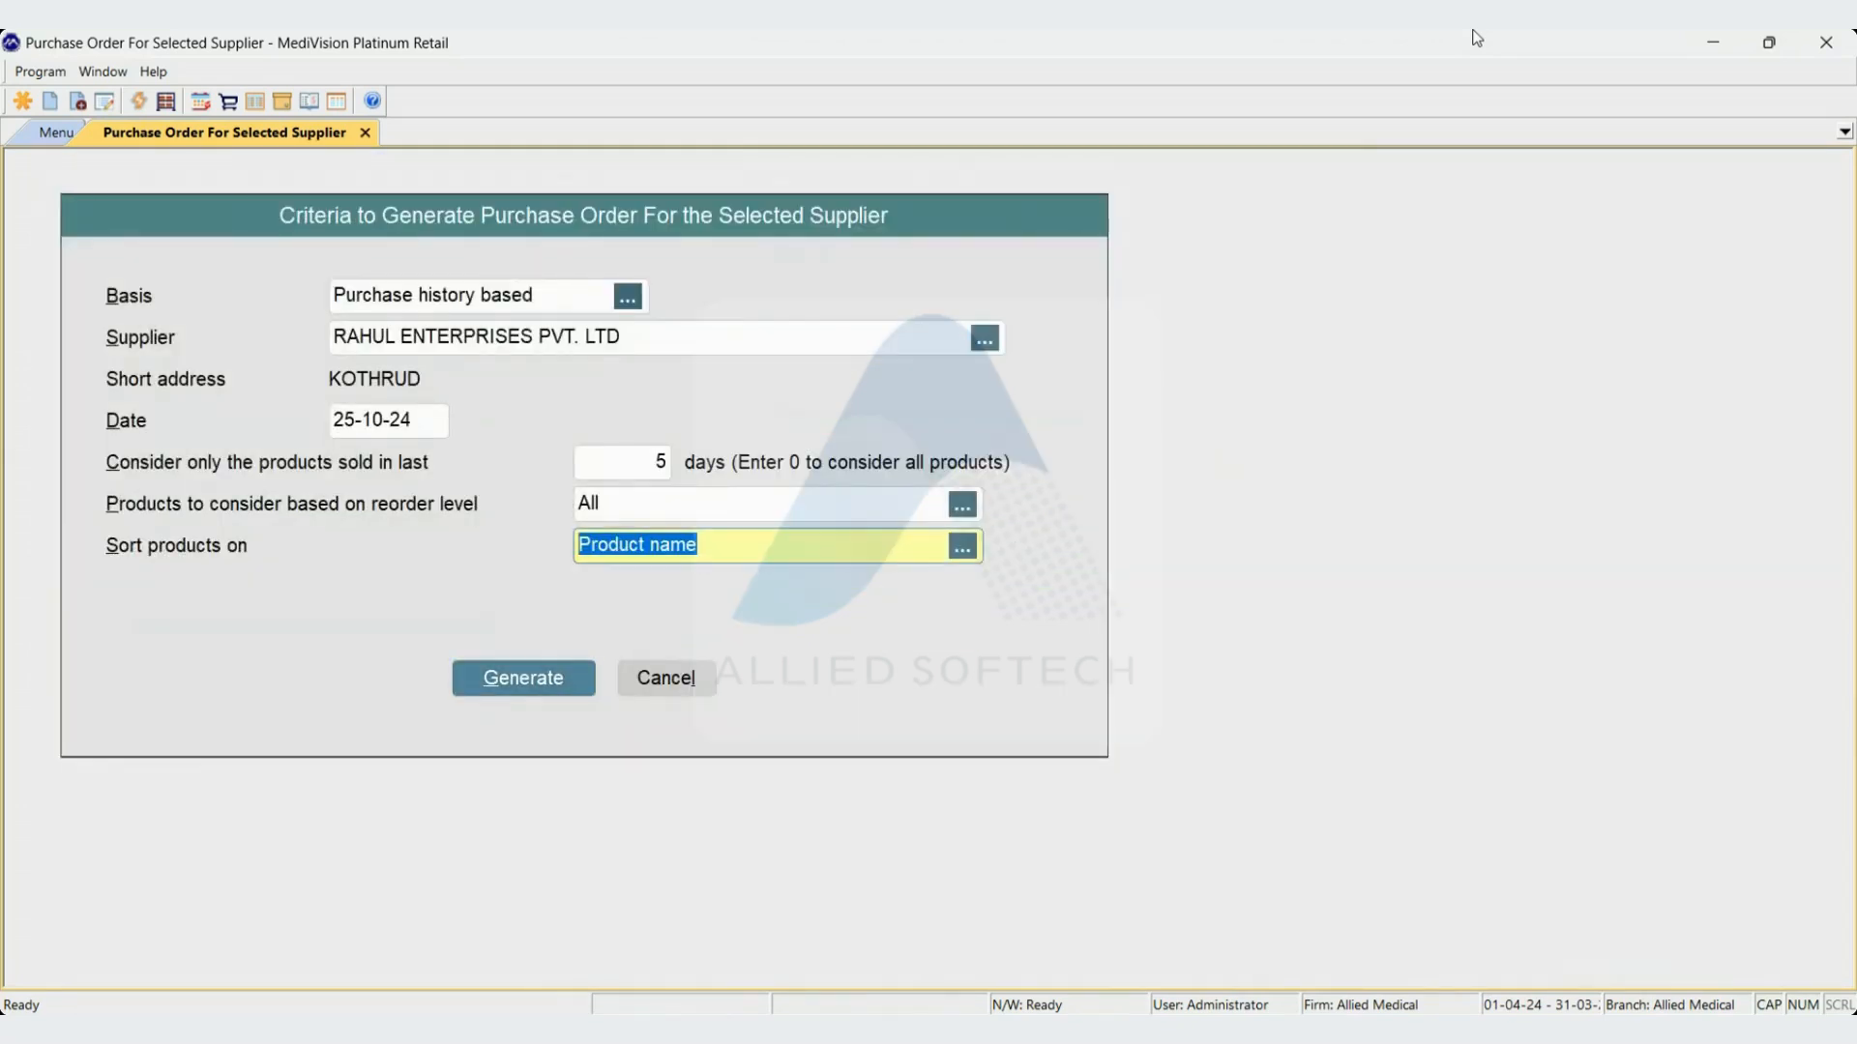
key("shift+Tab")
key("shift+Tab")
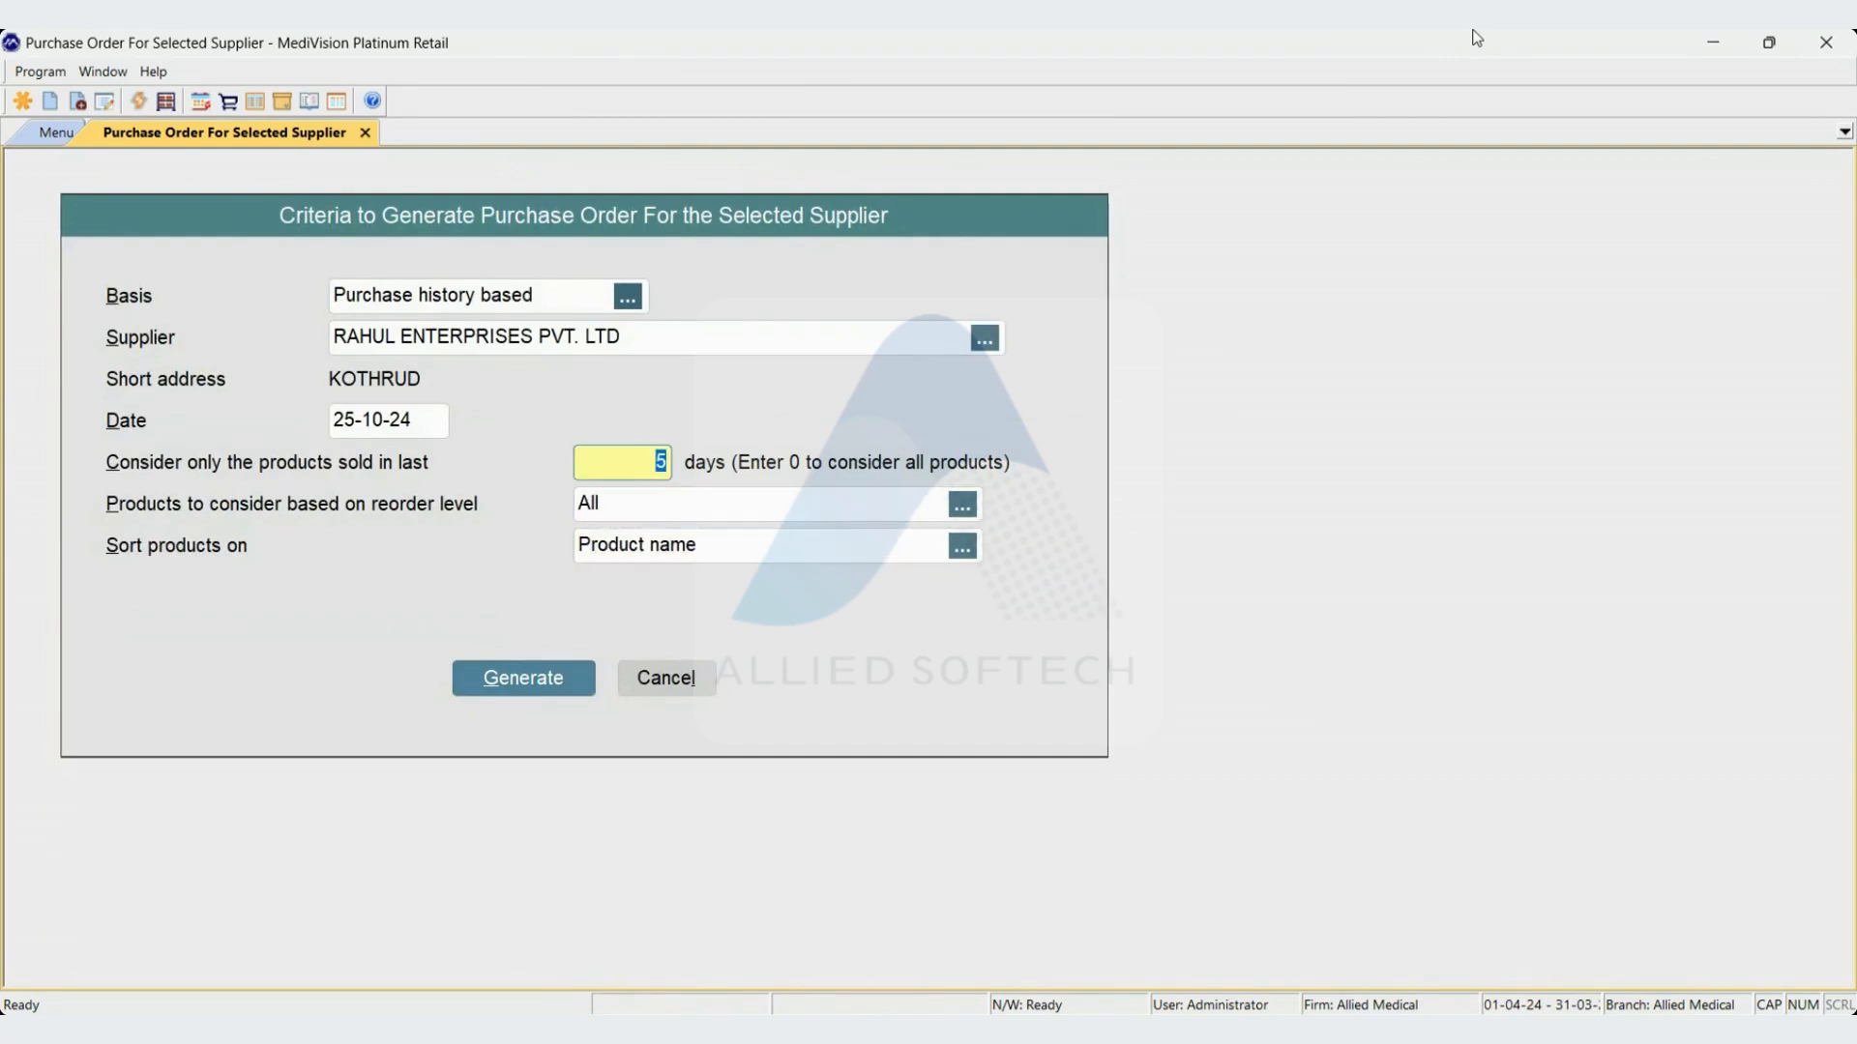
type("0")
key("Return")
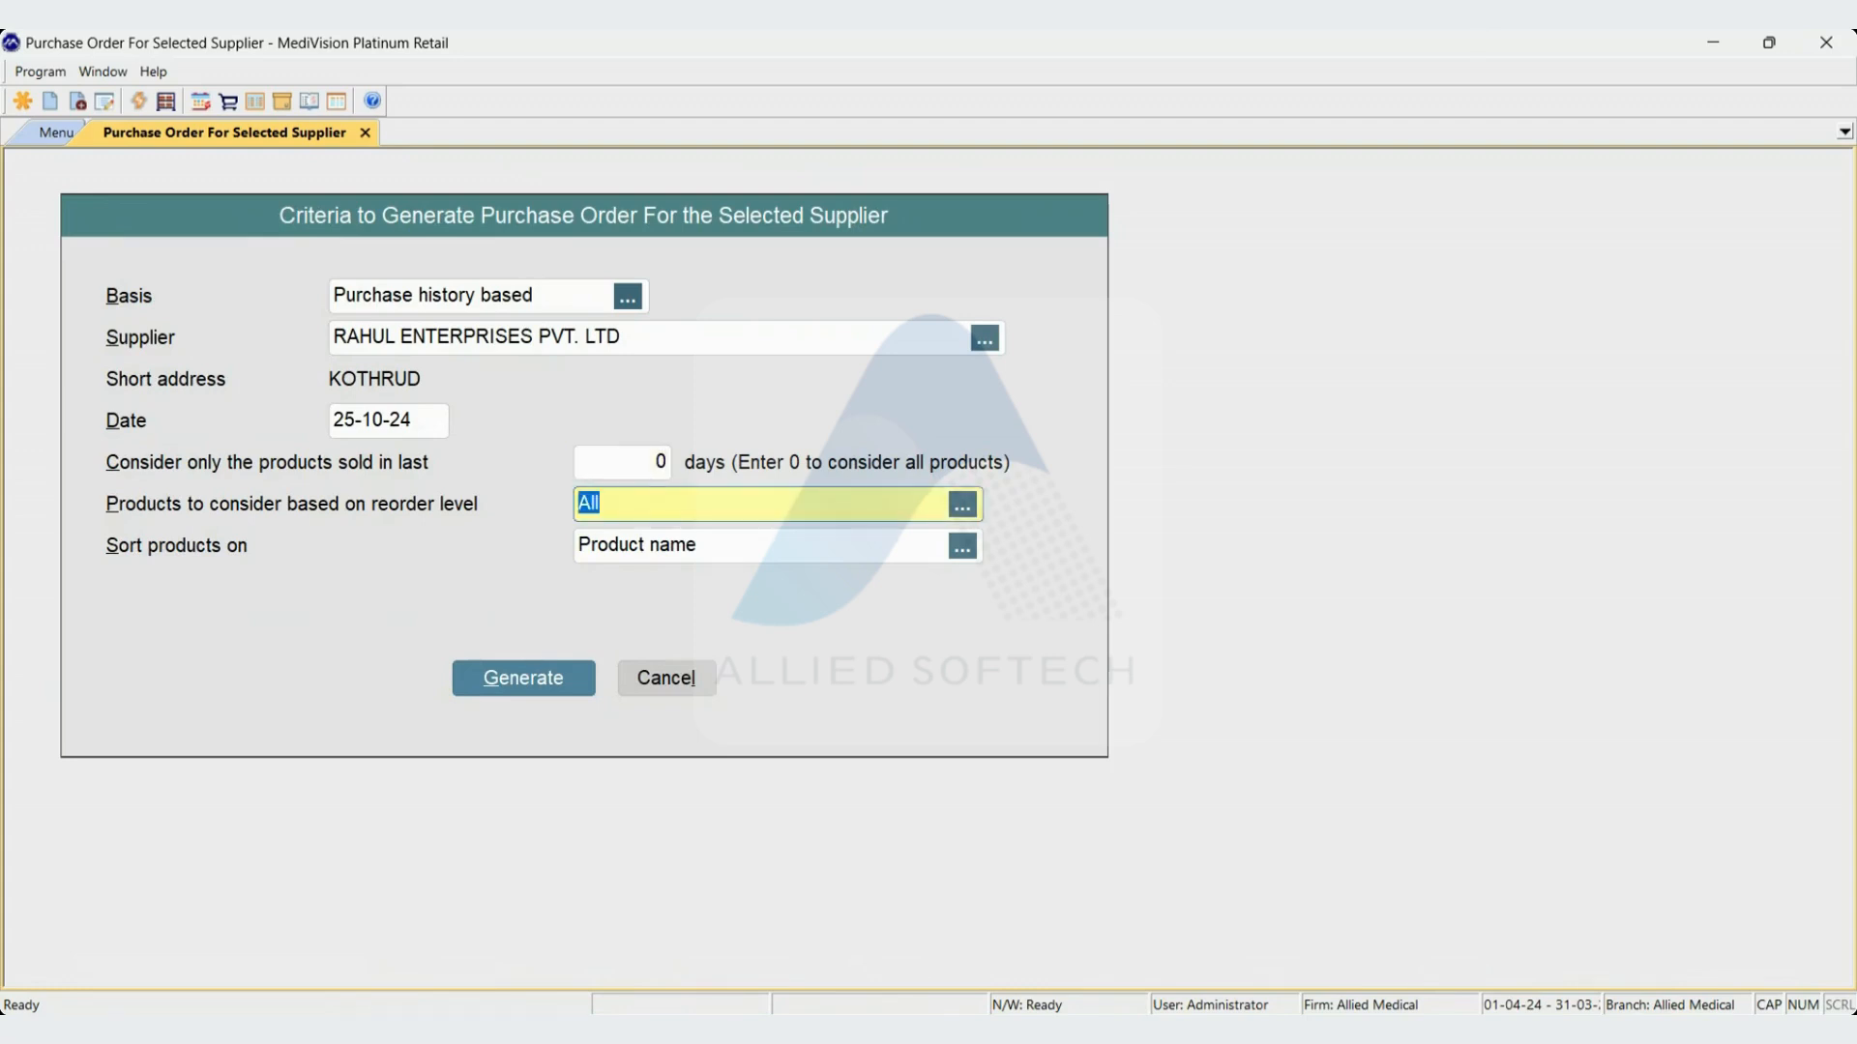
key("space")
key("Down")
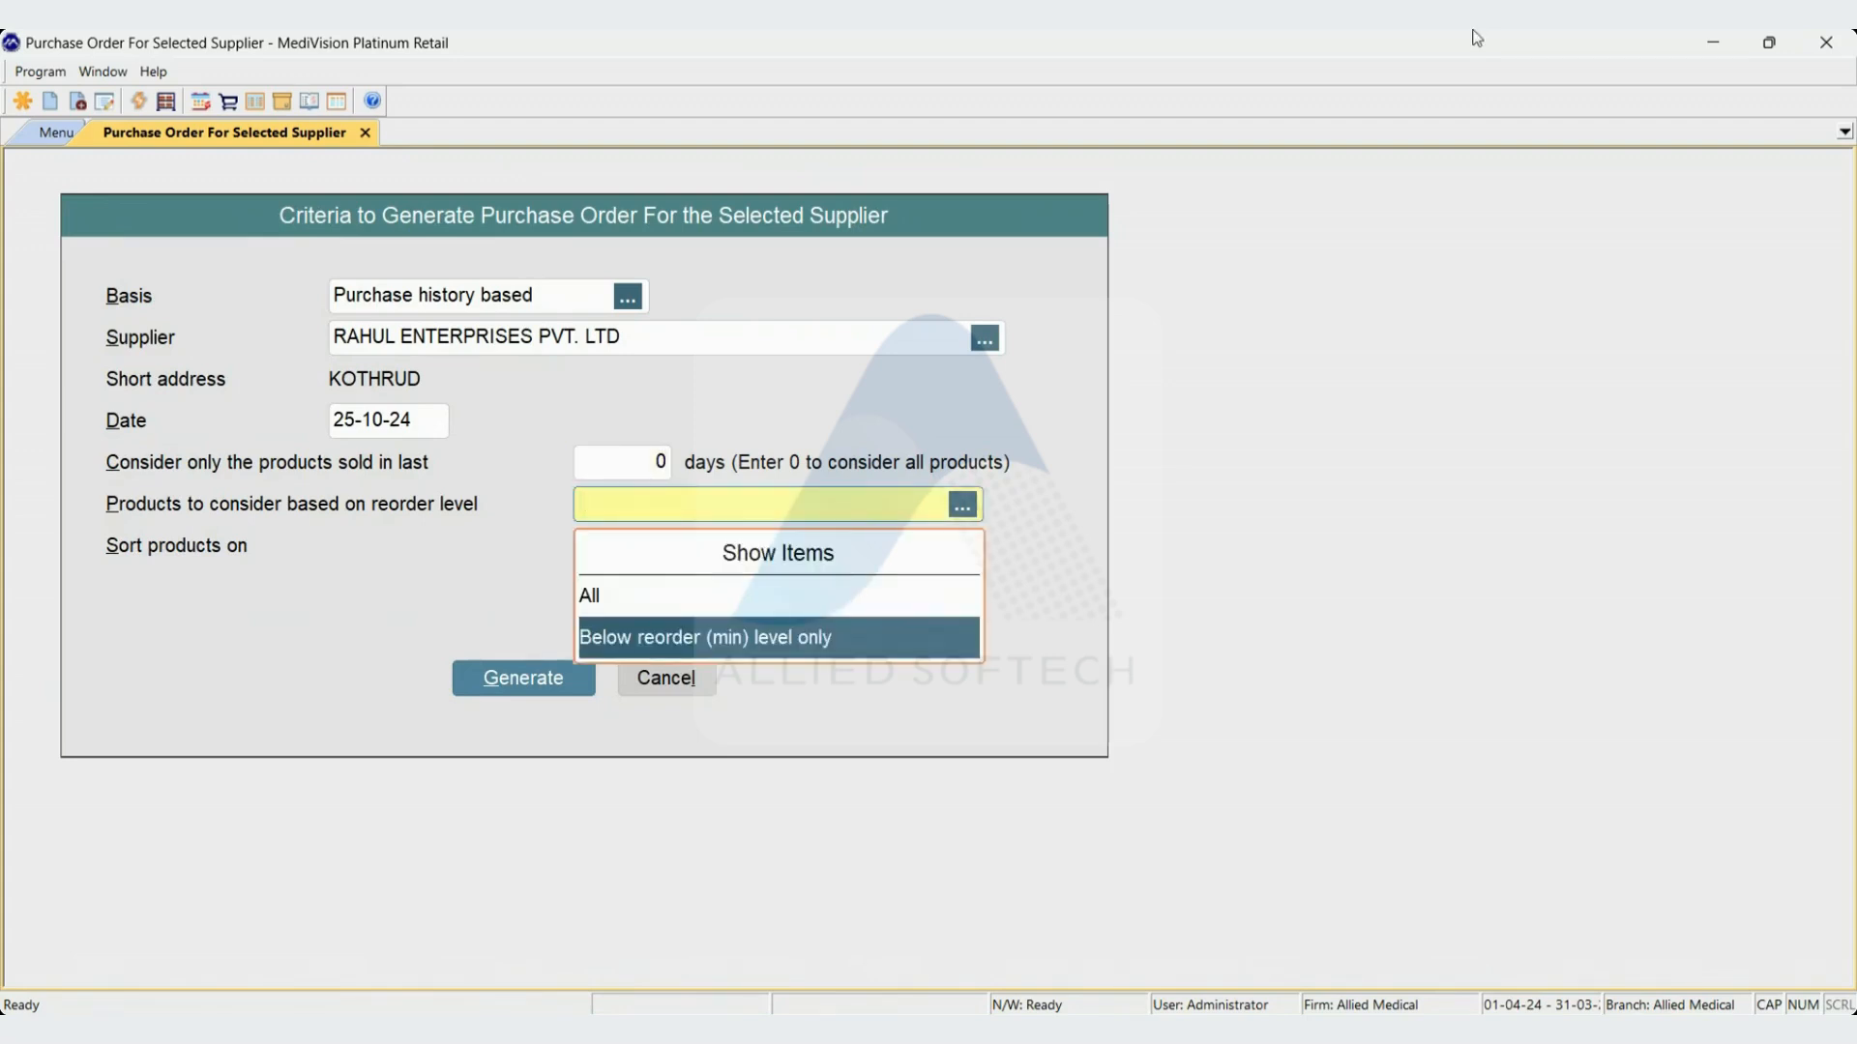
key("Return")
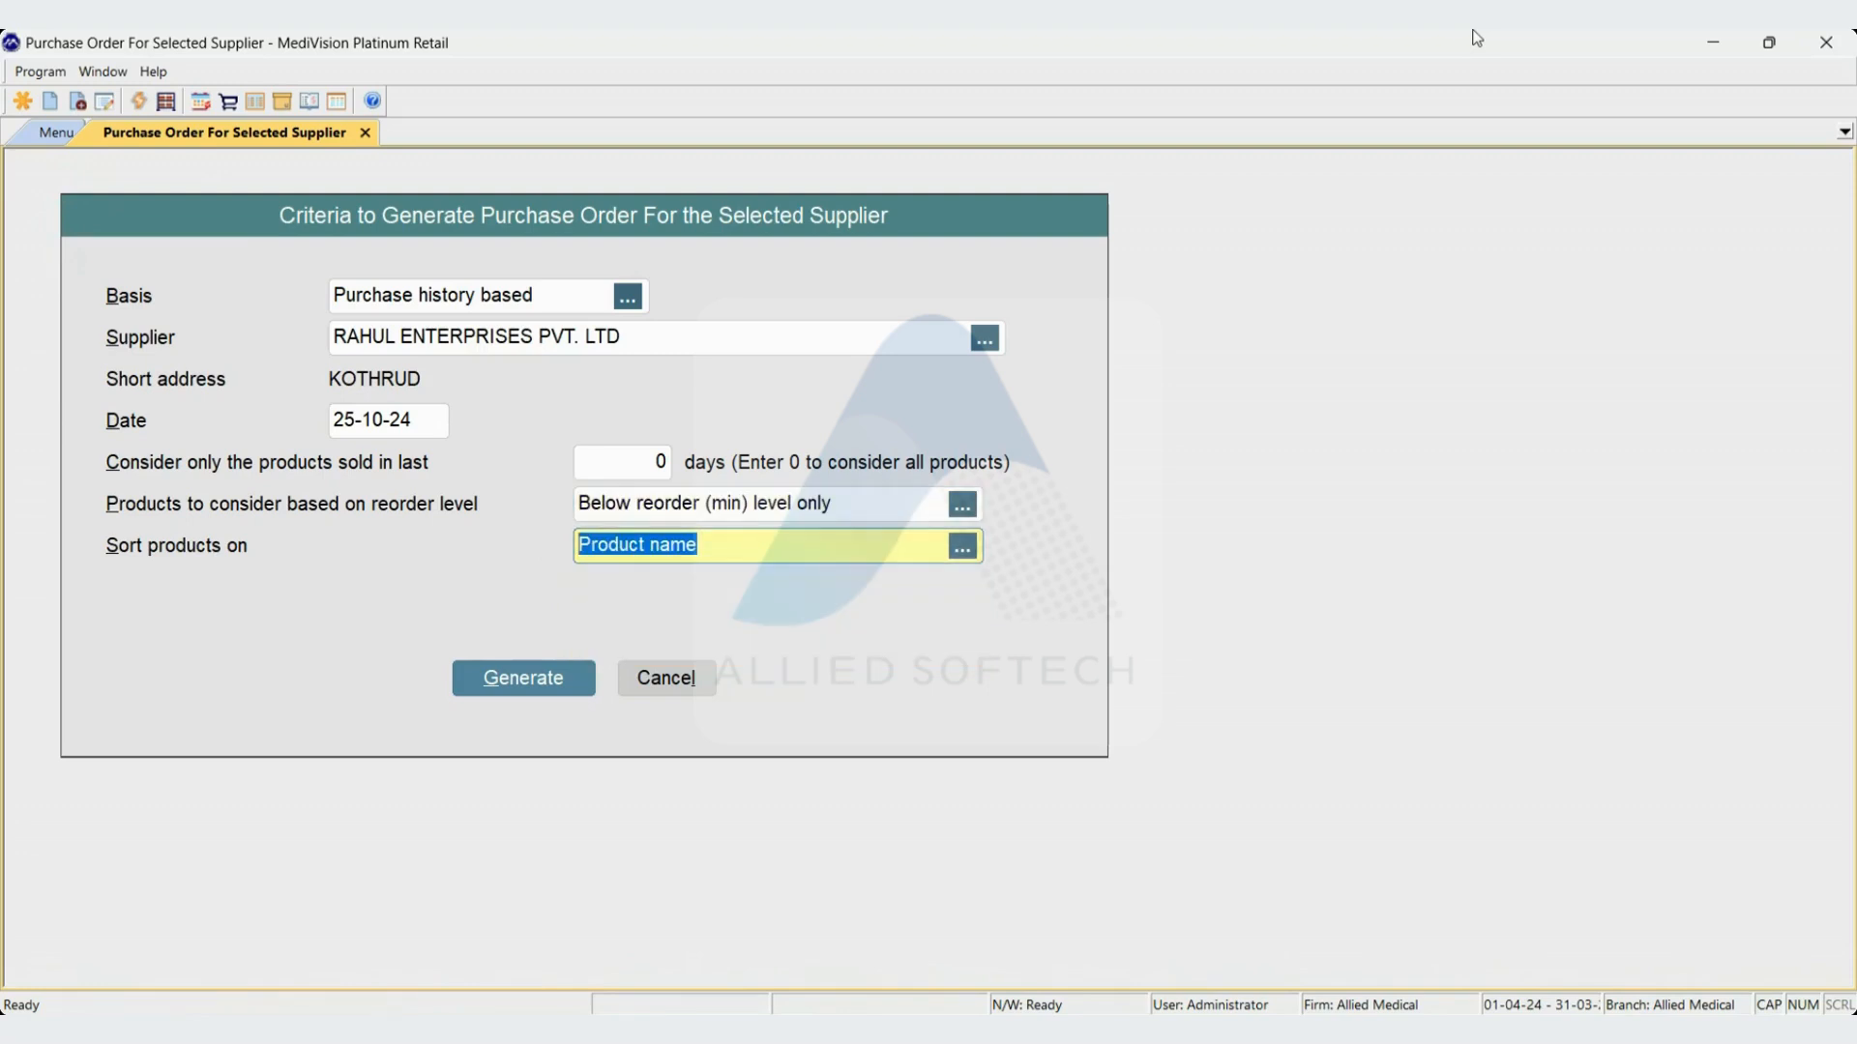
key("Return")
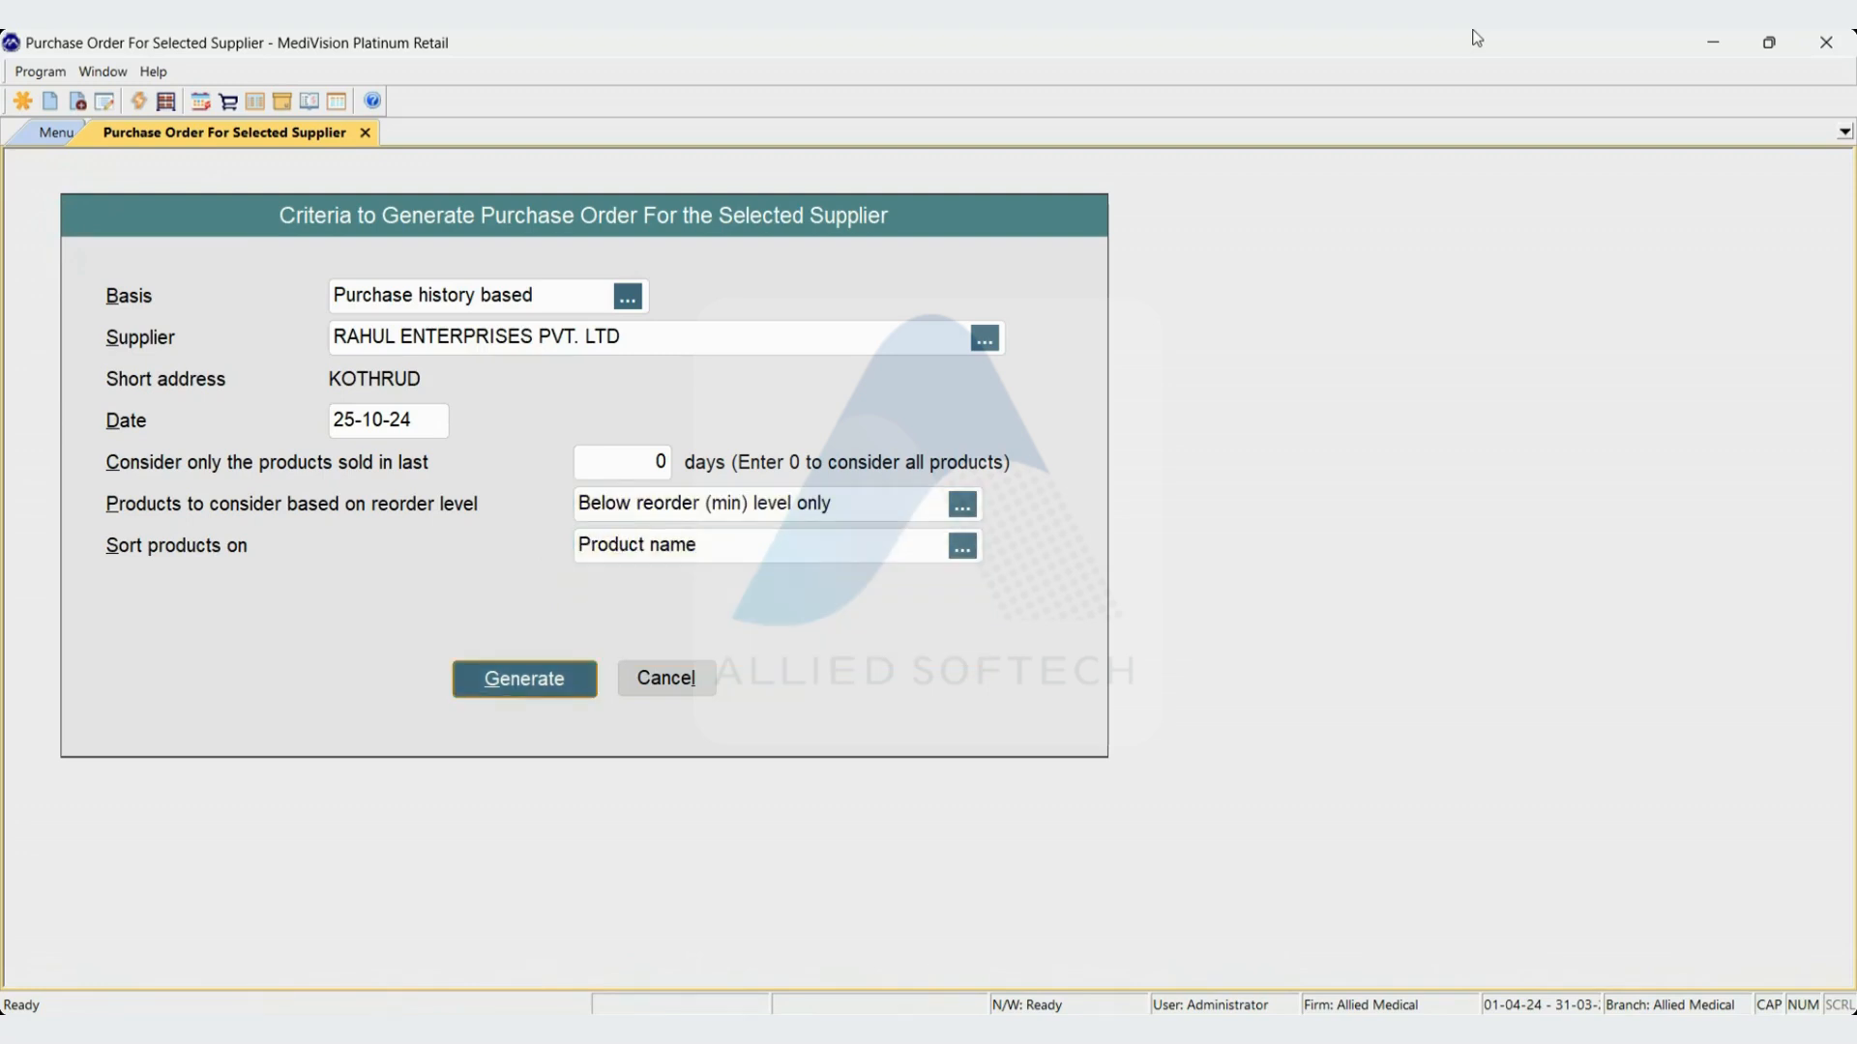
Generate the order for products below reorder (min) level only and look through the product list
key("Return")
key("Down")
key("Down")
key("Down")
key("Down")
key("Down")
key("Down")
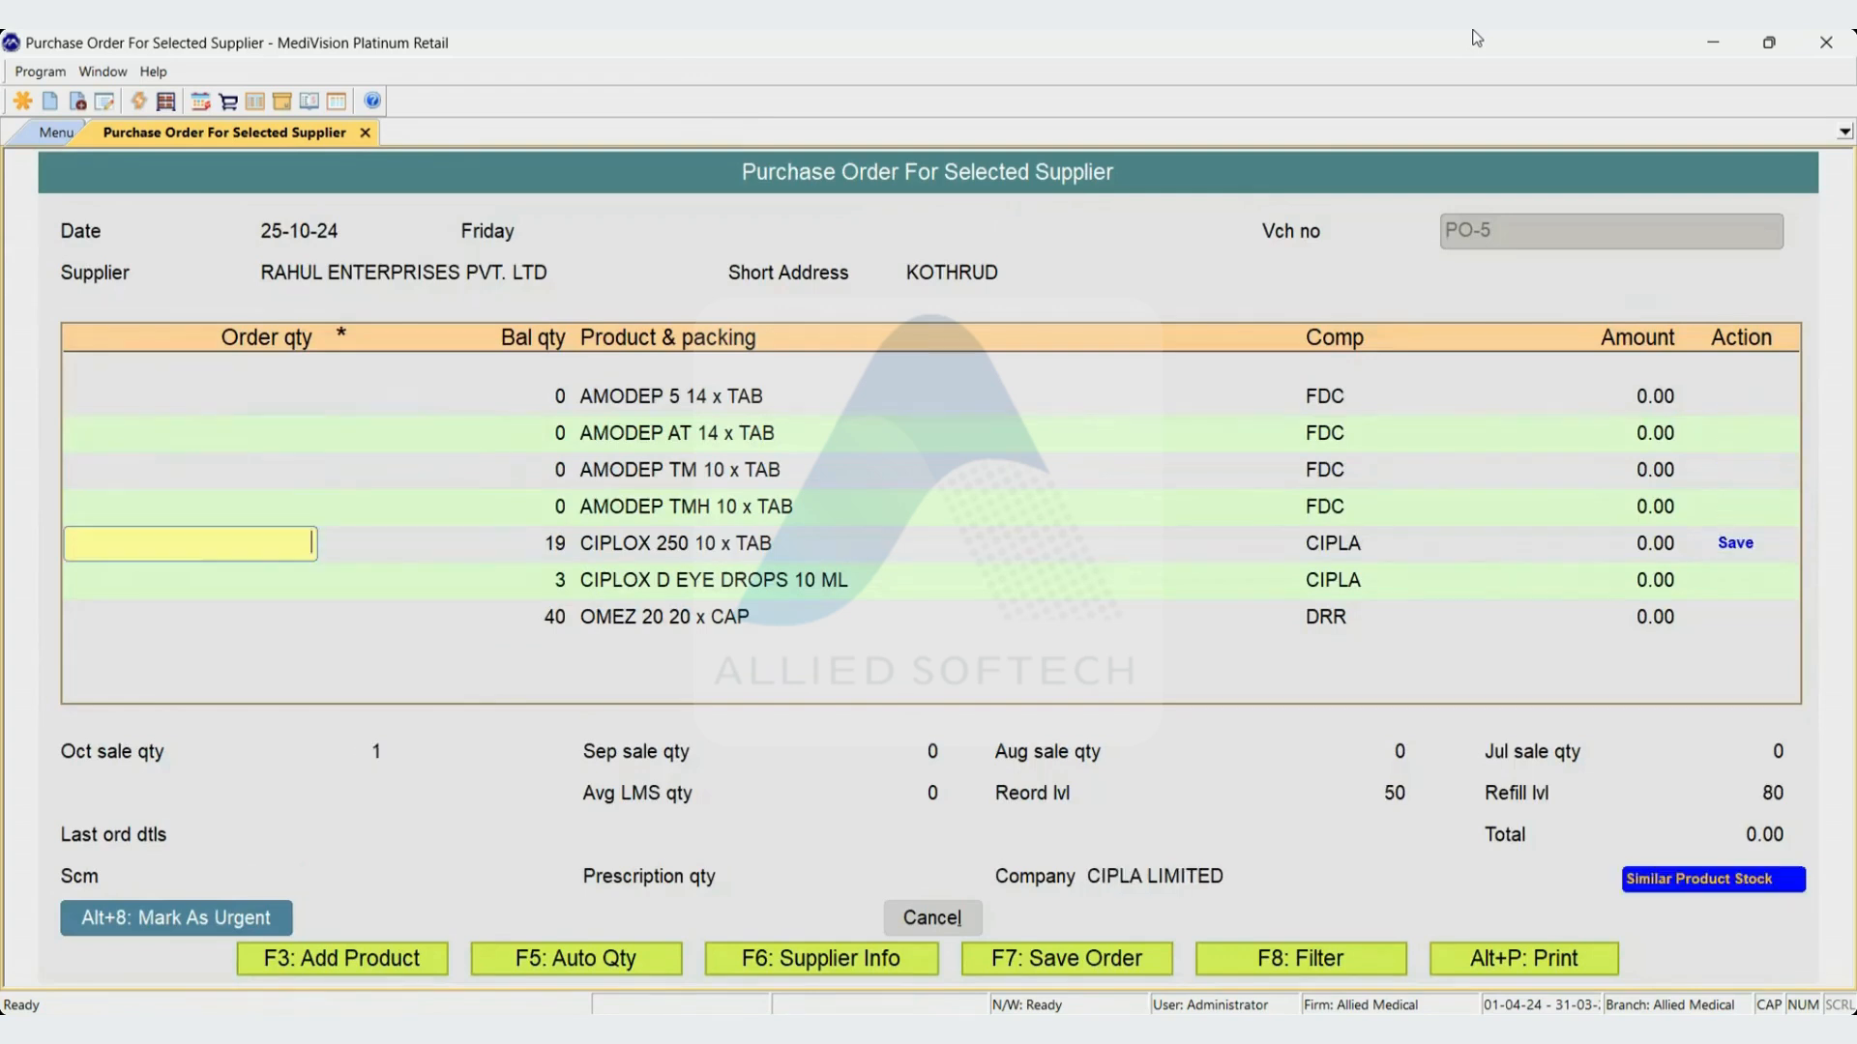
key("Up")
key("Up")
key("Up")
key("Up")
key("Up")
key("Up")
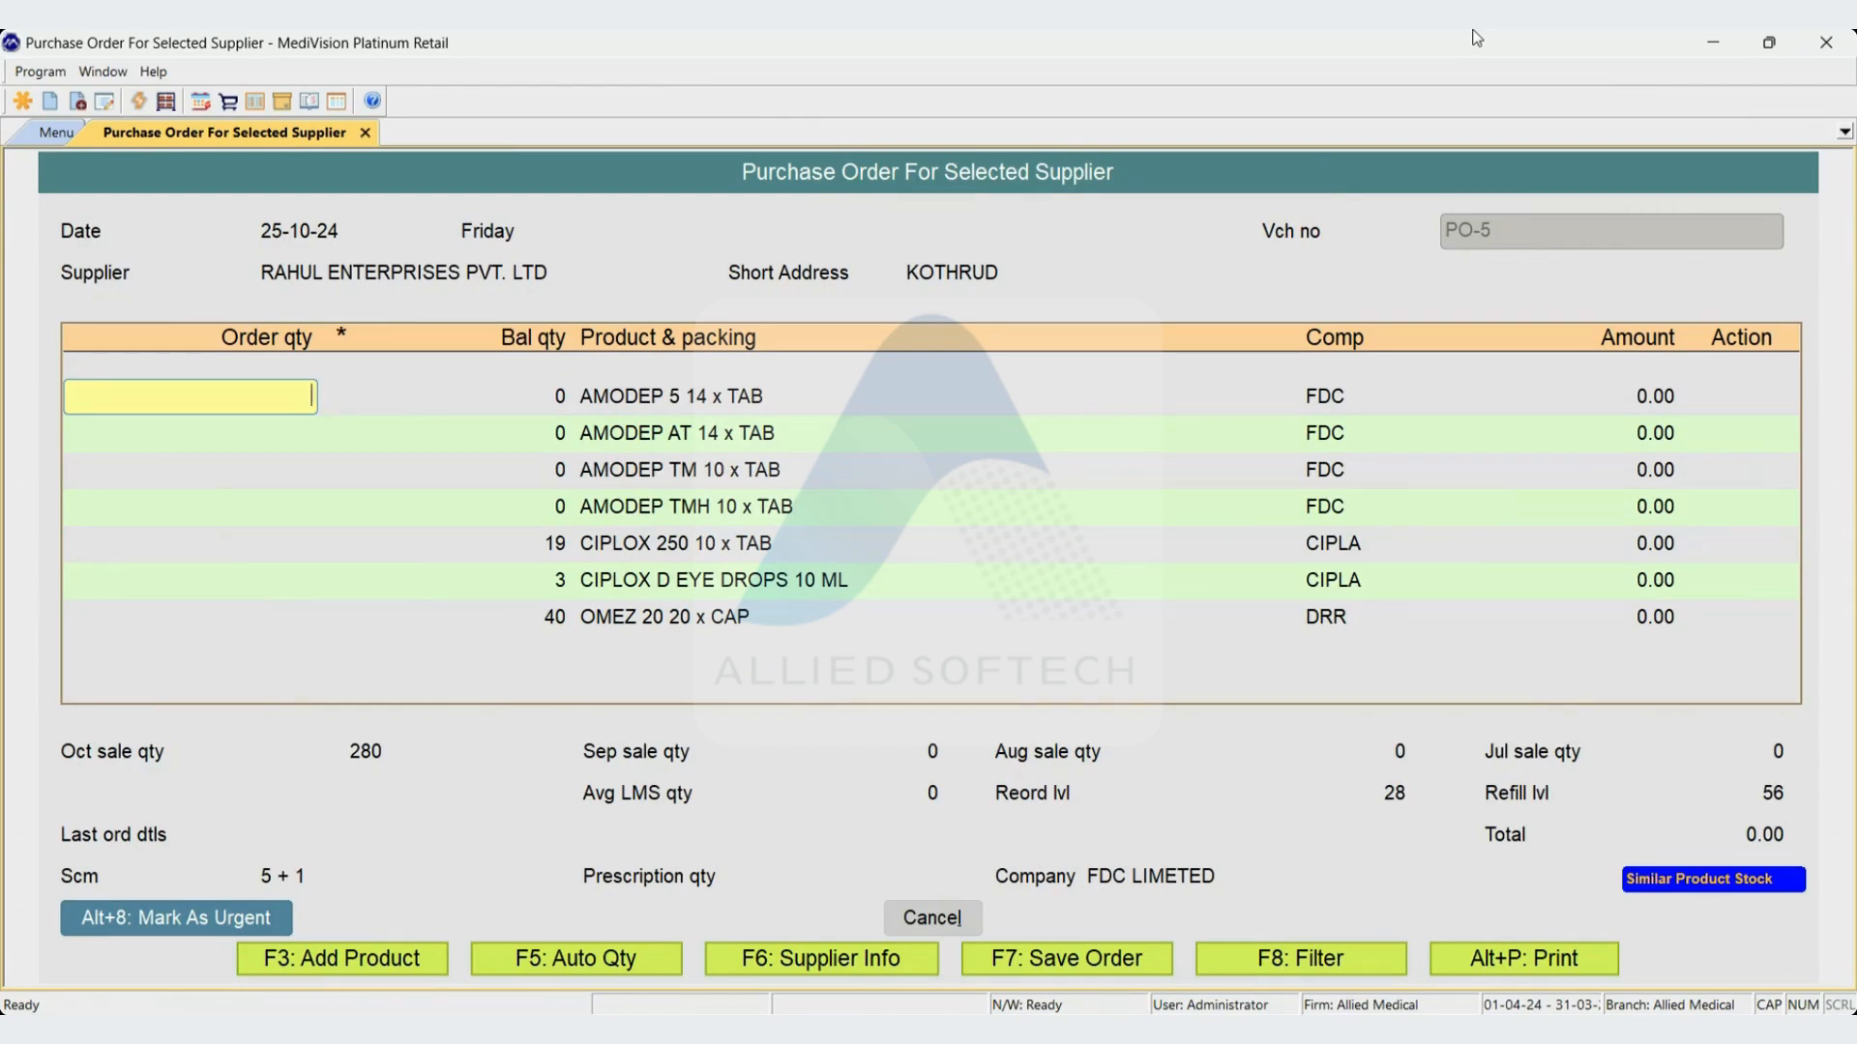
Compare the balance quantity and reorder level of each product from AMODEP 5 to OMEZ 20 and close the order without entering quantities
key("Down")
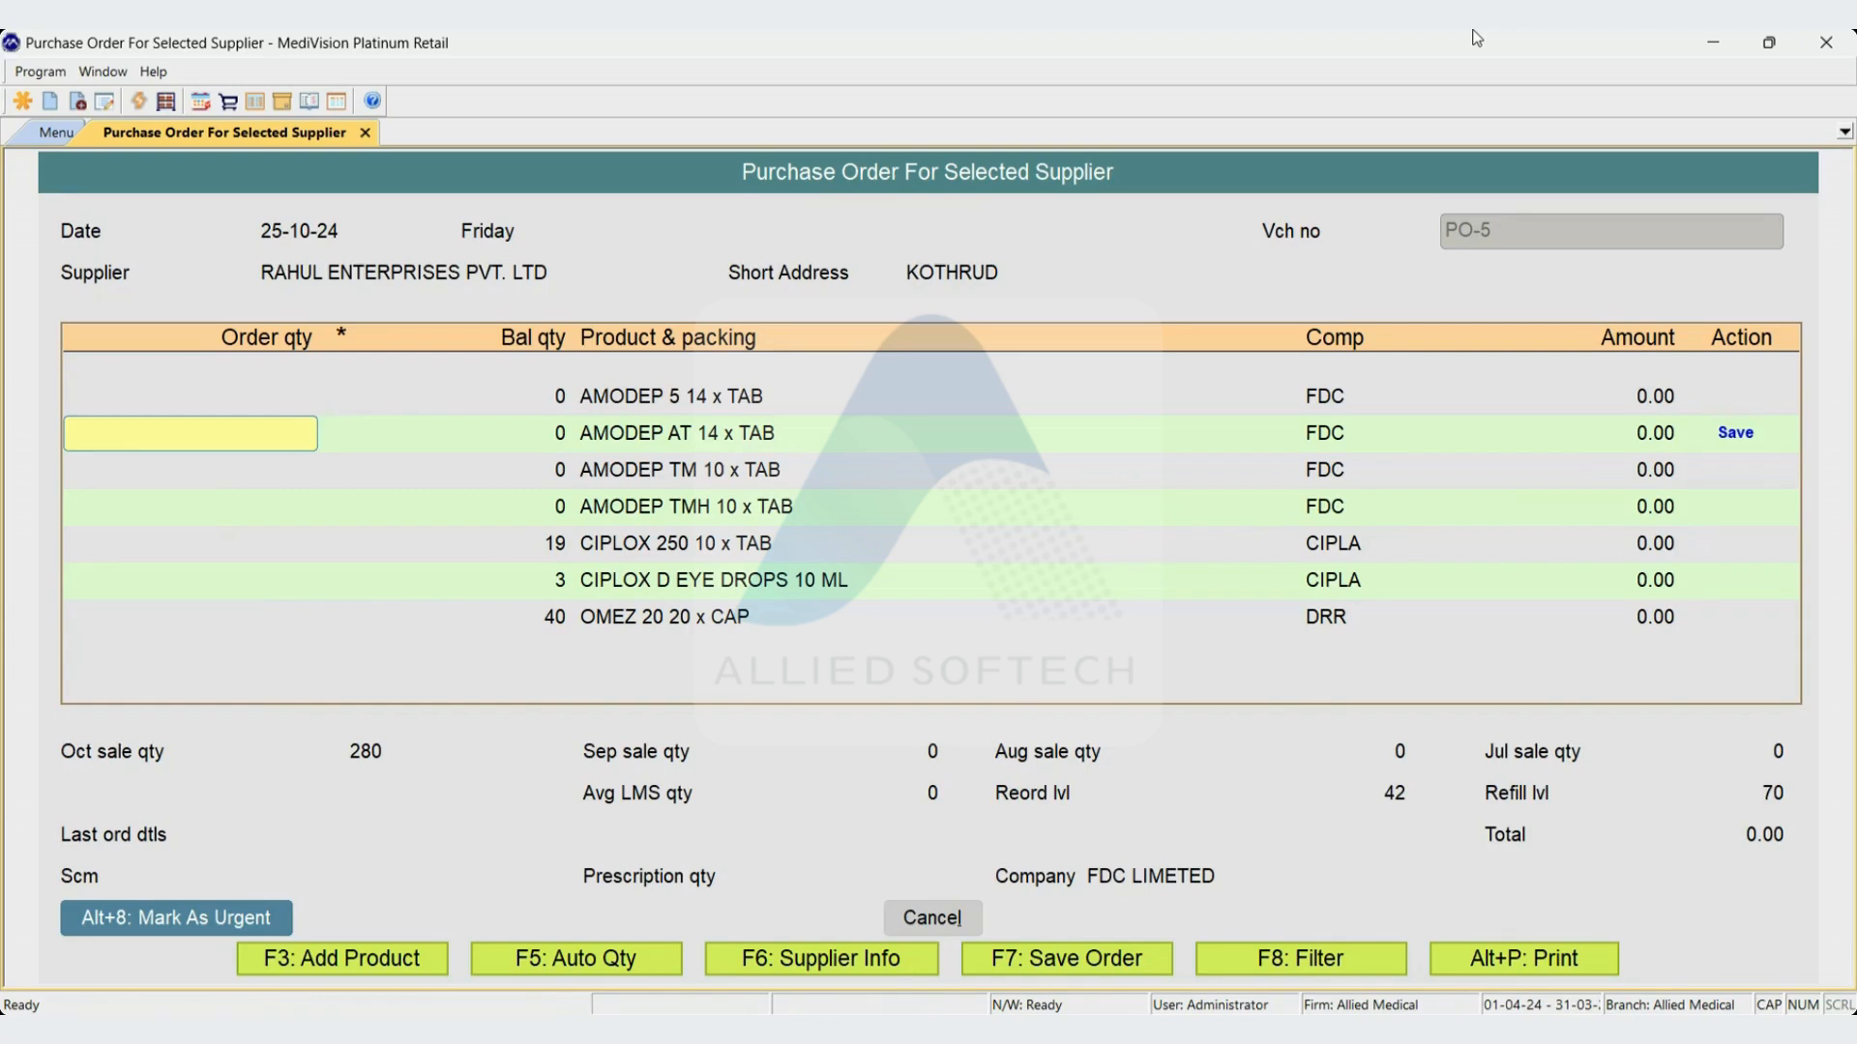
key("Down")
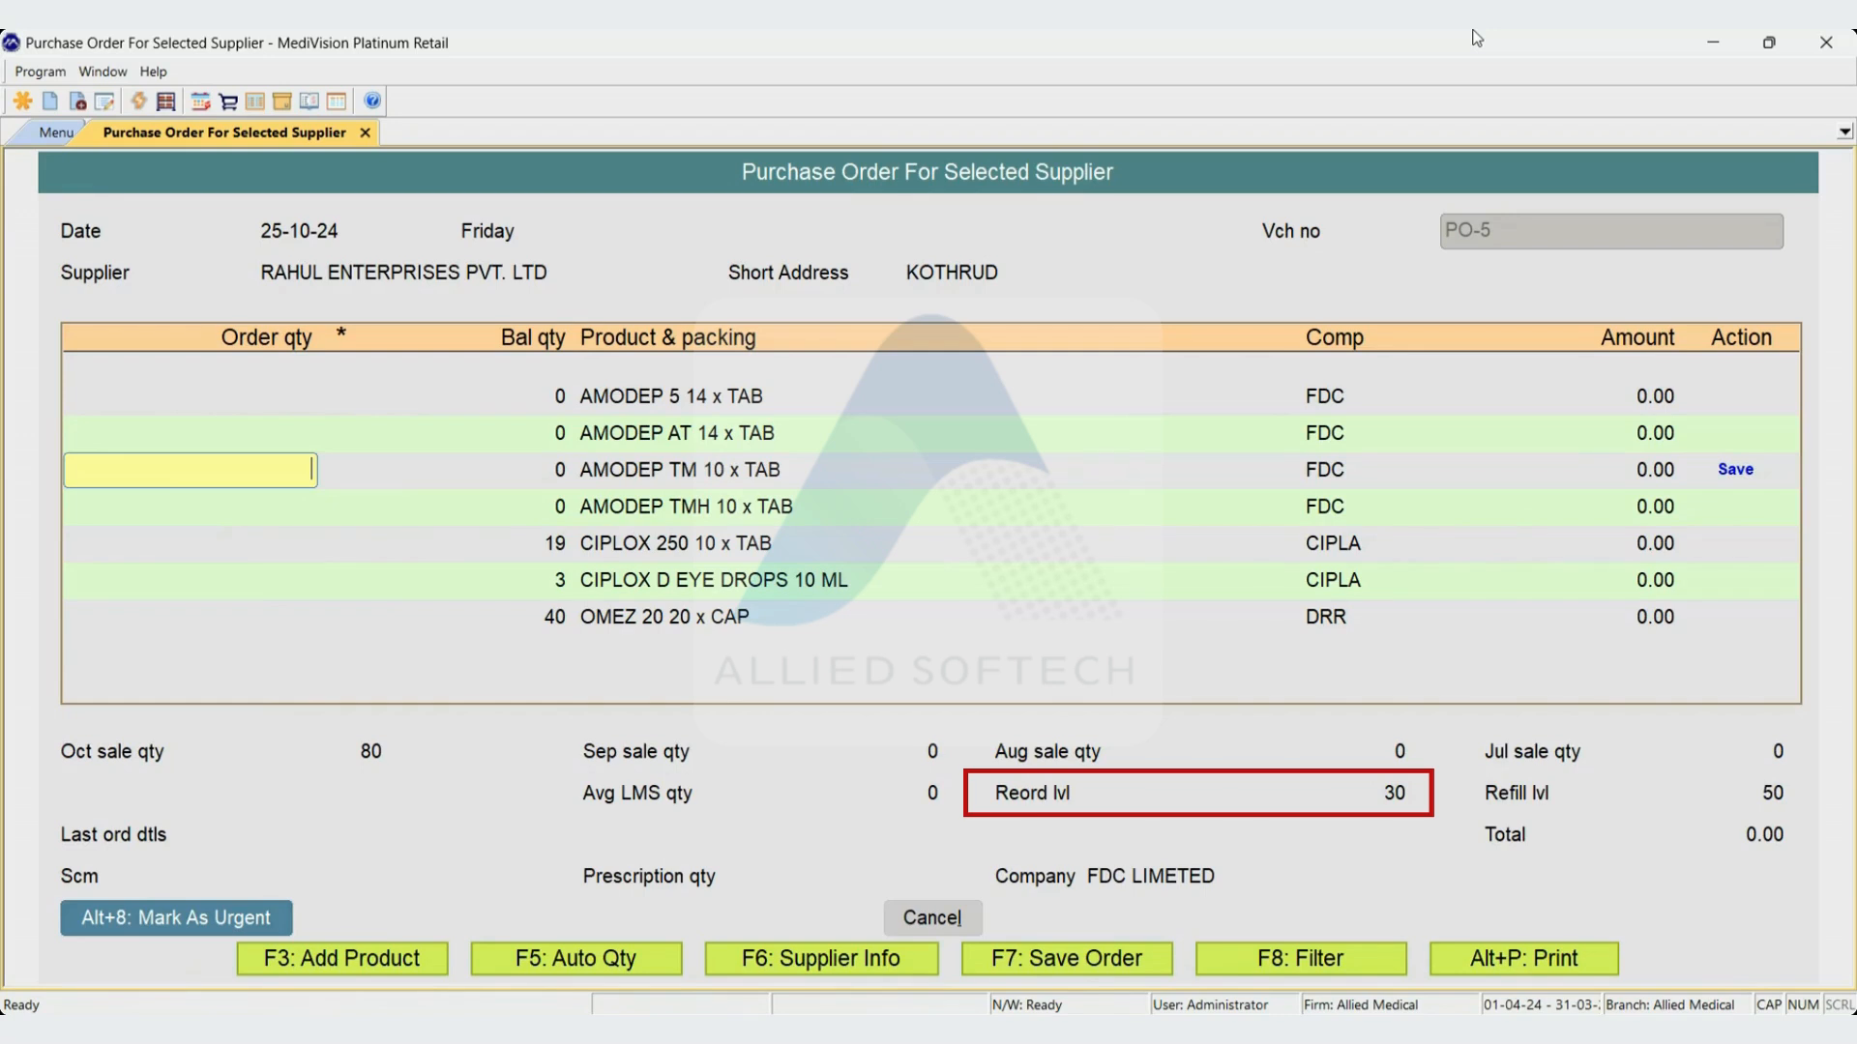
key("Down")
key("Down")
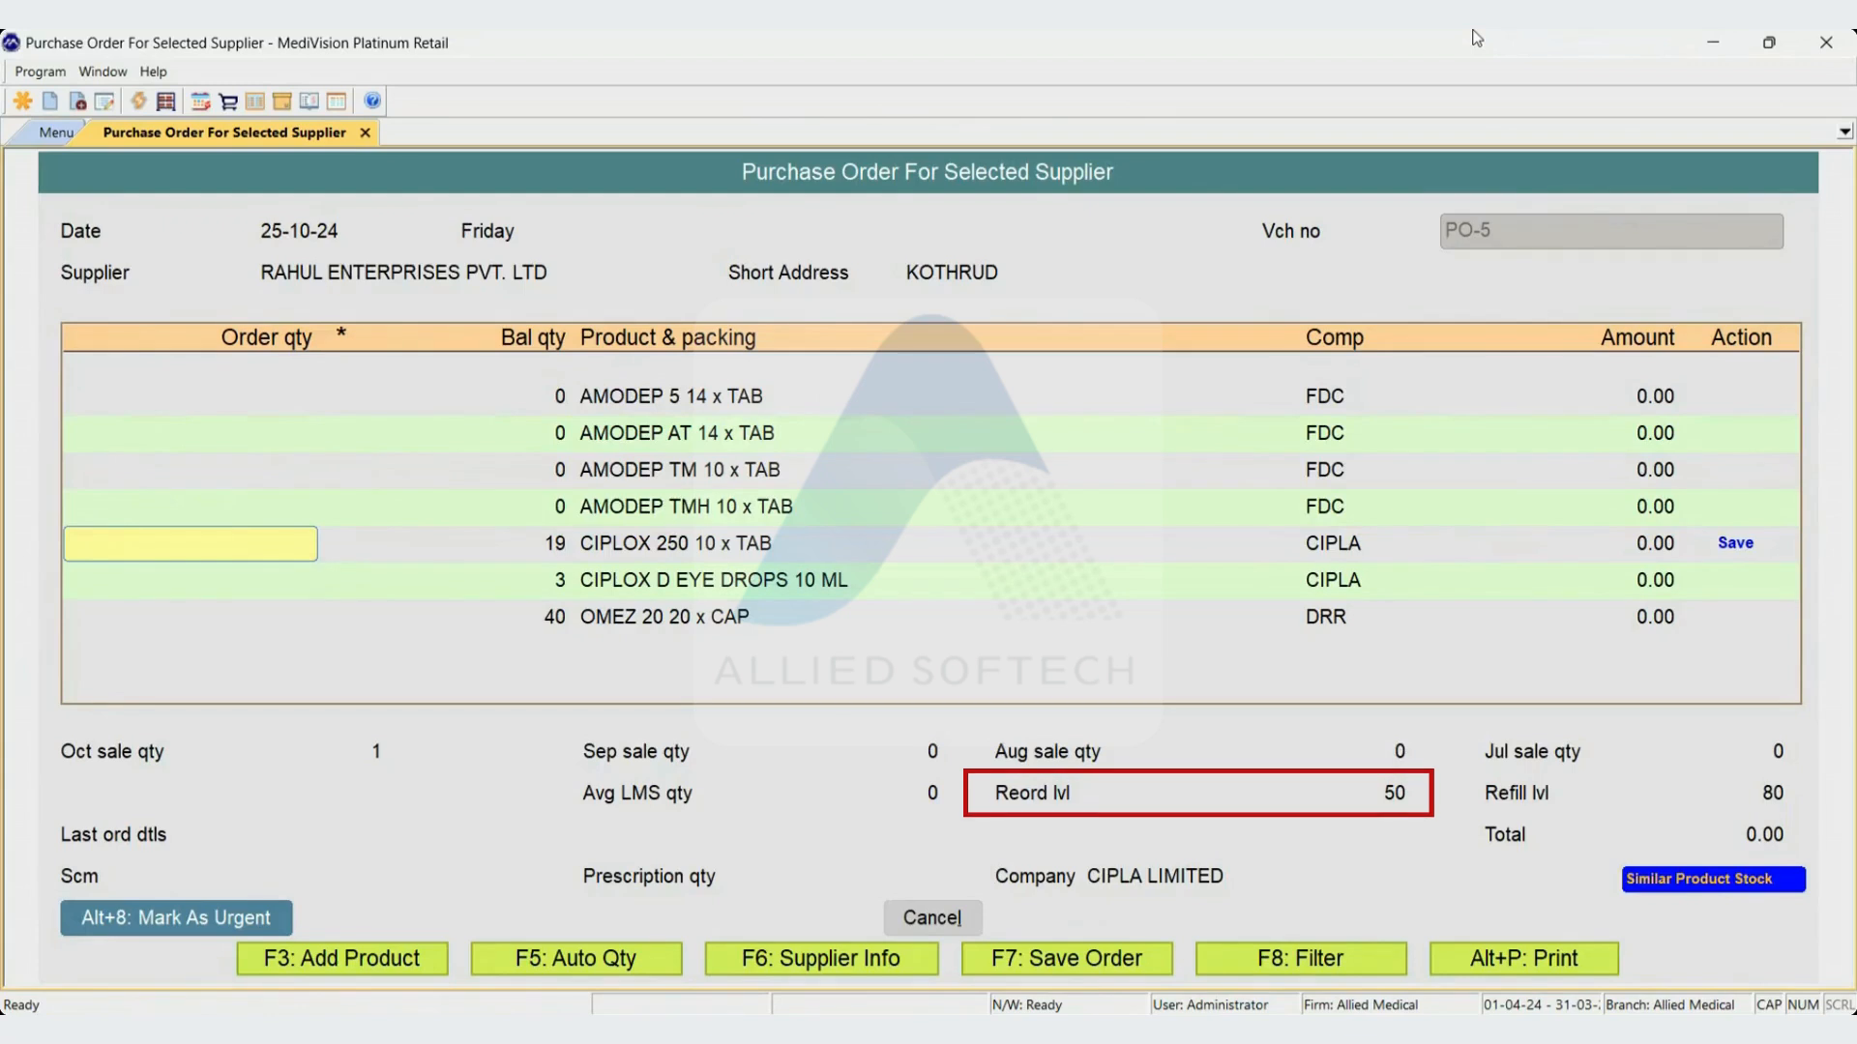
key("Down")
key("Down")
key("Down")
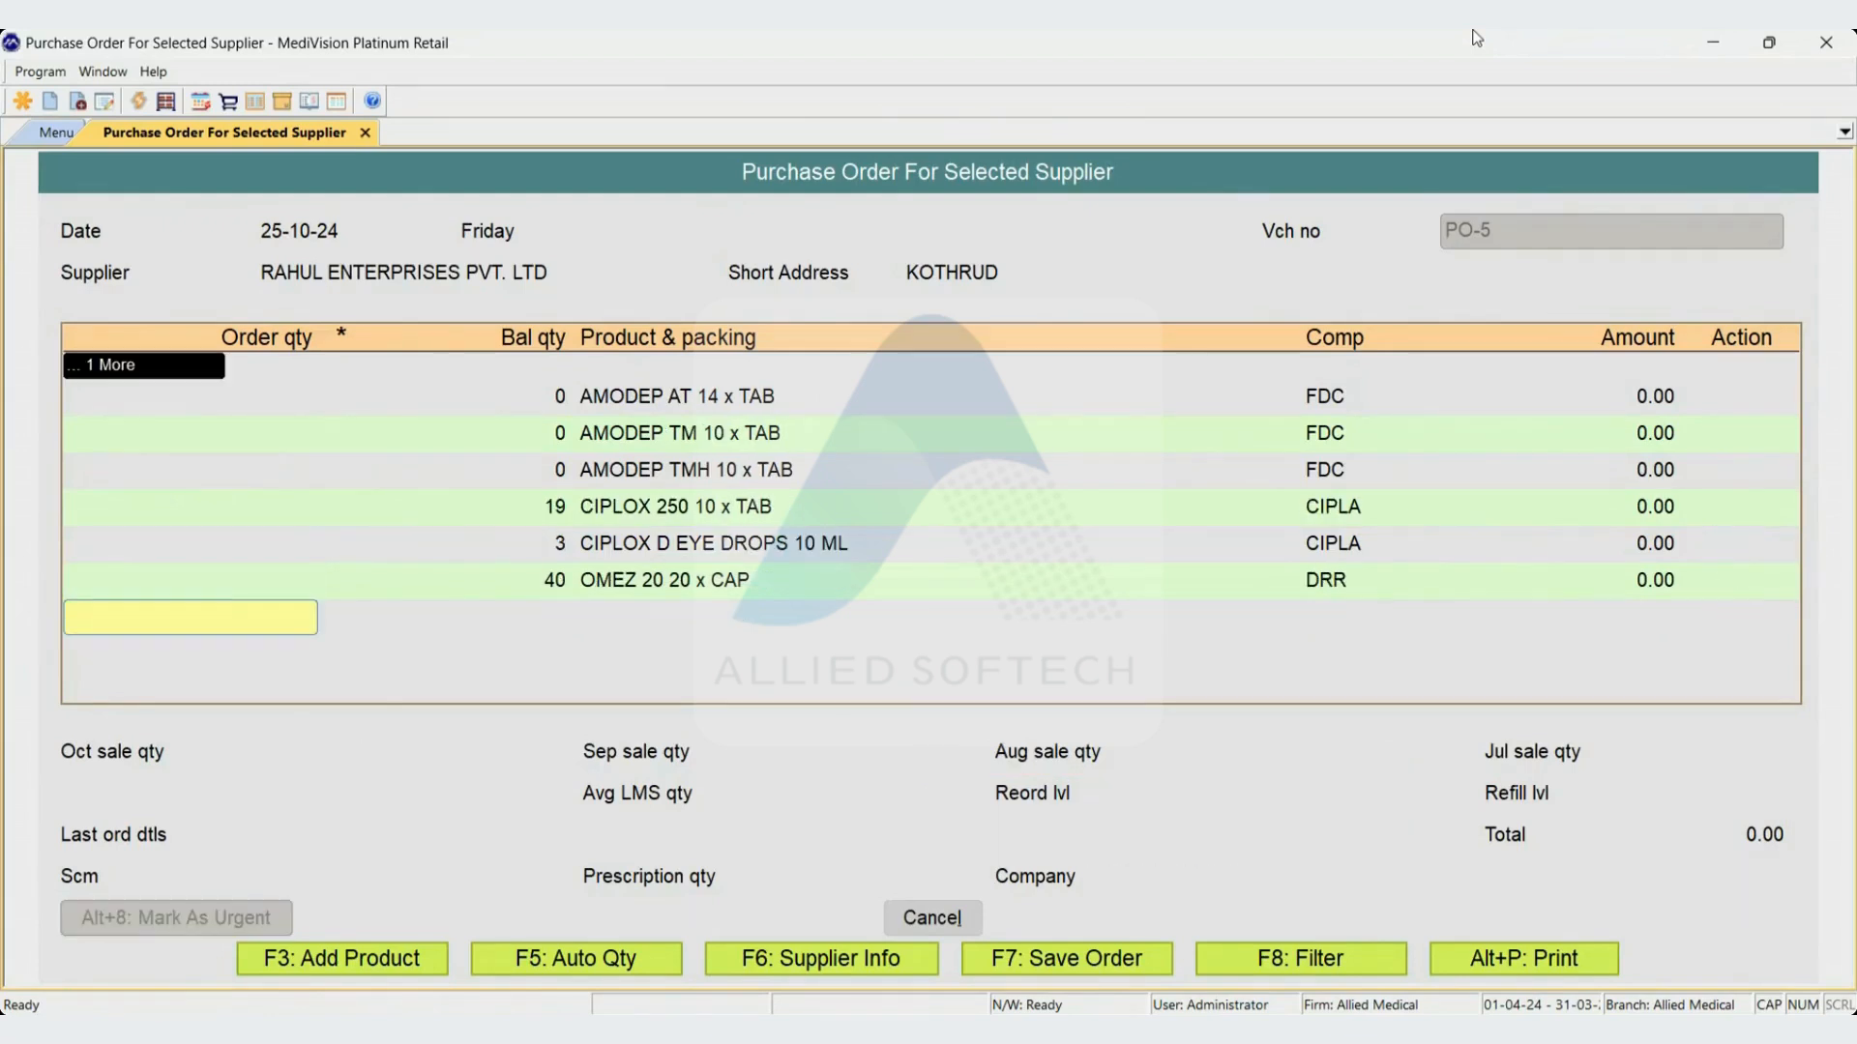
key("Up")
key("Up")
key("Up")
key("Down")
key("Down")
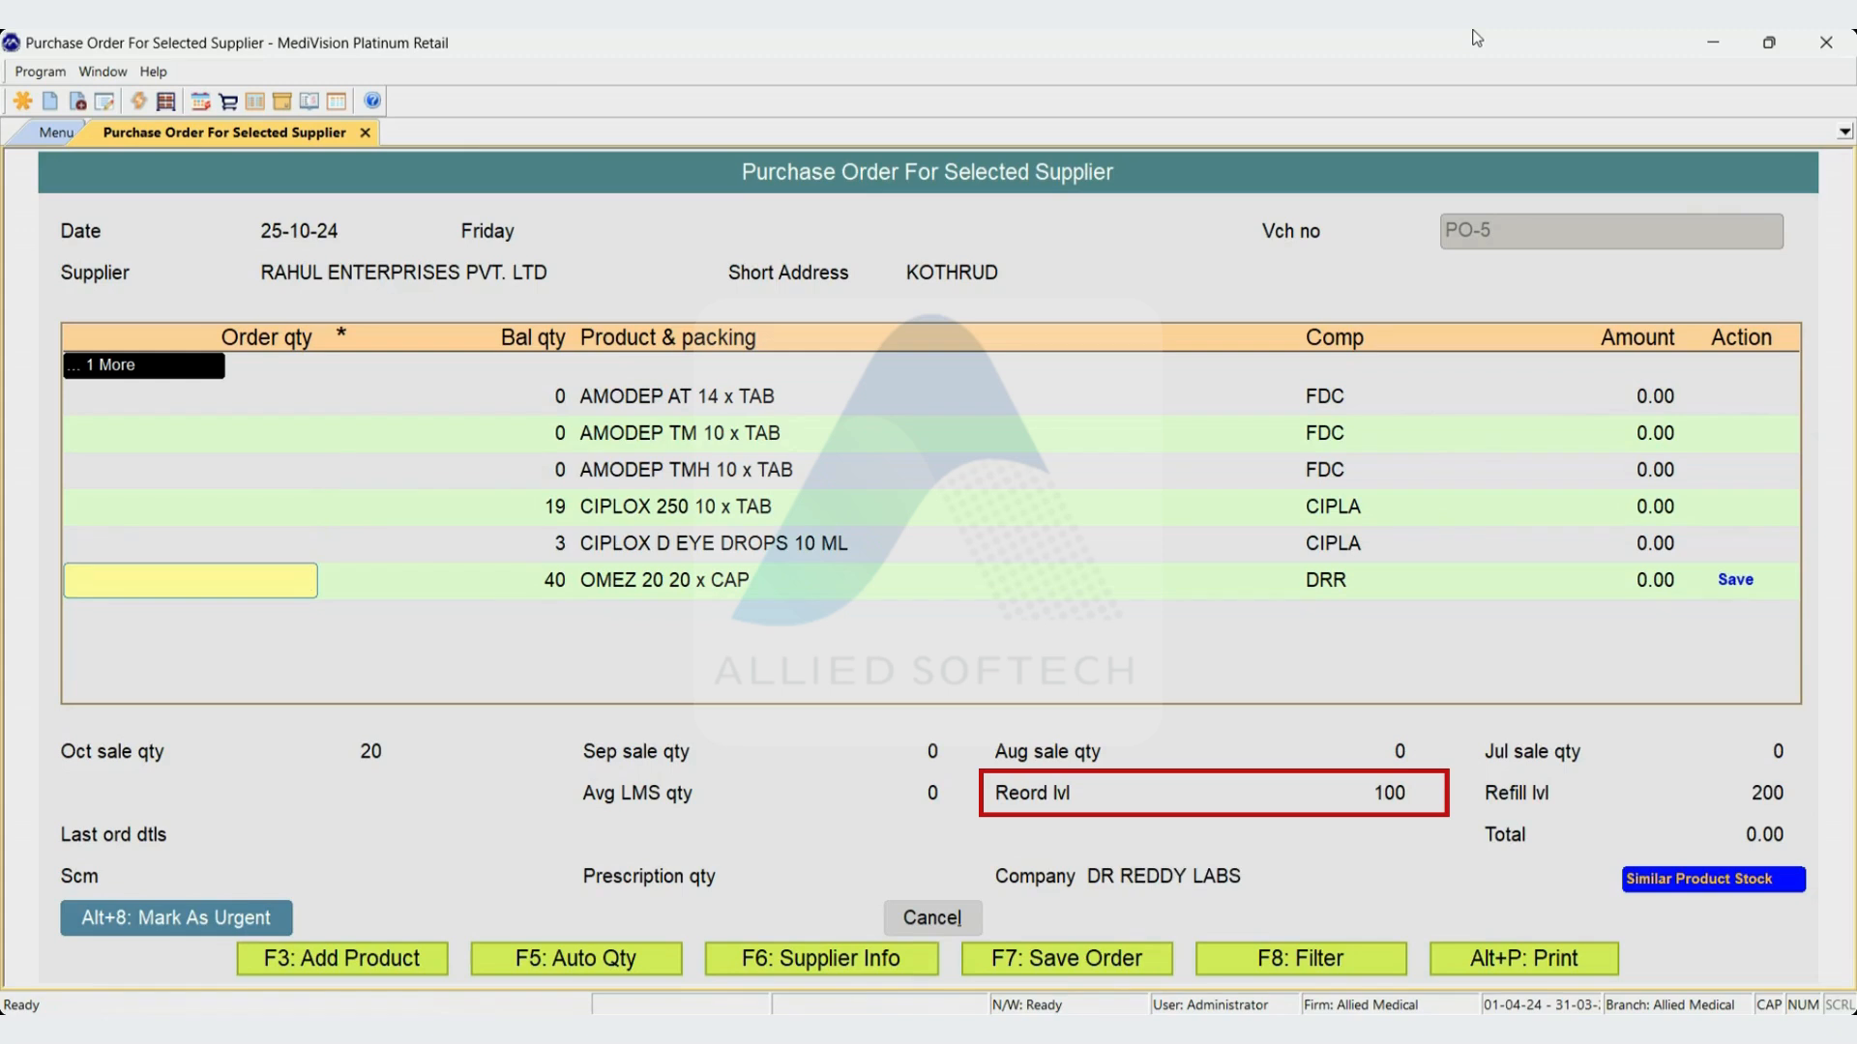
key("Up")
key("Up")
key("Up")
key("Up")
key("Up")
key("Up")
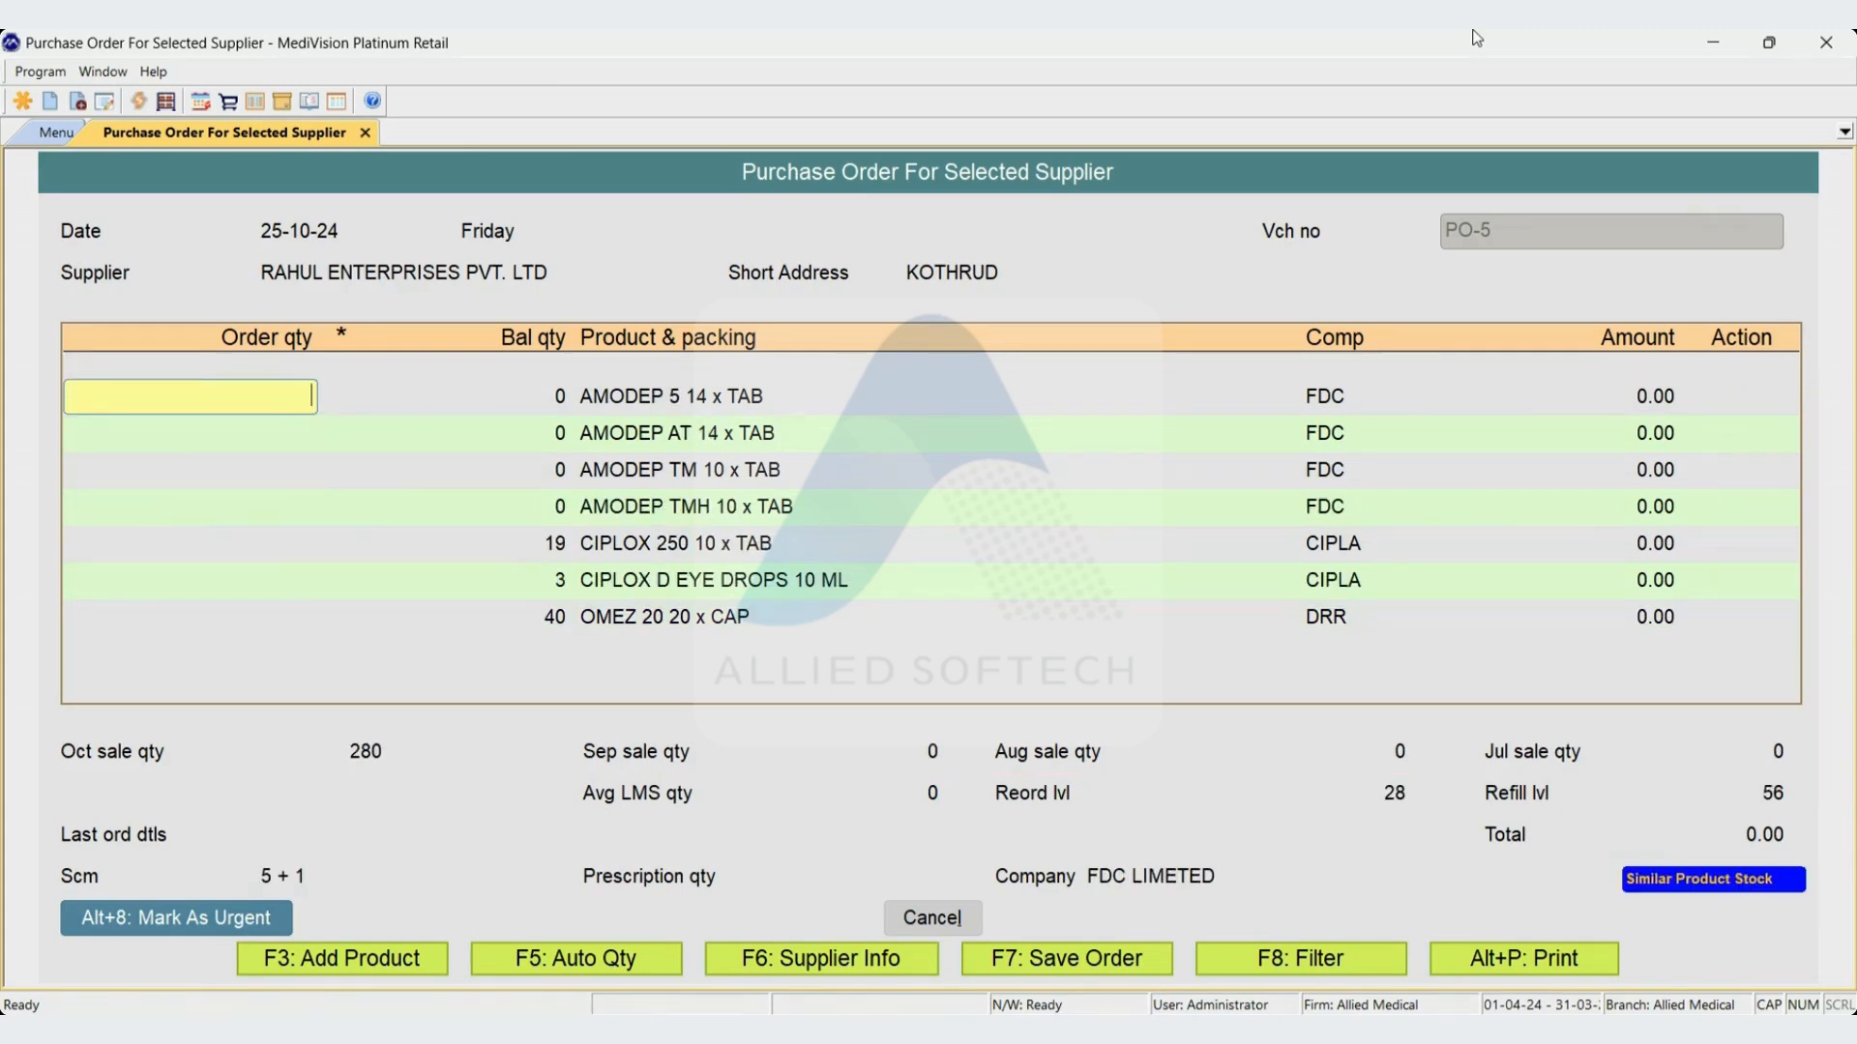
key("F7")
key("Return")
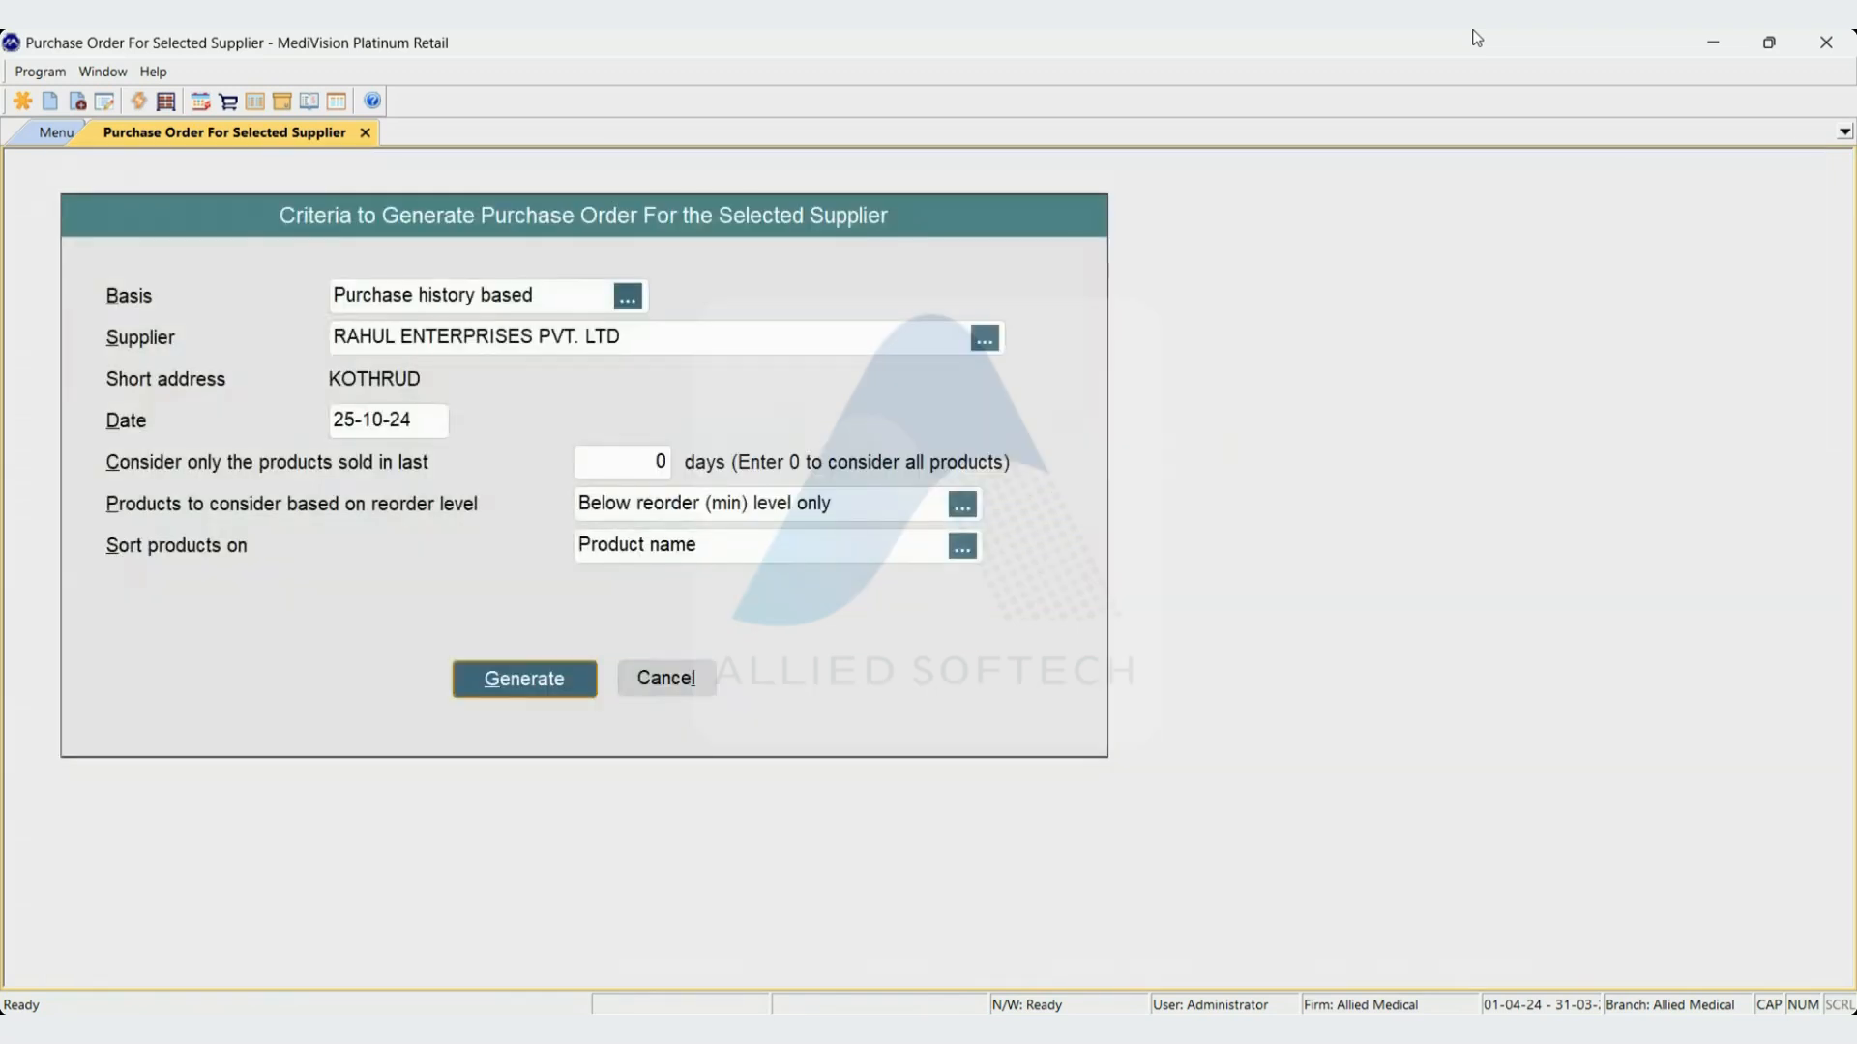
Change the basis to Supplier-company link based and the reorder level option to All, keeping the supplier, 0 days and Product name sort
key("shift+Tab")
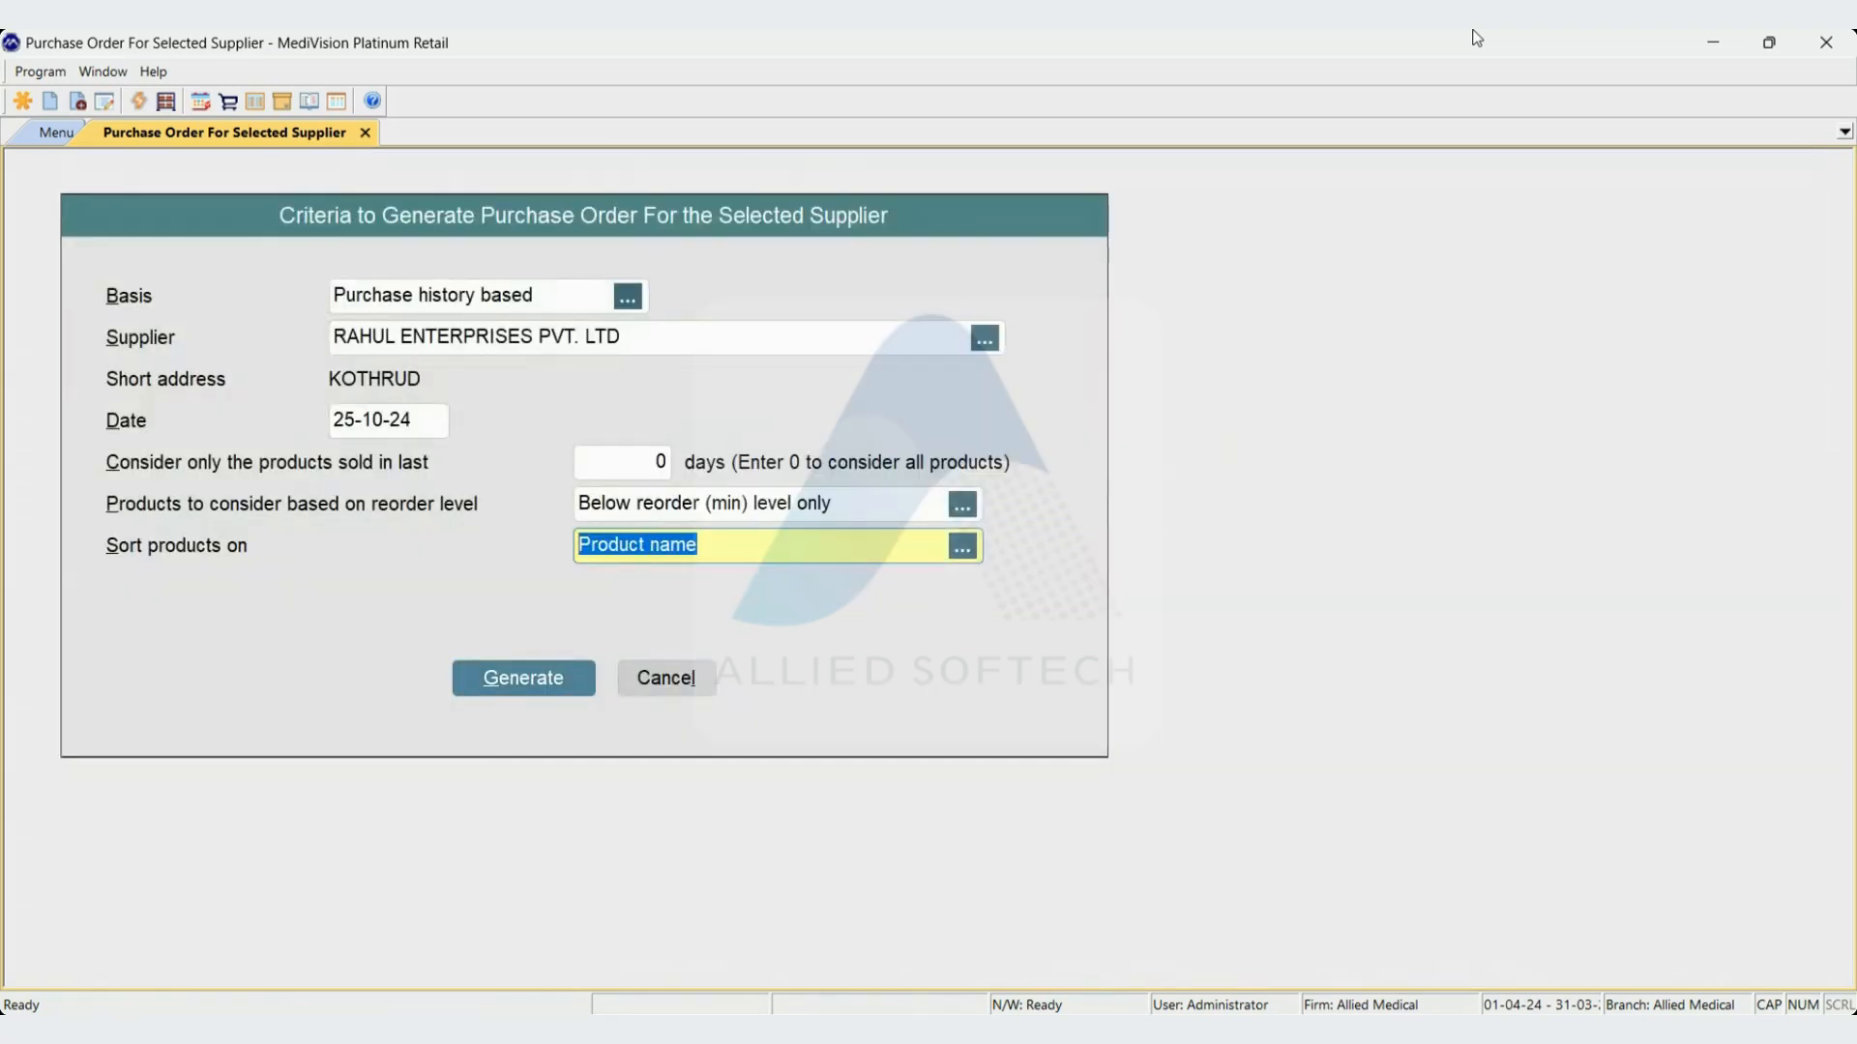
key("shift+Tab")
key("shift+Tab")
key("shift+Tab")
key("shift+Tab")
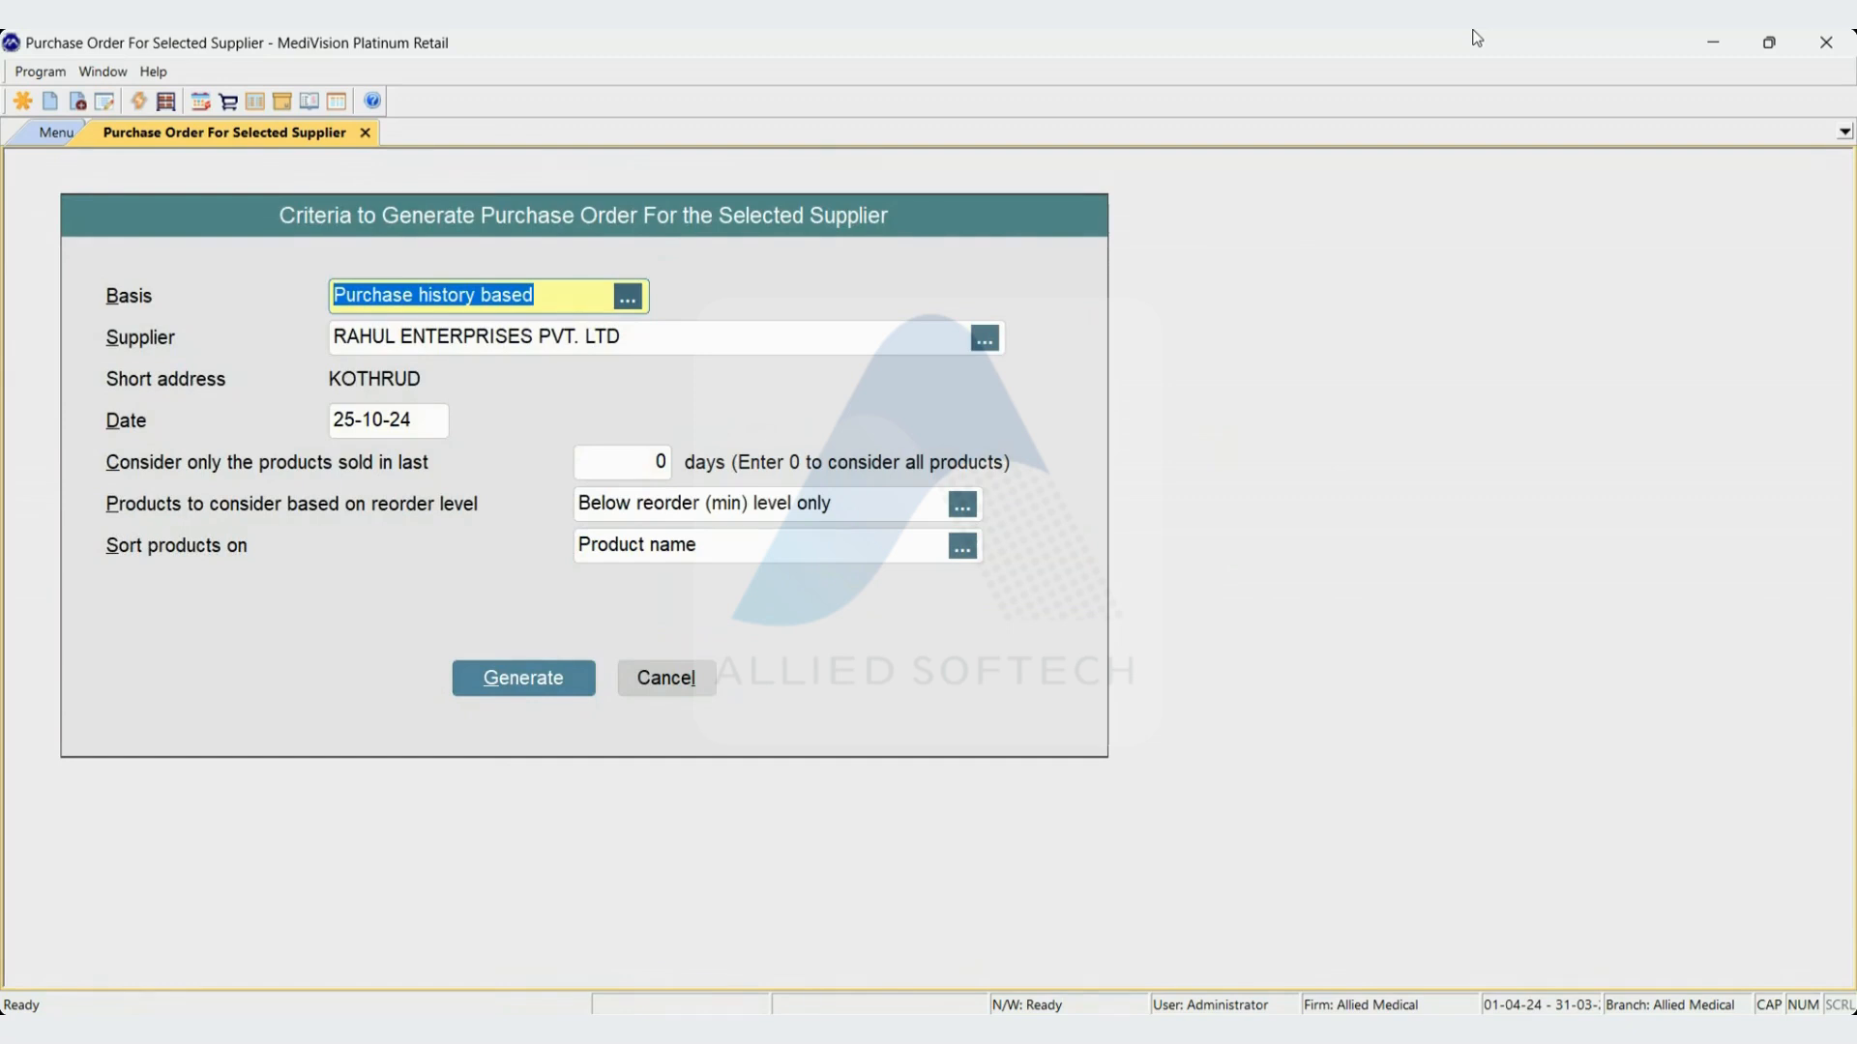
key("space")
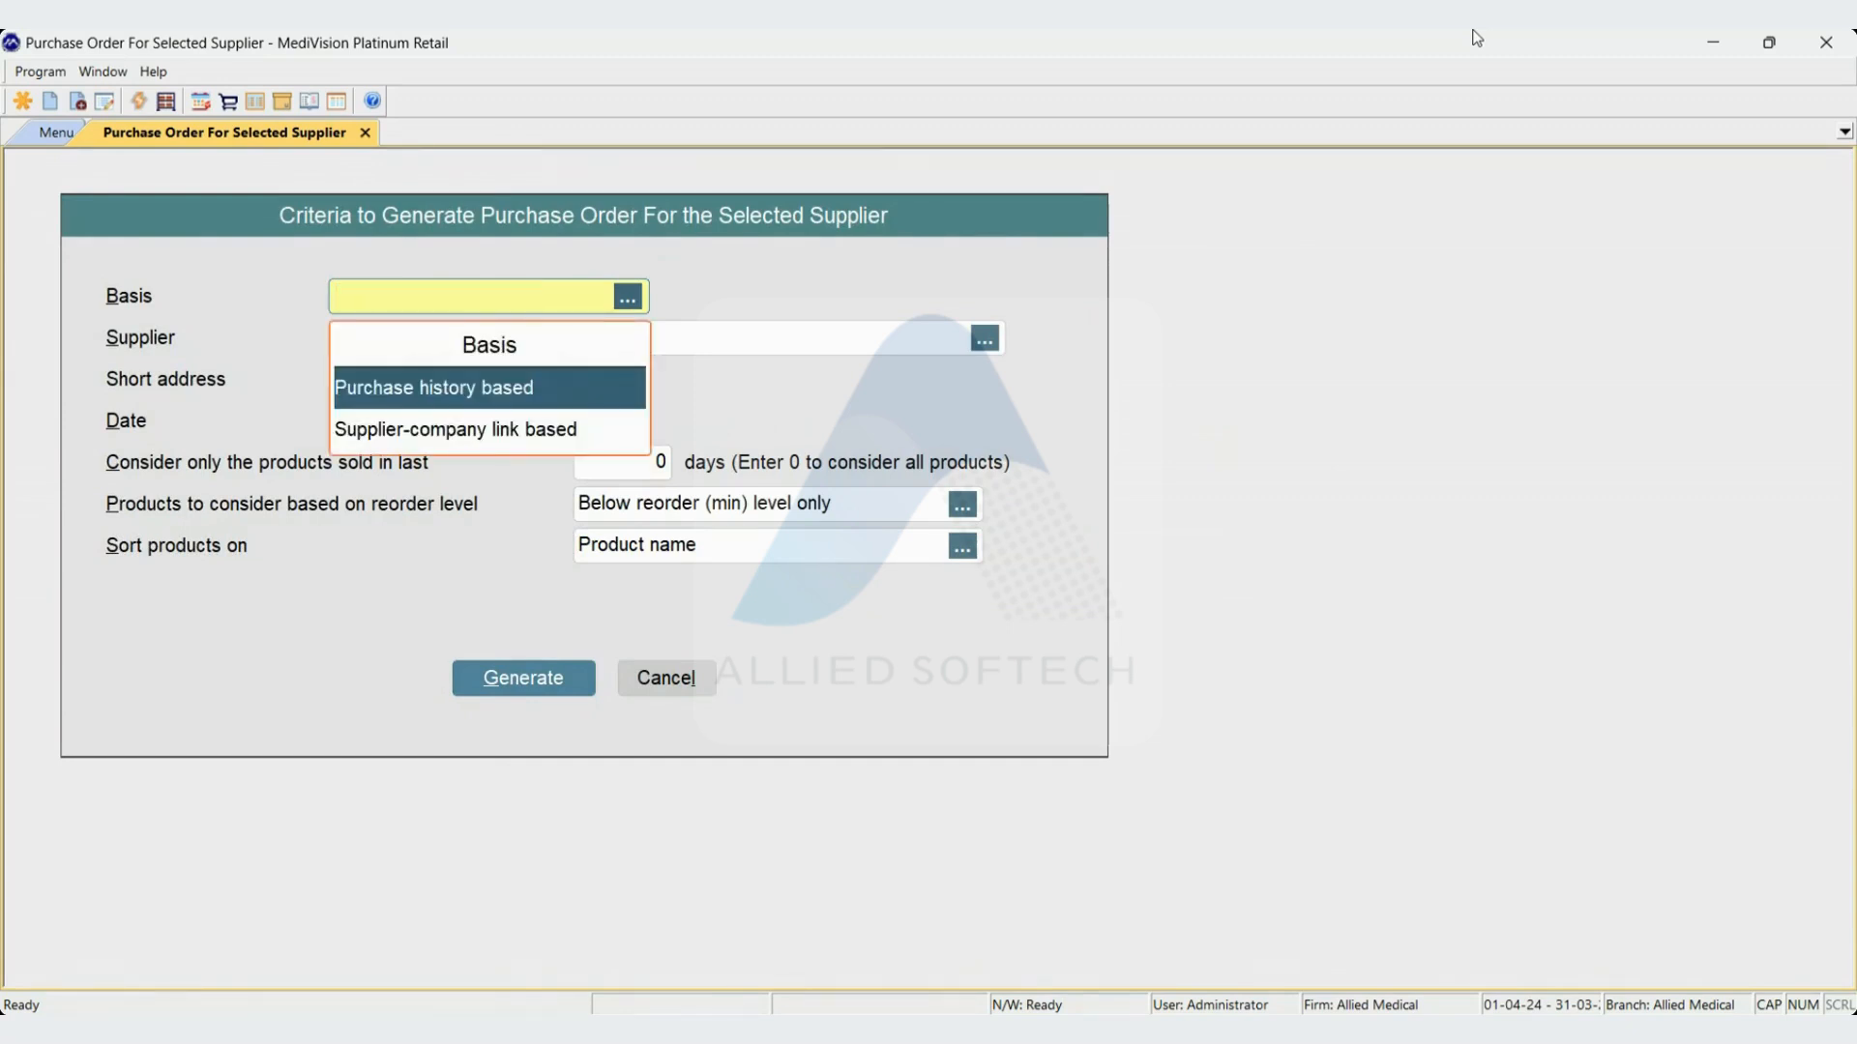
key("Down")
key("Return")
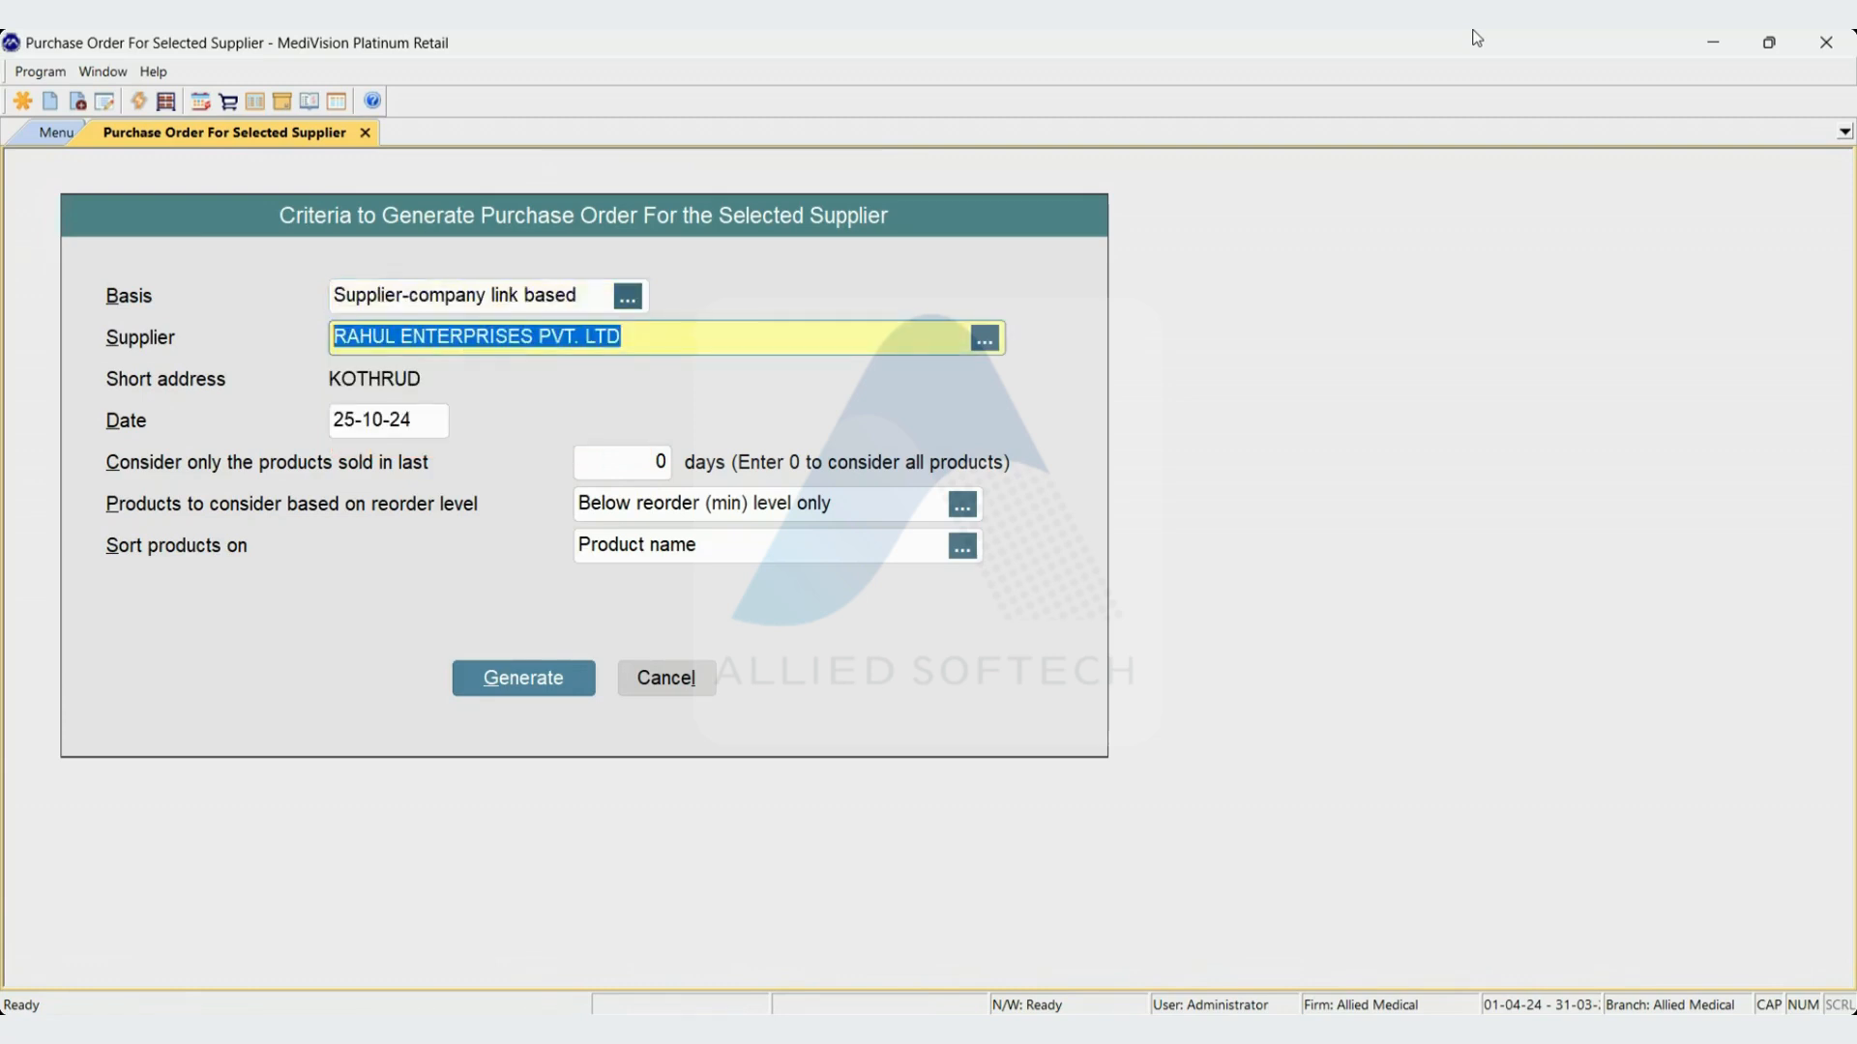
key("Return")
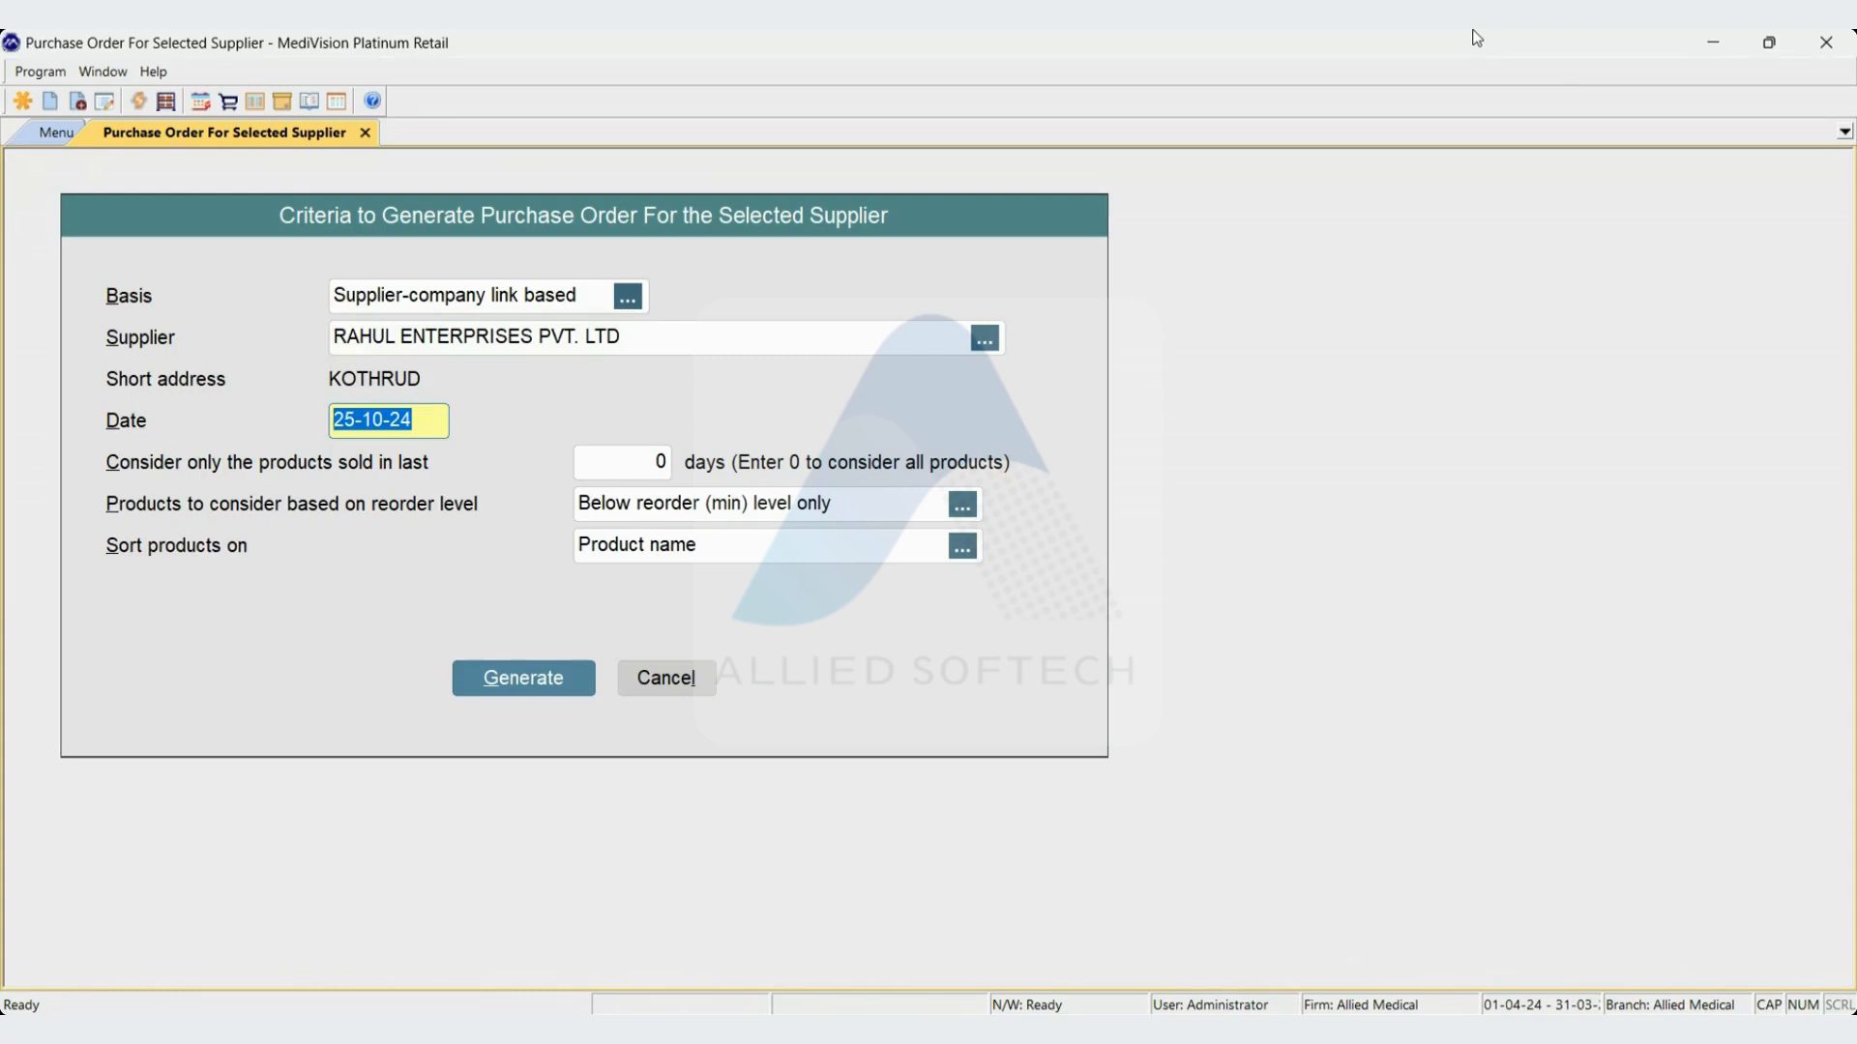
key("Return")
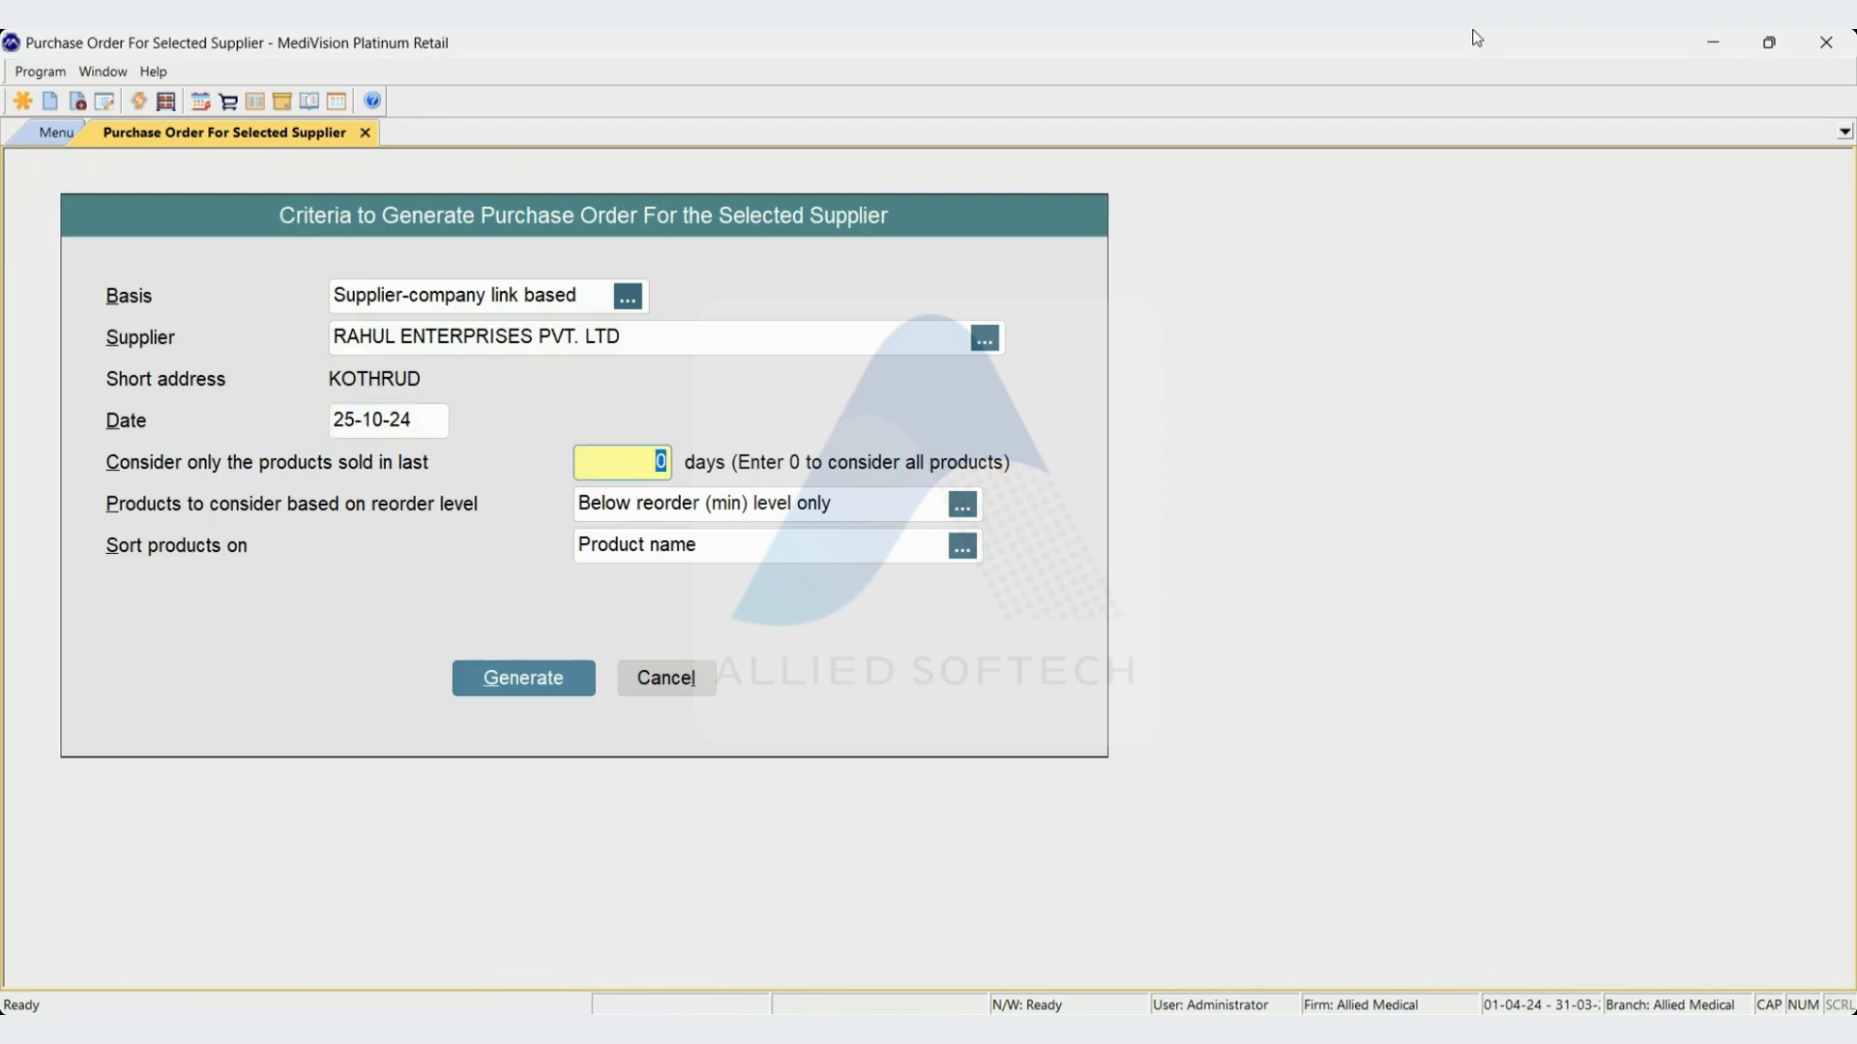
key("Return")
key("Return")
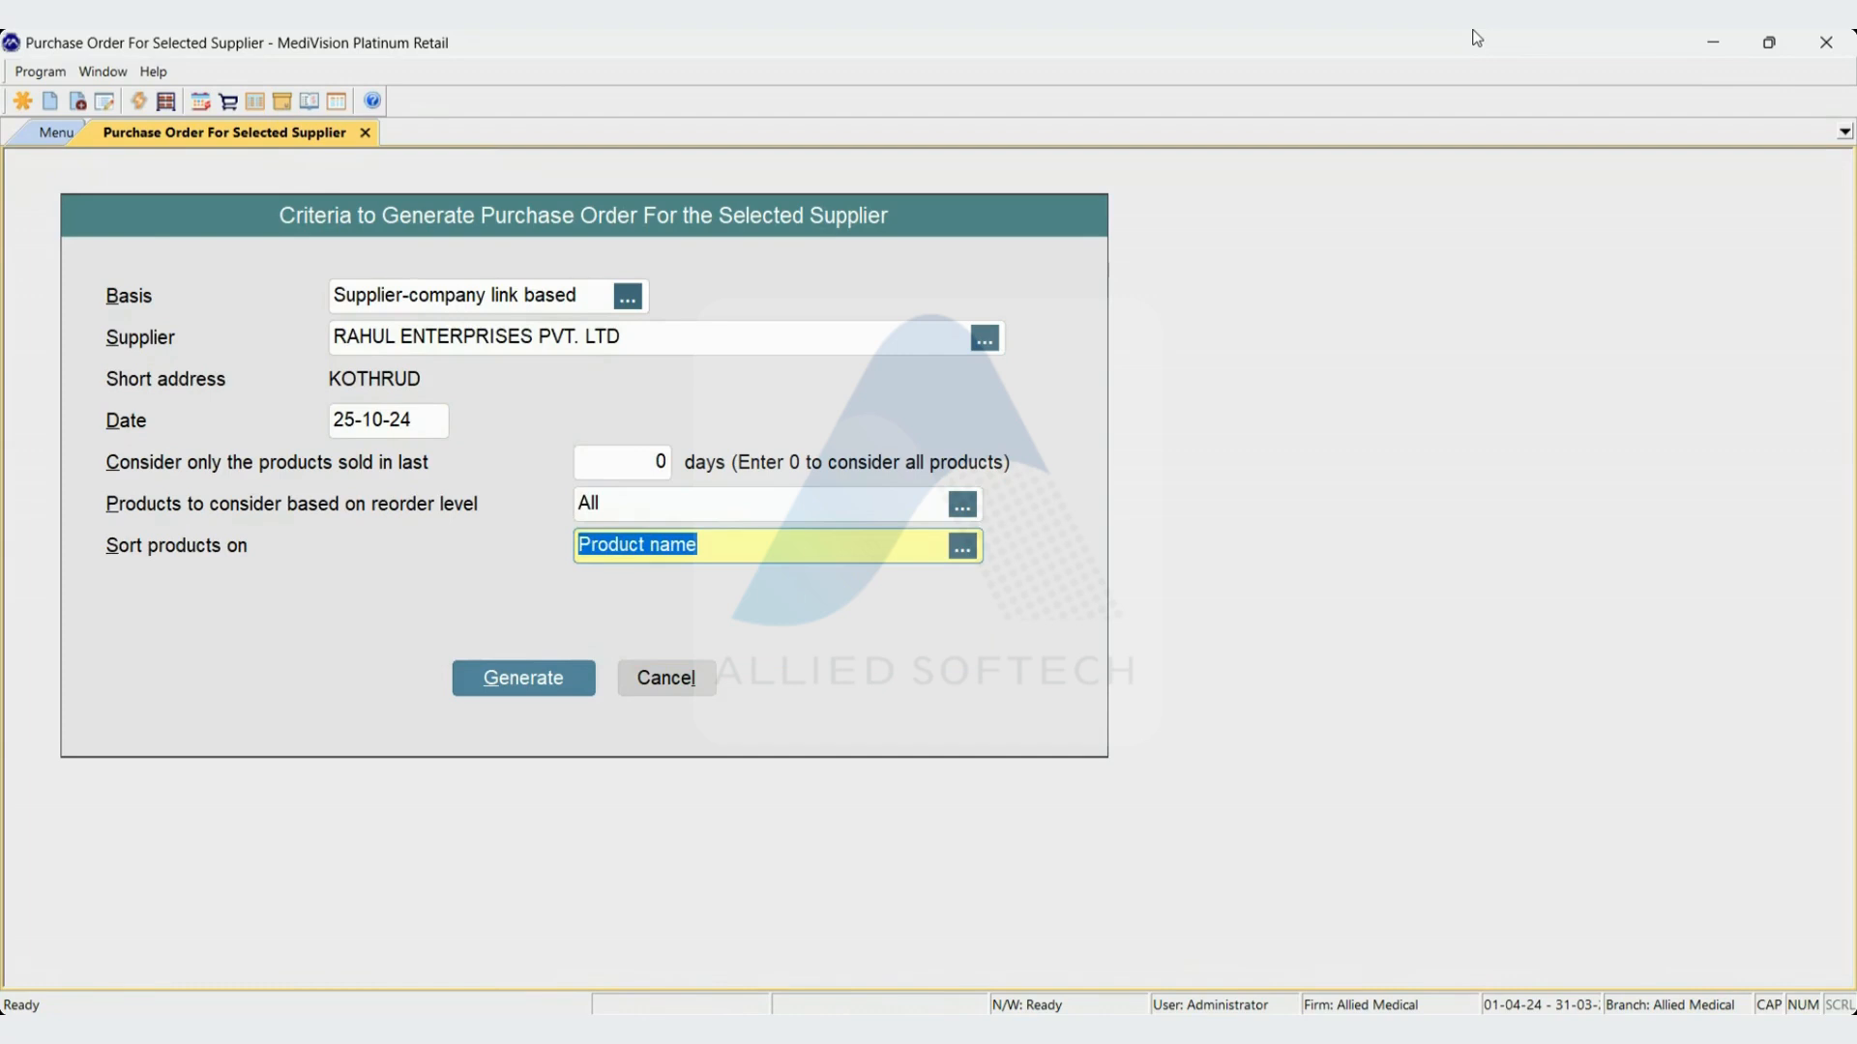
key("Return")
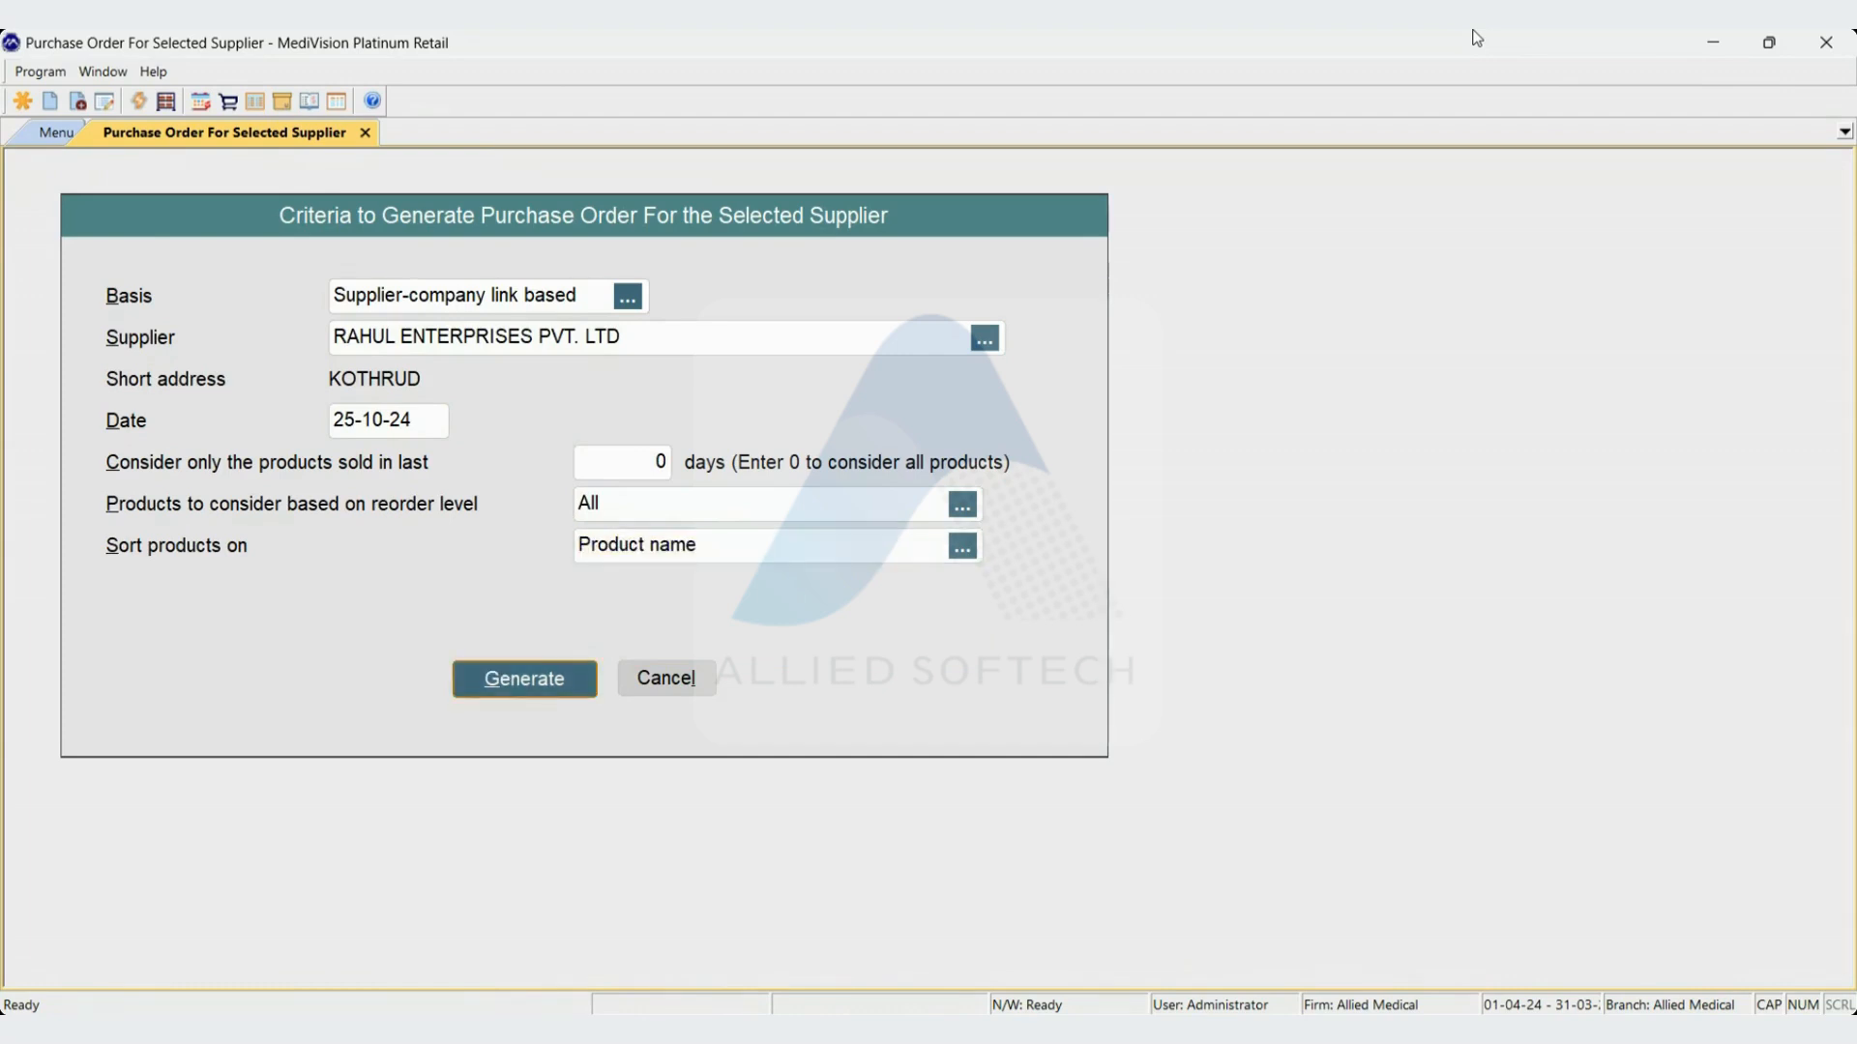
Generate the supplier-company link based order for all products and look down through the product list
key("Return")
key("Down")
key("Down")
key("Down")
key("Down")
key("Down")
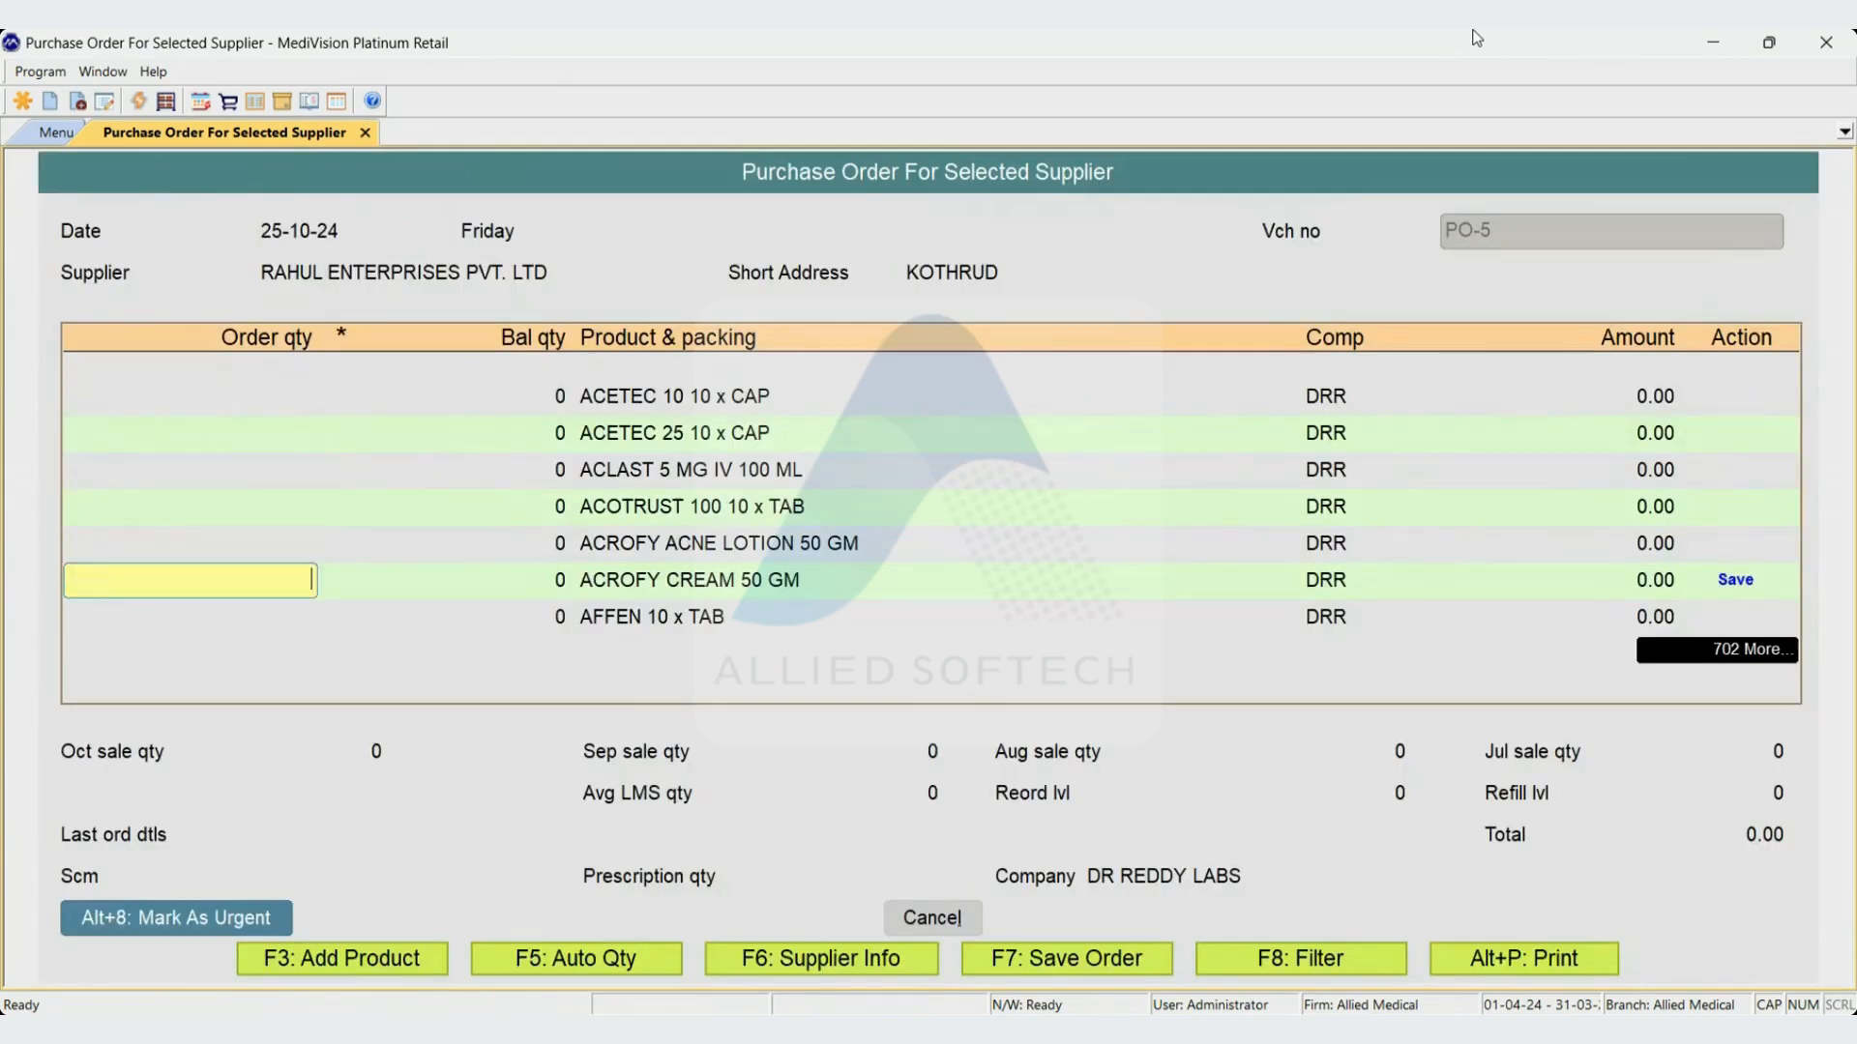
key("Down")
key("Down")
key("Down")
key("Down")
key("Down")
key("Down")
key("Down")
key("Down")
key("Down")
key("Down")
key("Down")
key("Down")
key("Down")
key("Down")
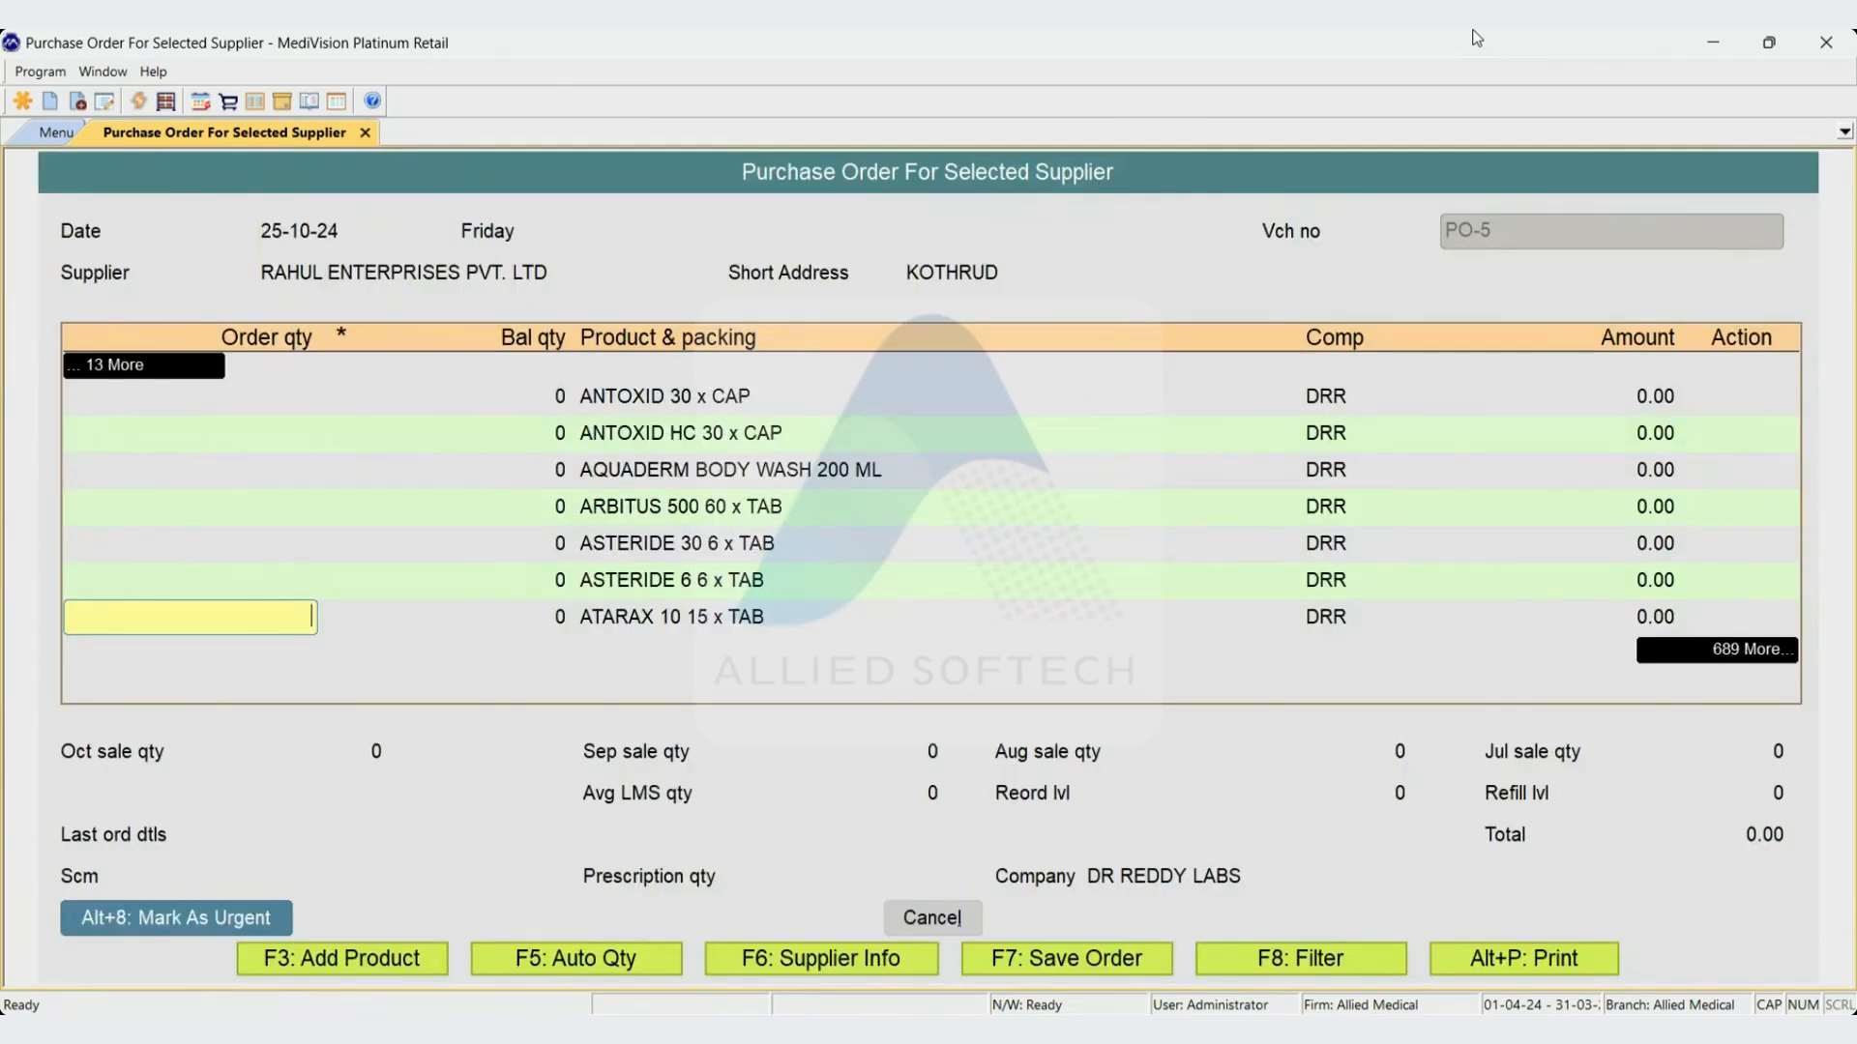
key("Down")
key("Down")
key("Down")
key("Down")
key("Down")
key("Down")
key("Down")
key("Down")
key("Down")
key("Down")
key("Down")
key("Down")
key("Down")
key("Down")
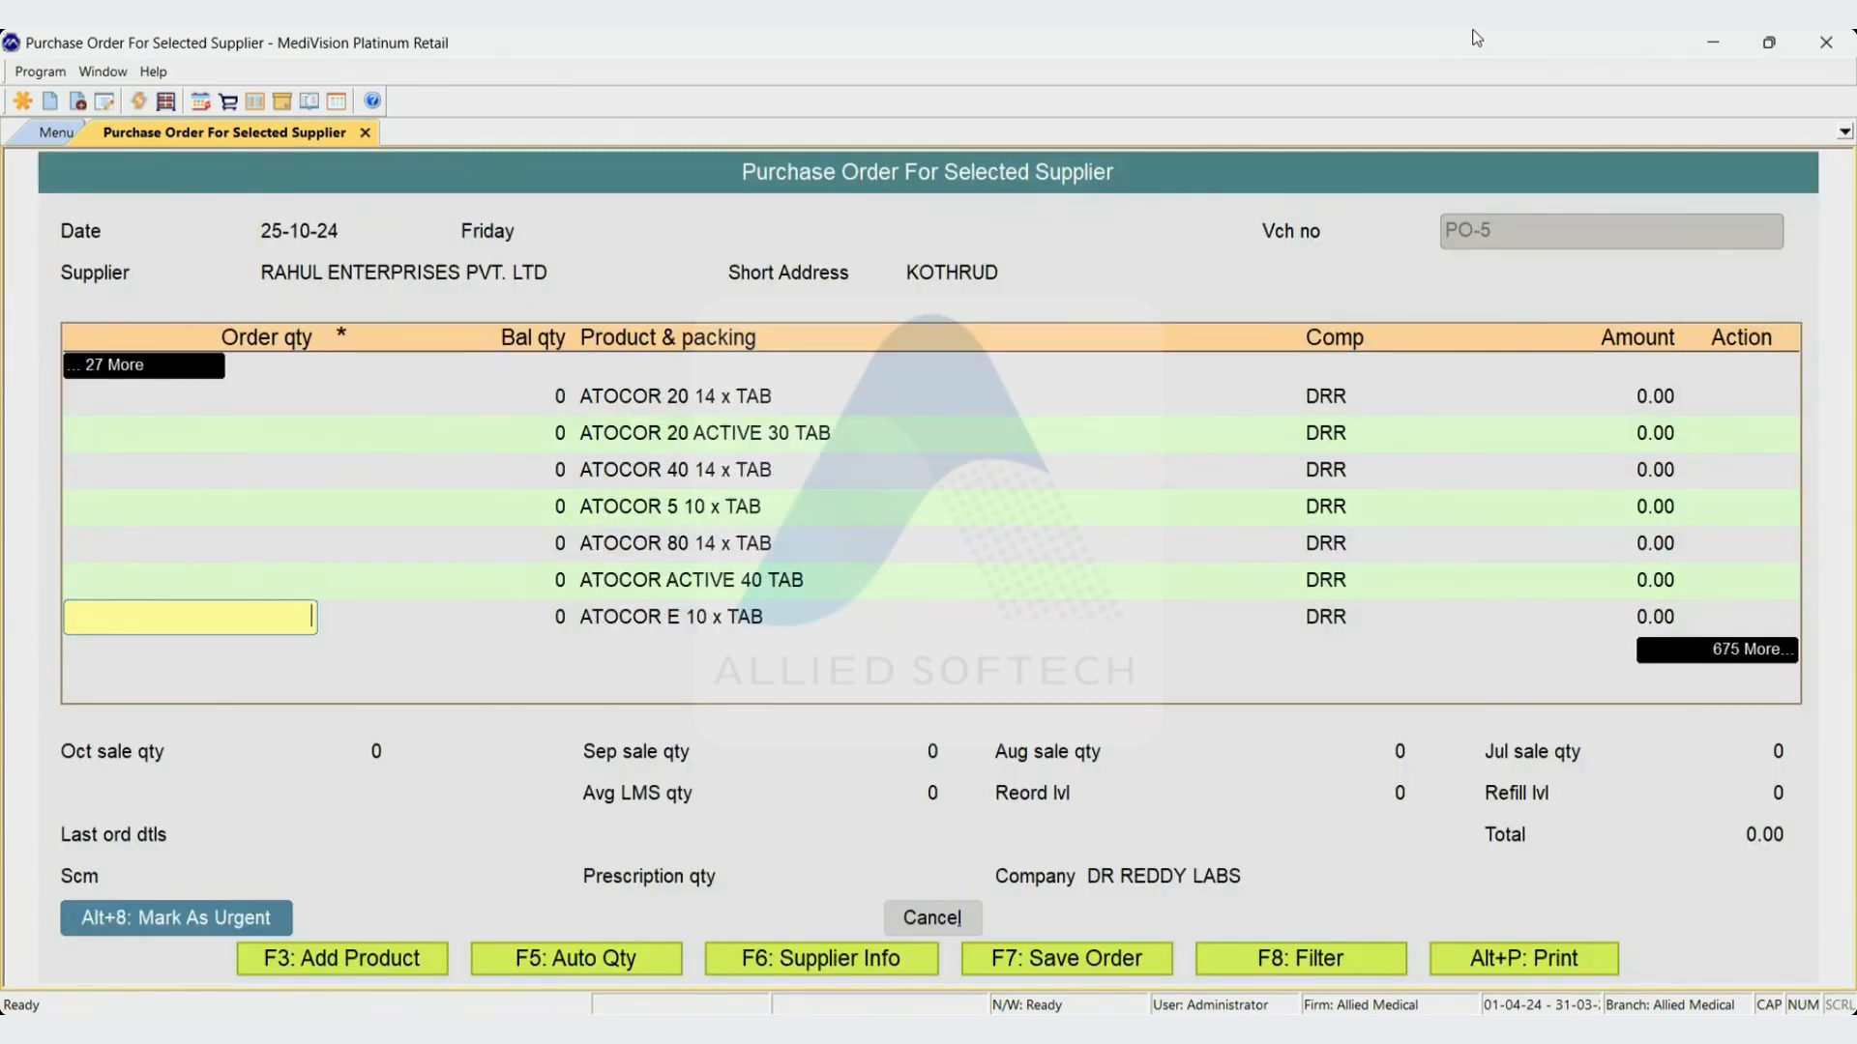
key("Down")
key("Down")
key("Down")
key("Down")
key("Down")
key("Down")
key("Down")
key("Down")
key("Down")
key("Down")
key("Down")
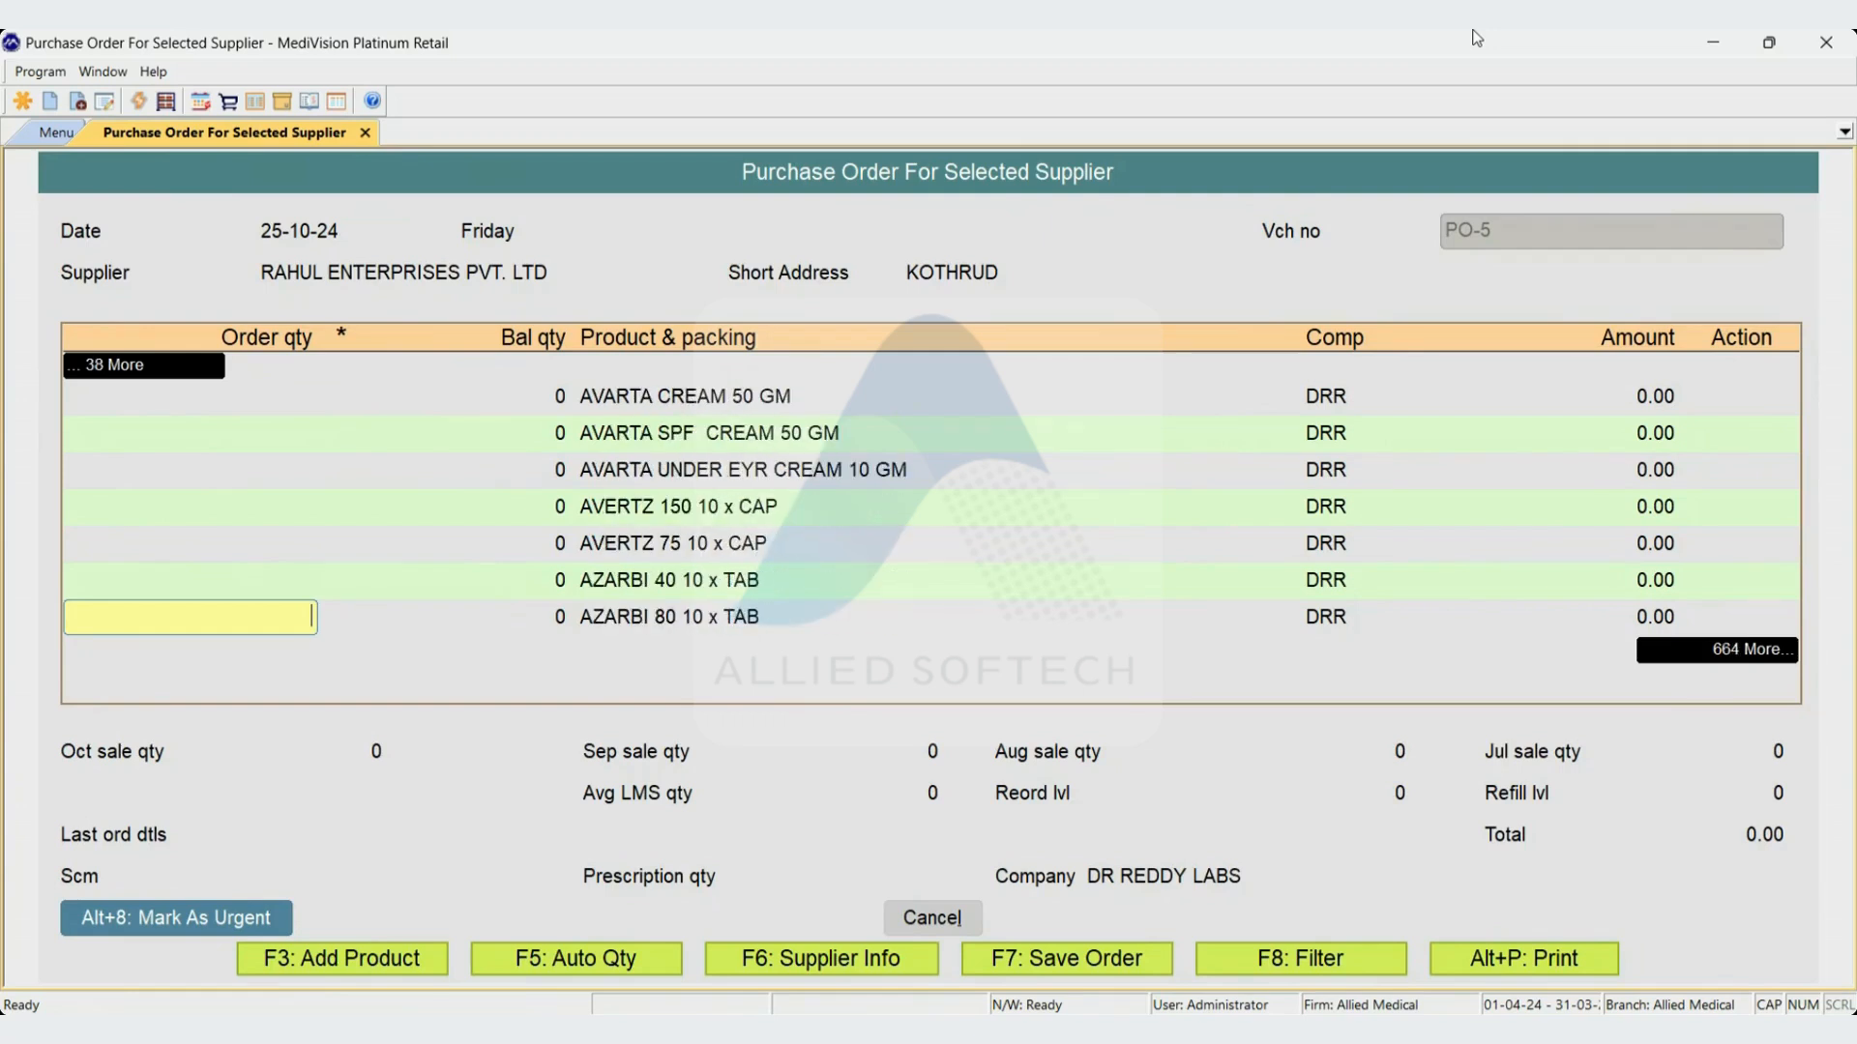
key("Down")
key("Down")
key("Down")
key("Down")
key("Down")
key("Down")
key("Down")
key("Down")
key("Down")
key("Down")
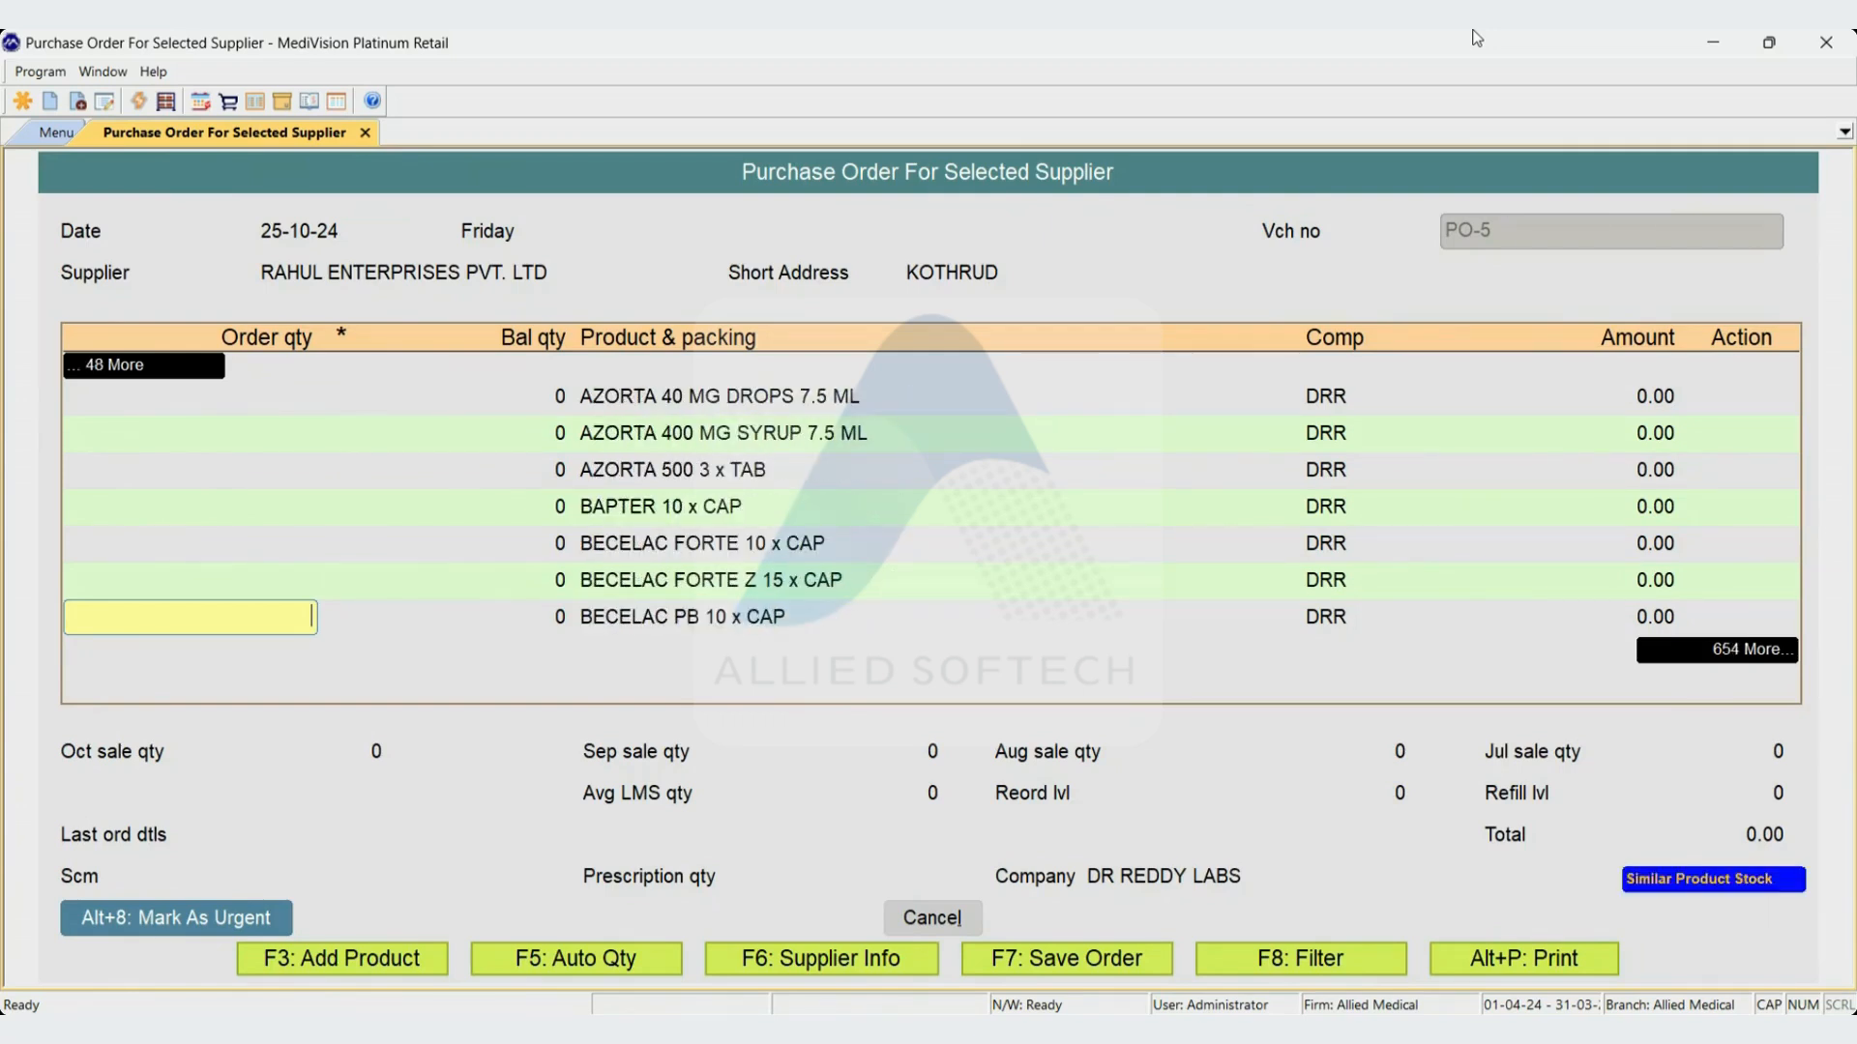
key("Down")
key("Down")
Go back through the product list to ACETEC 10 and close the order without entering any quantities
key("Up")
key("Up")
key("Up")
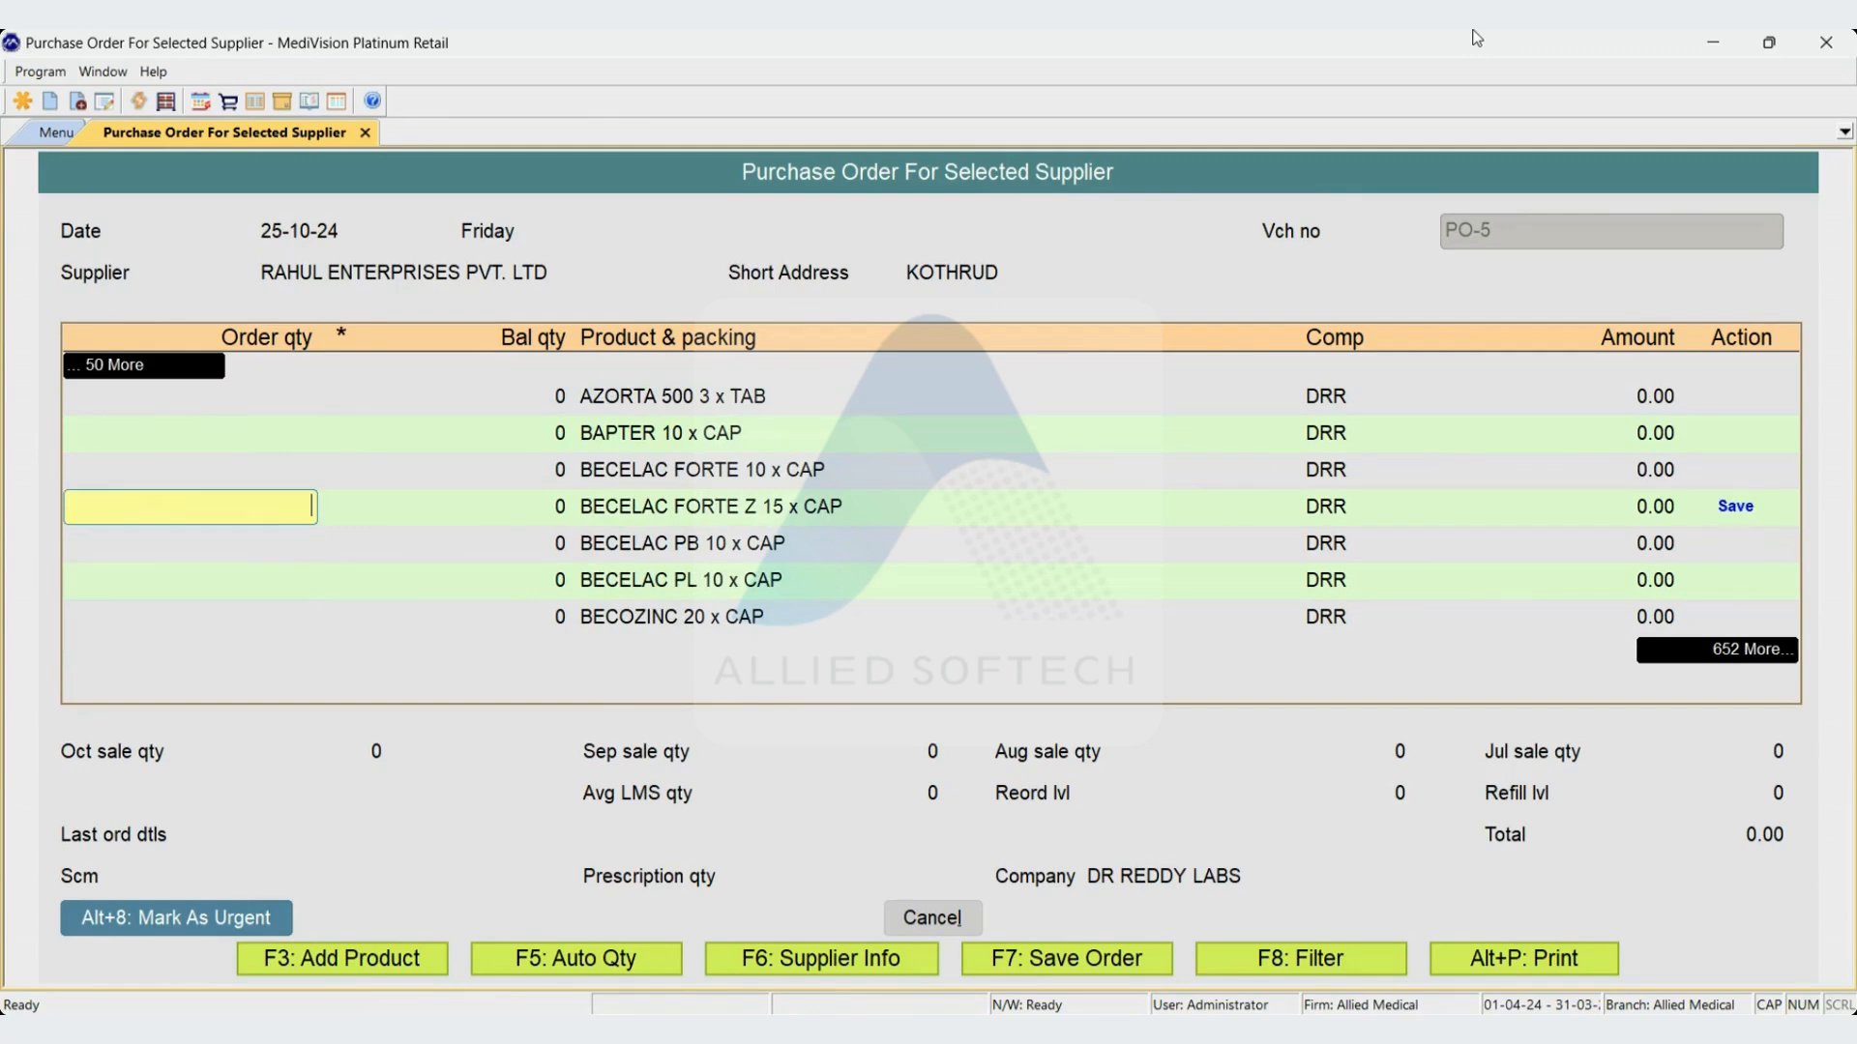
key("Up")
key("Up")
key("Up")
key("Up")
key("Up")
key("Up")
key("Up")
key("Up")
key("Up")
key("Up")
key("Up")
key("Up")
key("Up")
key("Up")
key("Up")
key("Up")
key("Up")
key("Up")
key("Up")
key("Up")
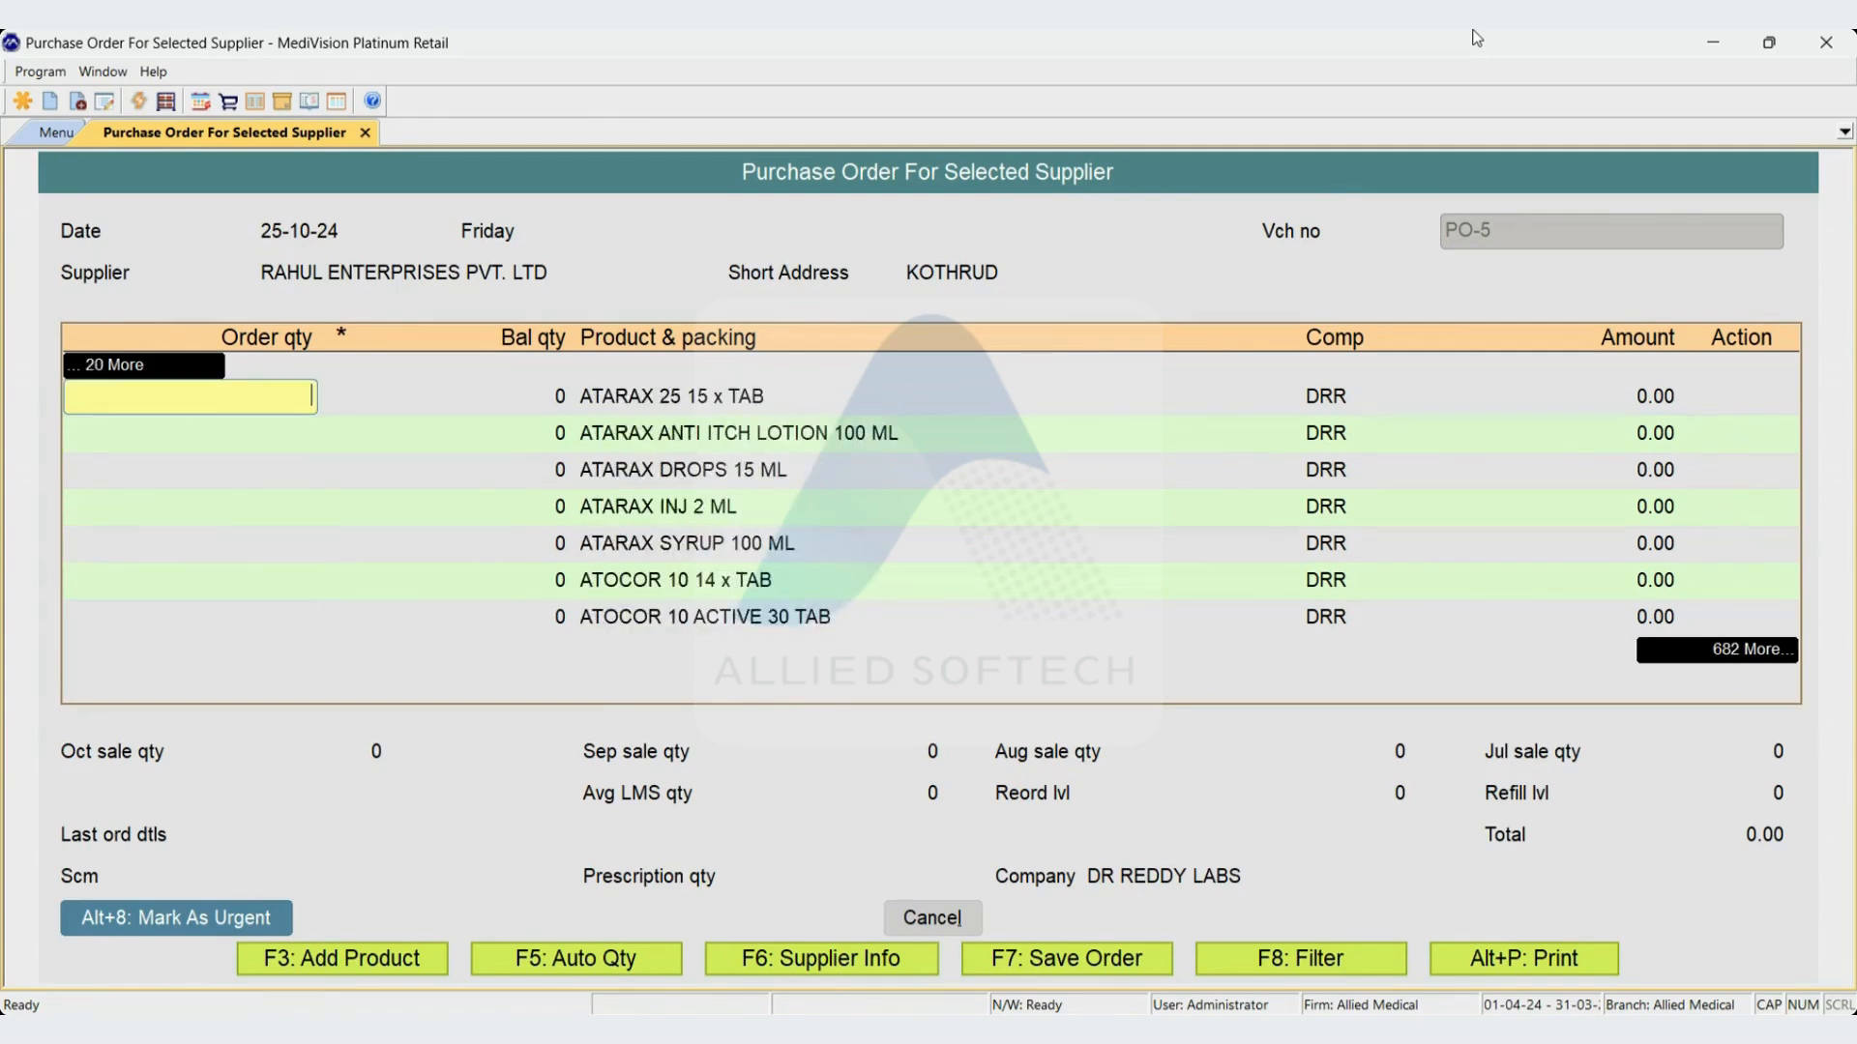
key("Up")
key("Up")
key("Up")
key("Up")
key("Up")
key("Up")
key("Up")
key("Up")
key("Up")
key("Up")
key("Up")
key("Up")
key("Up")
key("Up")
key("Up")
key("Up")
key("Up")
key("Up")
key("Up")
key("Up")
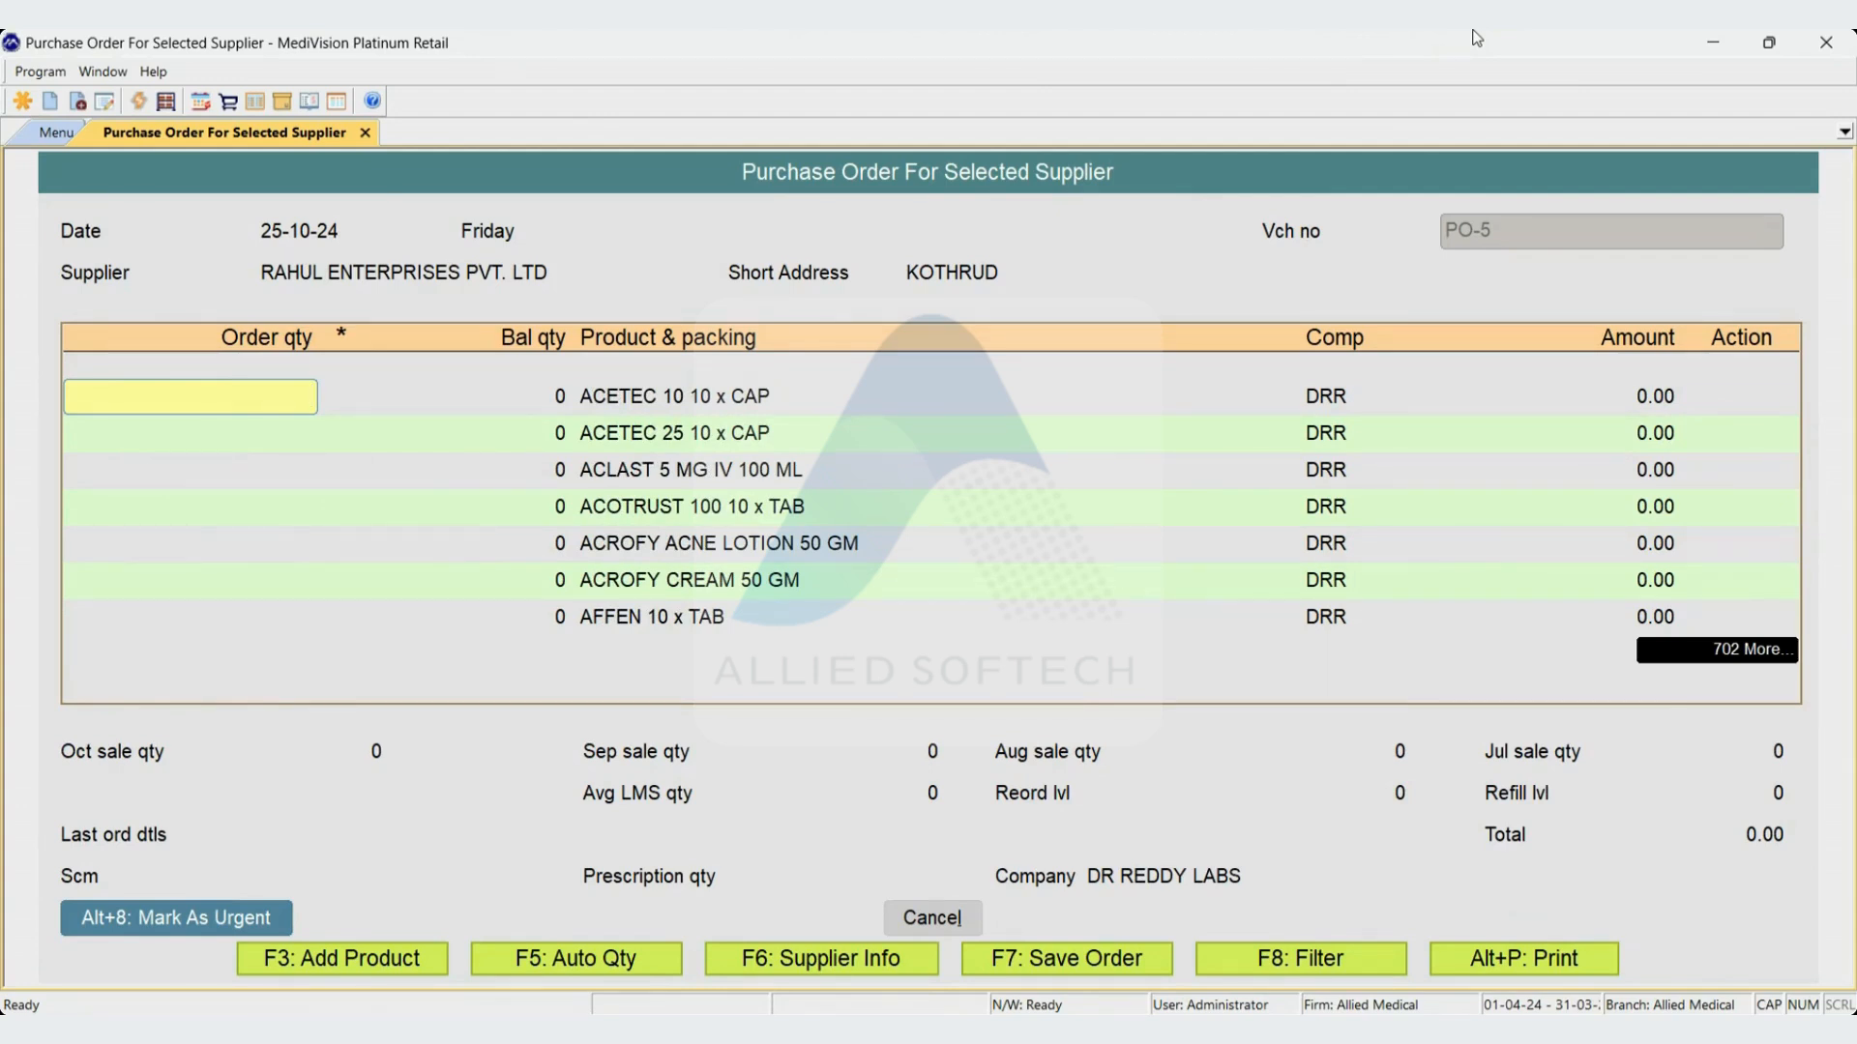
key("F7")
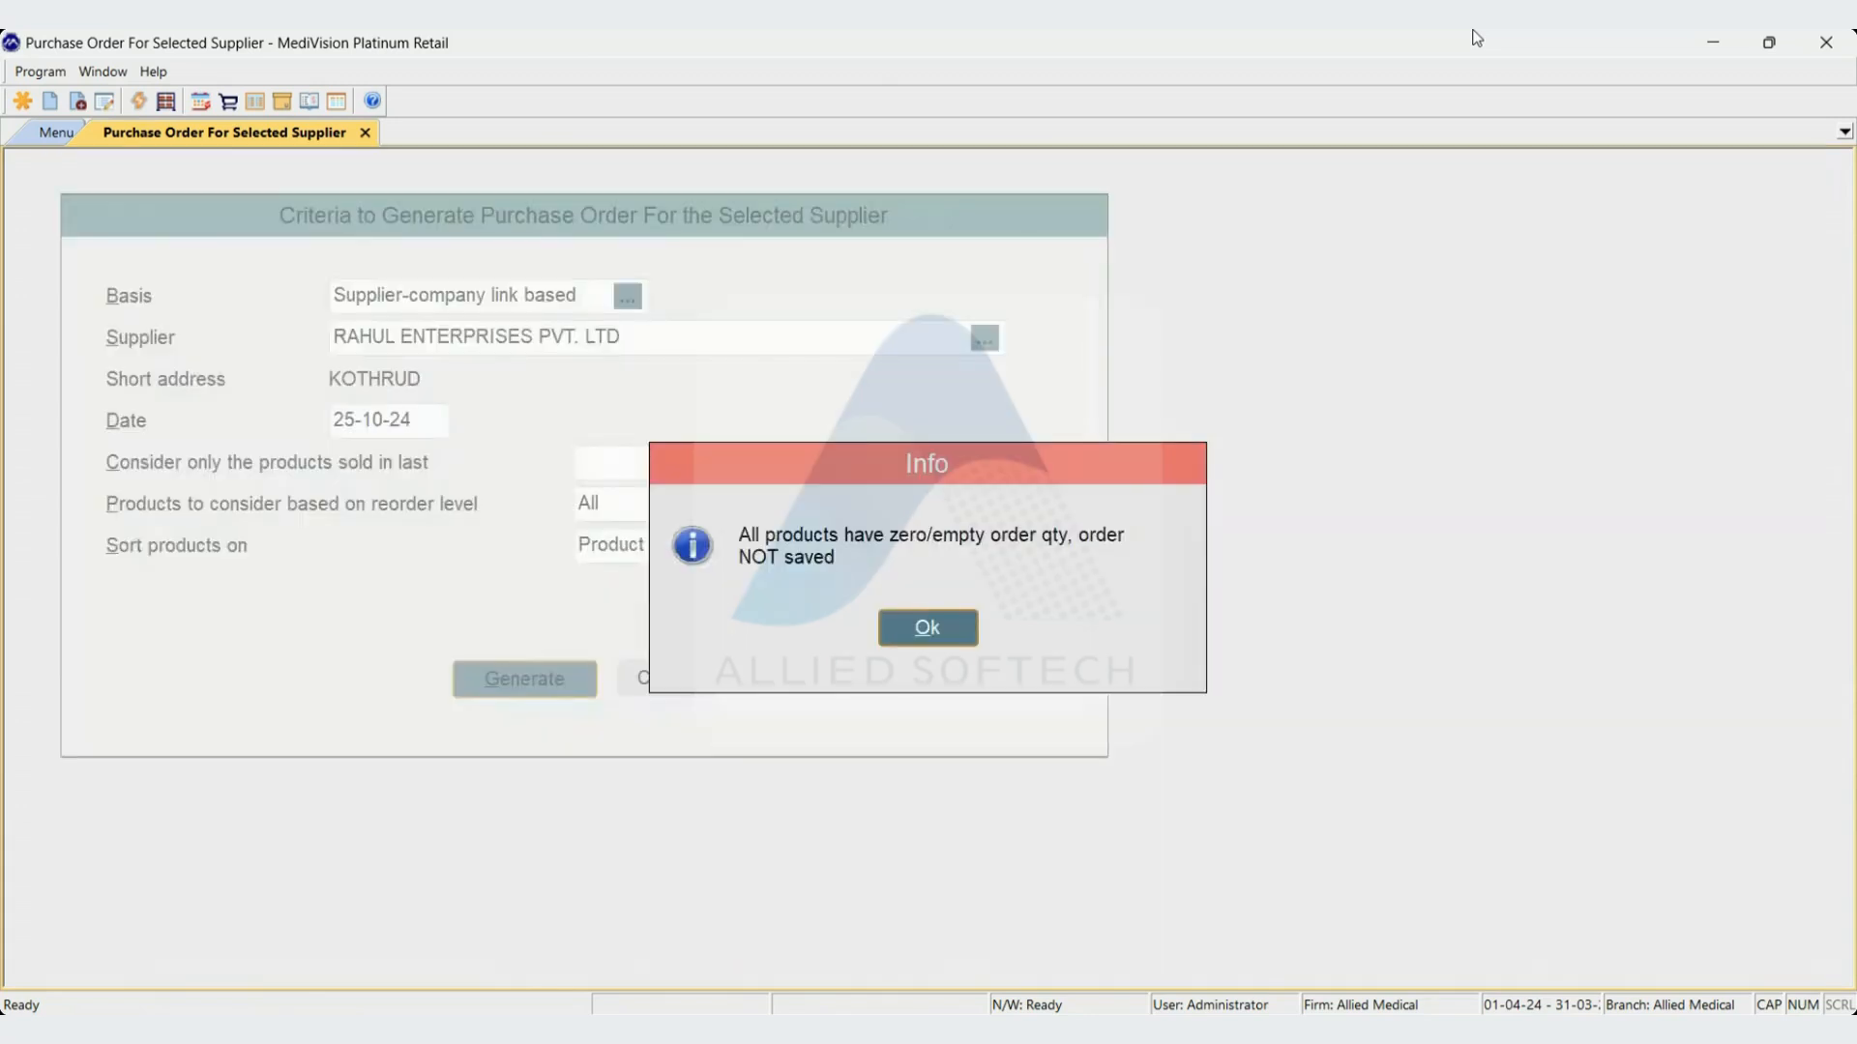
key("Return")
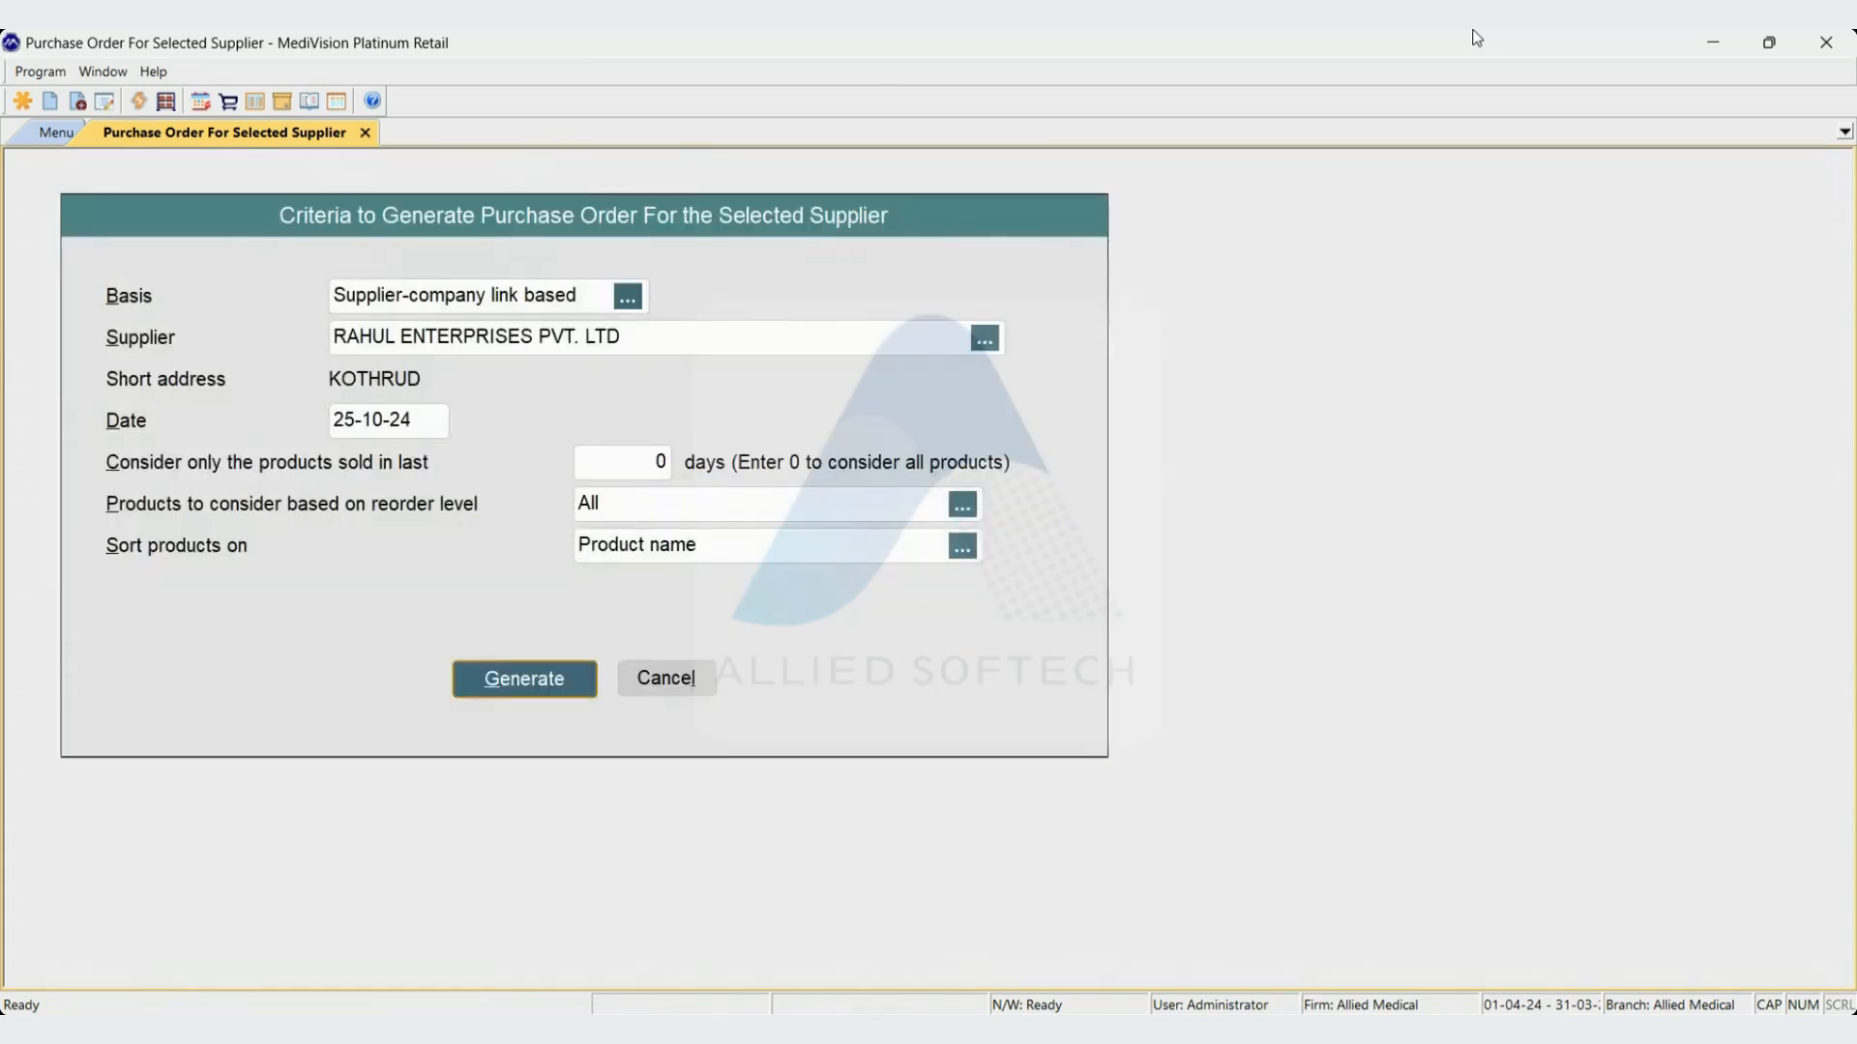
Set the sold-in-last days to 5, keeping All for reorder level and the sort on Product name
key("shift+Tab")
key("shift+Tab")
key("shift+Tab")
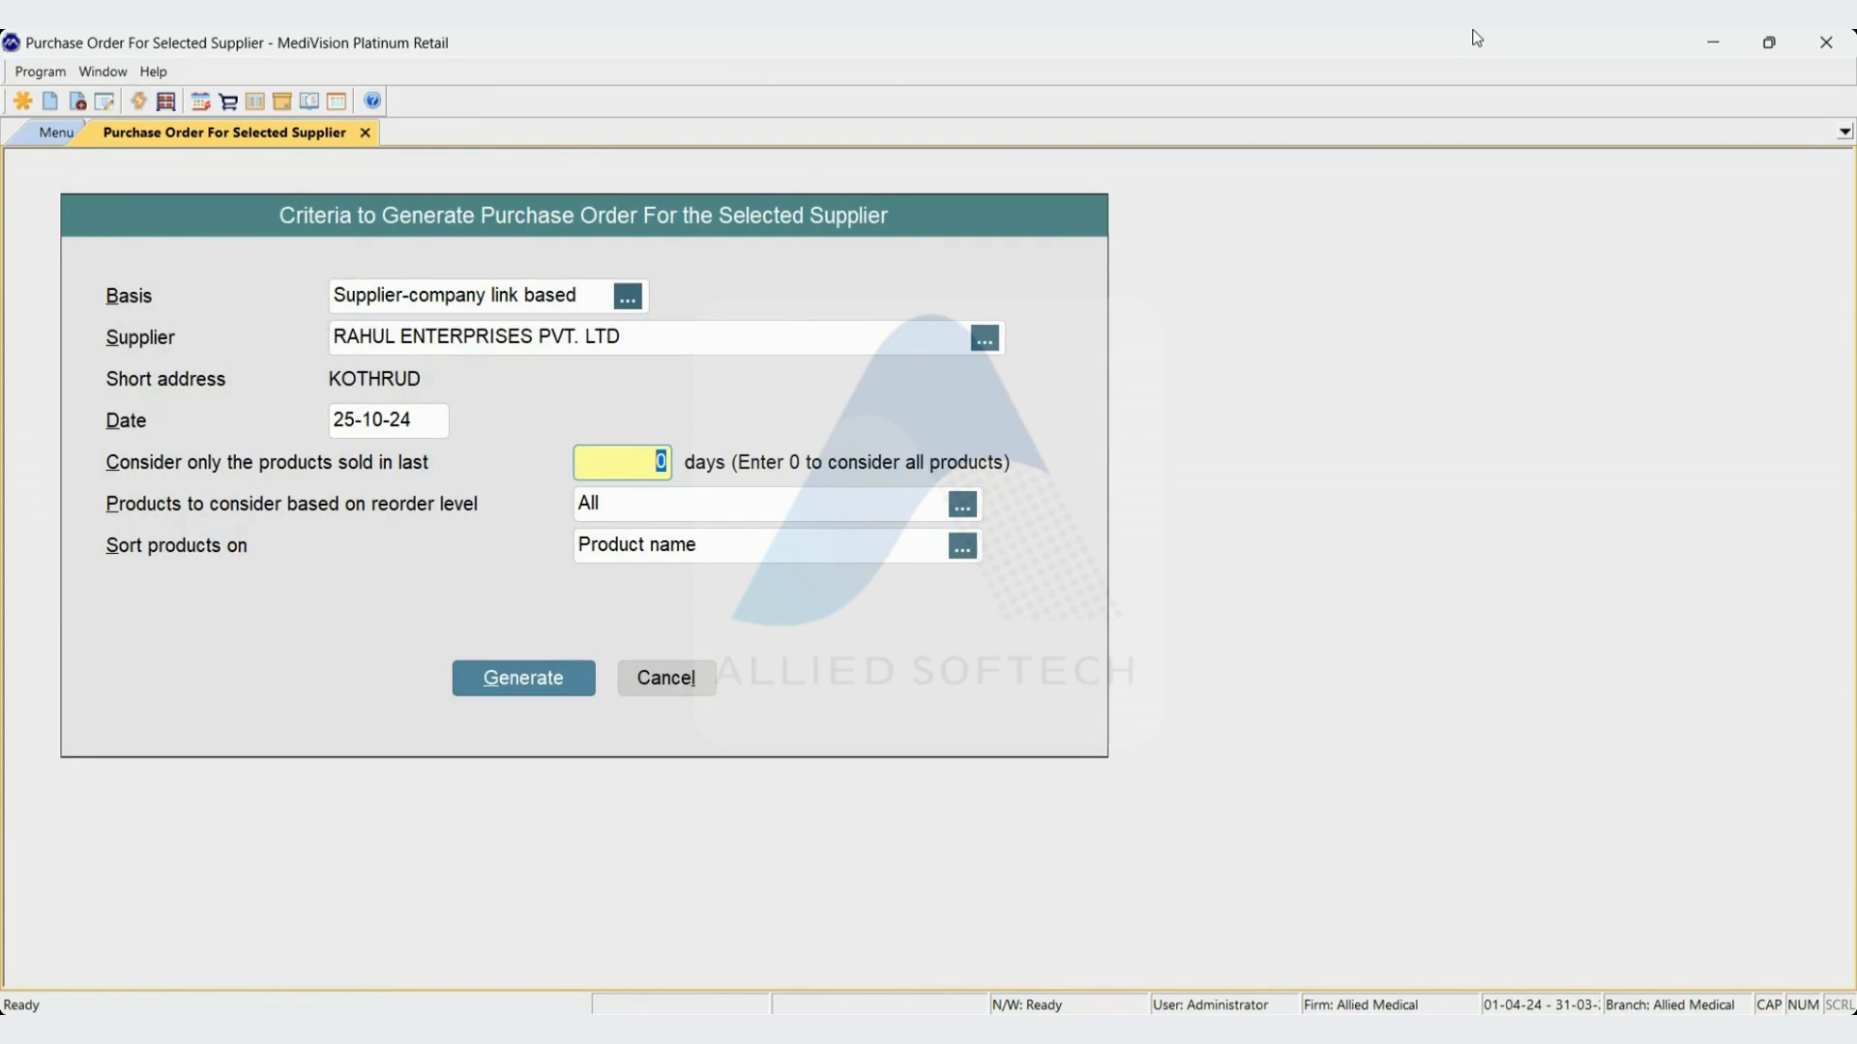
type("5")
key("Return")
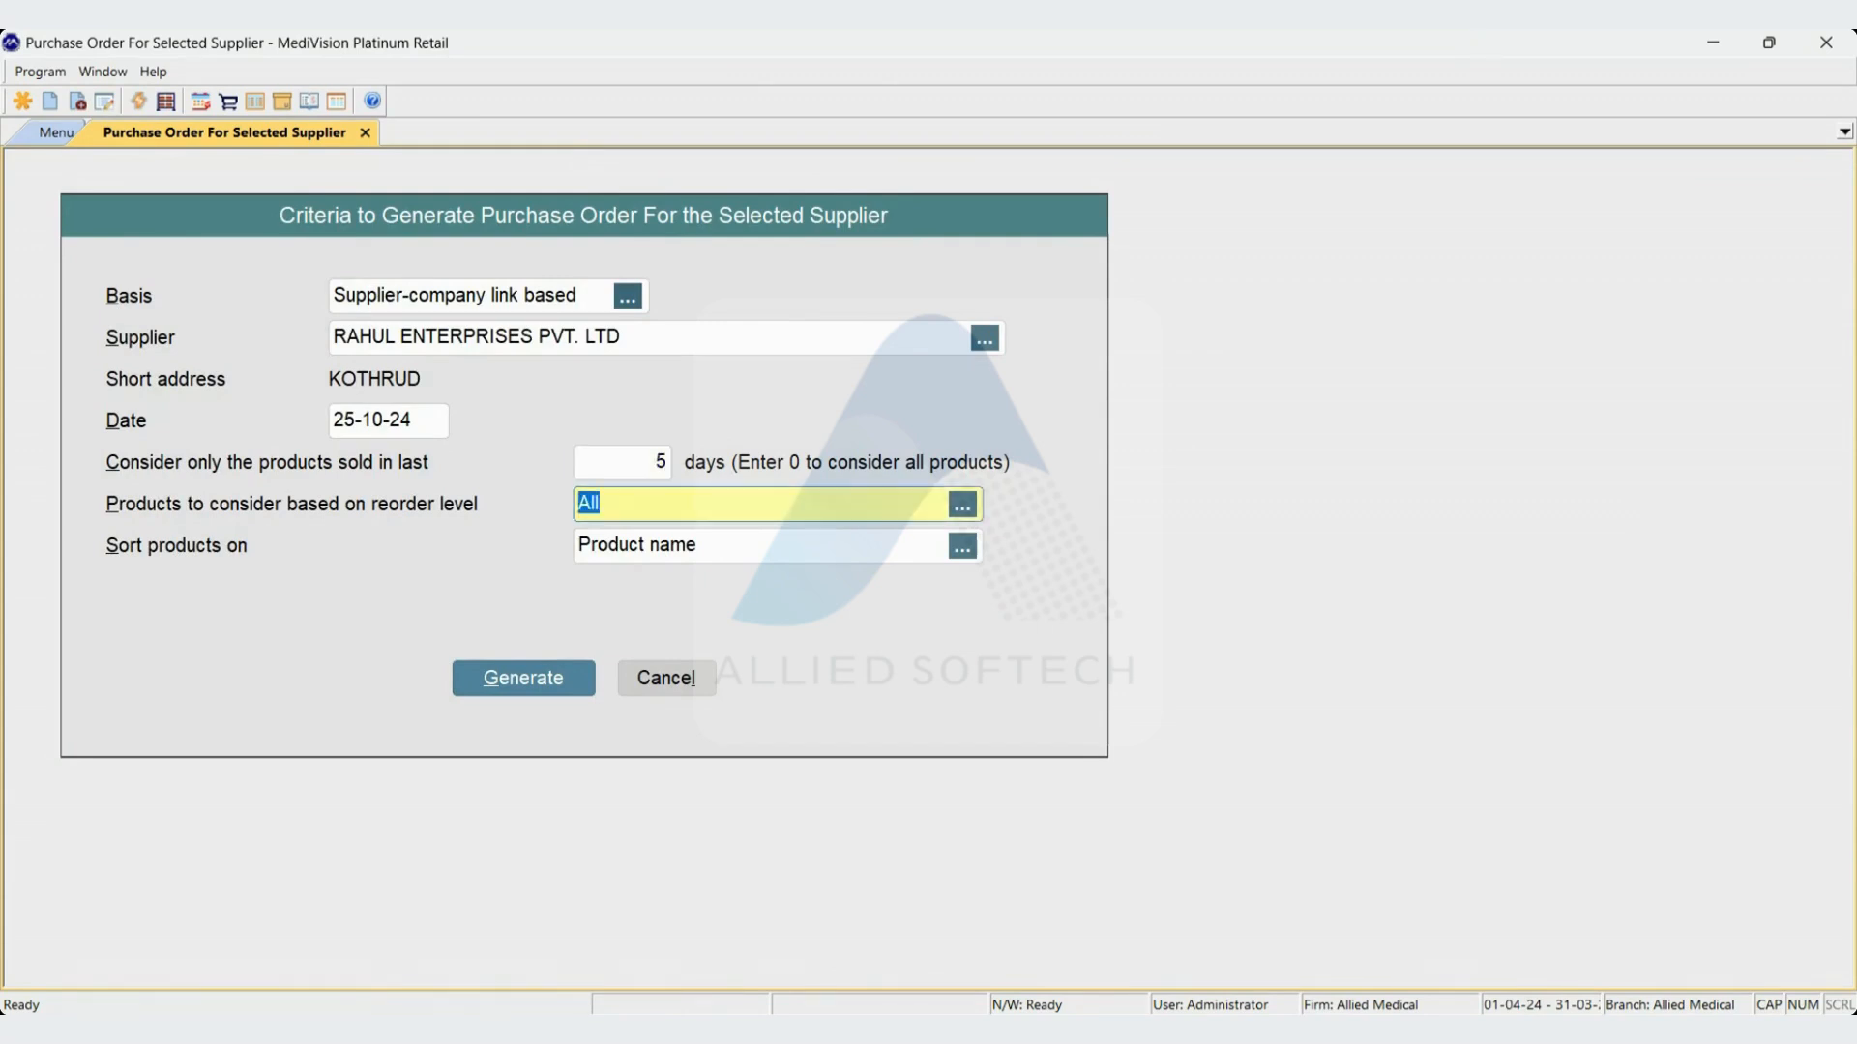
key("Return")
key("Return")
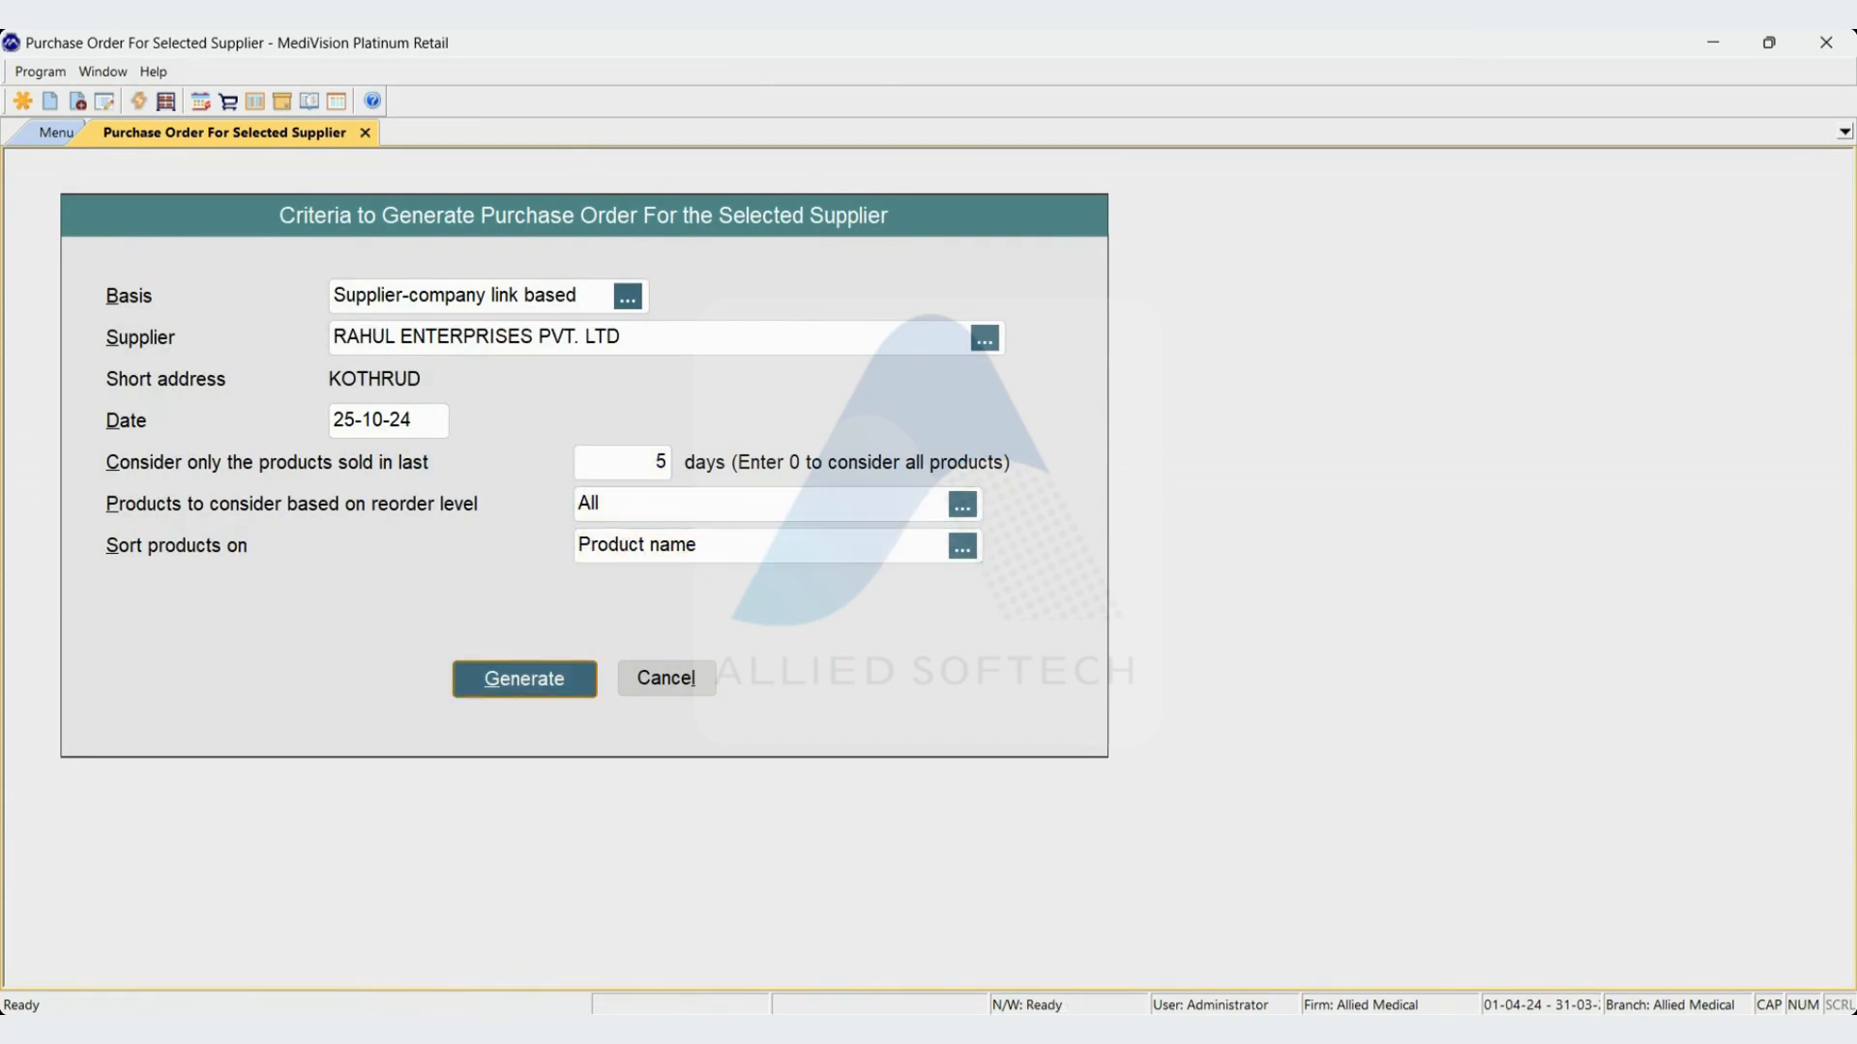
Generate the link based order for products sold in the last 5 days and compare the details of the OMEZ 10 and OMEZ 20 rows
key("Return")
key("Return")
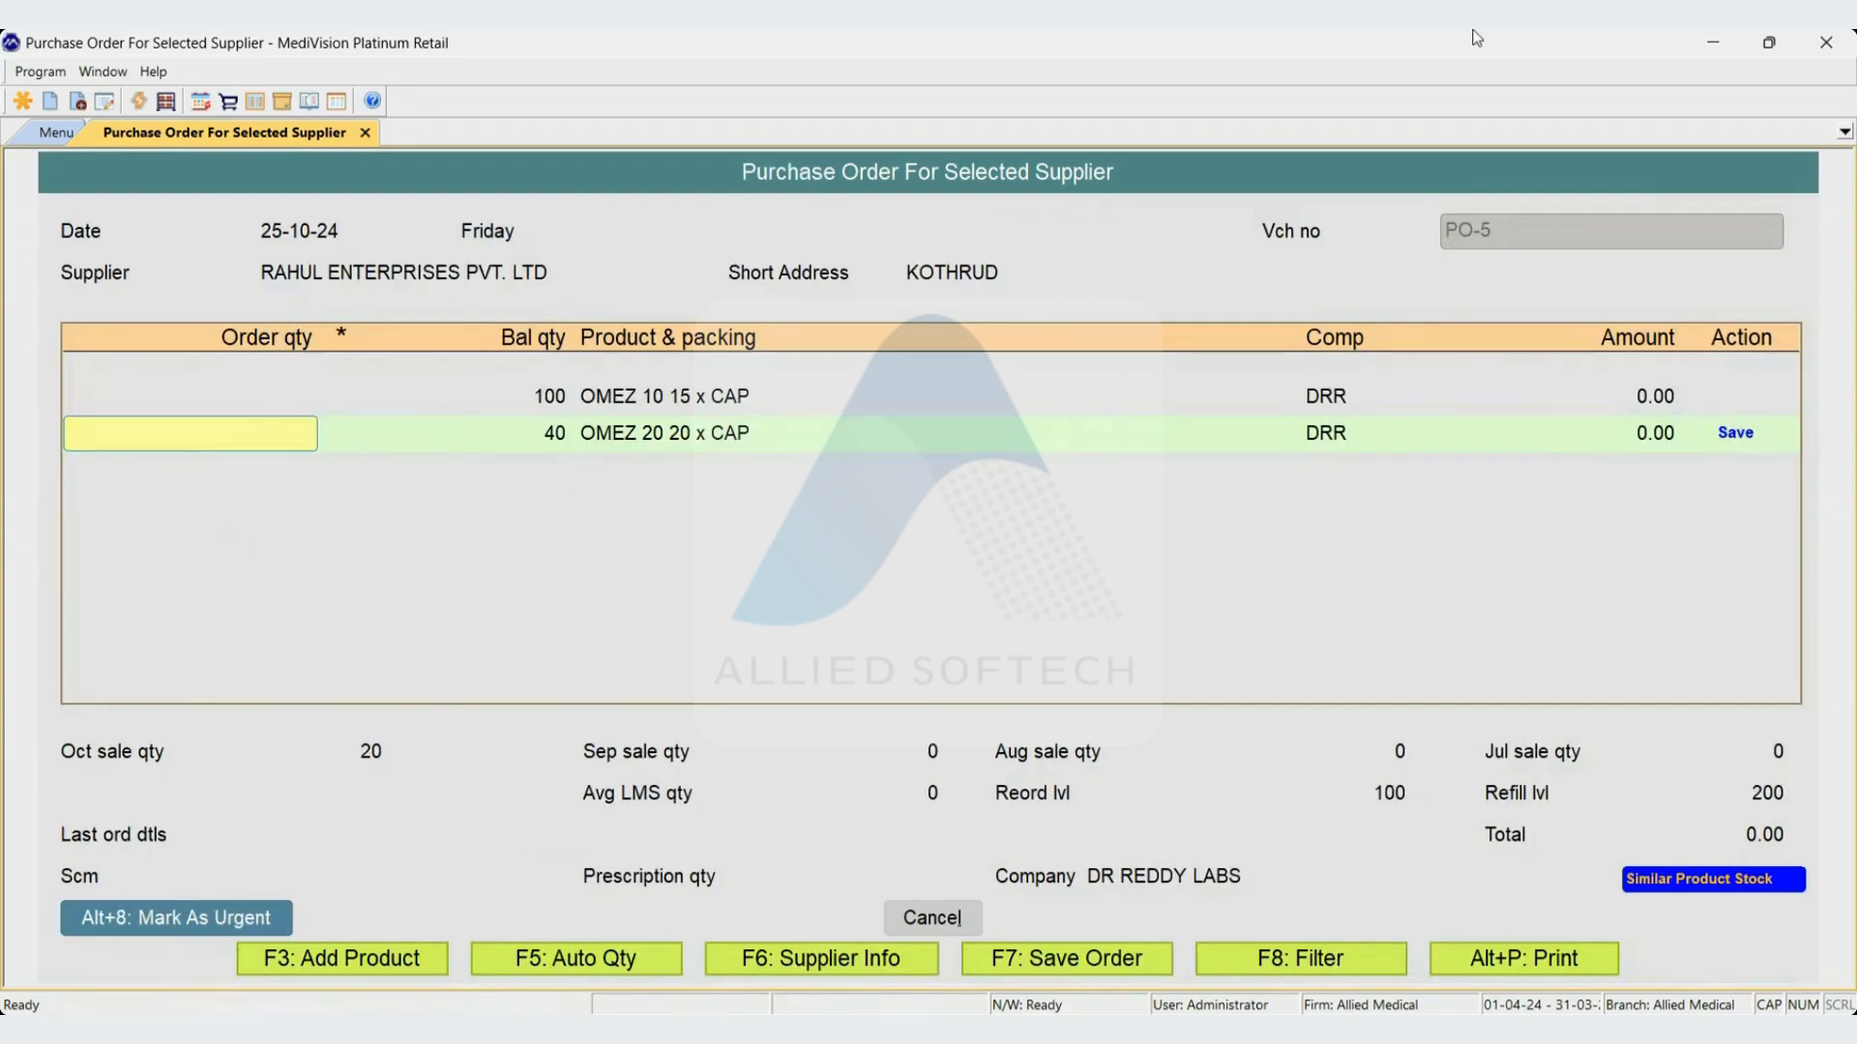
key("Up")
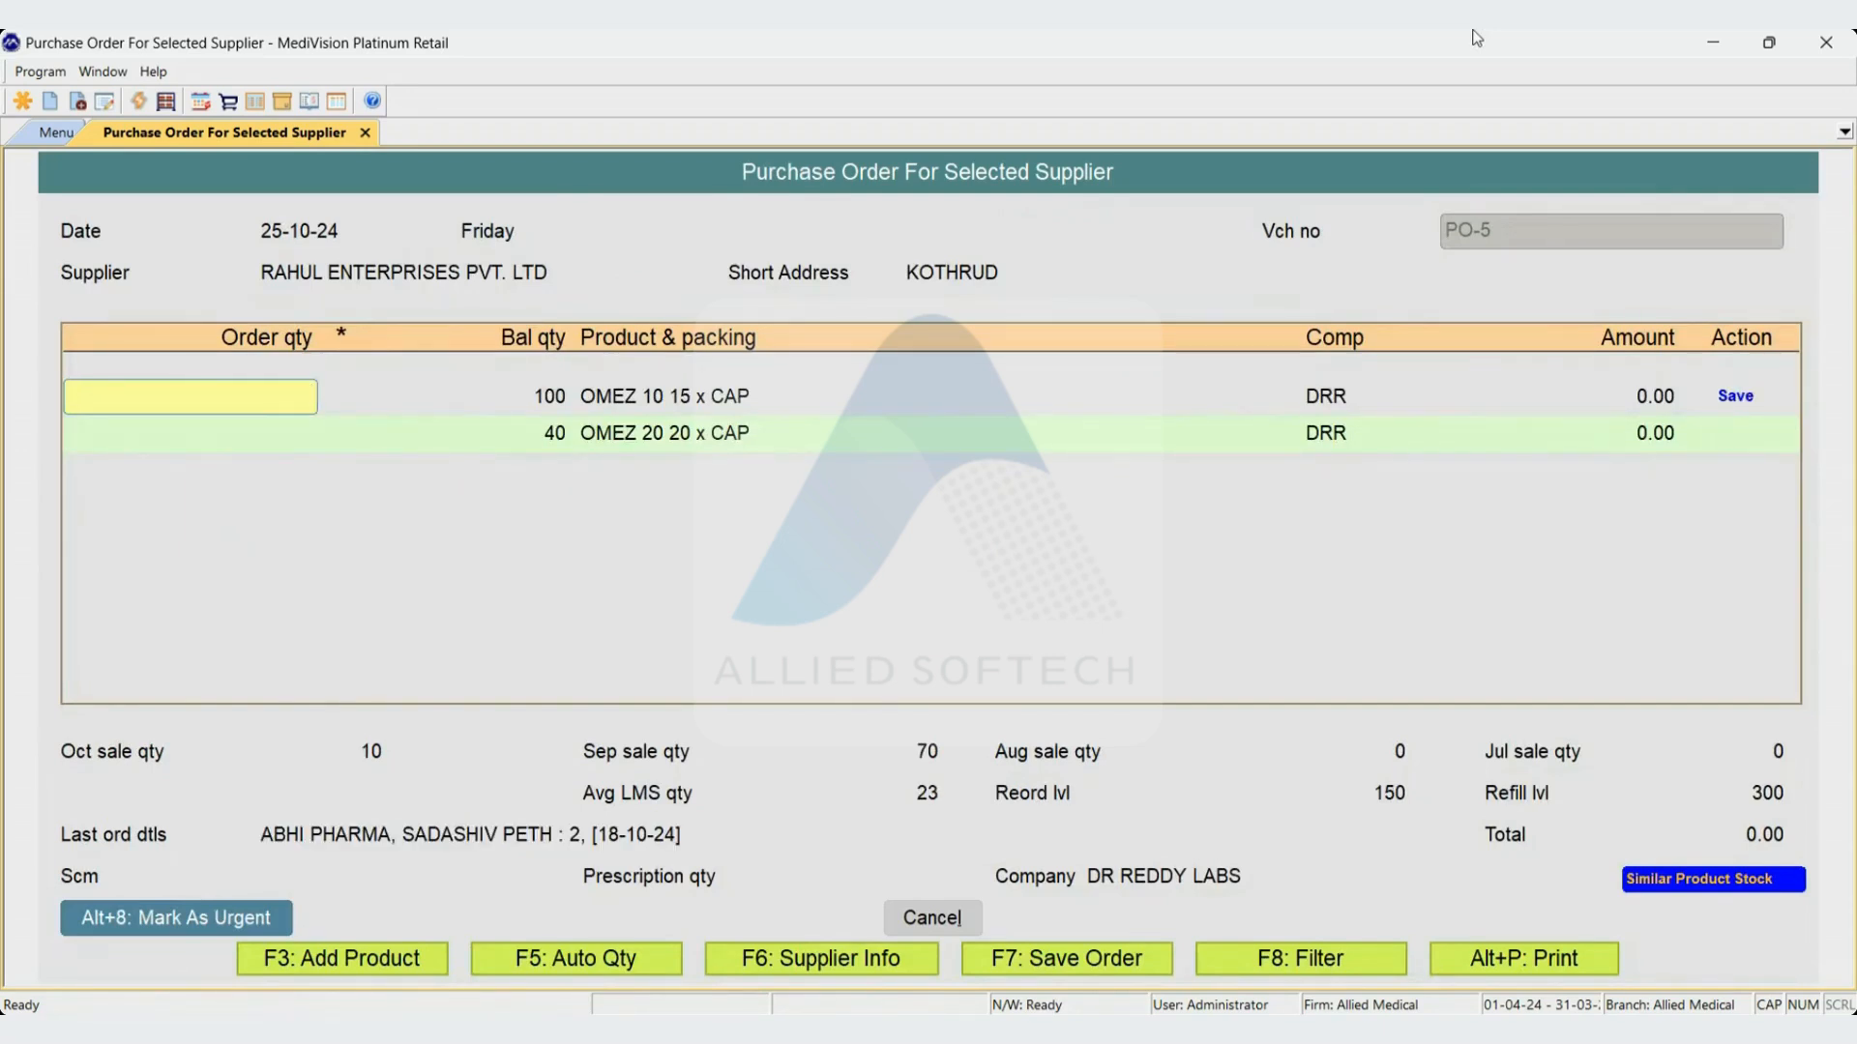
key("Down")
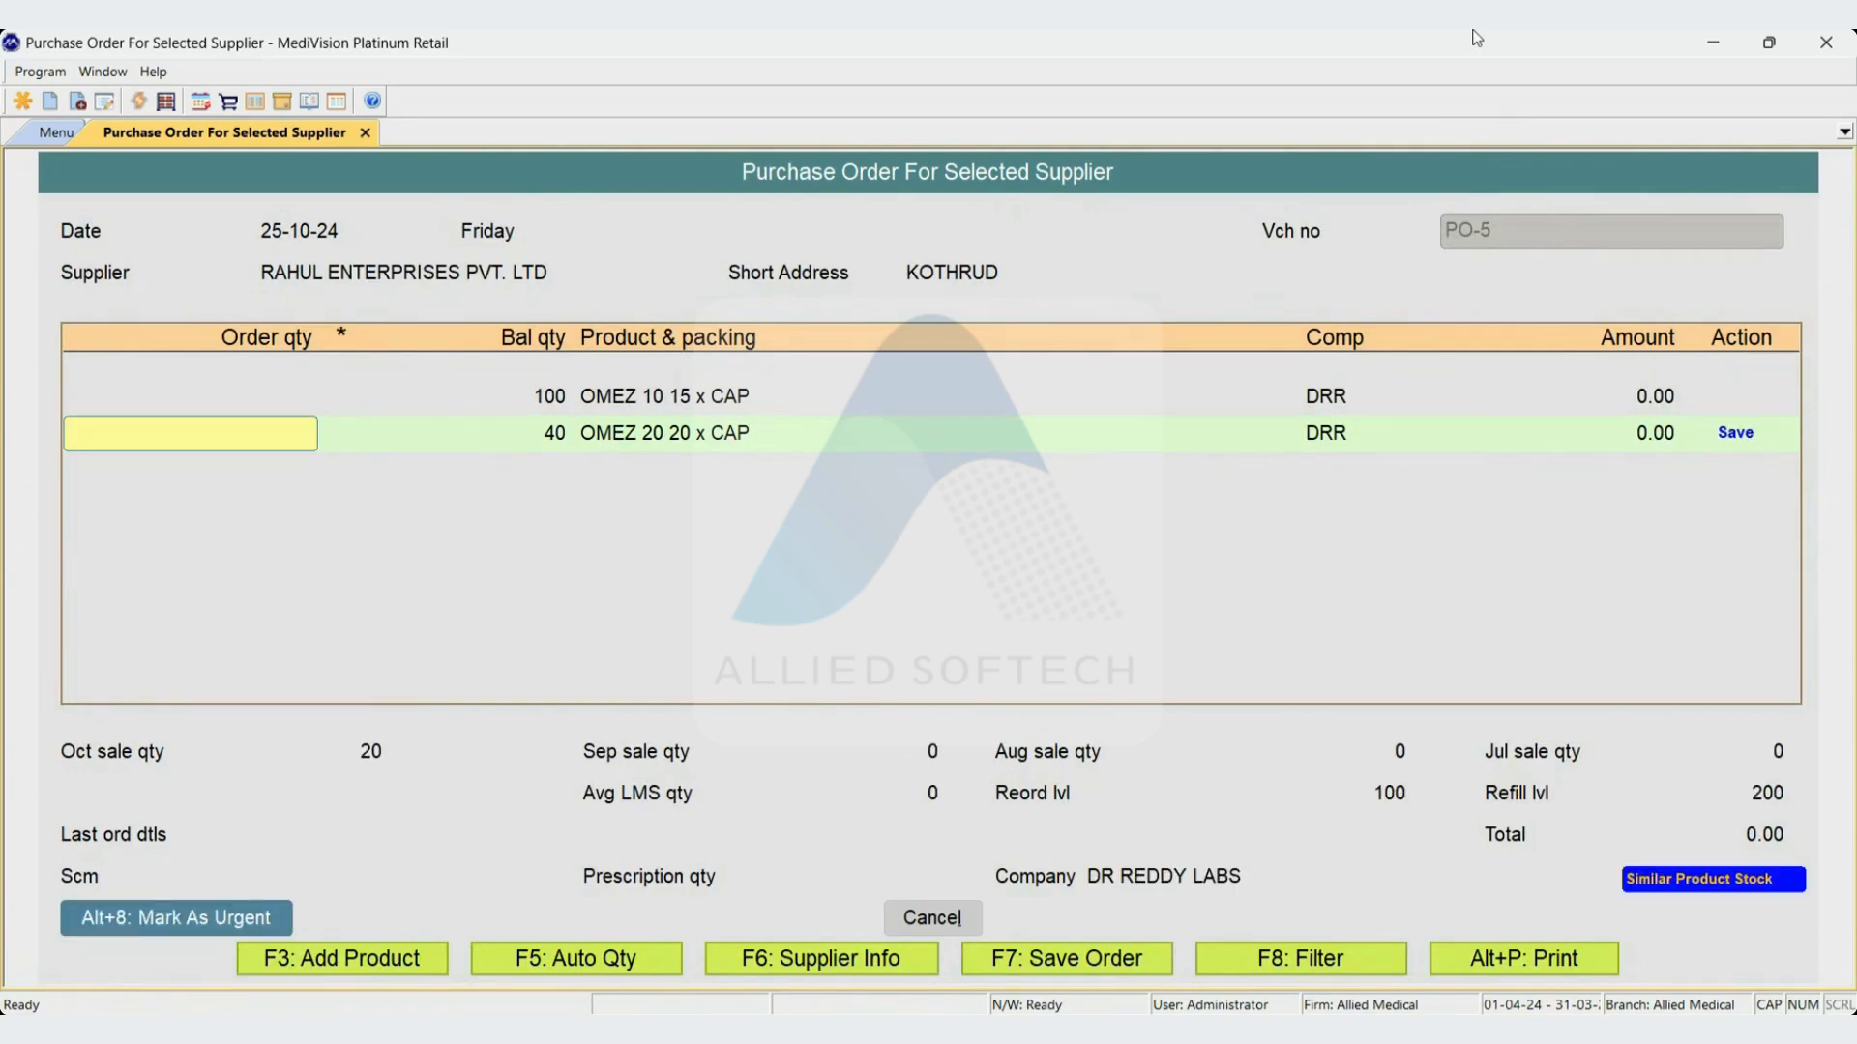
key("Up")
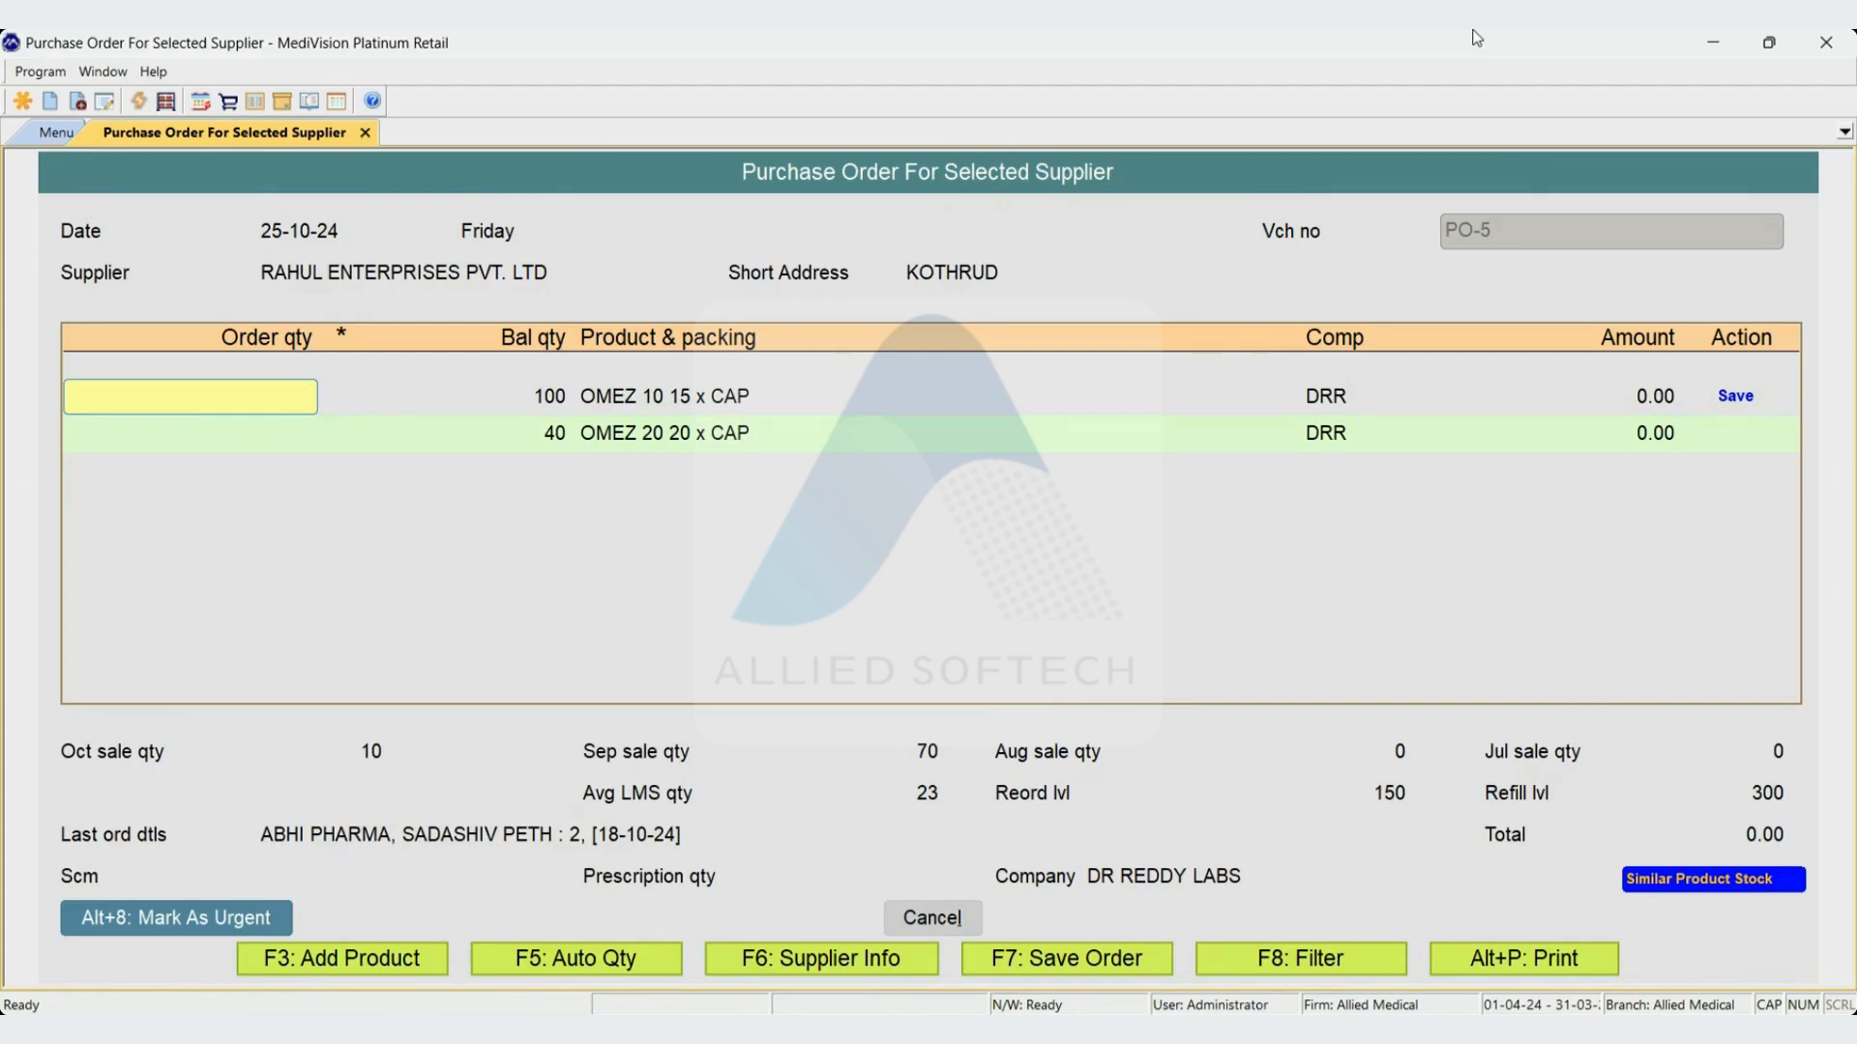
Check the OMEZ 20 details and try to save the order without entering any quantities, returning to the criteria
key("Down")
key("Down")
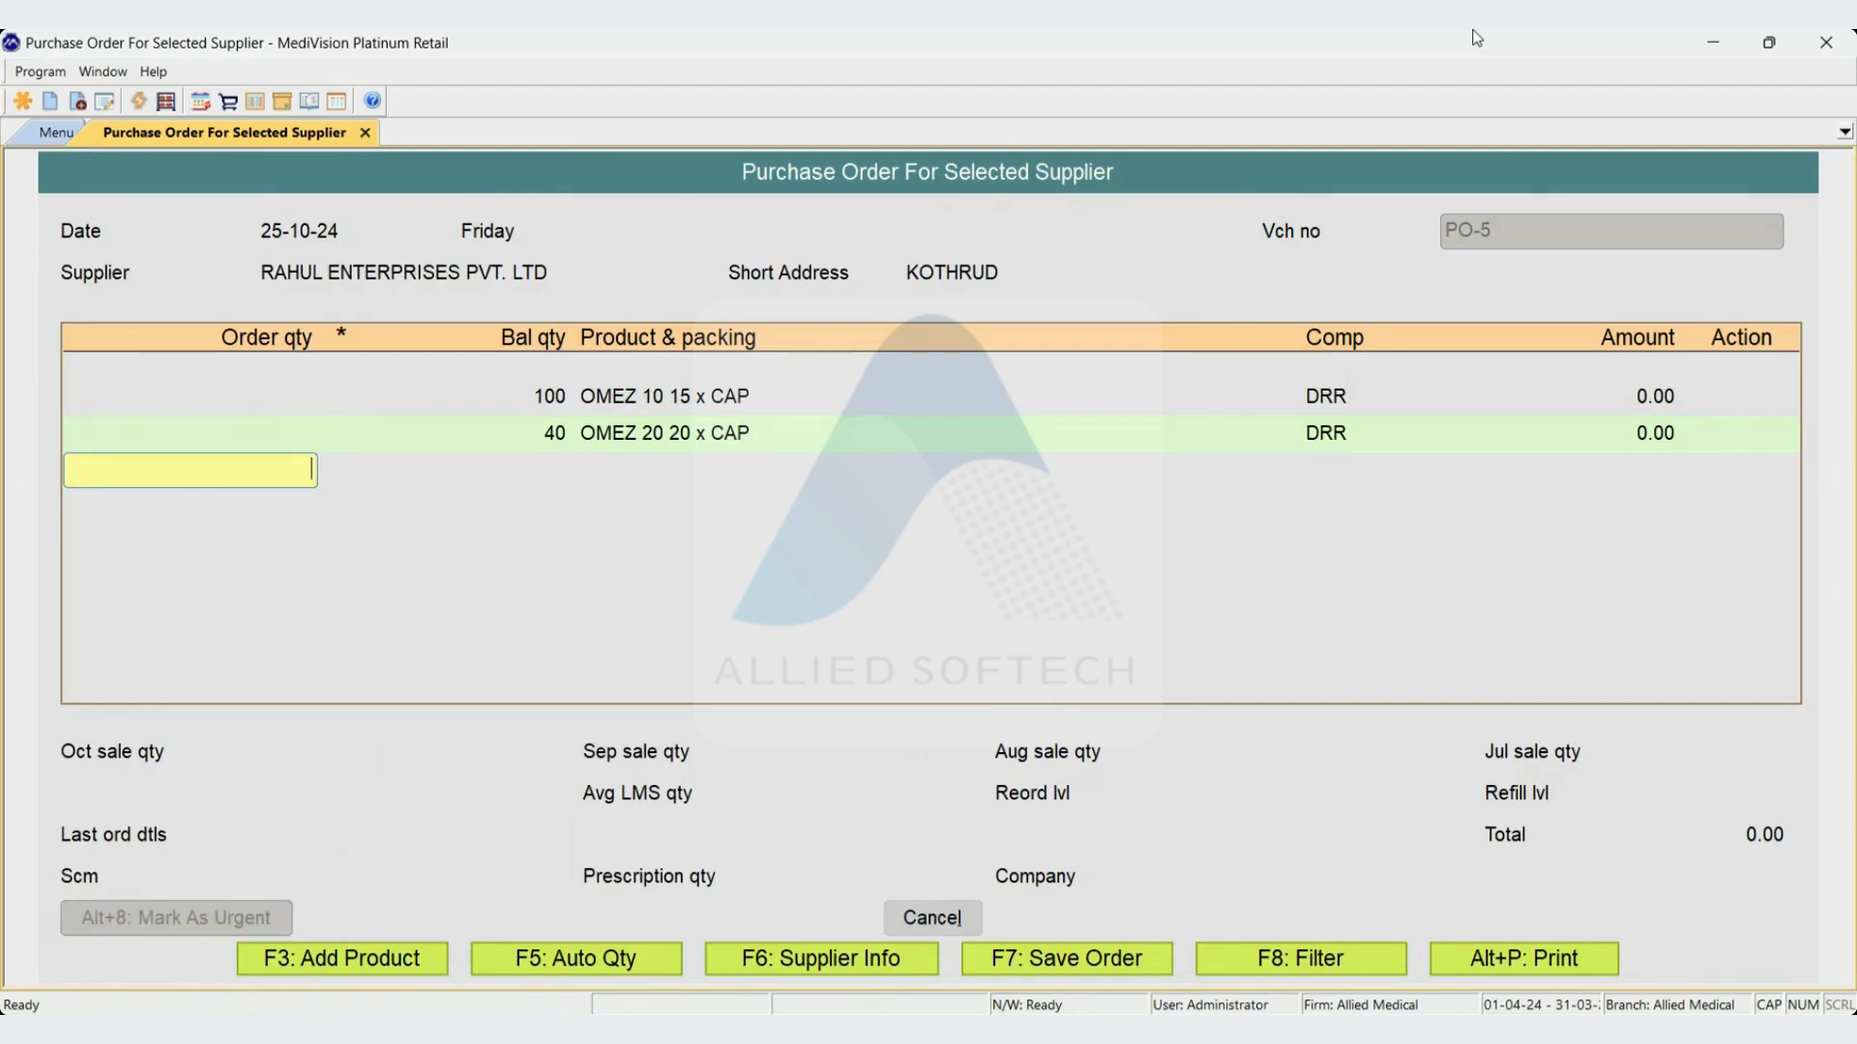
key("Up")
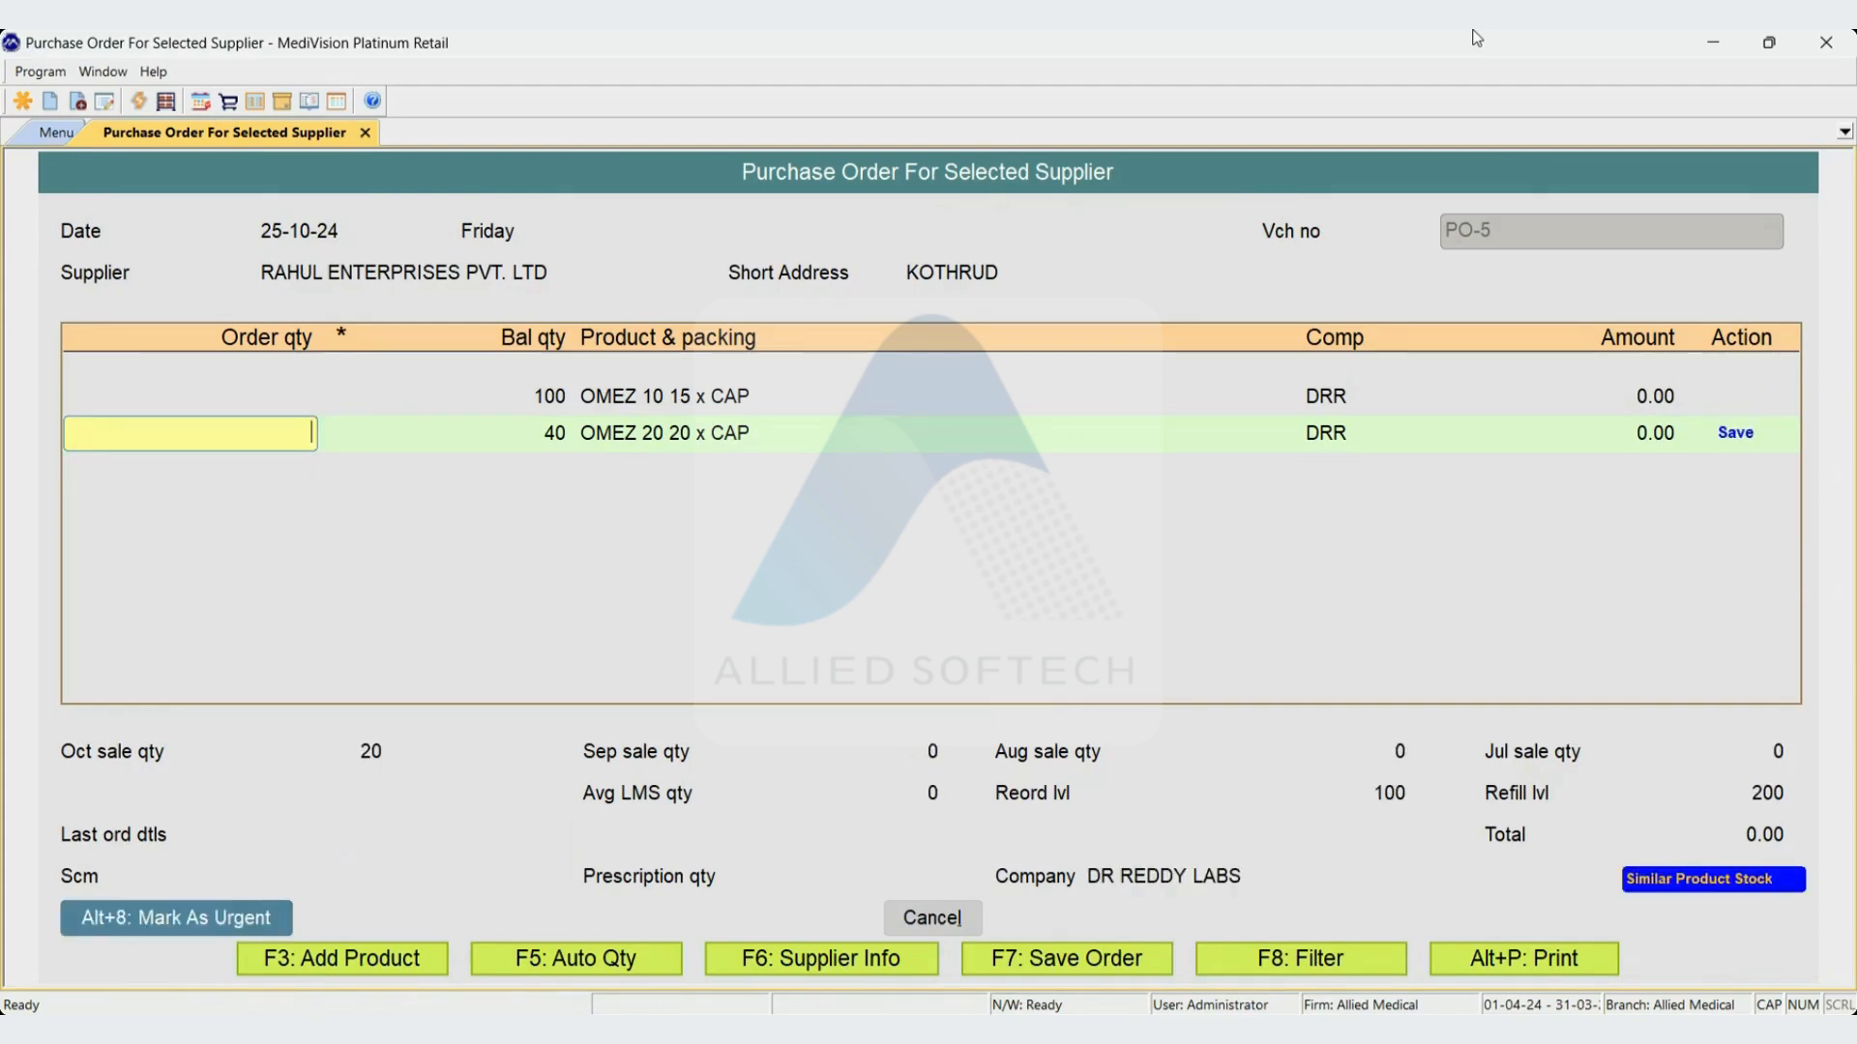
key("F7")
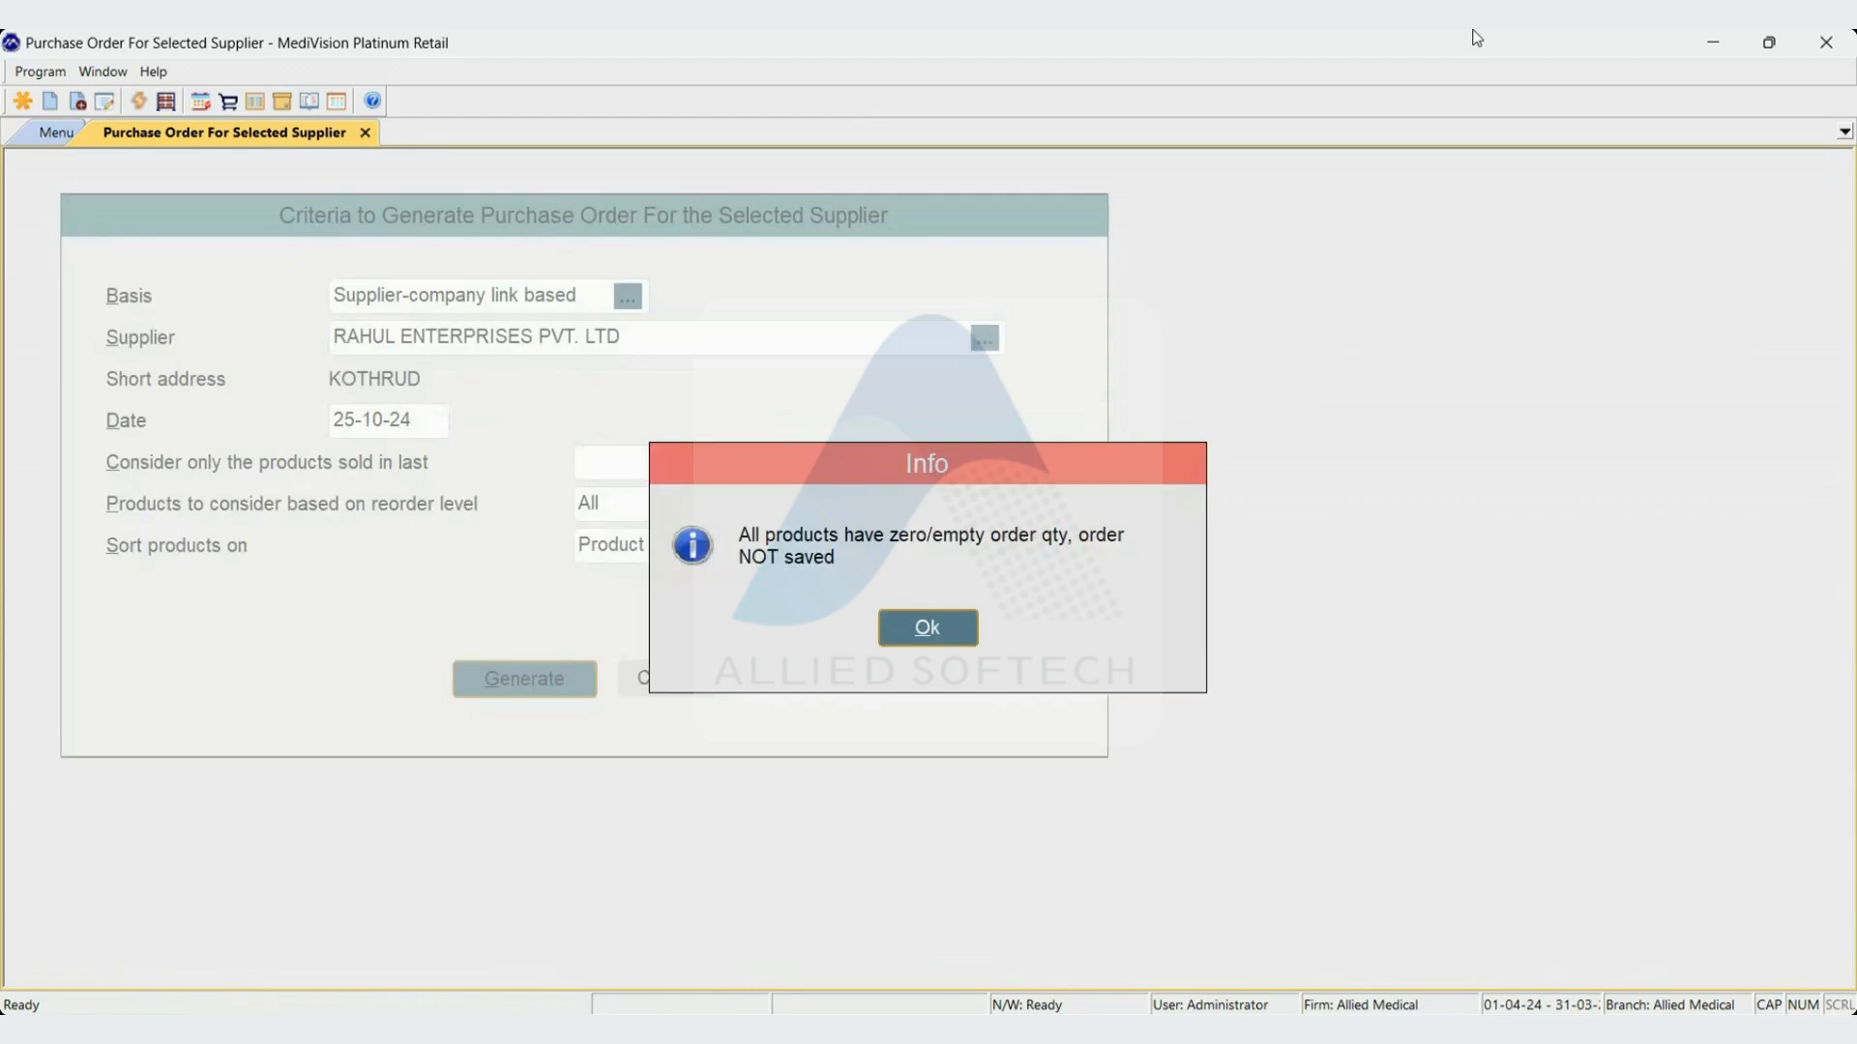
key("Return")
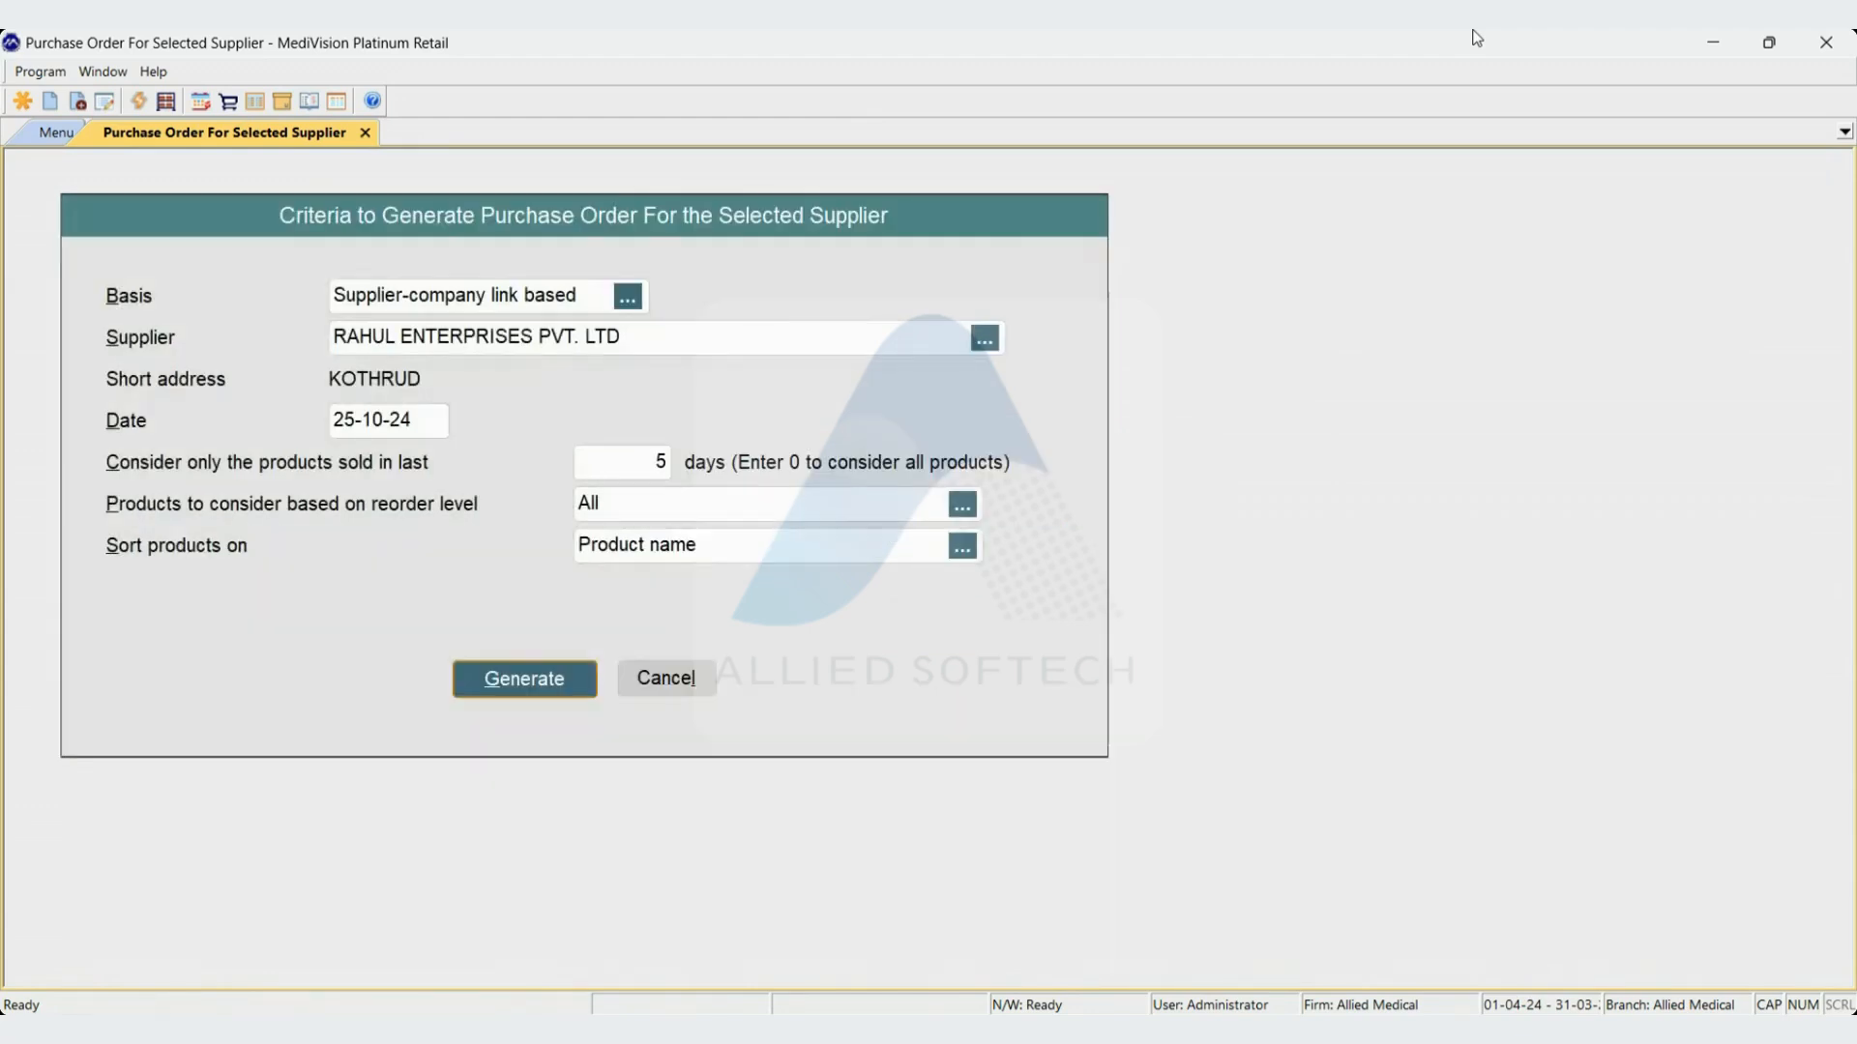
Set the sold-in-last days to 0 so that all products are considered, and open the reorder level choices
key("Up")
key("Up")
key("Up")
type("0")
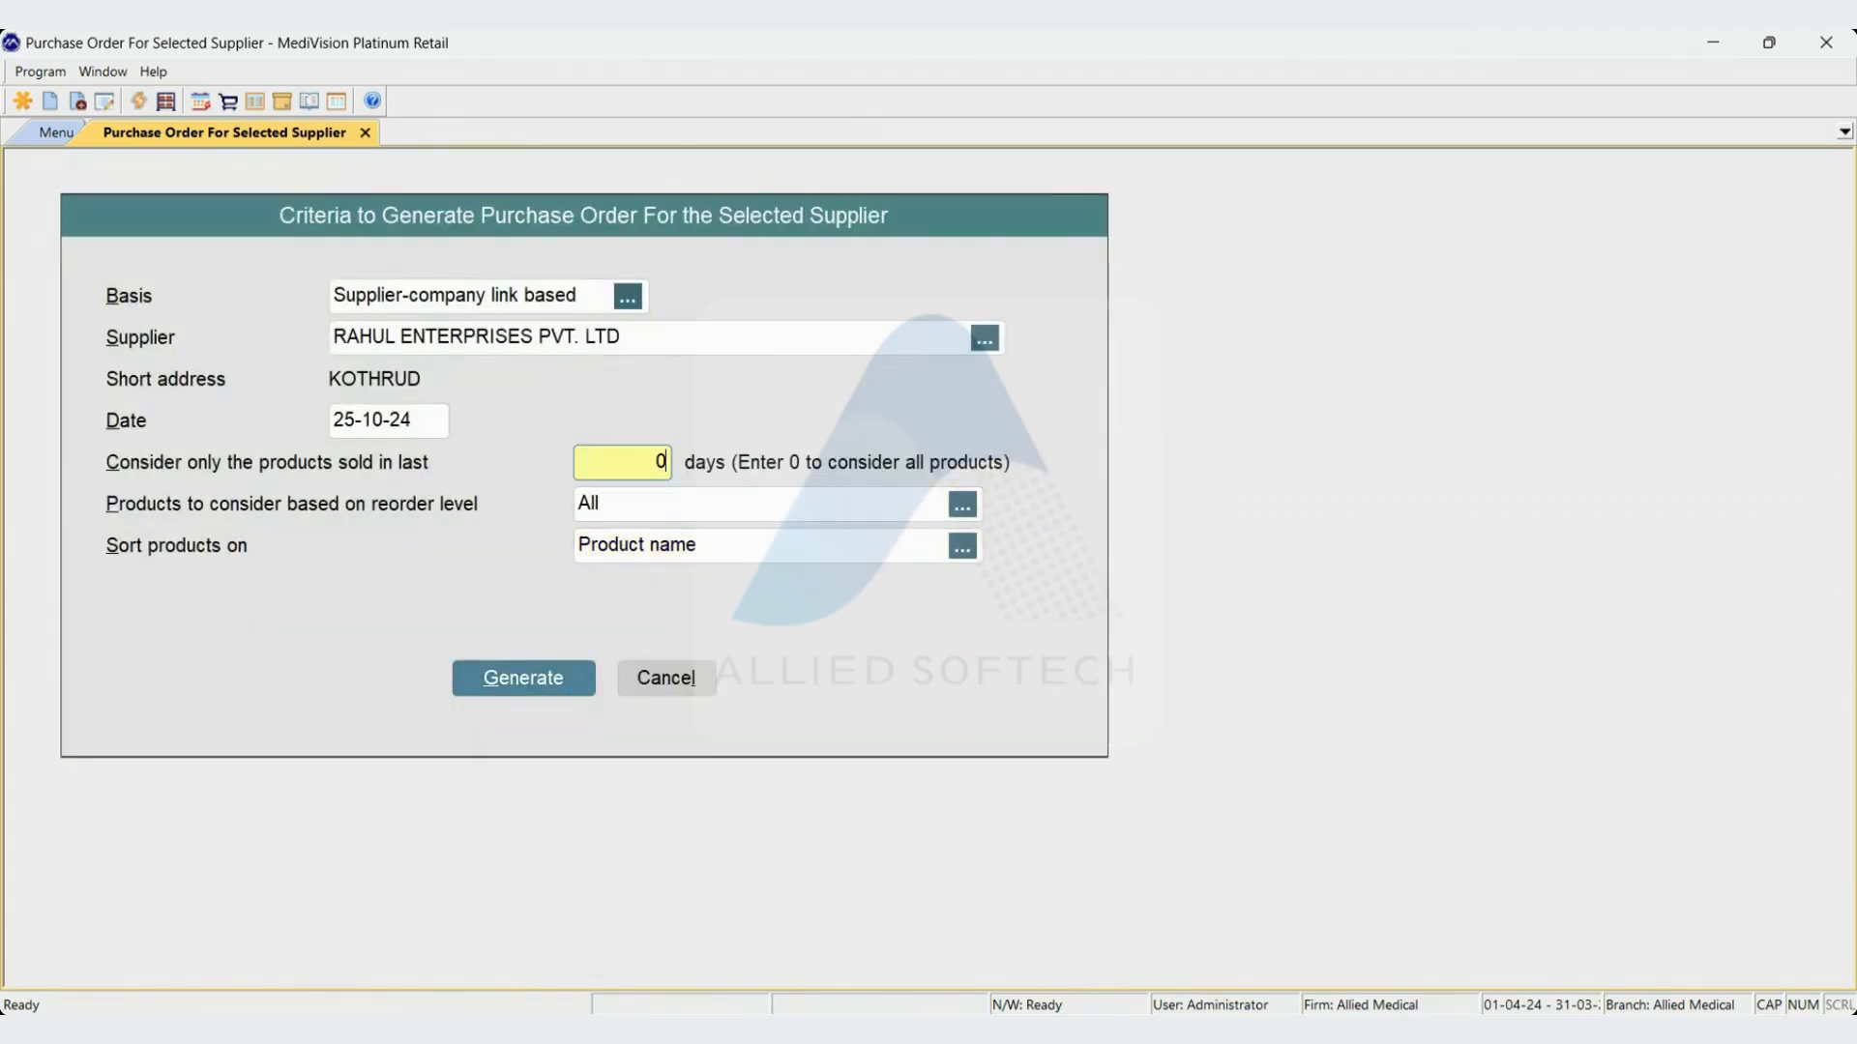
key("Return")
key("Return")
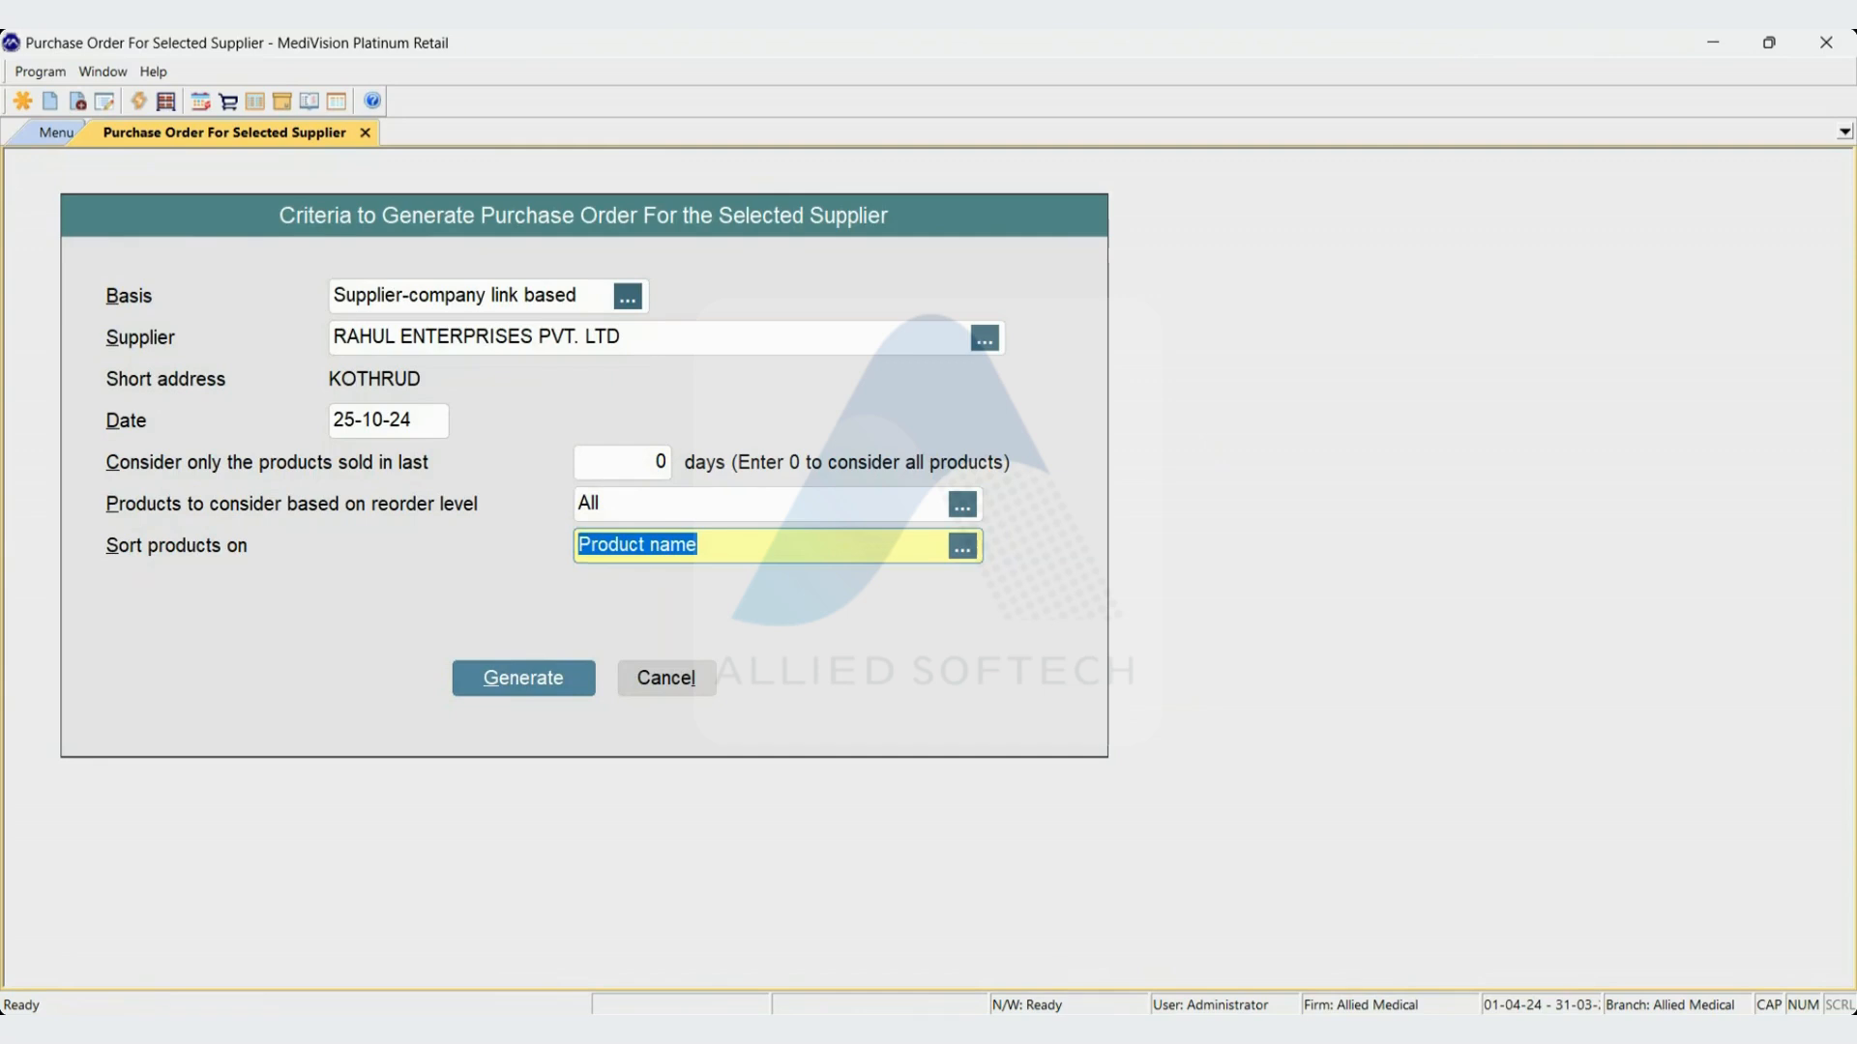
key("Up")
key("BackSpace")
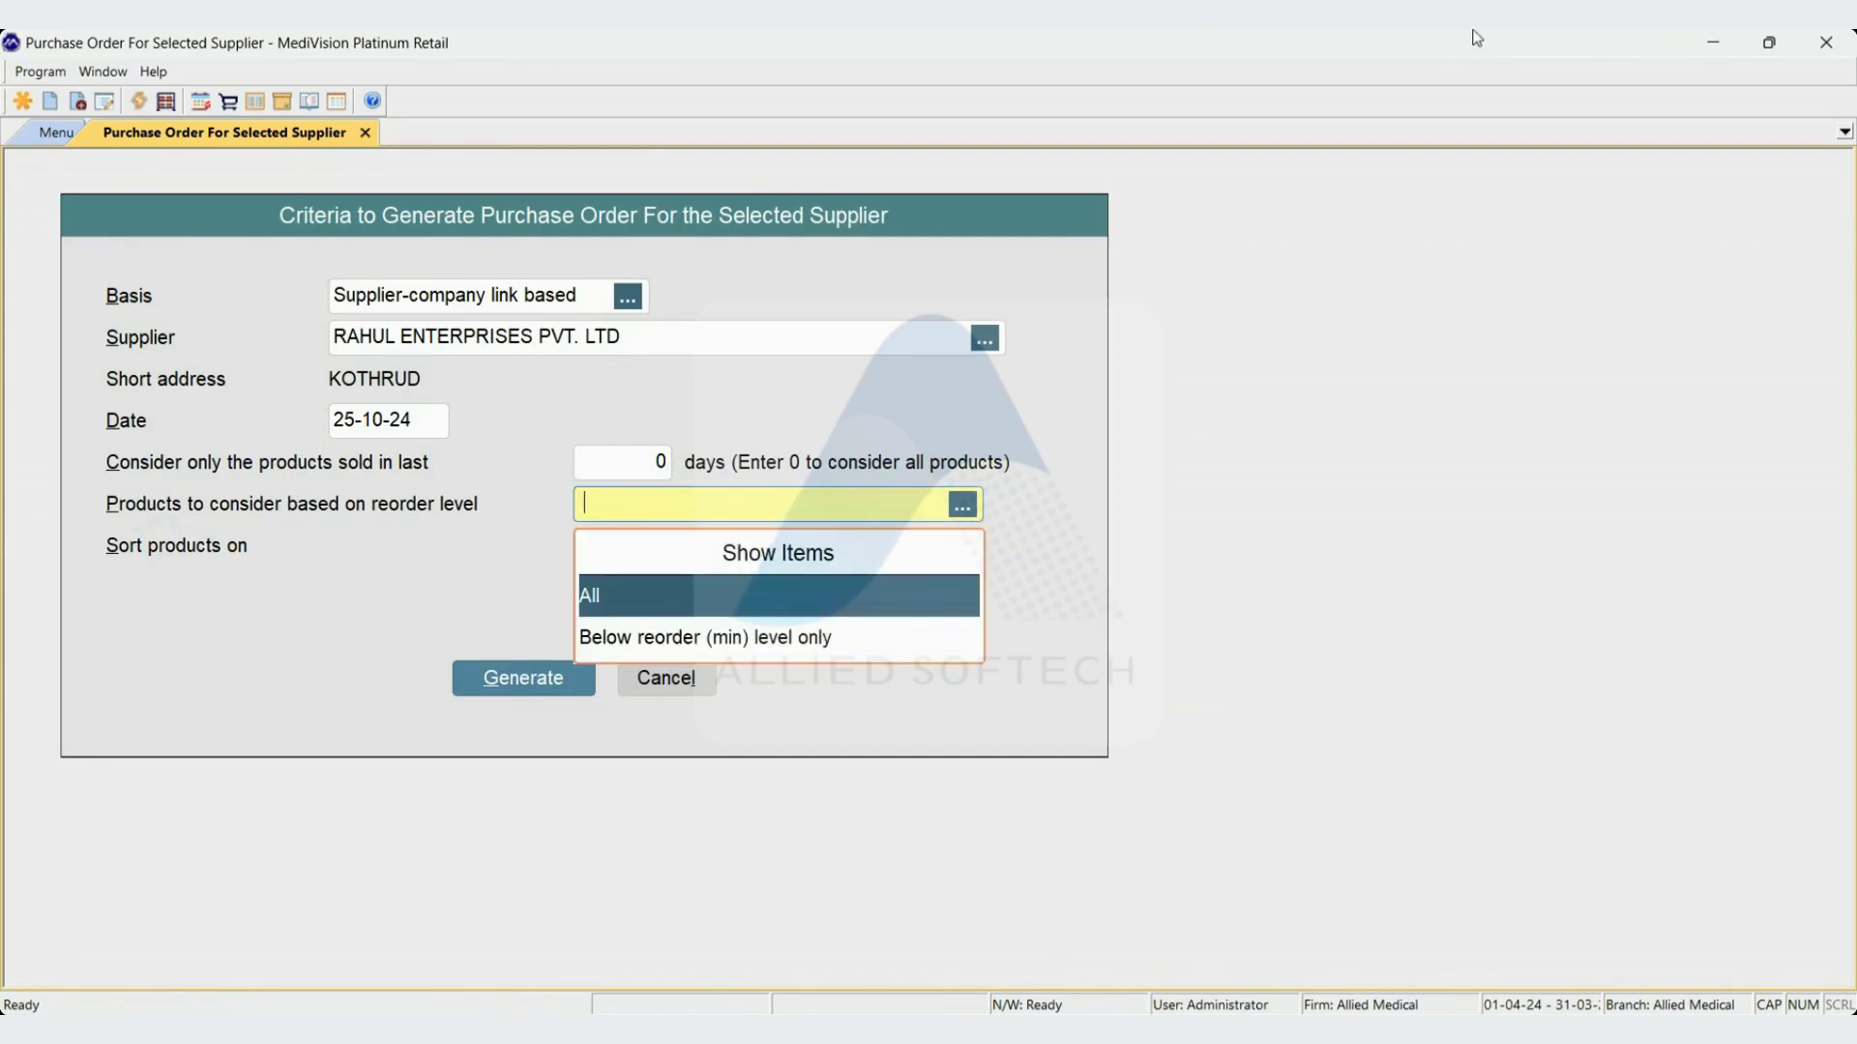
Change the basis to Purchase history based, keeping the supplier RAHUL ENTERPRISES PVT. LTD
key("Up")
key("Up")
key("Up")
key("BackSpace")
key("Down")
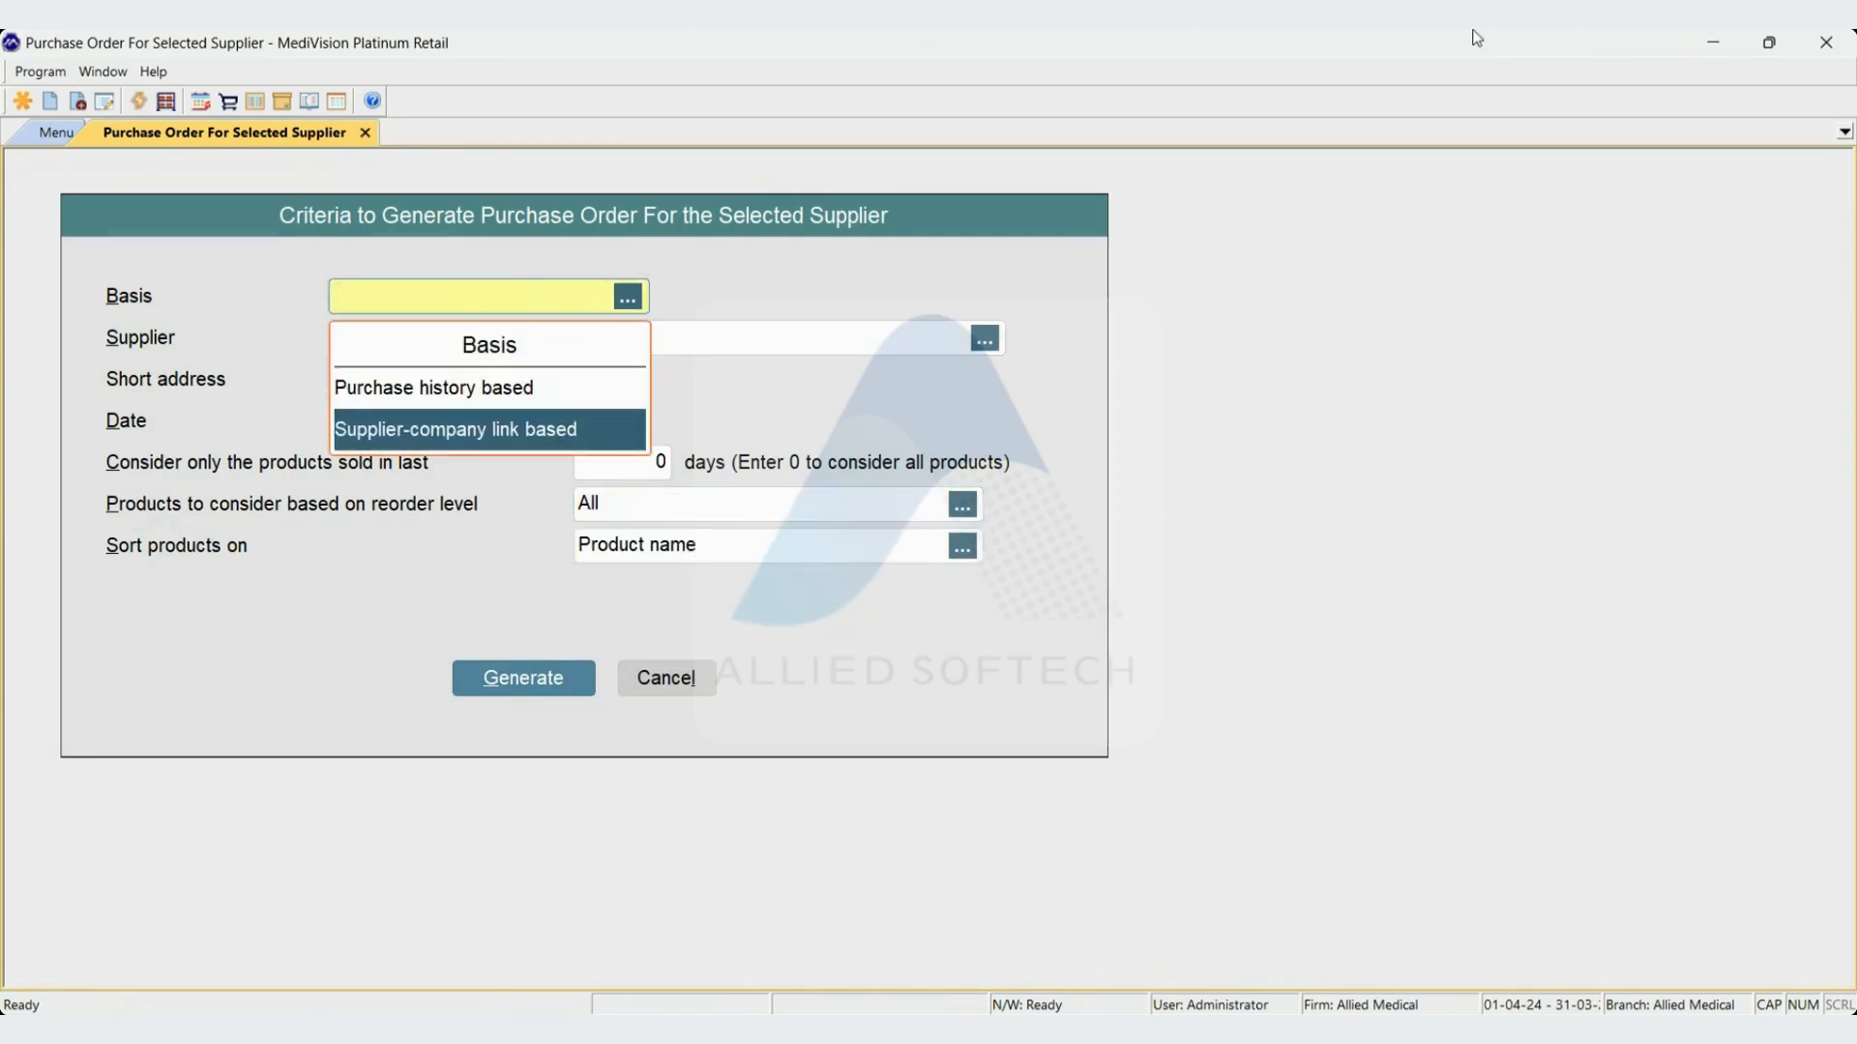
key("Up")
key("Return")
key("Return")
key("Return")
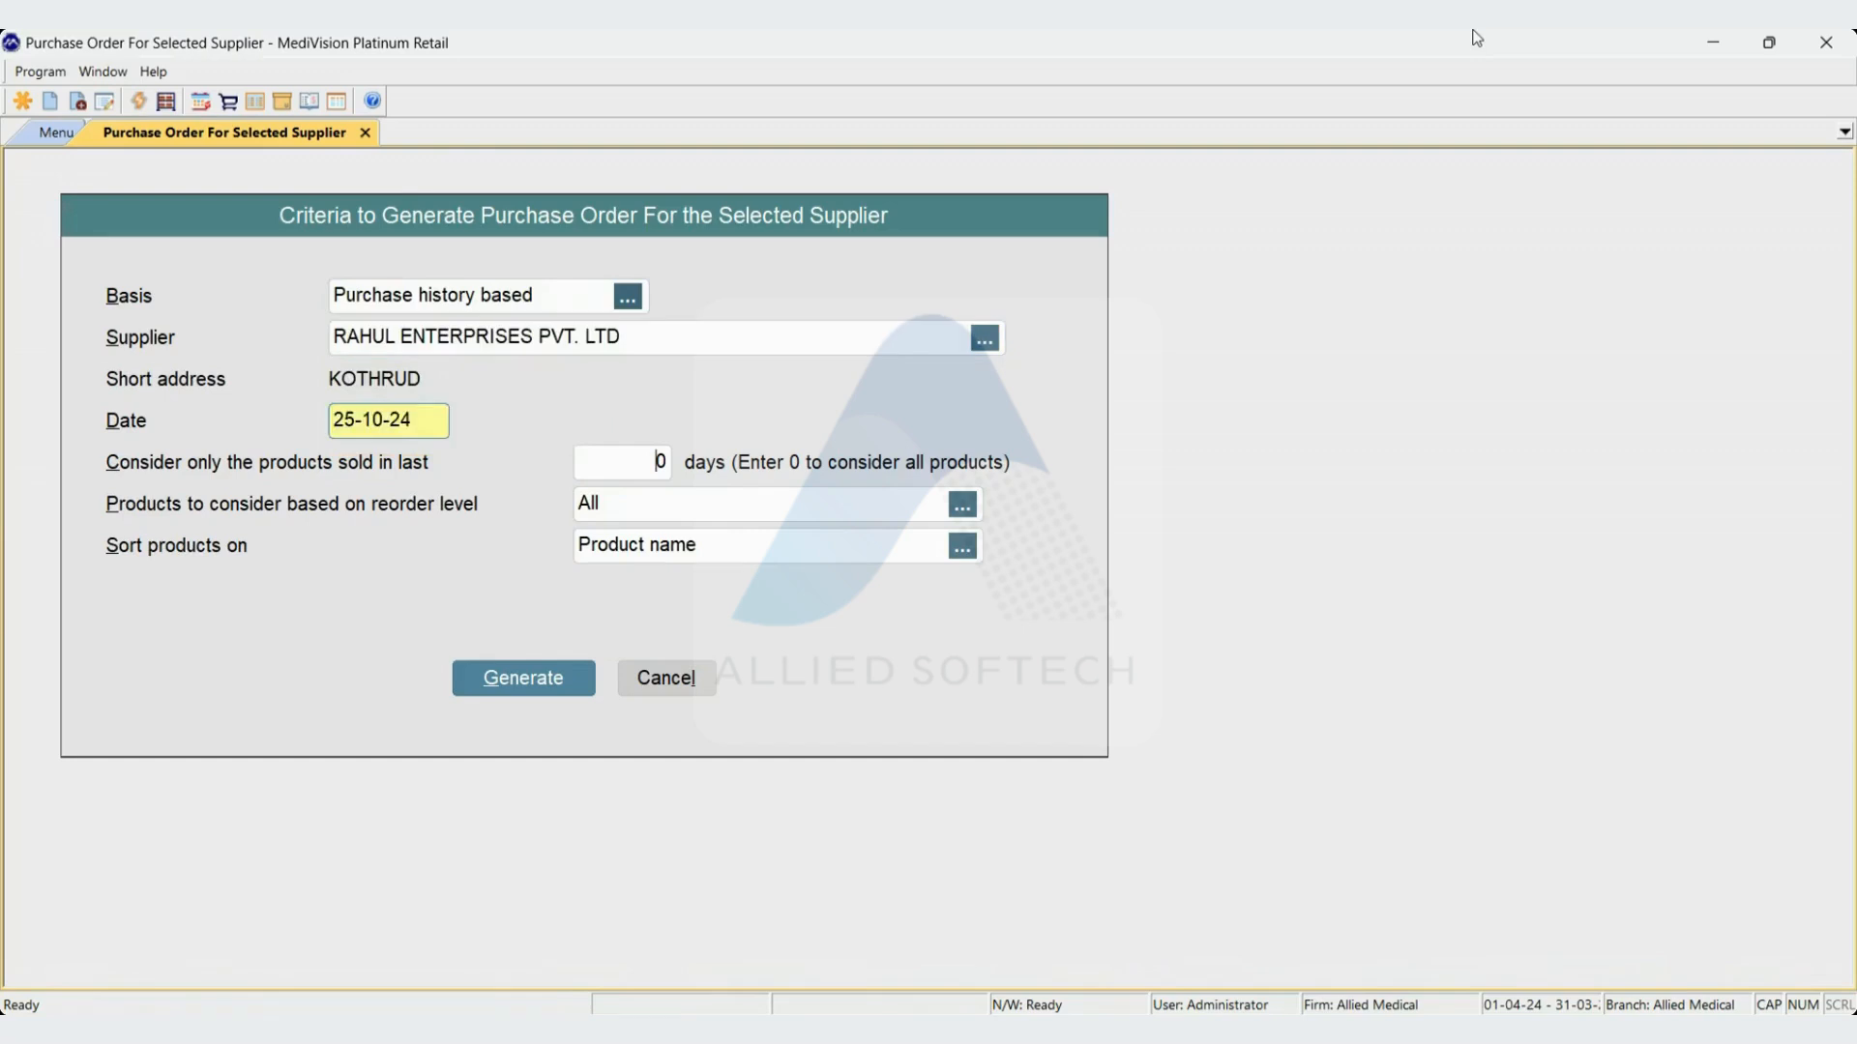
Limit the products to Below reorder (min) level only, keep the sort on Product name, and generate the order
key("Return")
key("BackSpace")
key("Down")
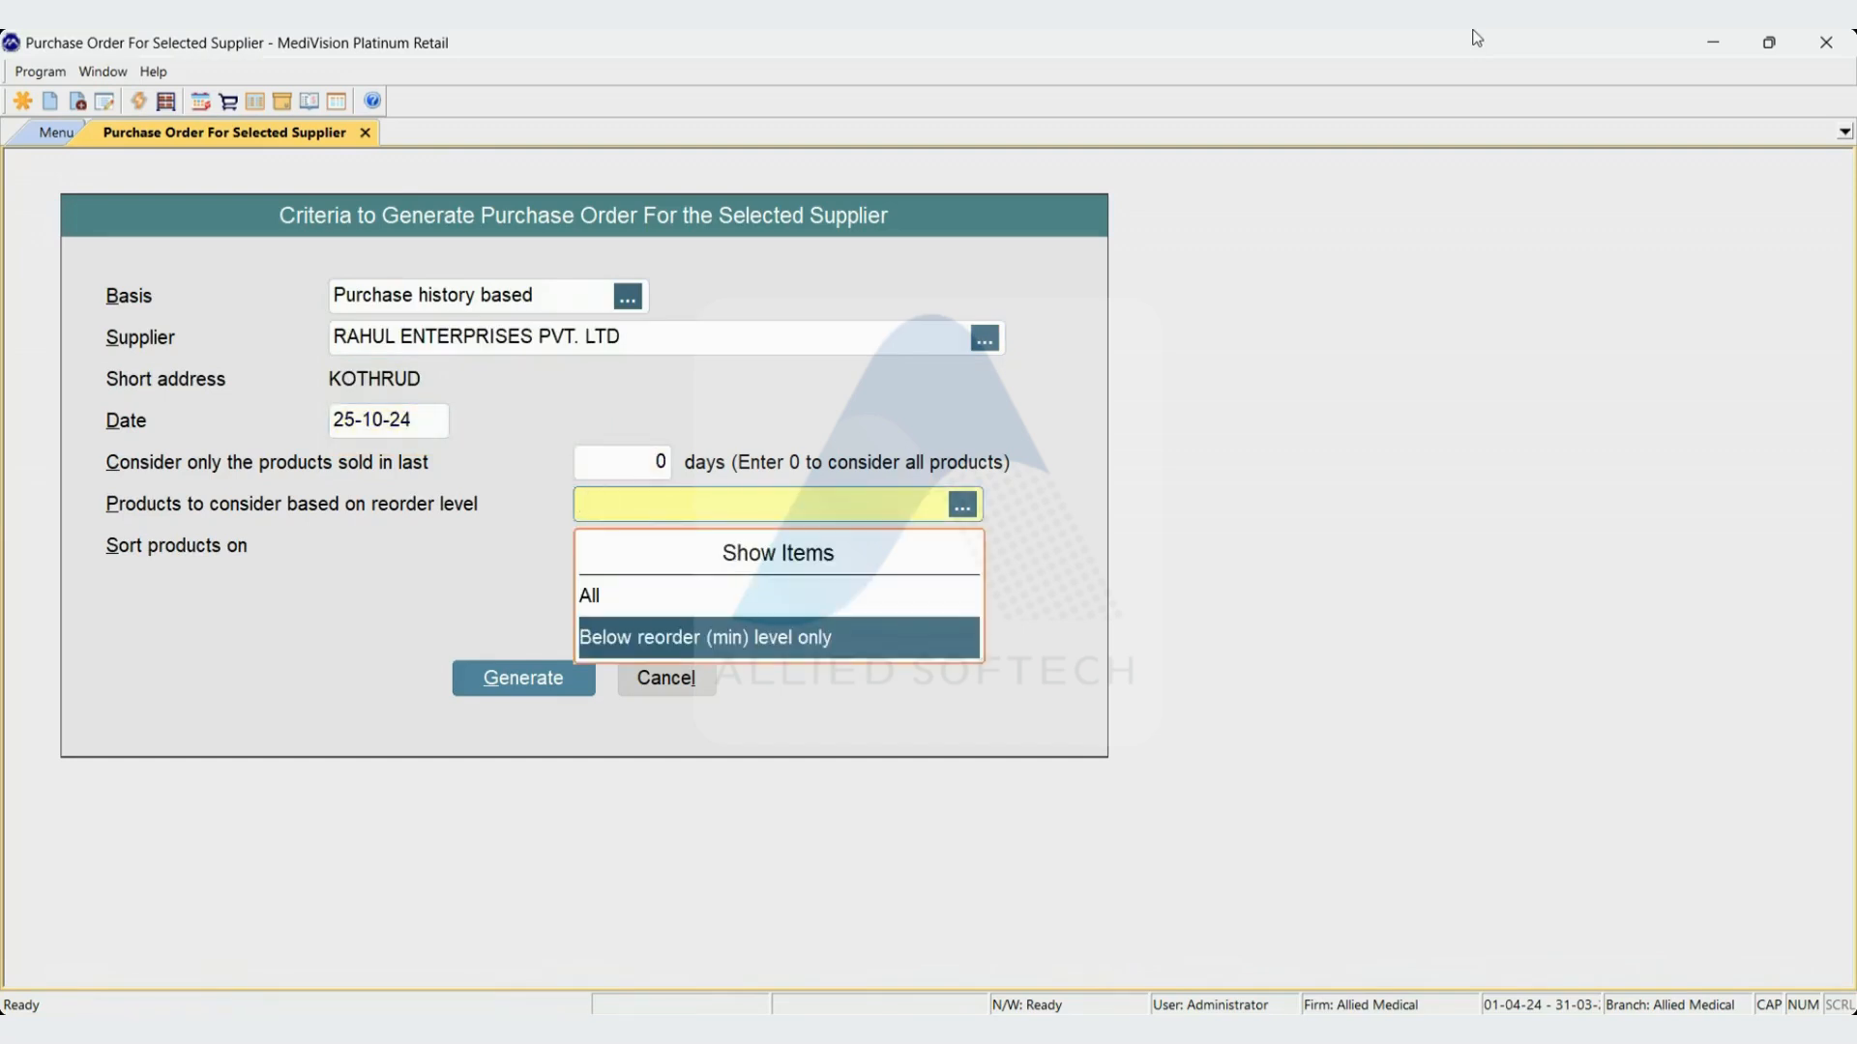
key("Return")
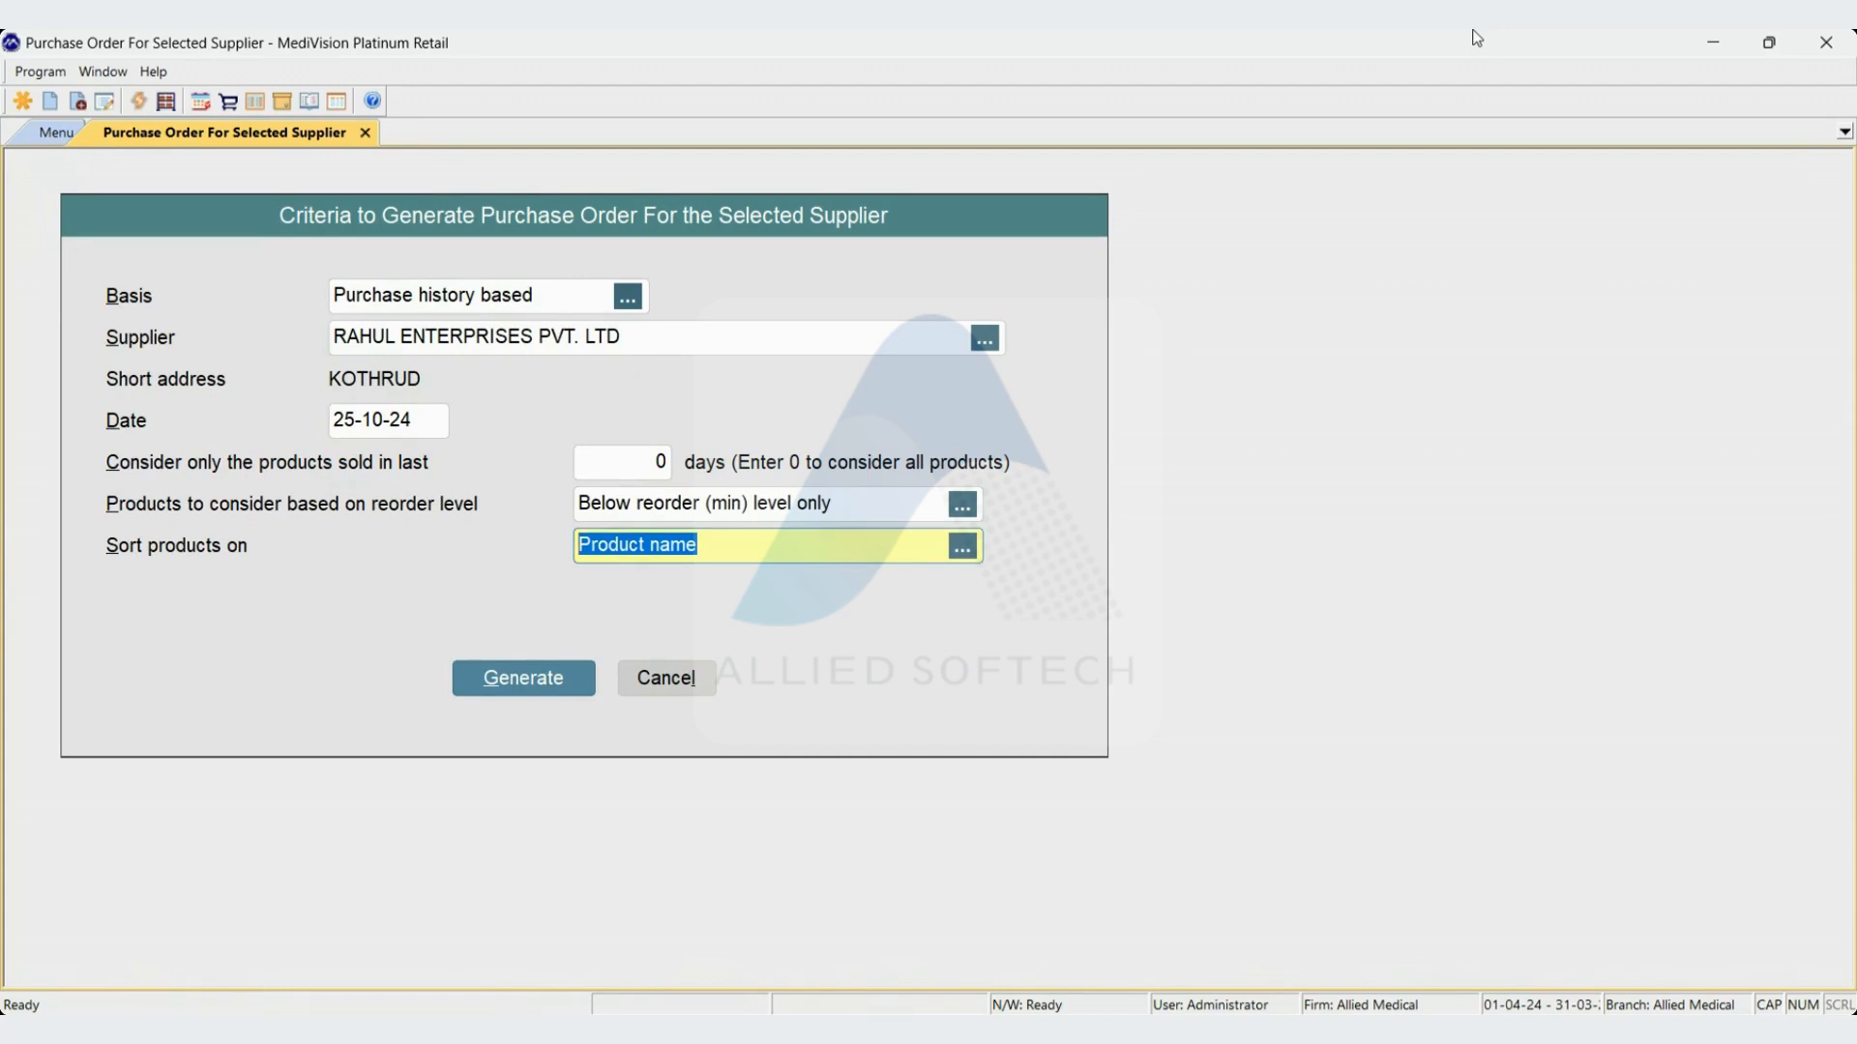
key("Return")
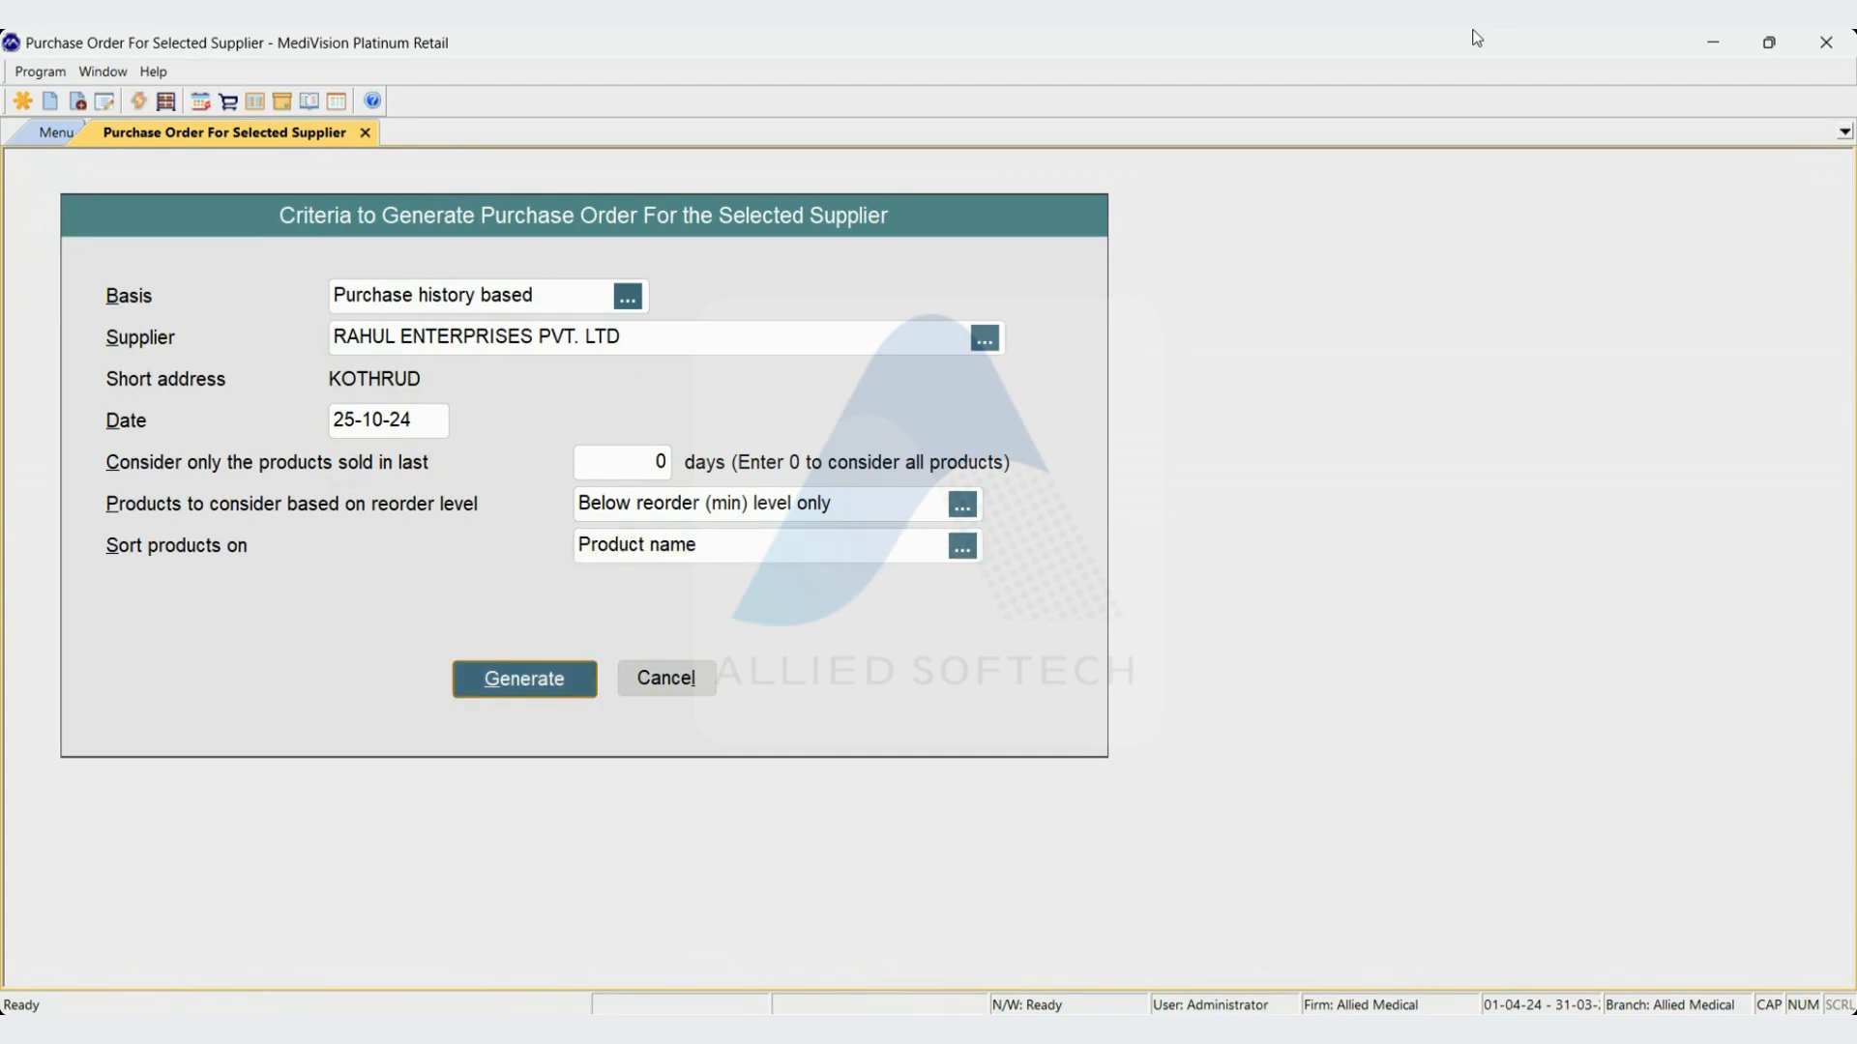
key("Return")
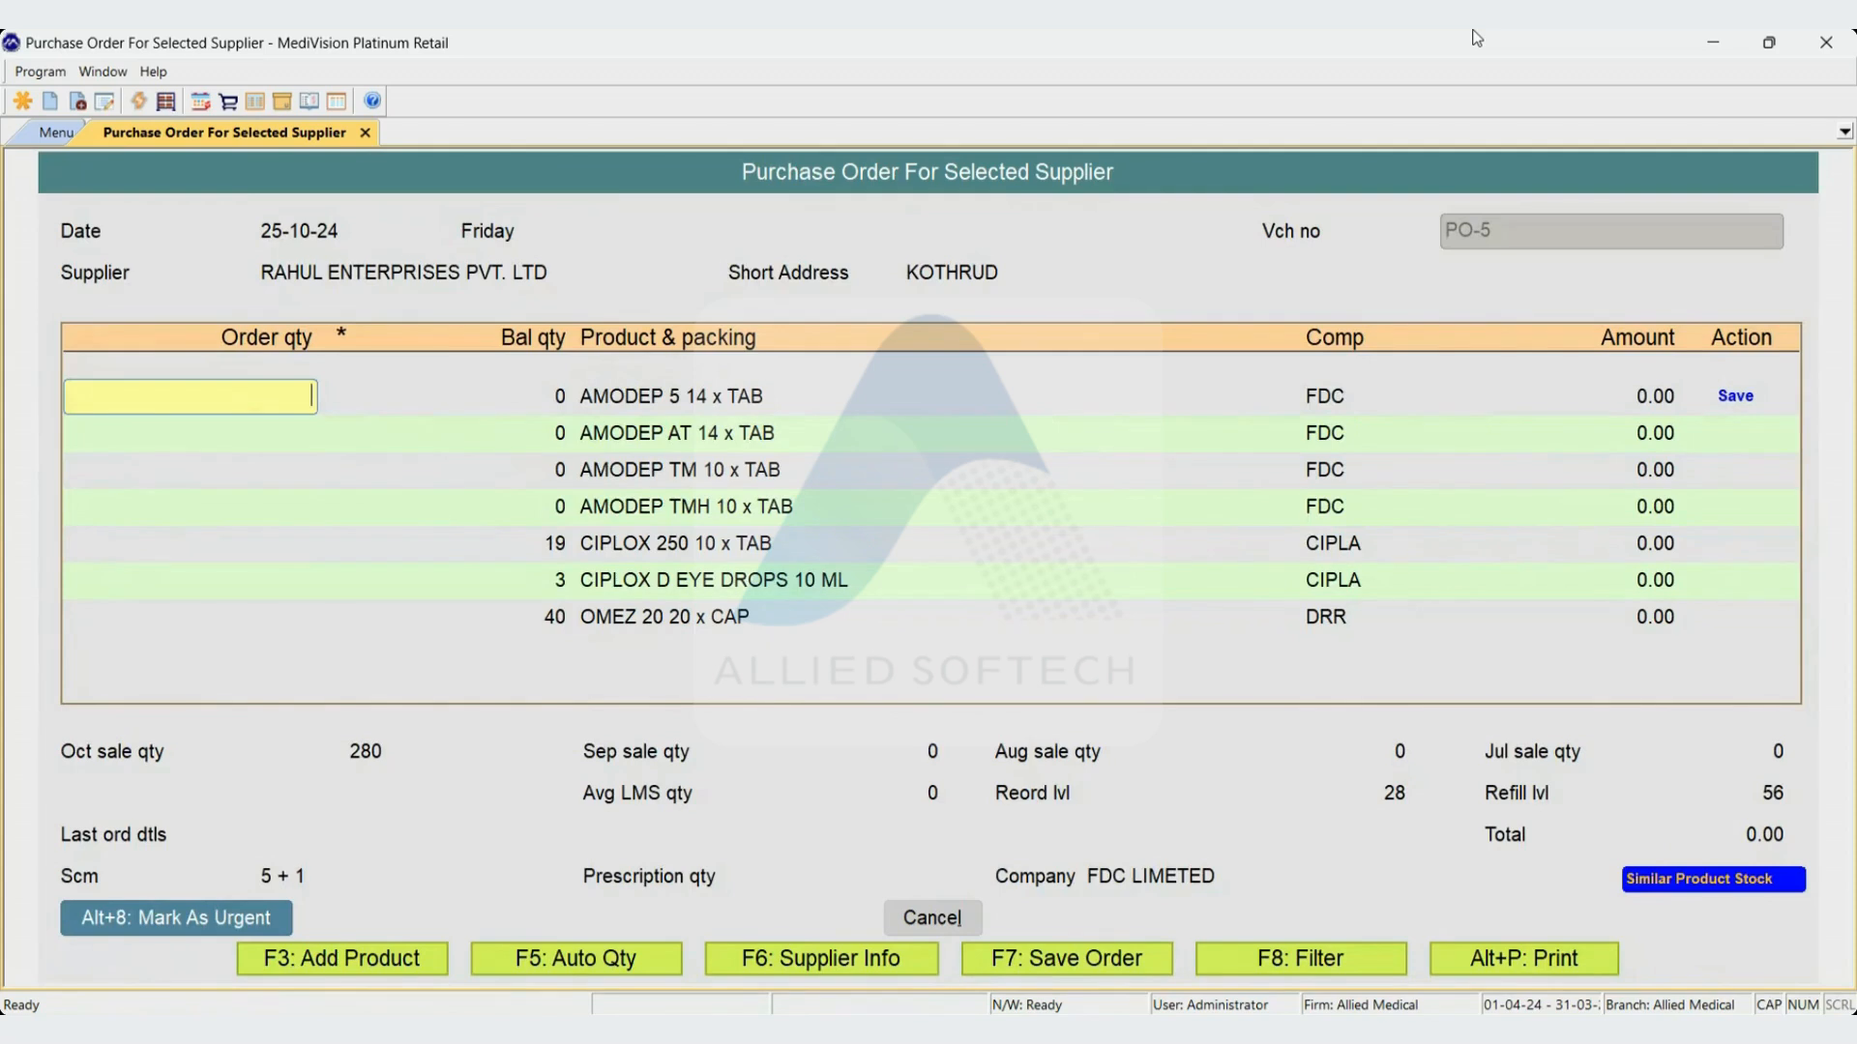
Examine the balance, sales and reorder details of the generated products from AMODEP 5 through OMEZ 20
key("Down")
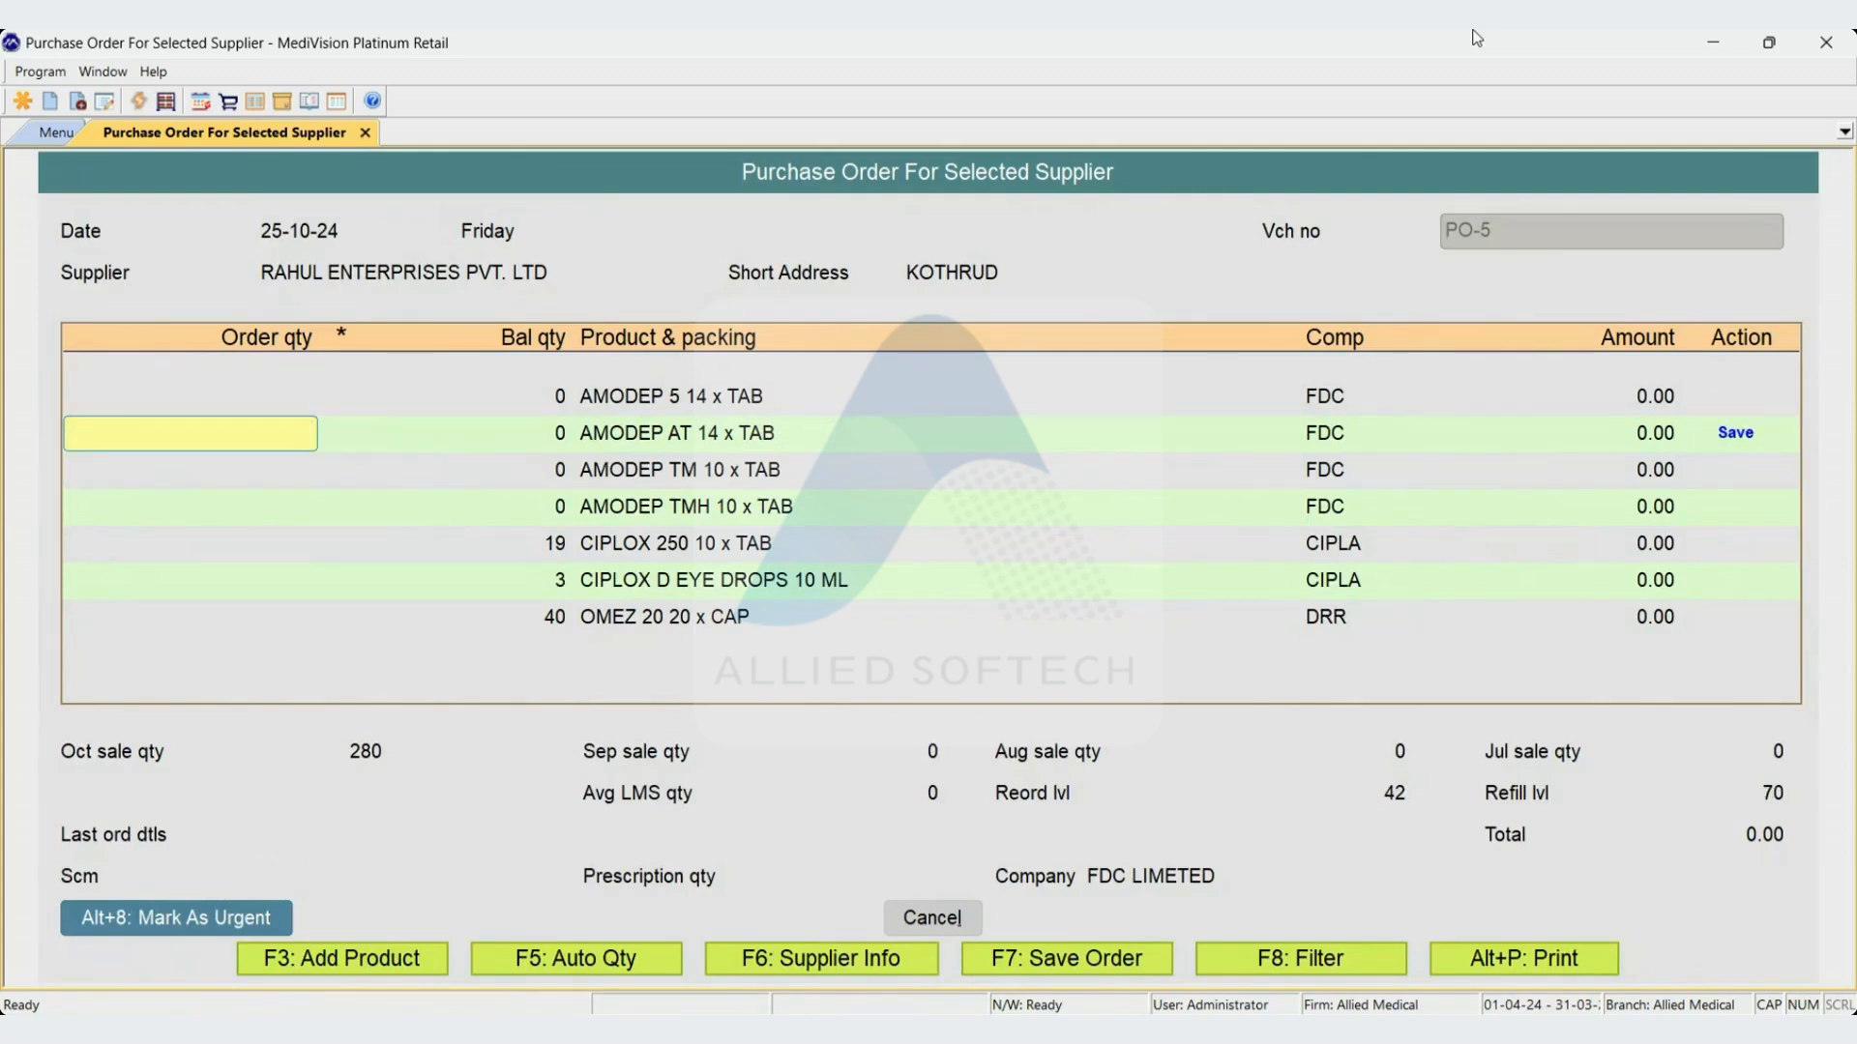
key("Up")
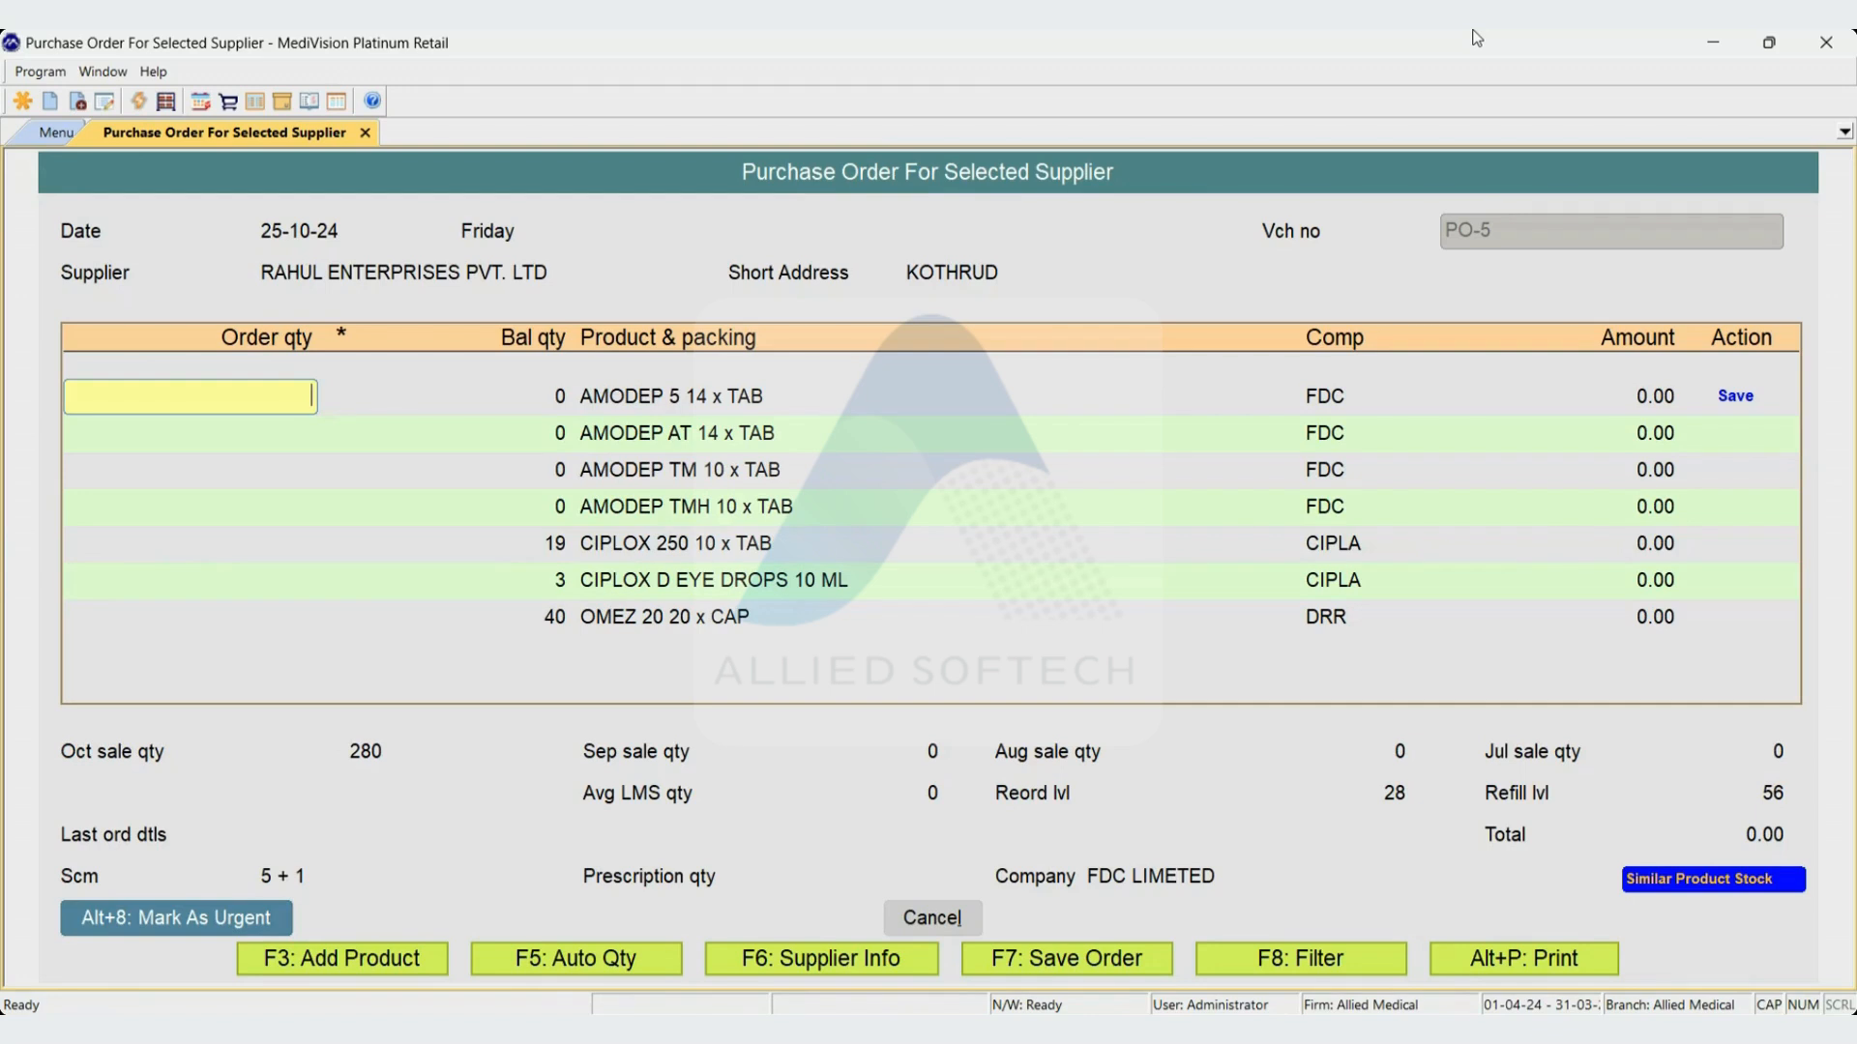
key("Down")
key("Down")
key("Down")
key("Down")
key("Down")
key("Down")
key("Down")
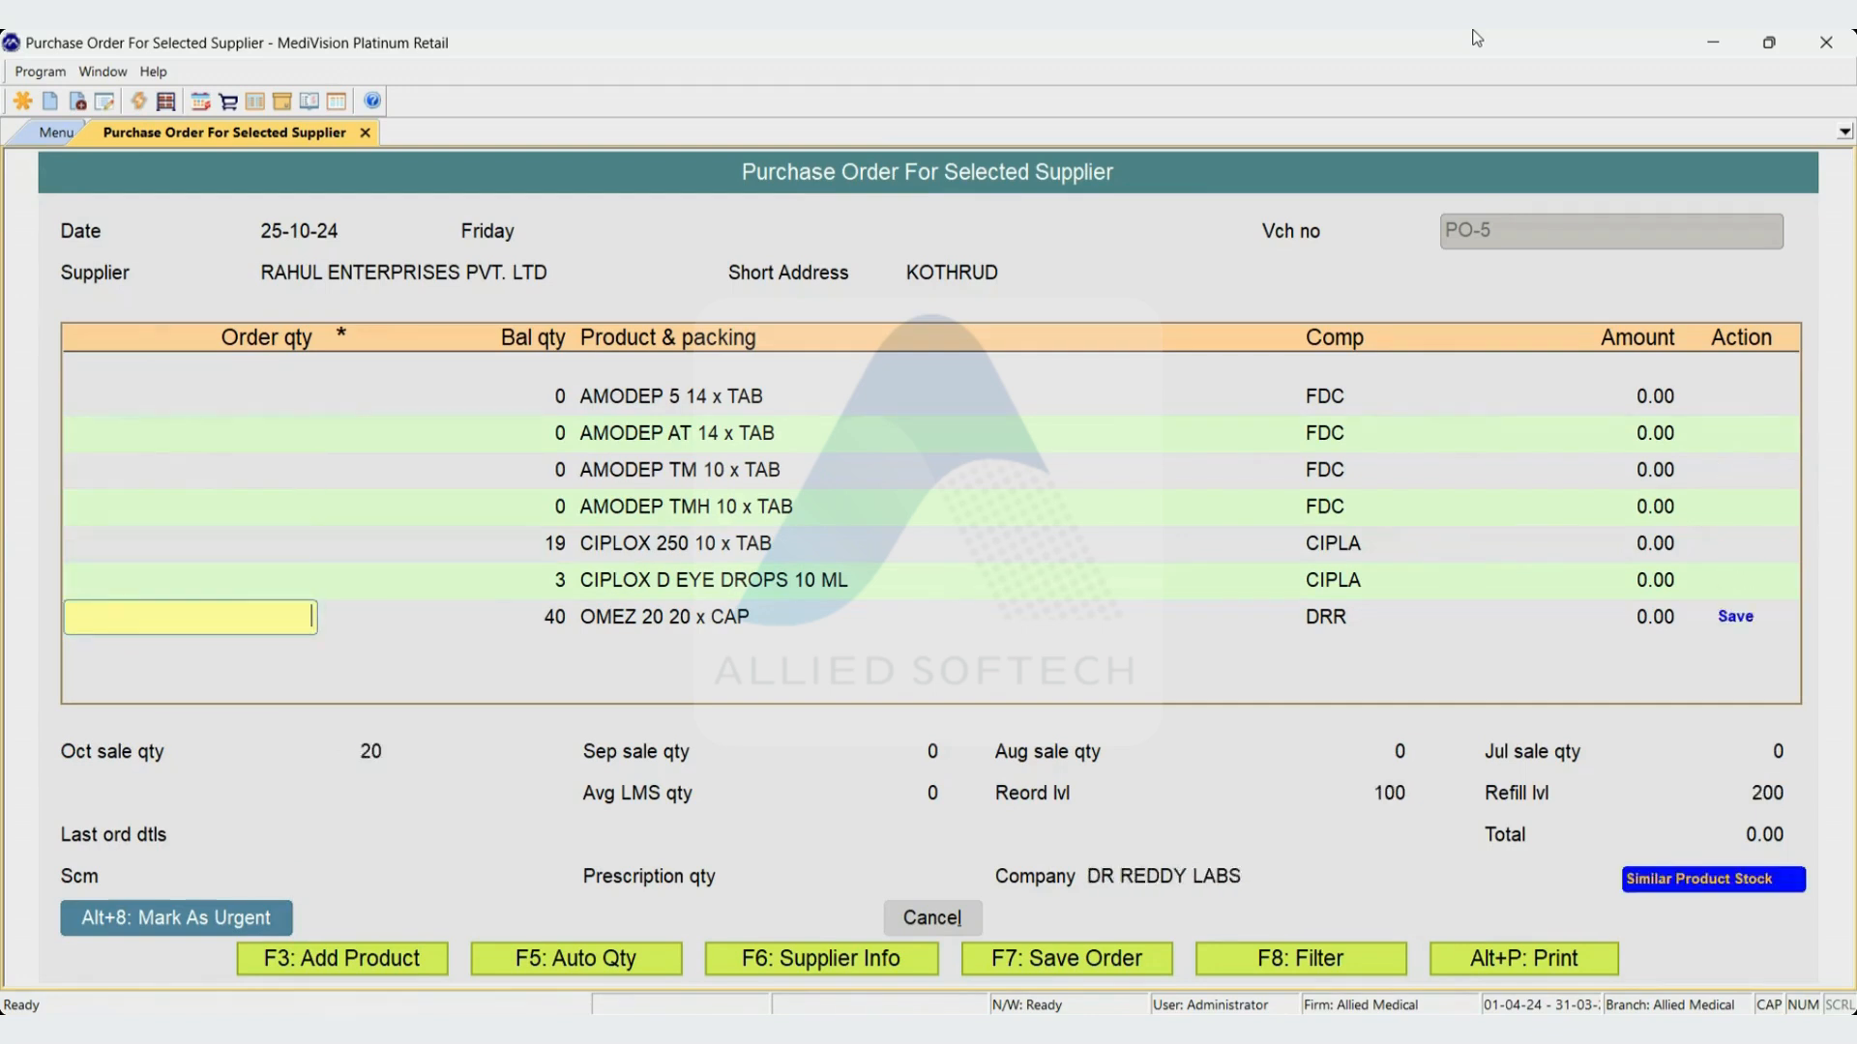
key("Up")
key("Up")
key("Up")
key("Up")
key("Up")
key("Up")
key("Up")
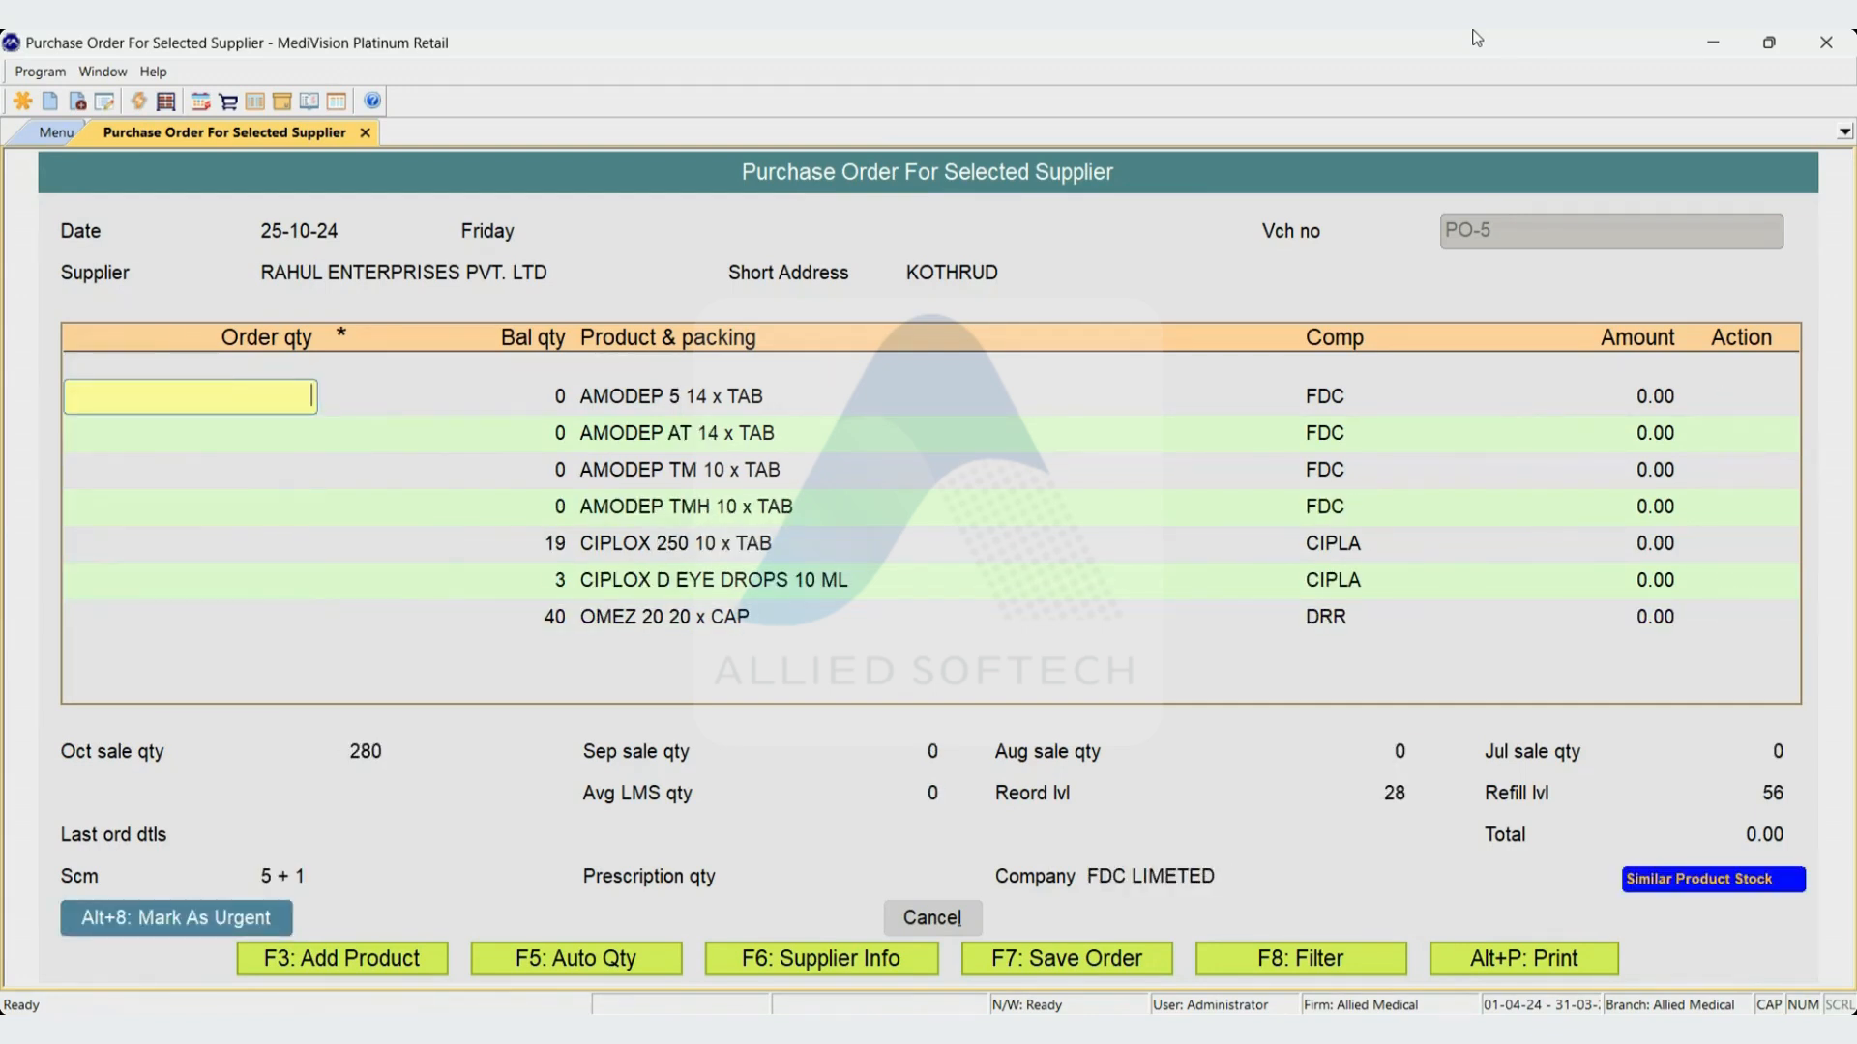
key("Down")
key("Down")
key("Down")
key("Down")
key("Down")
key("Down")
key("Down")
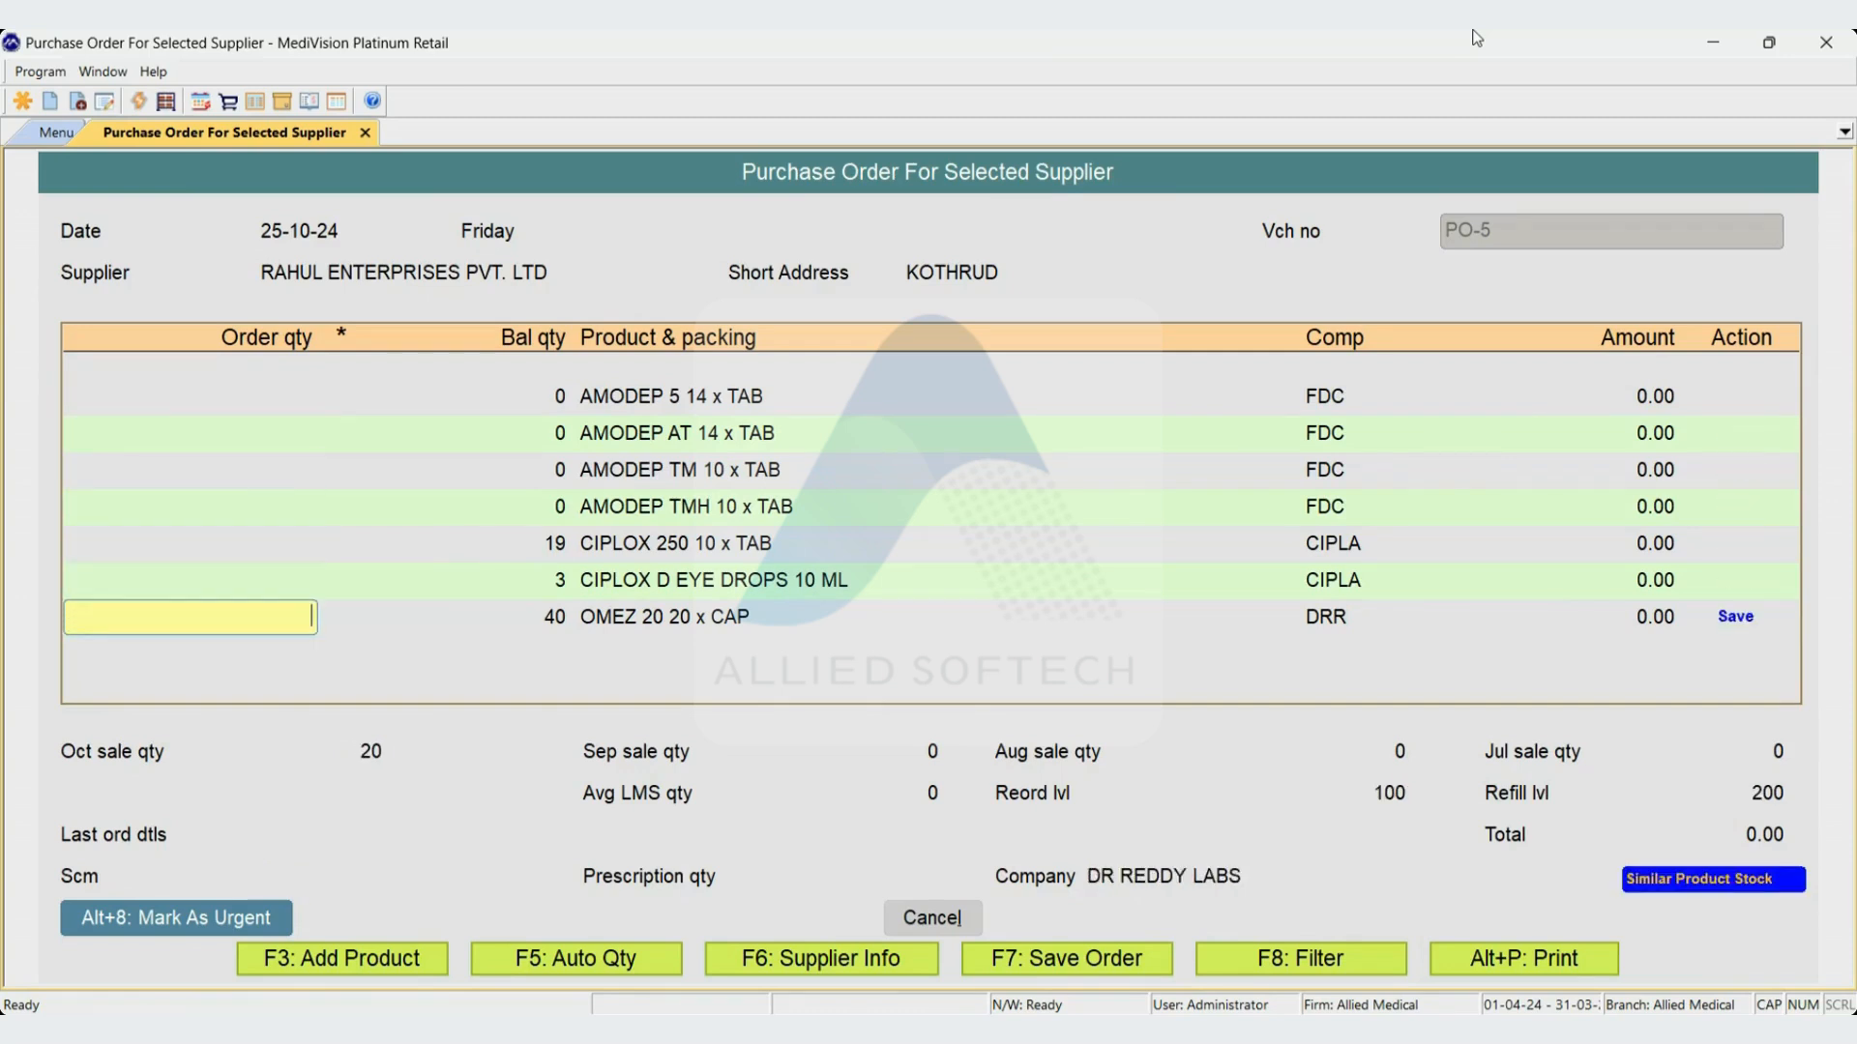
Add the product KOLDEX 10 x TAB from all products to the order with a quantity of 2
key("F3")
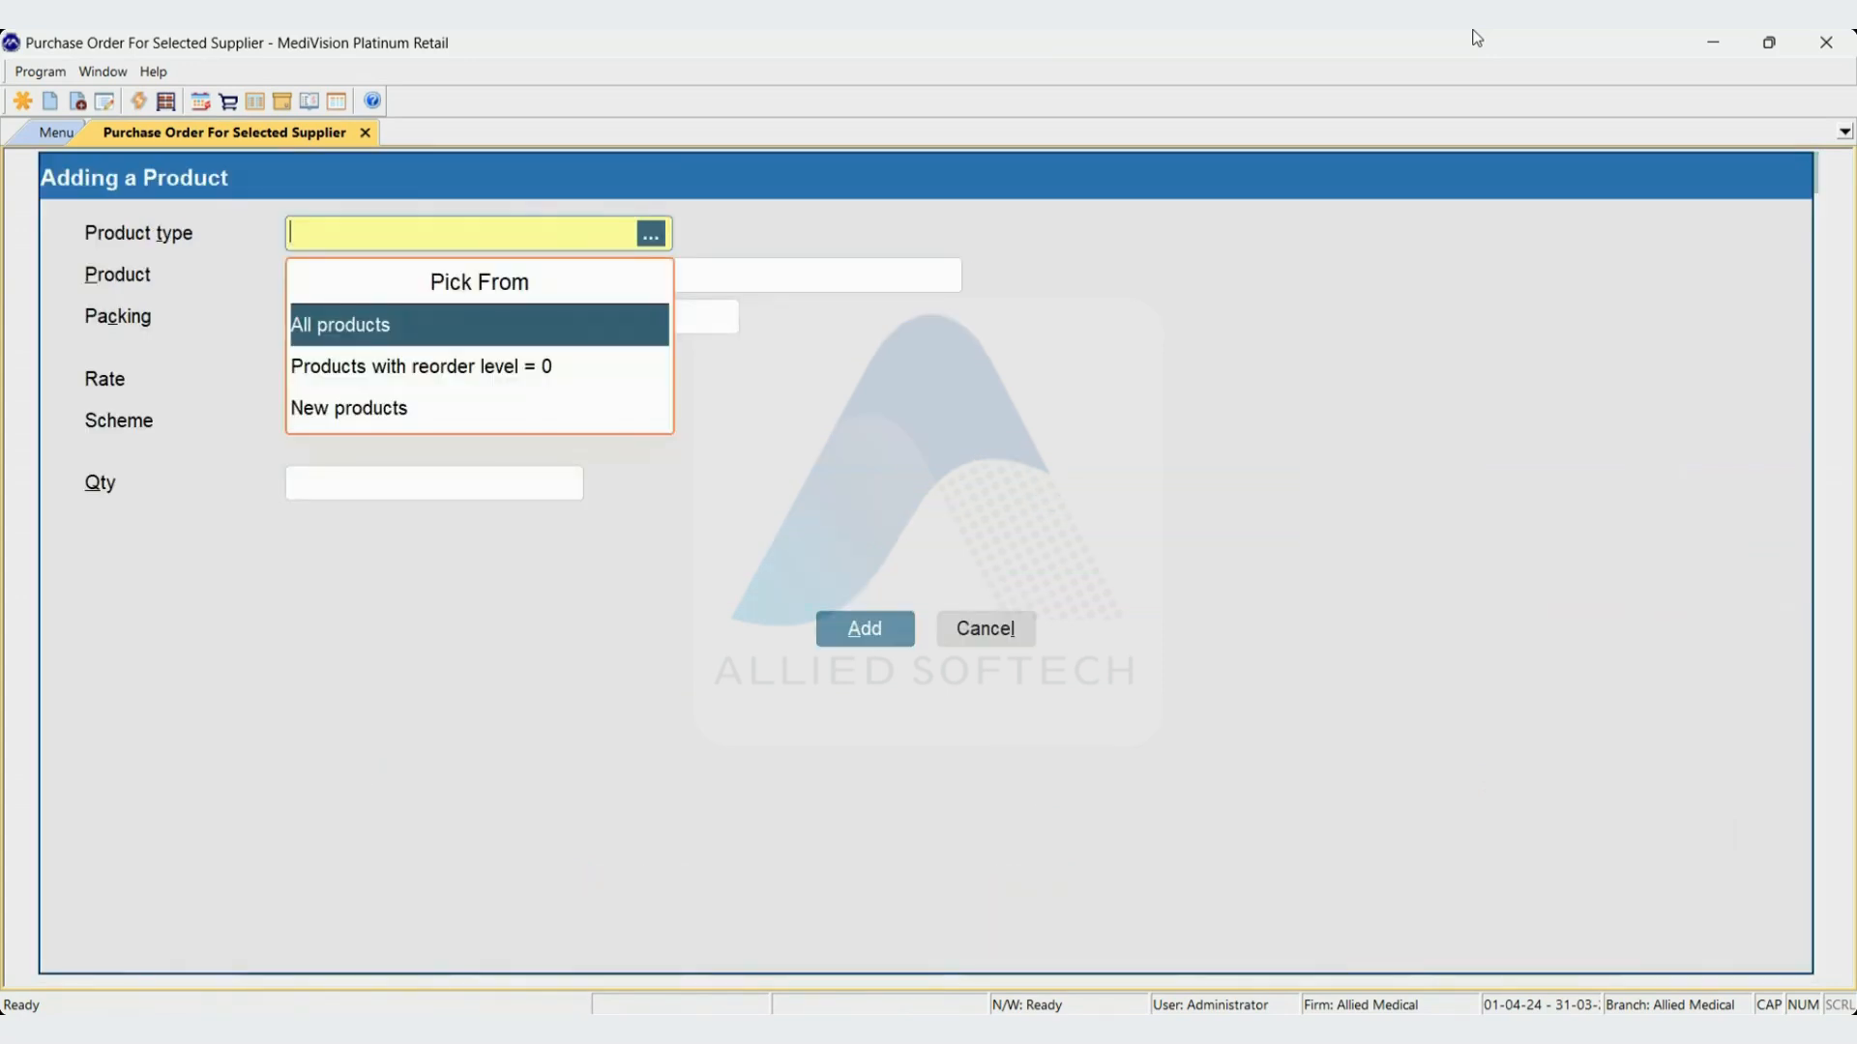
key("Down")
key("Up")
key("Return")
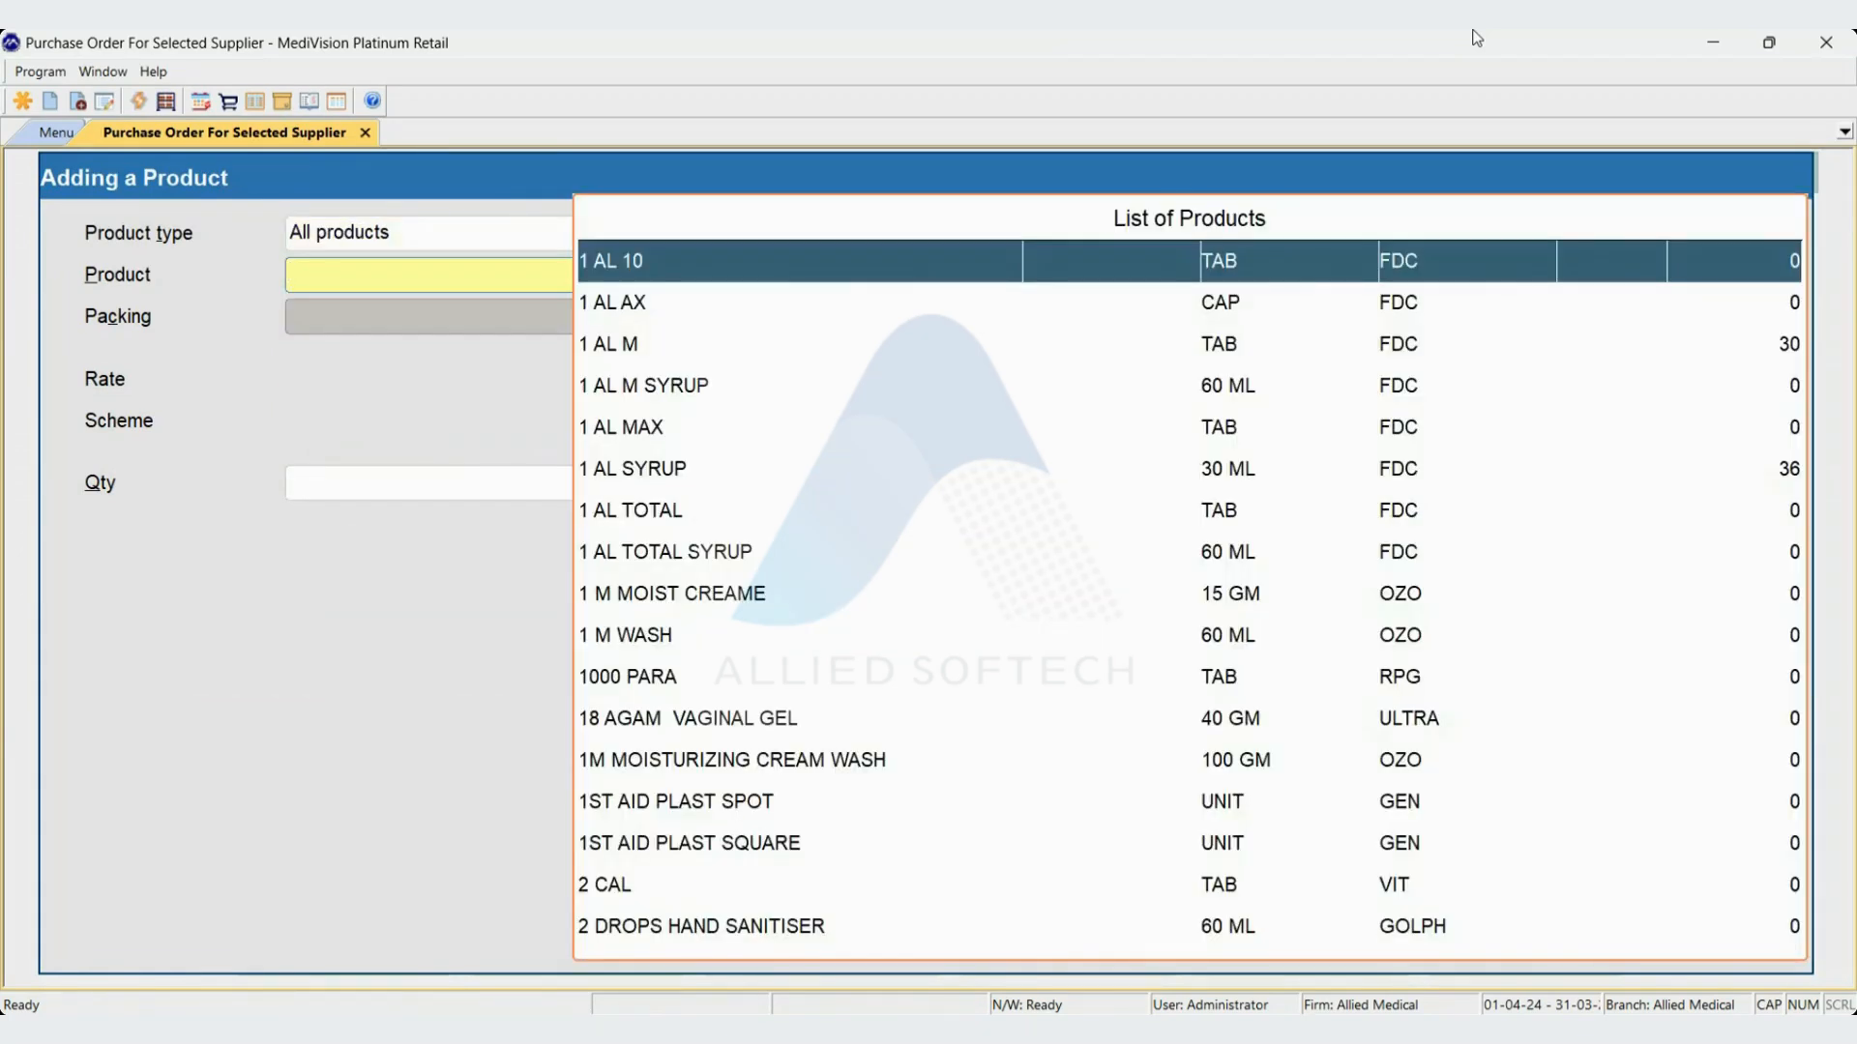
type("KOL")
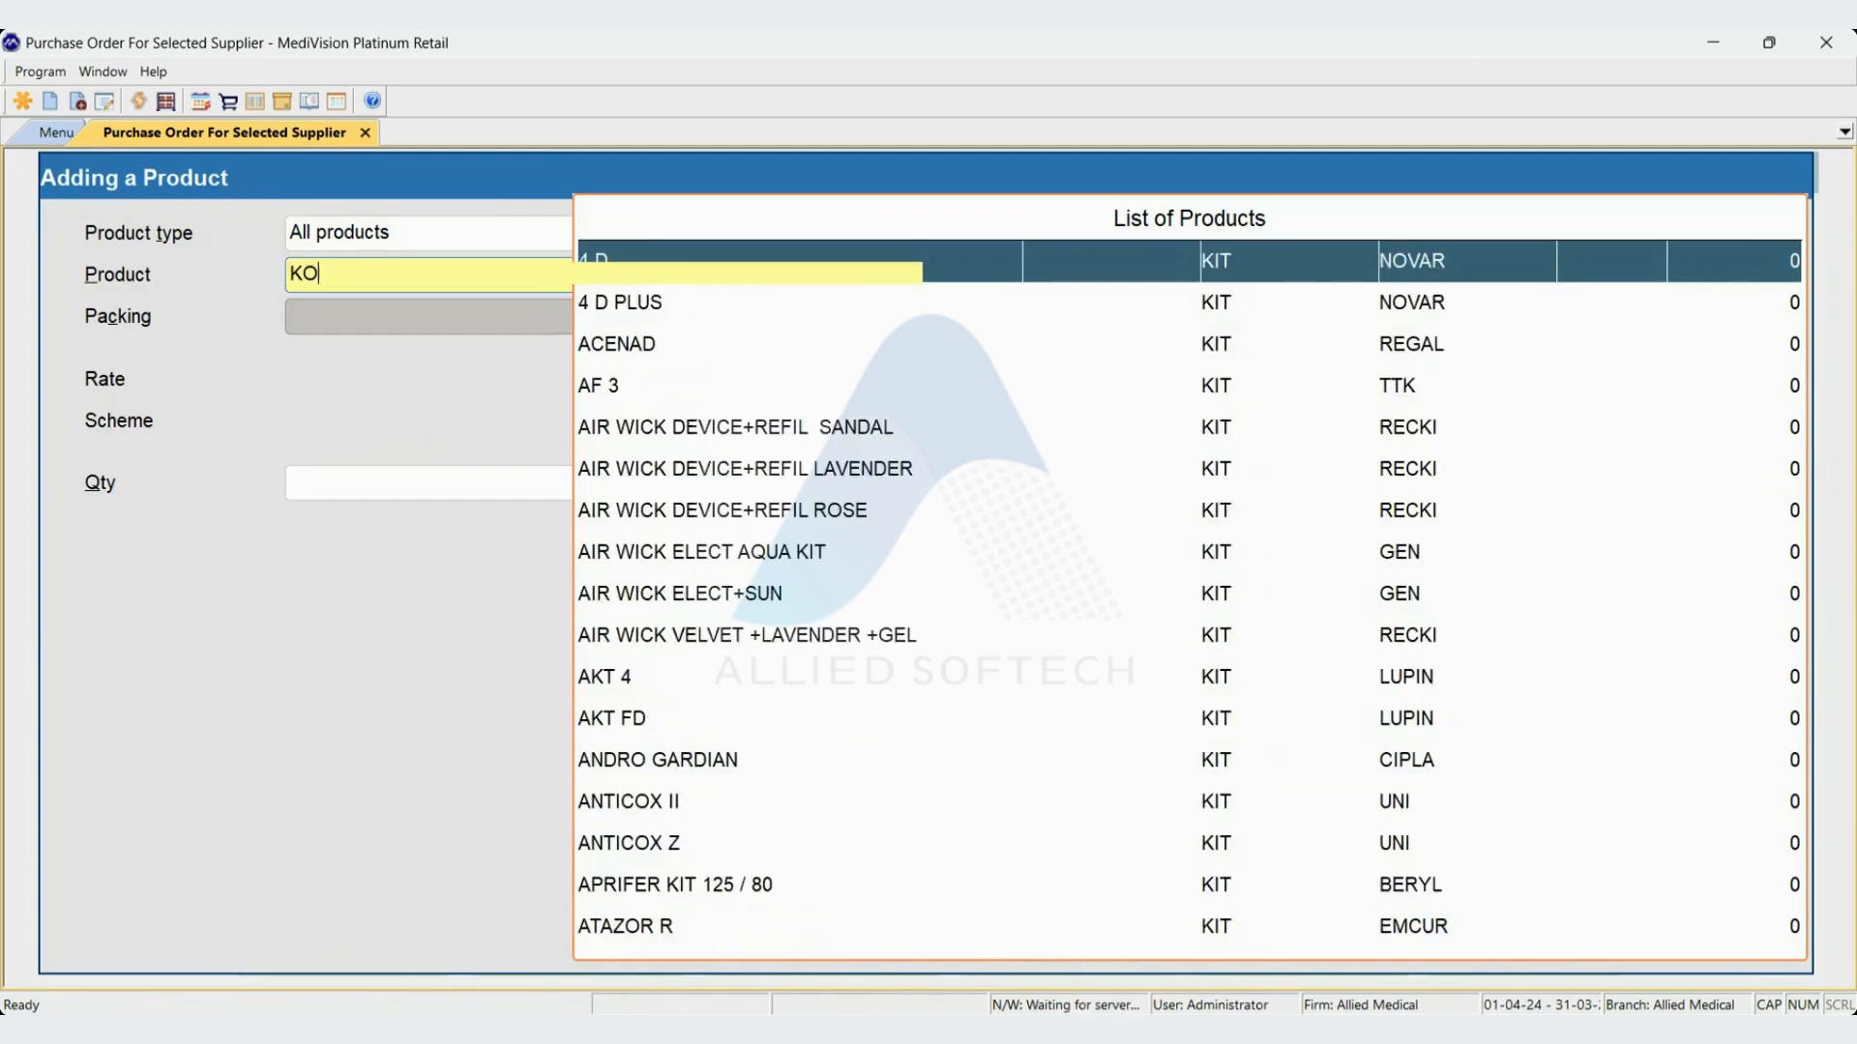
key("Down")
key("Down")
key("Down")
key("Return")
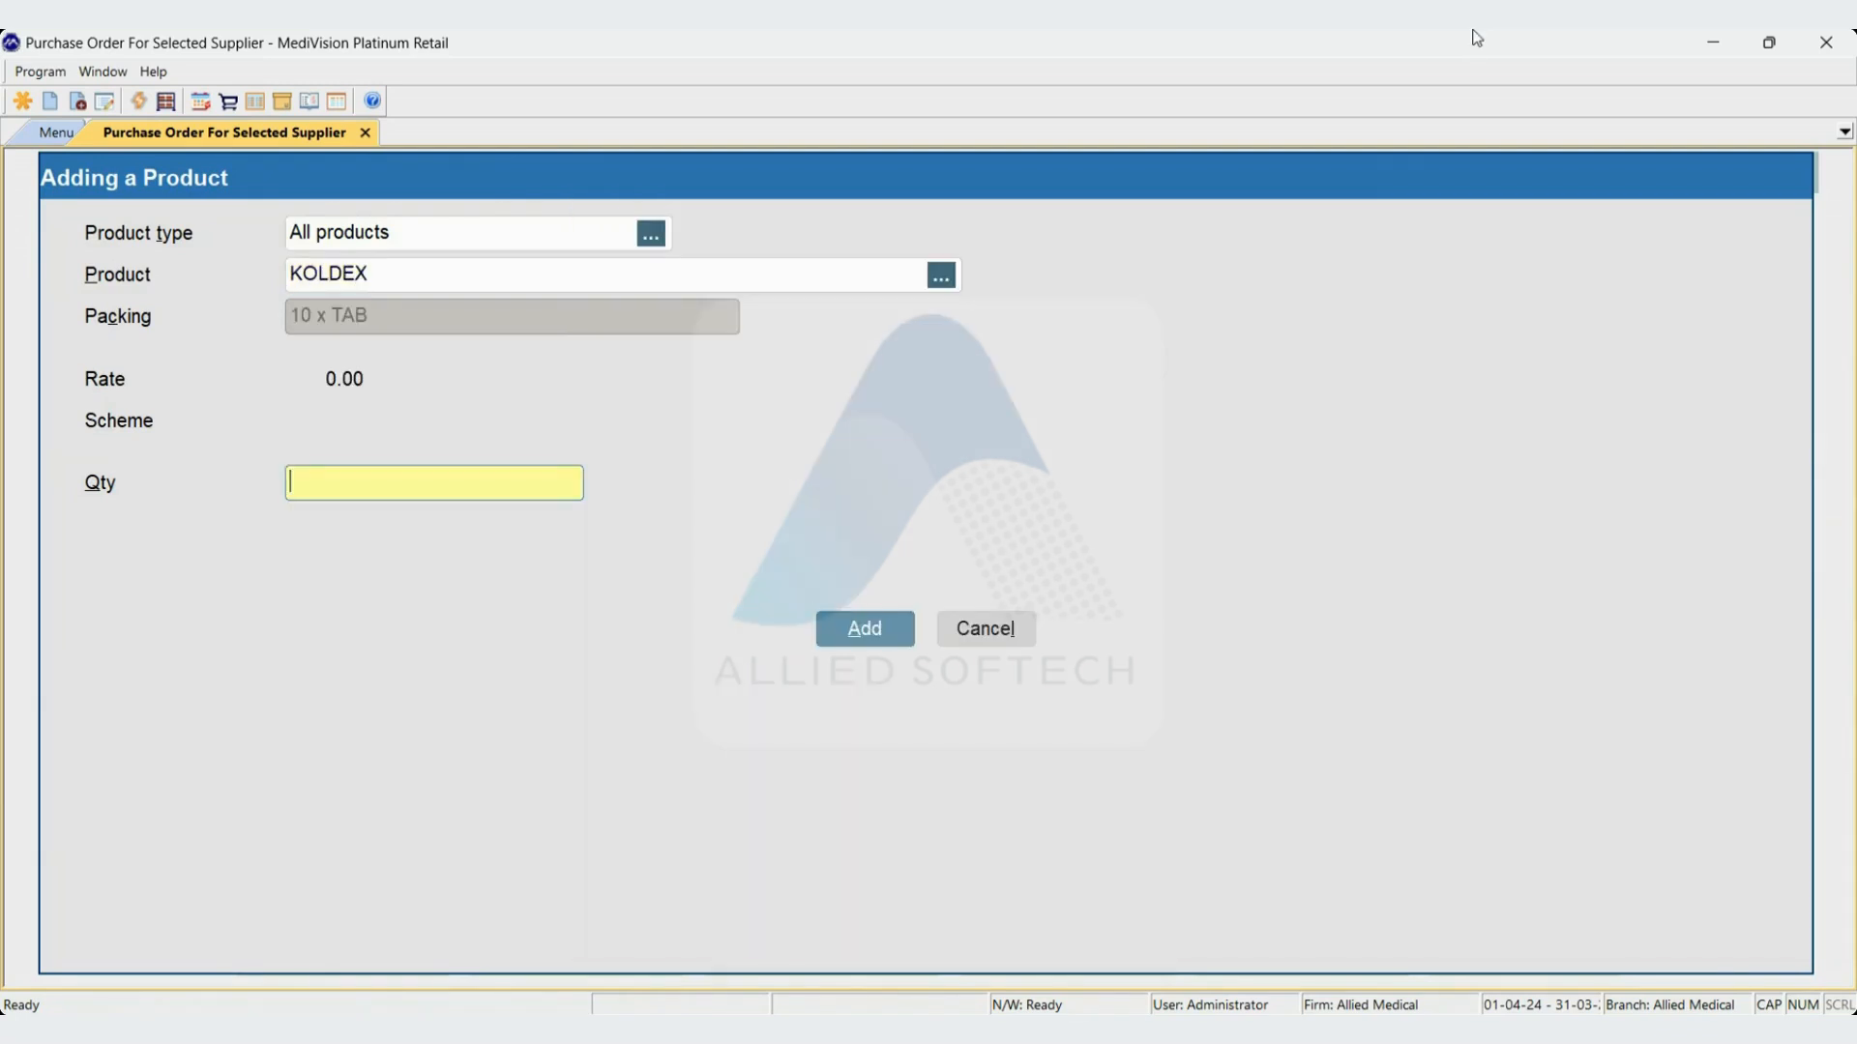
type("2")
key("Return")
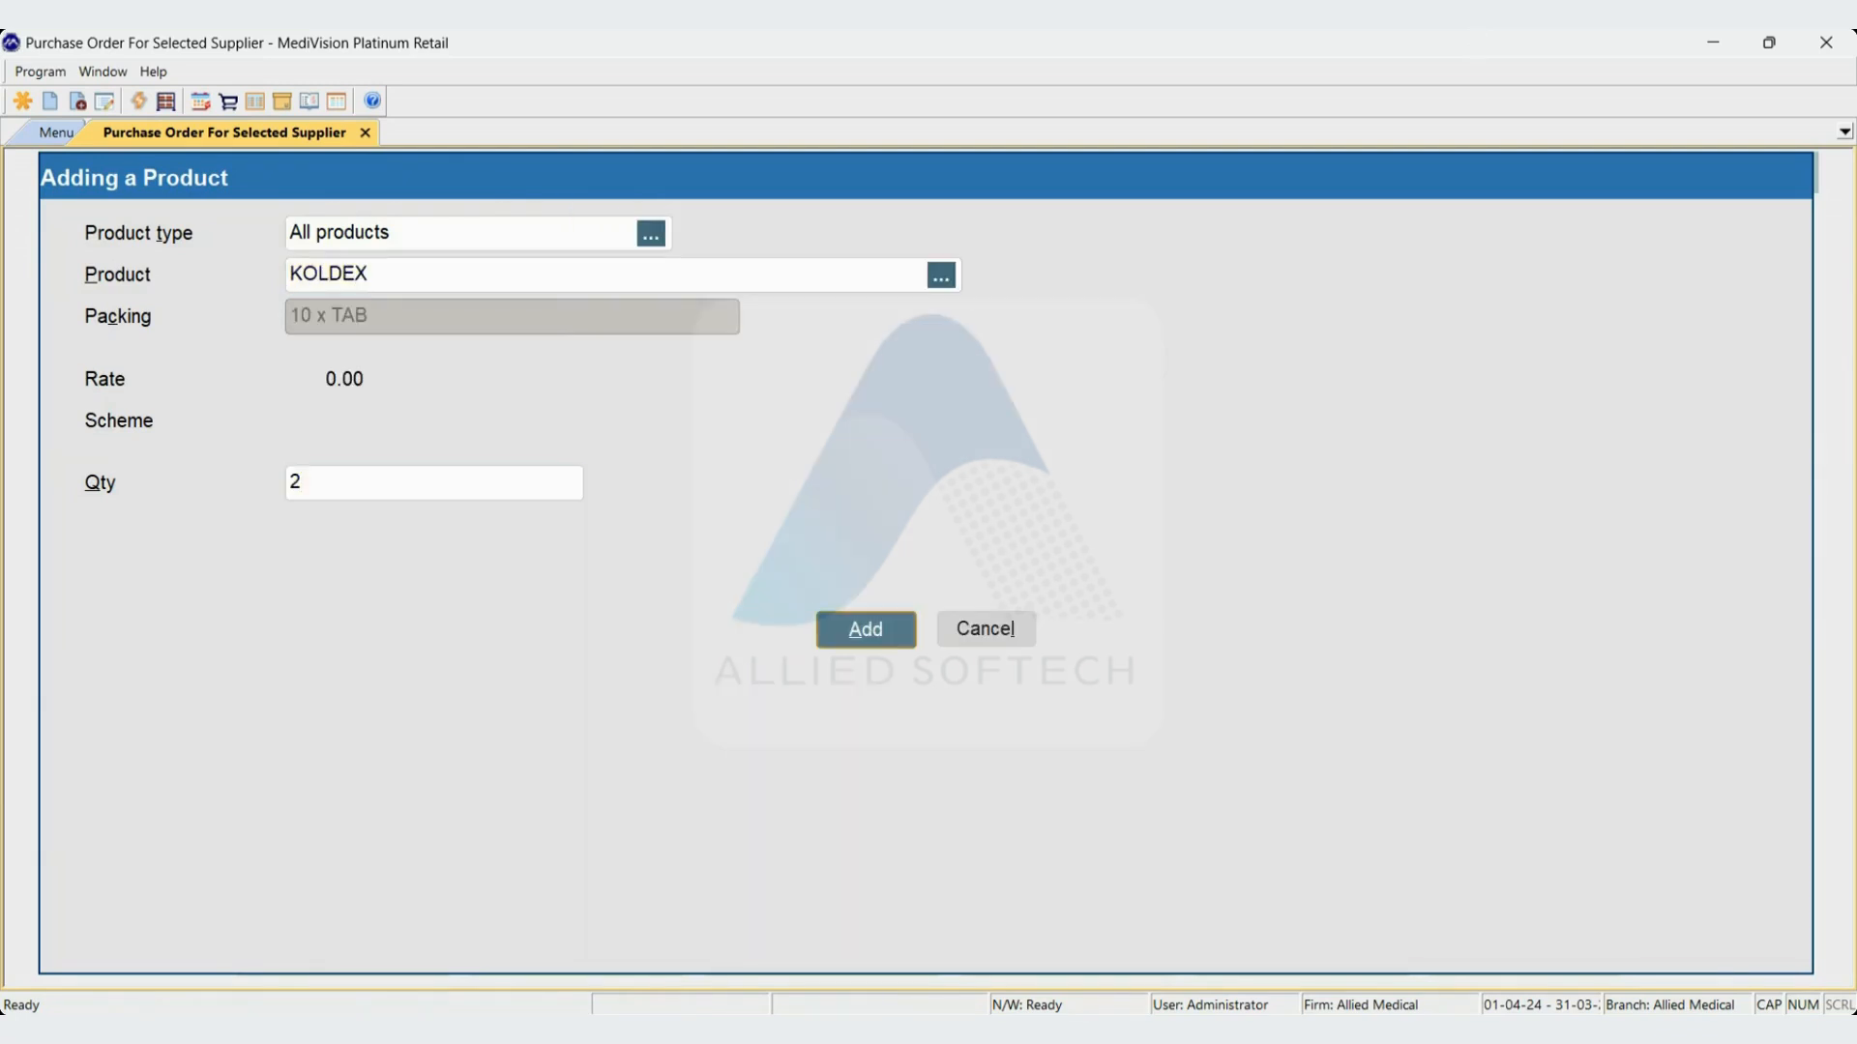
key("Return")
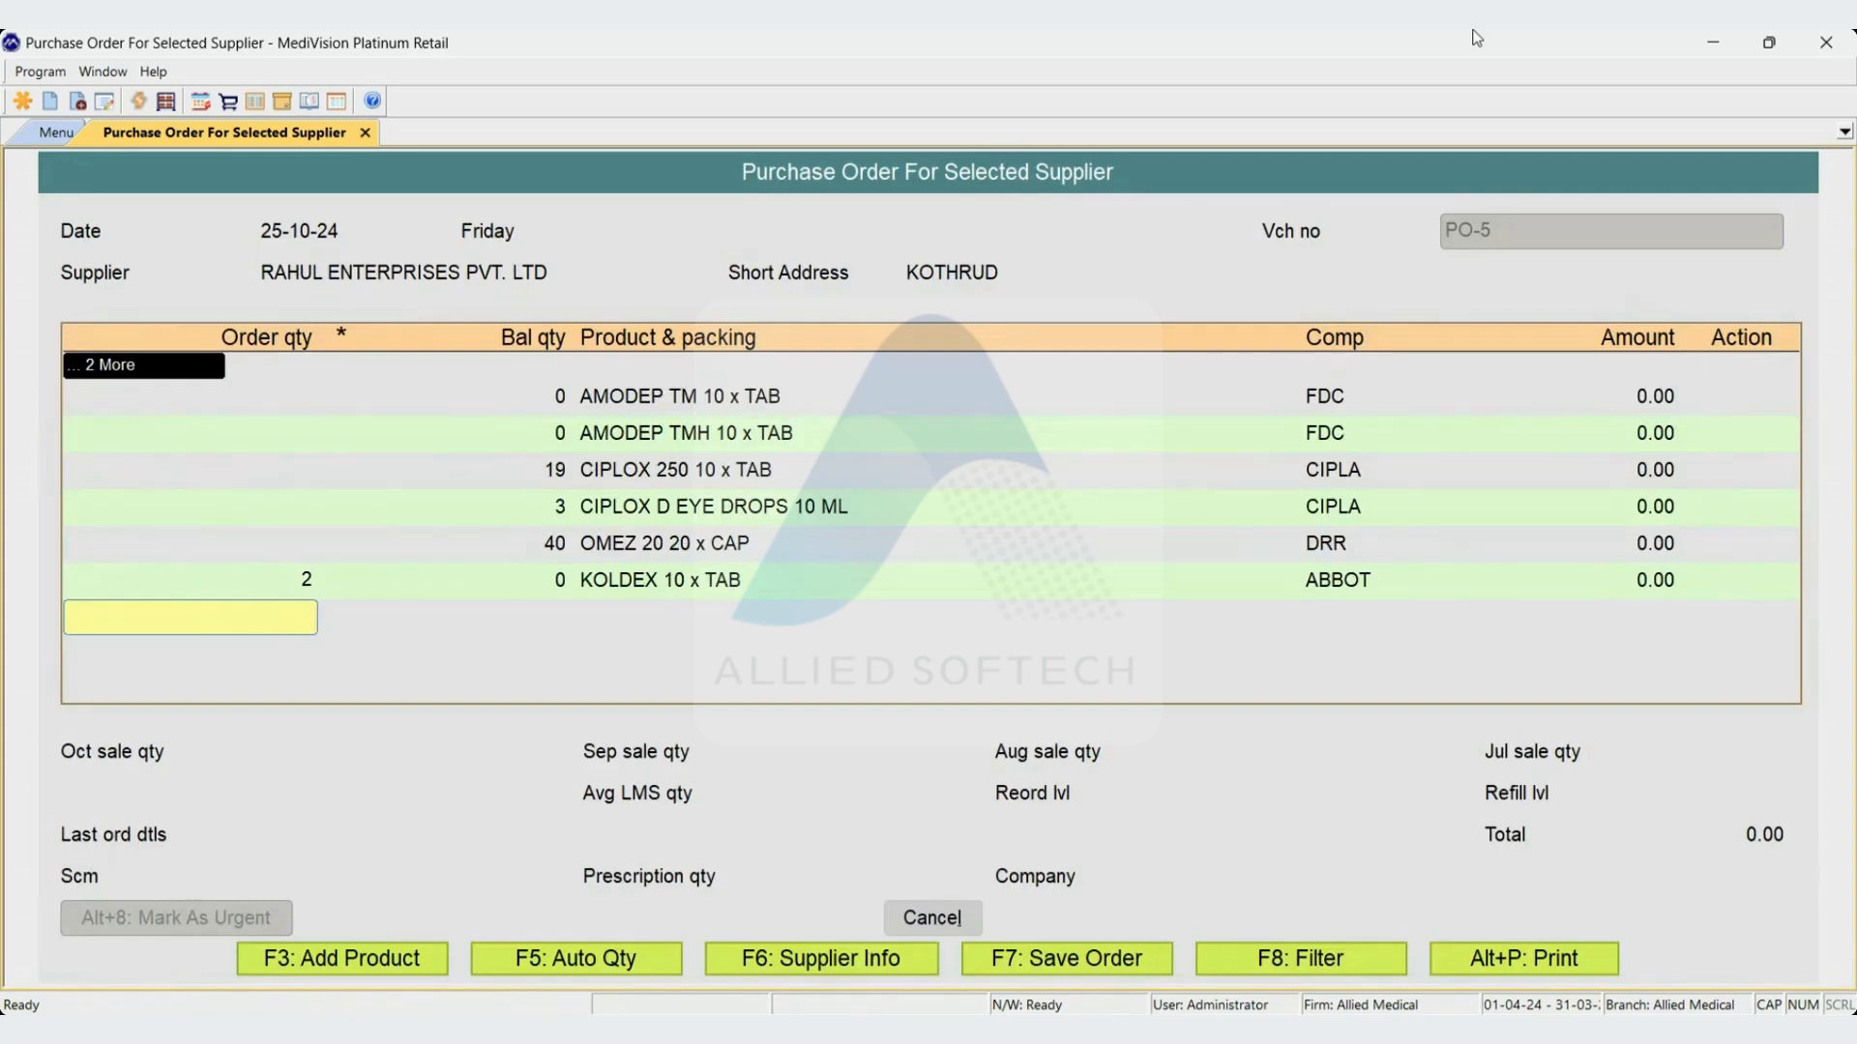
Start adding another product and list the products with reorder level = 0
key("F3")
key("Down")
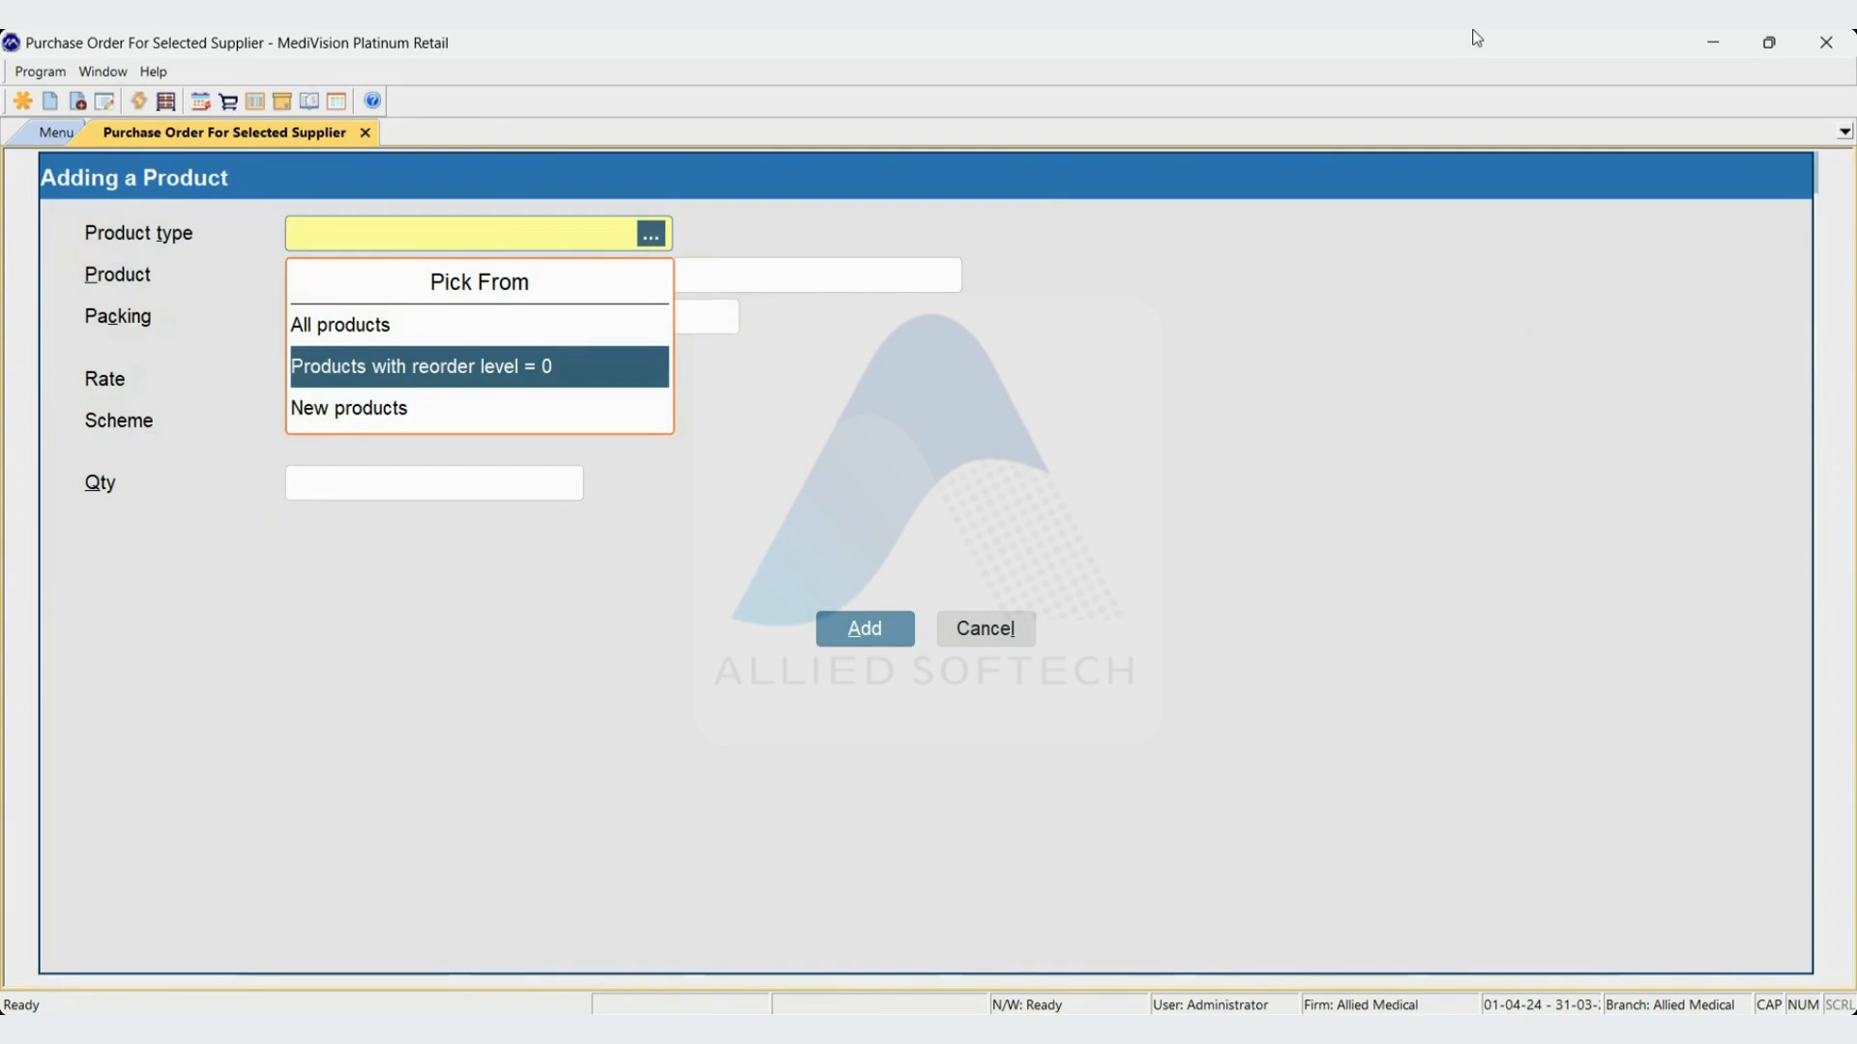
key("Return")
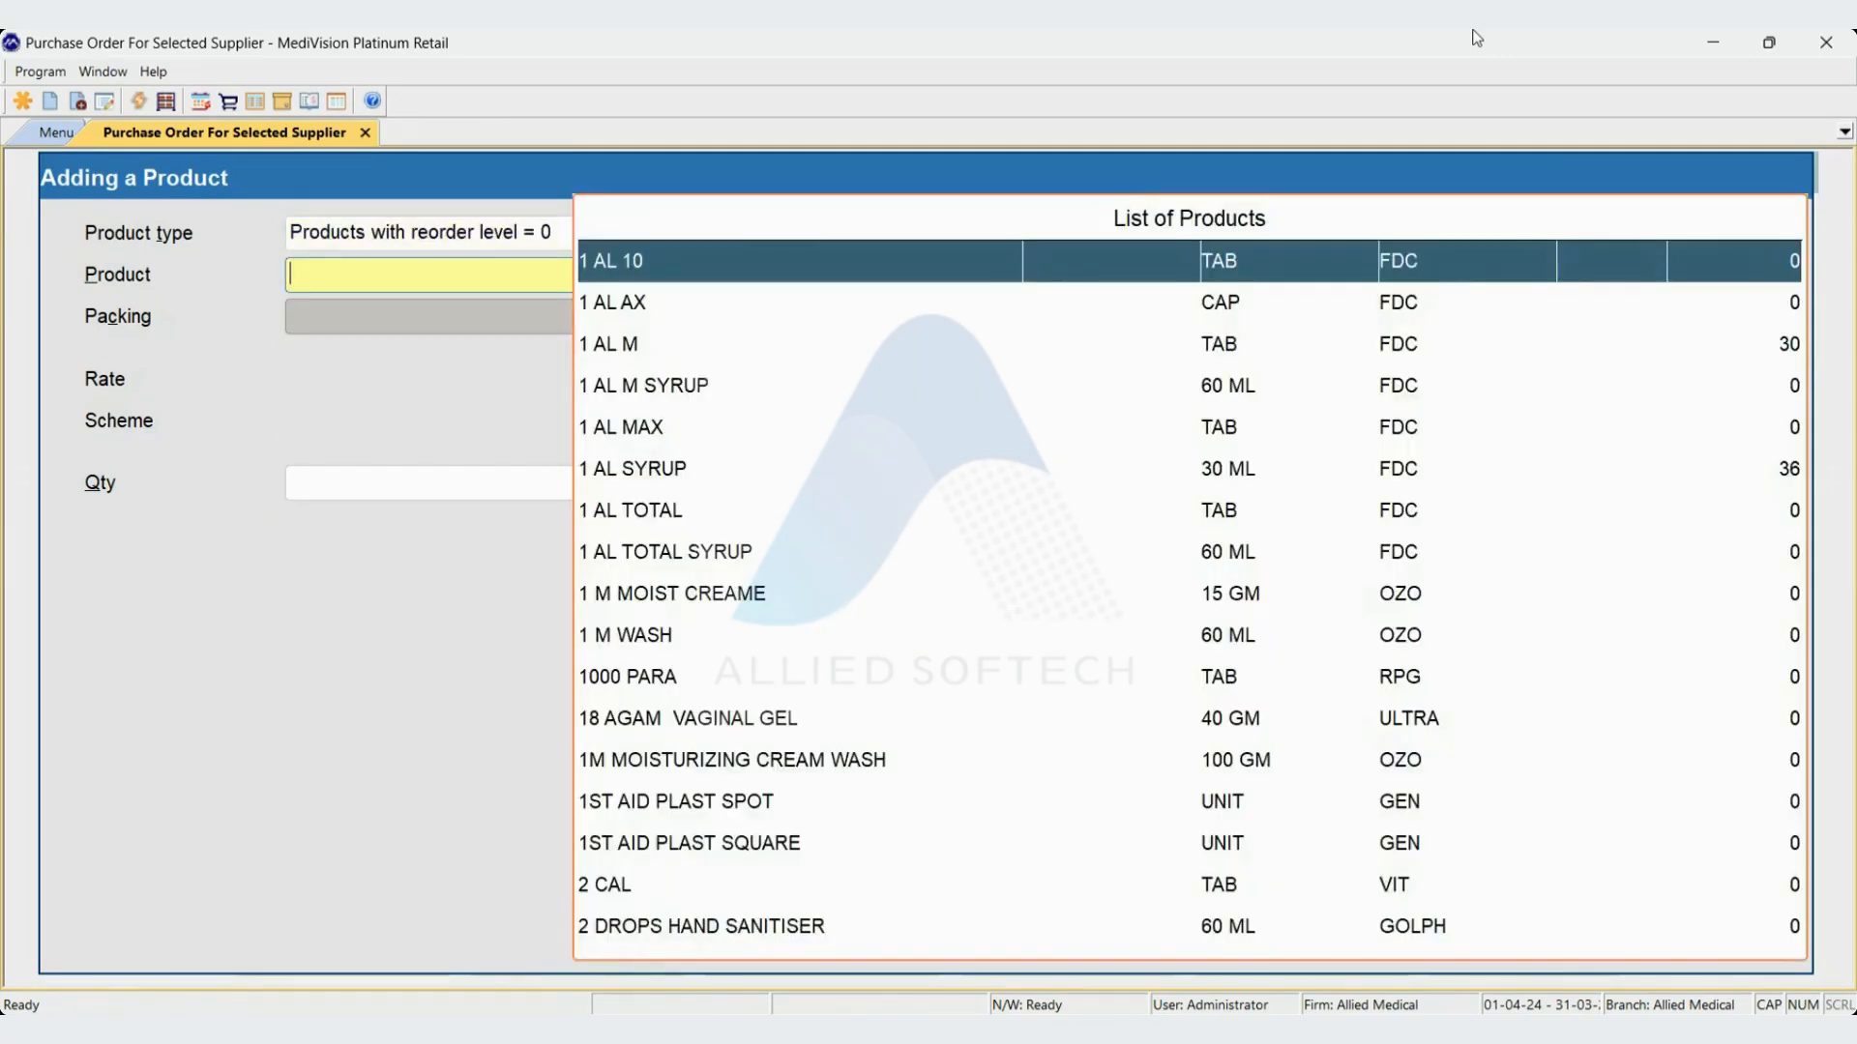
Change the product type to New products and enter CIPLADIN POWDER as the product
key("shift+Tab")
key("space")
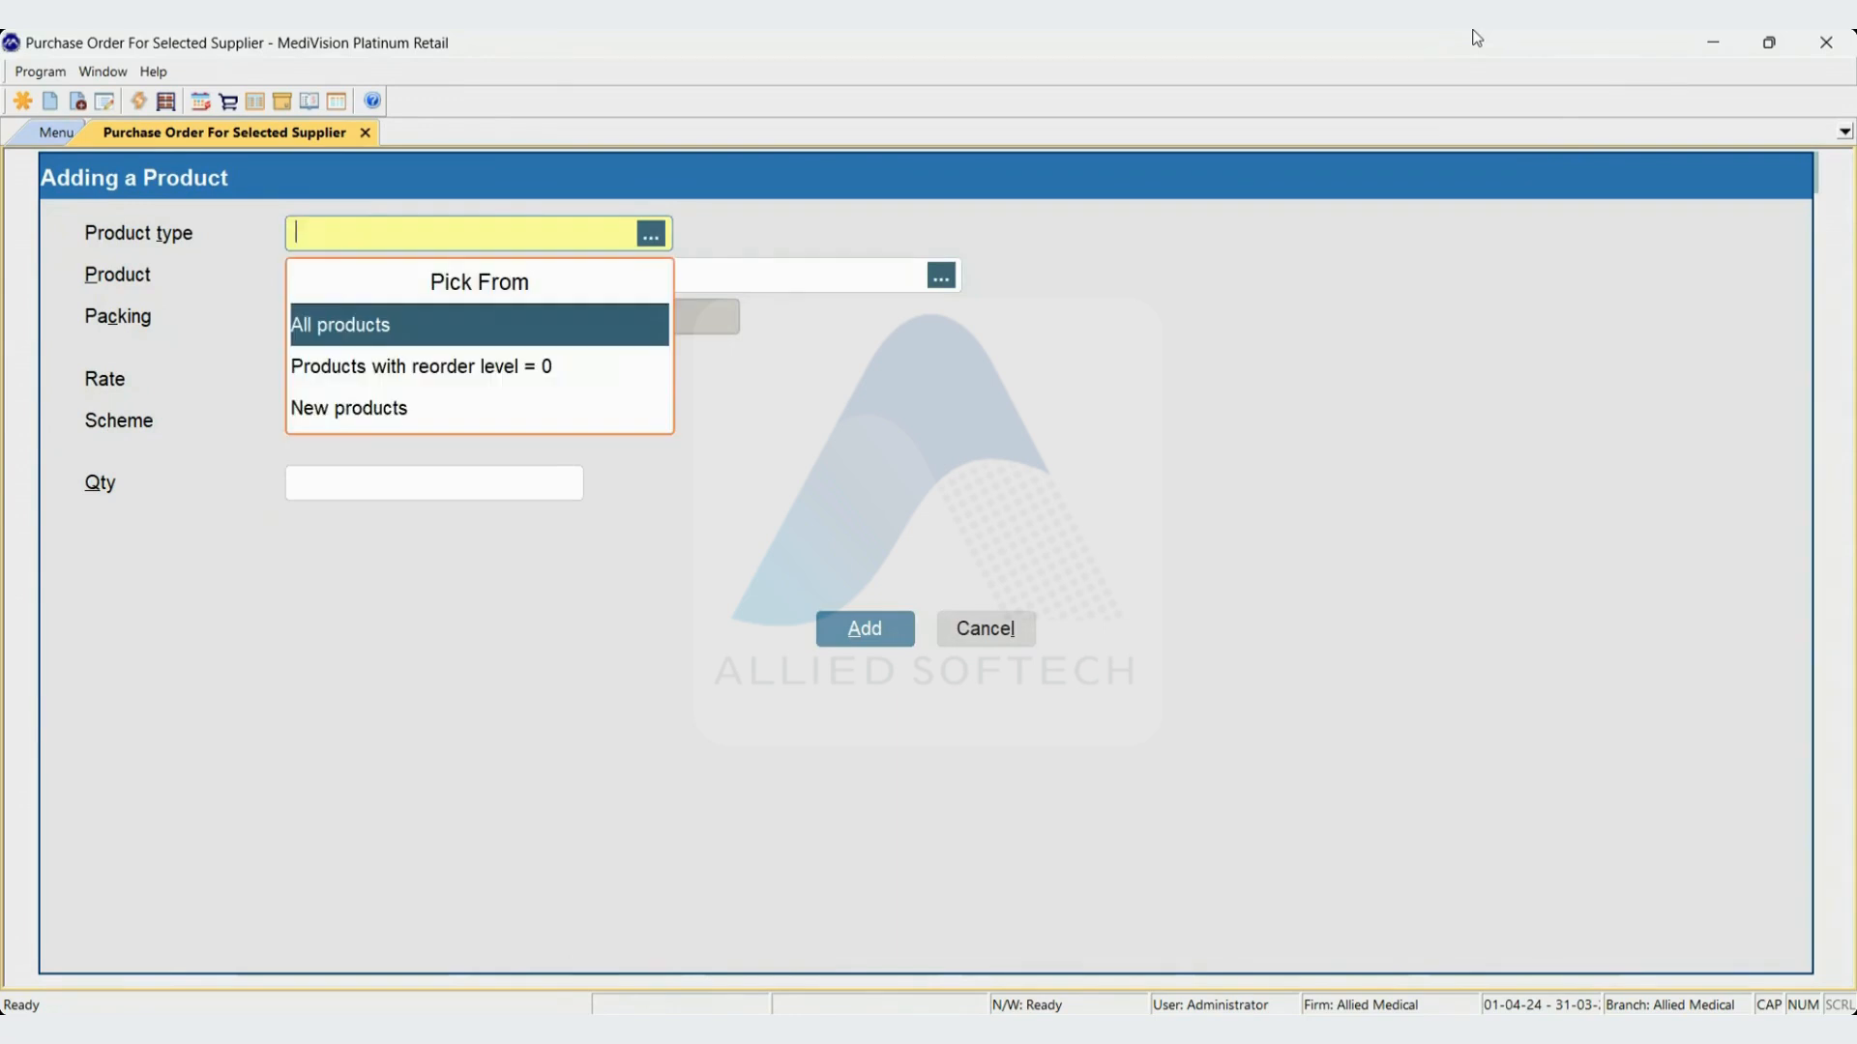
key("Down")
key("Down")
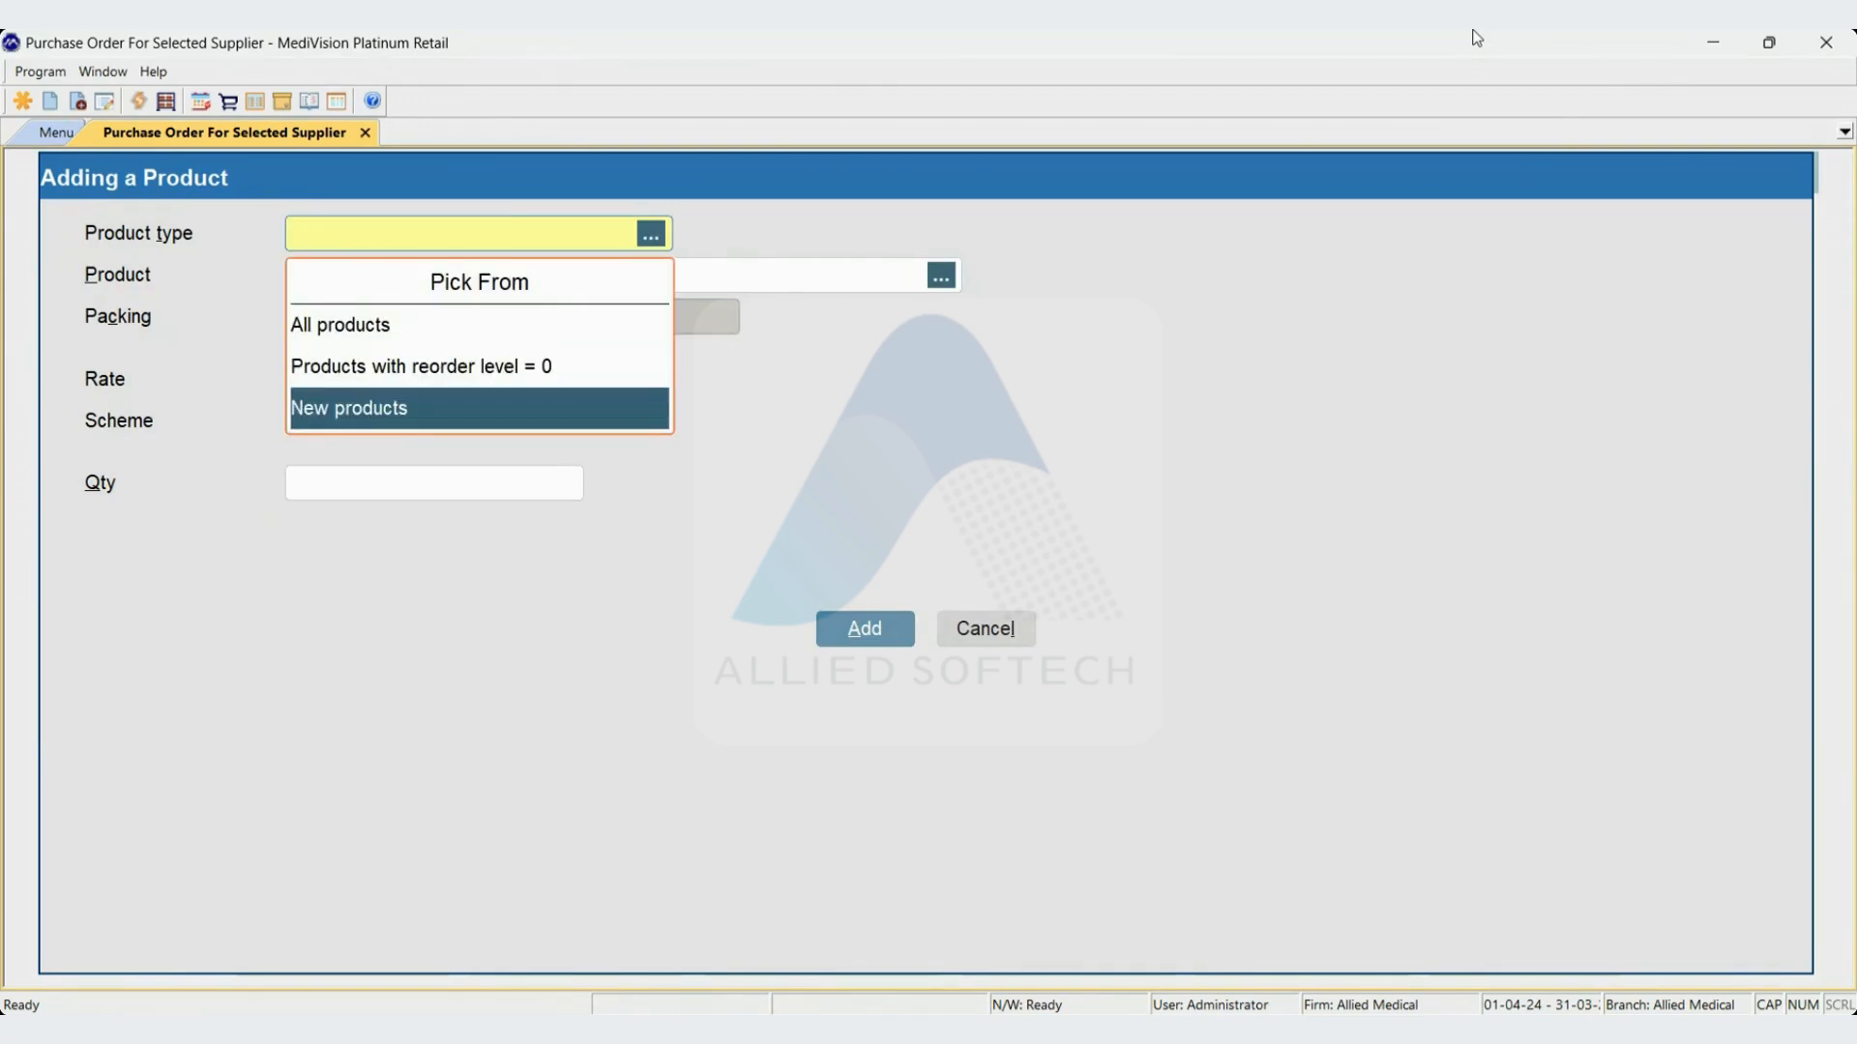
key("Return")
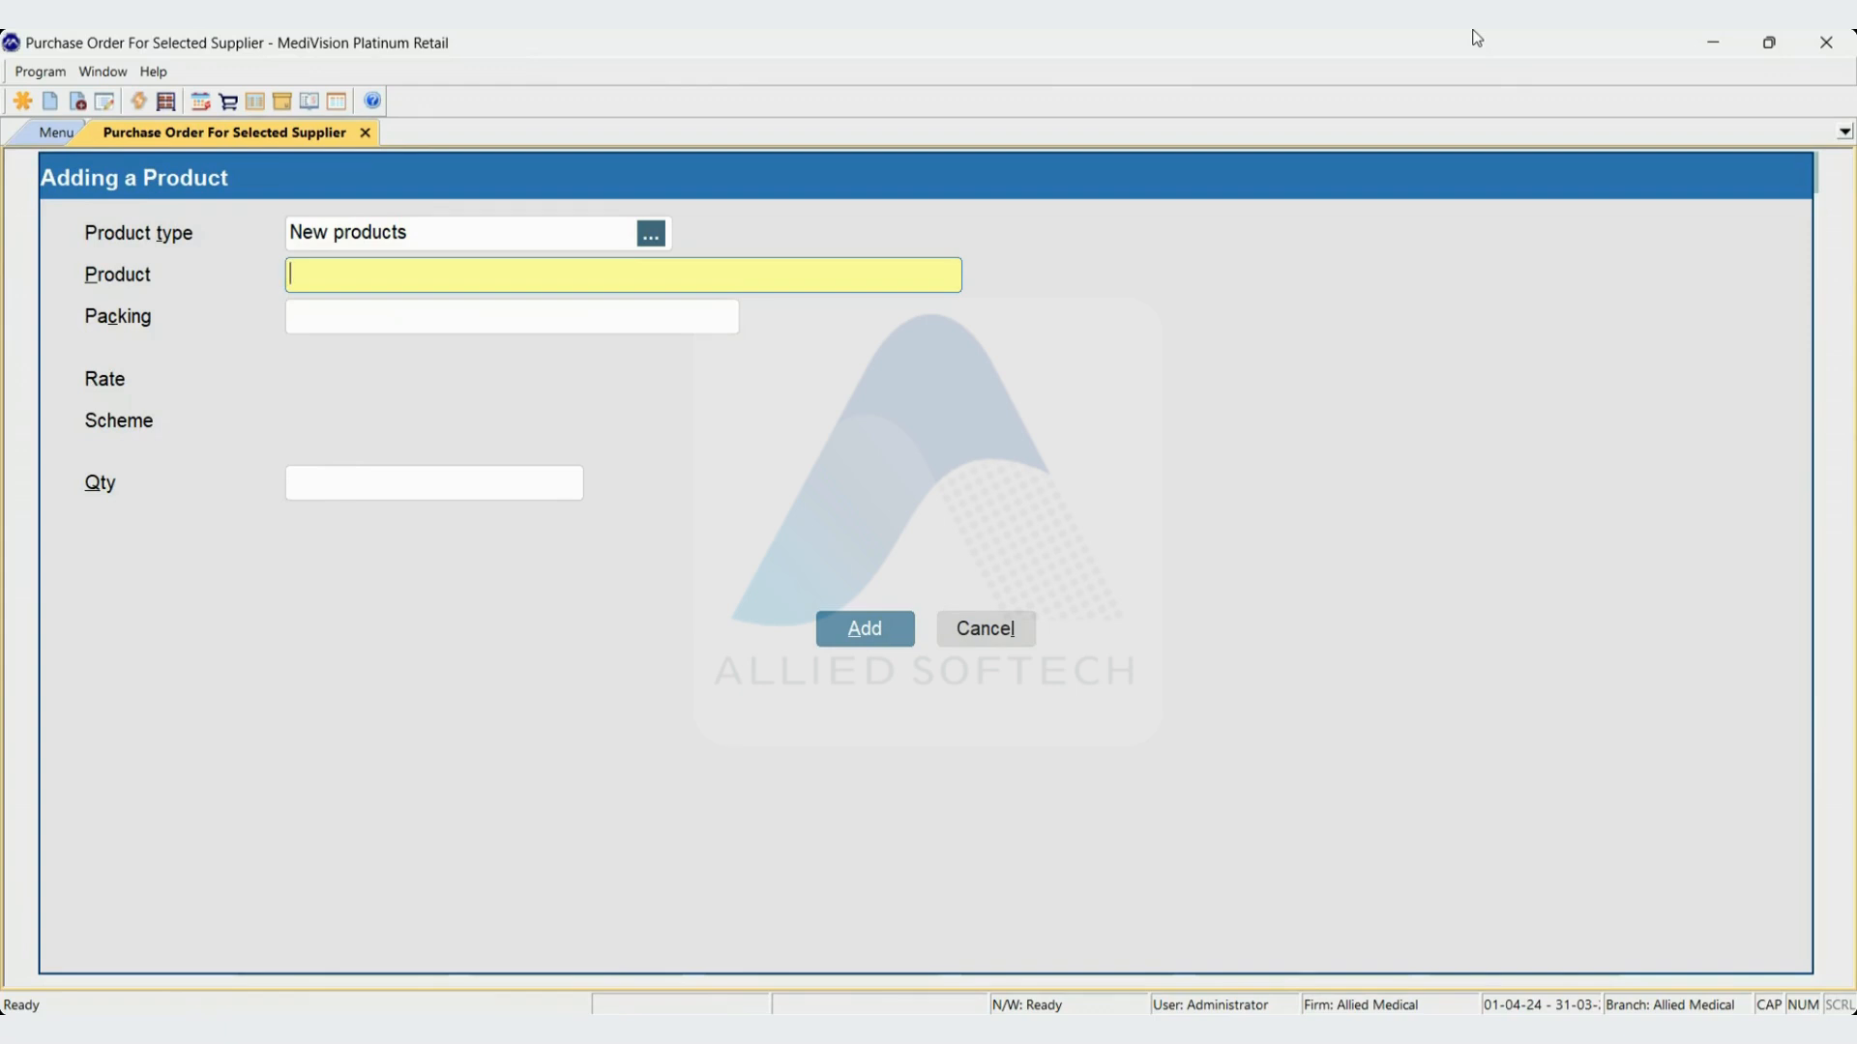
type("Cl")
type("PL")
type("A")
type("DIN P")
type("OWDER")
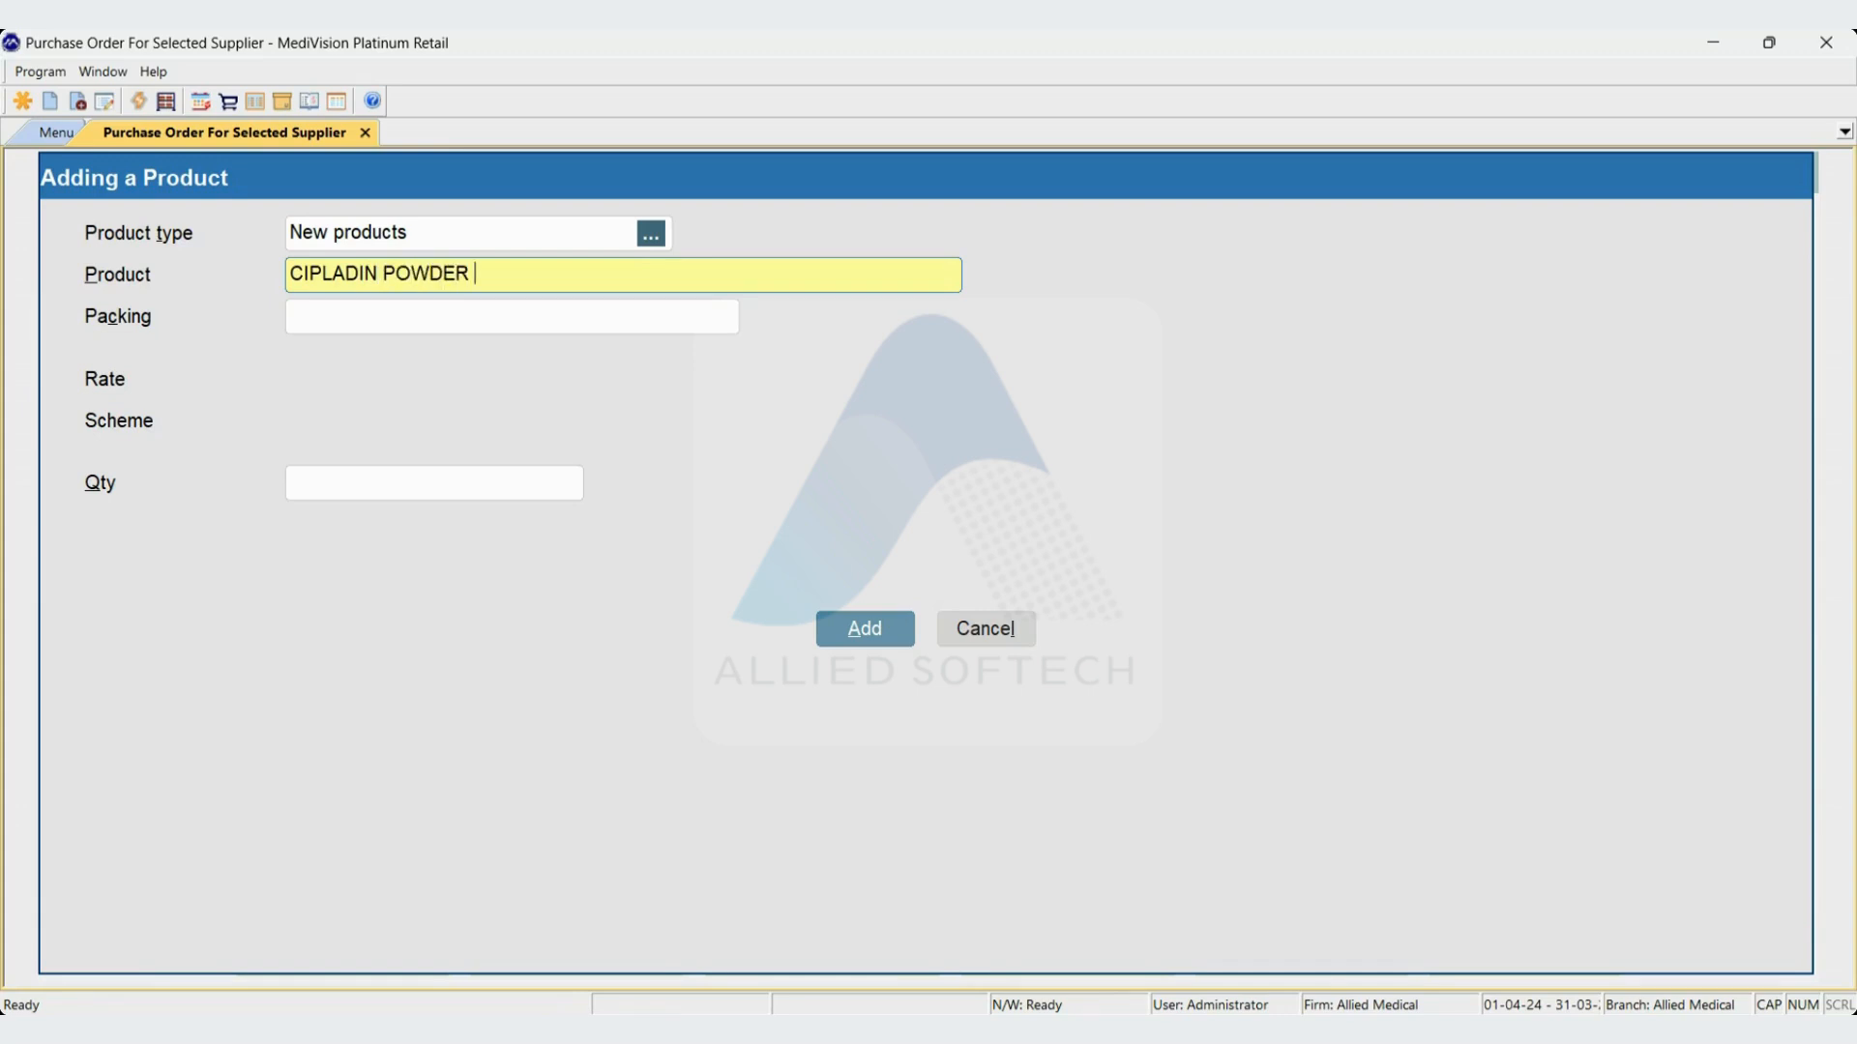
Set the new product's packing to 100 GM and quantity to 2, and add it to the order
key("Return")
type("100 GM")
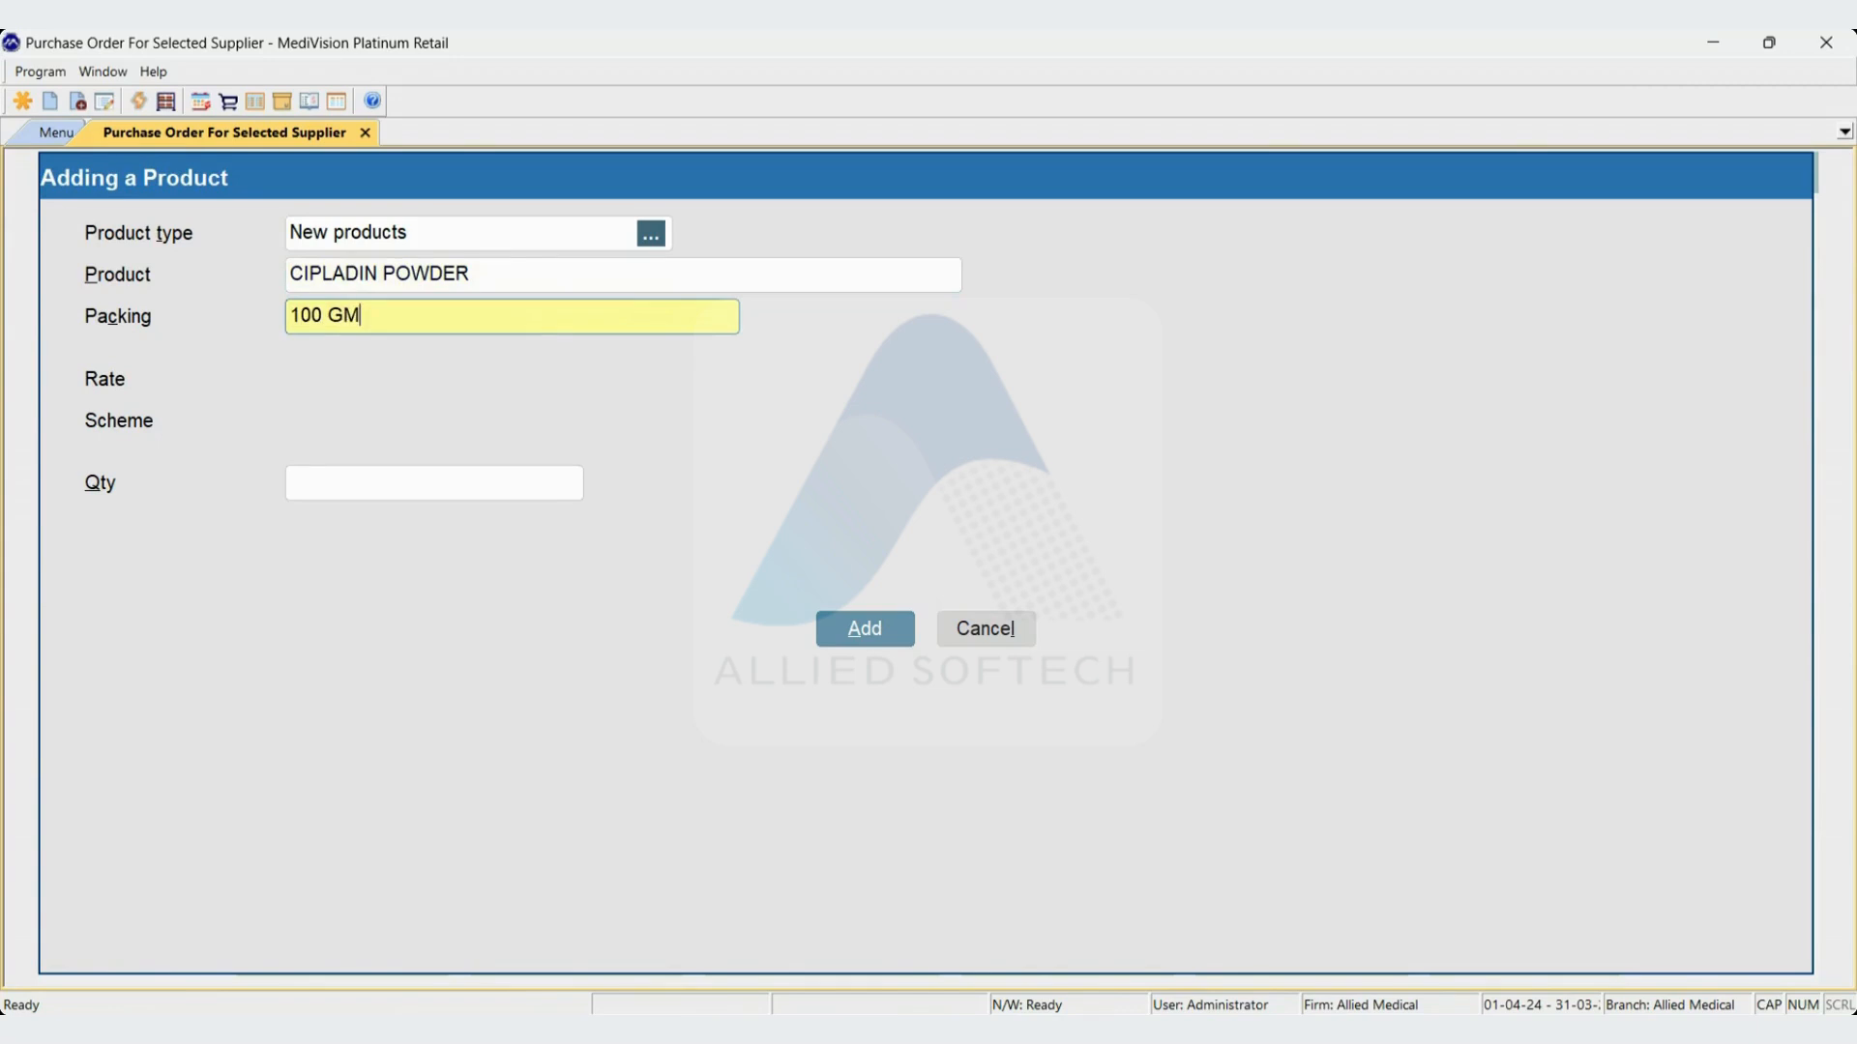
key("Return")
type("2")
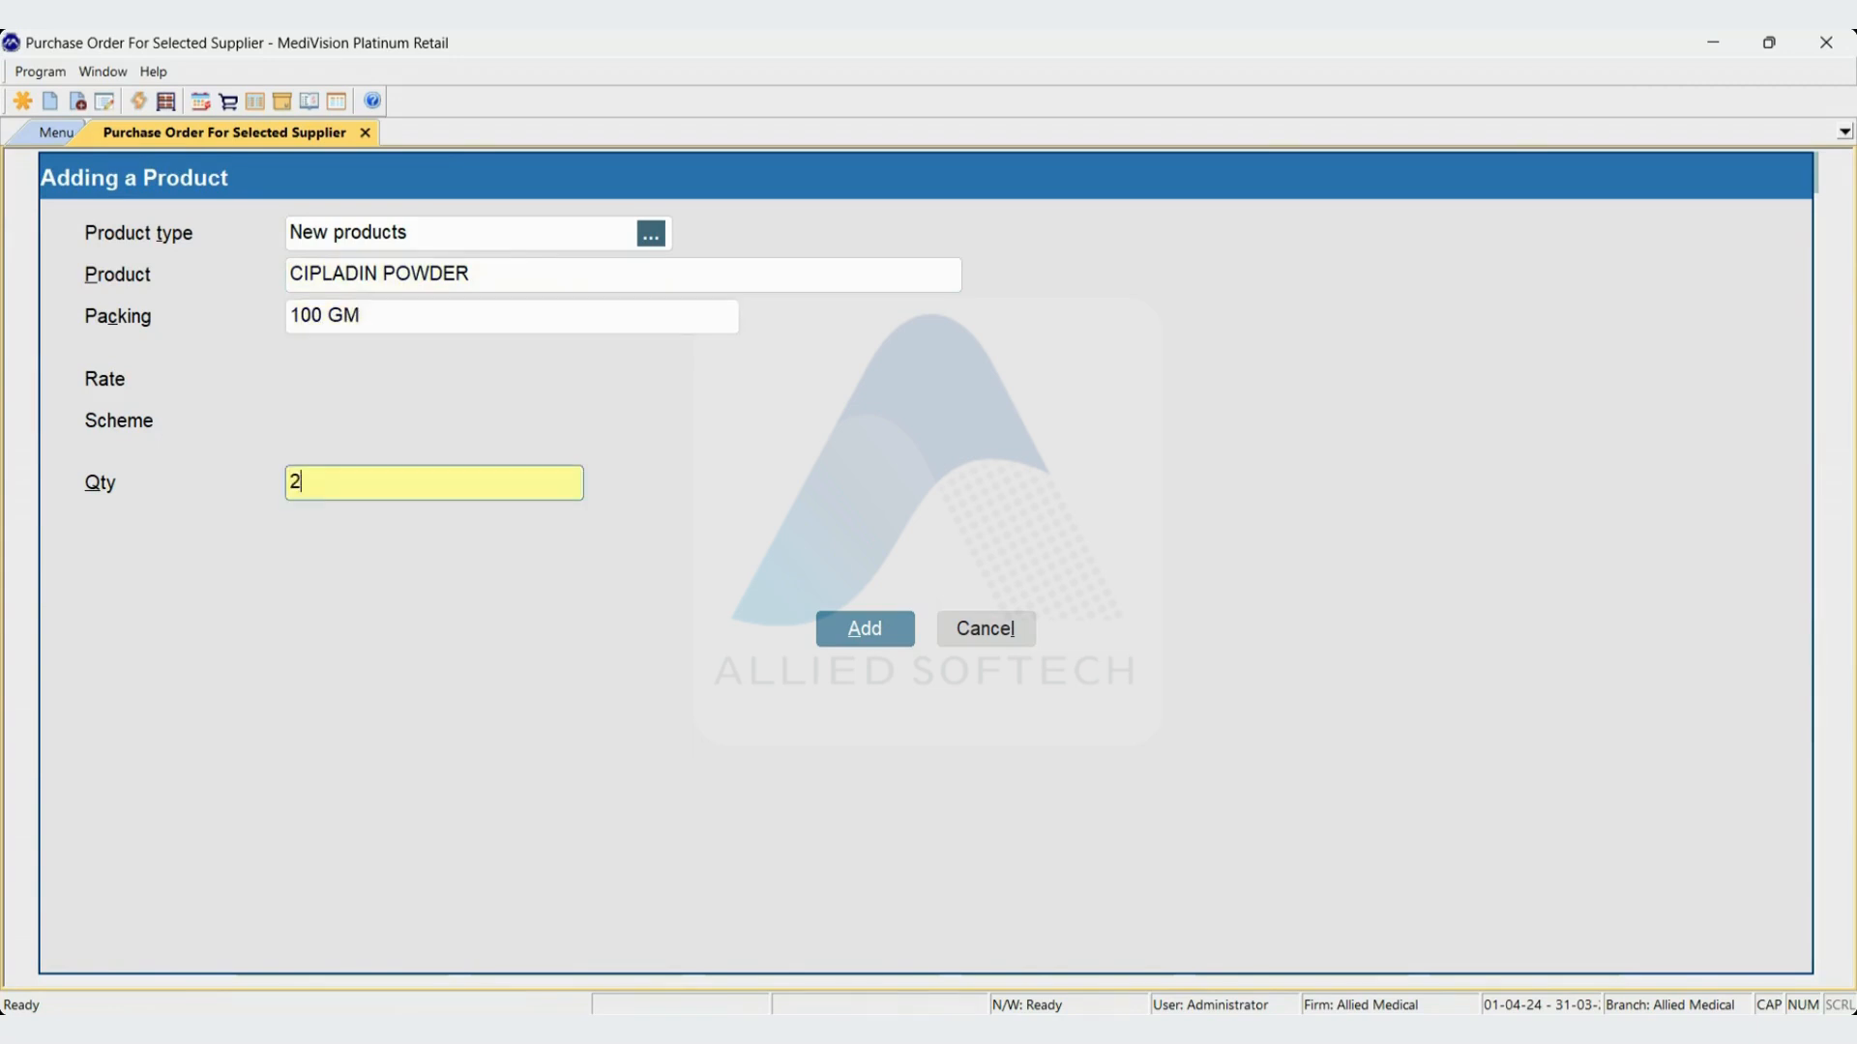
key("Return")
key("Return")
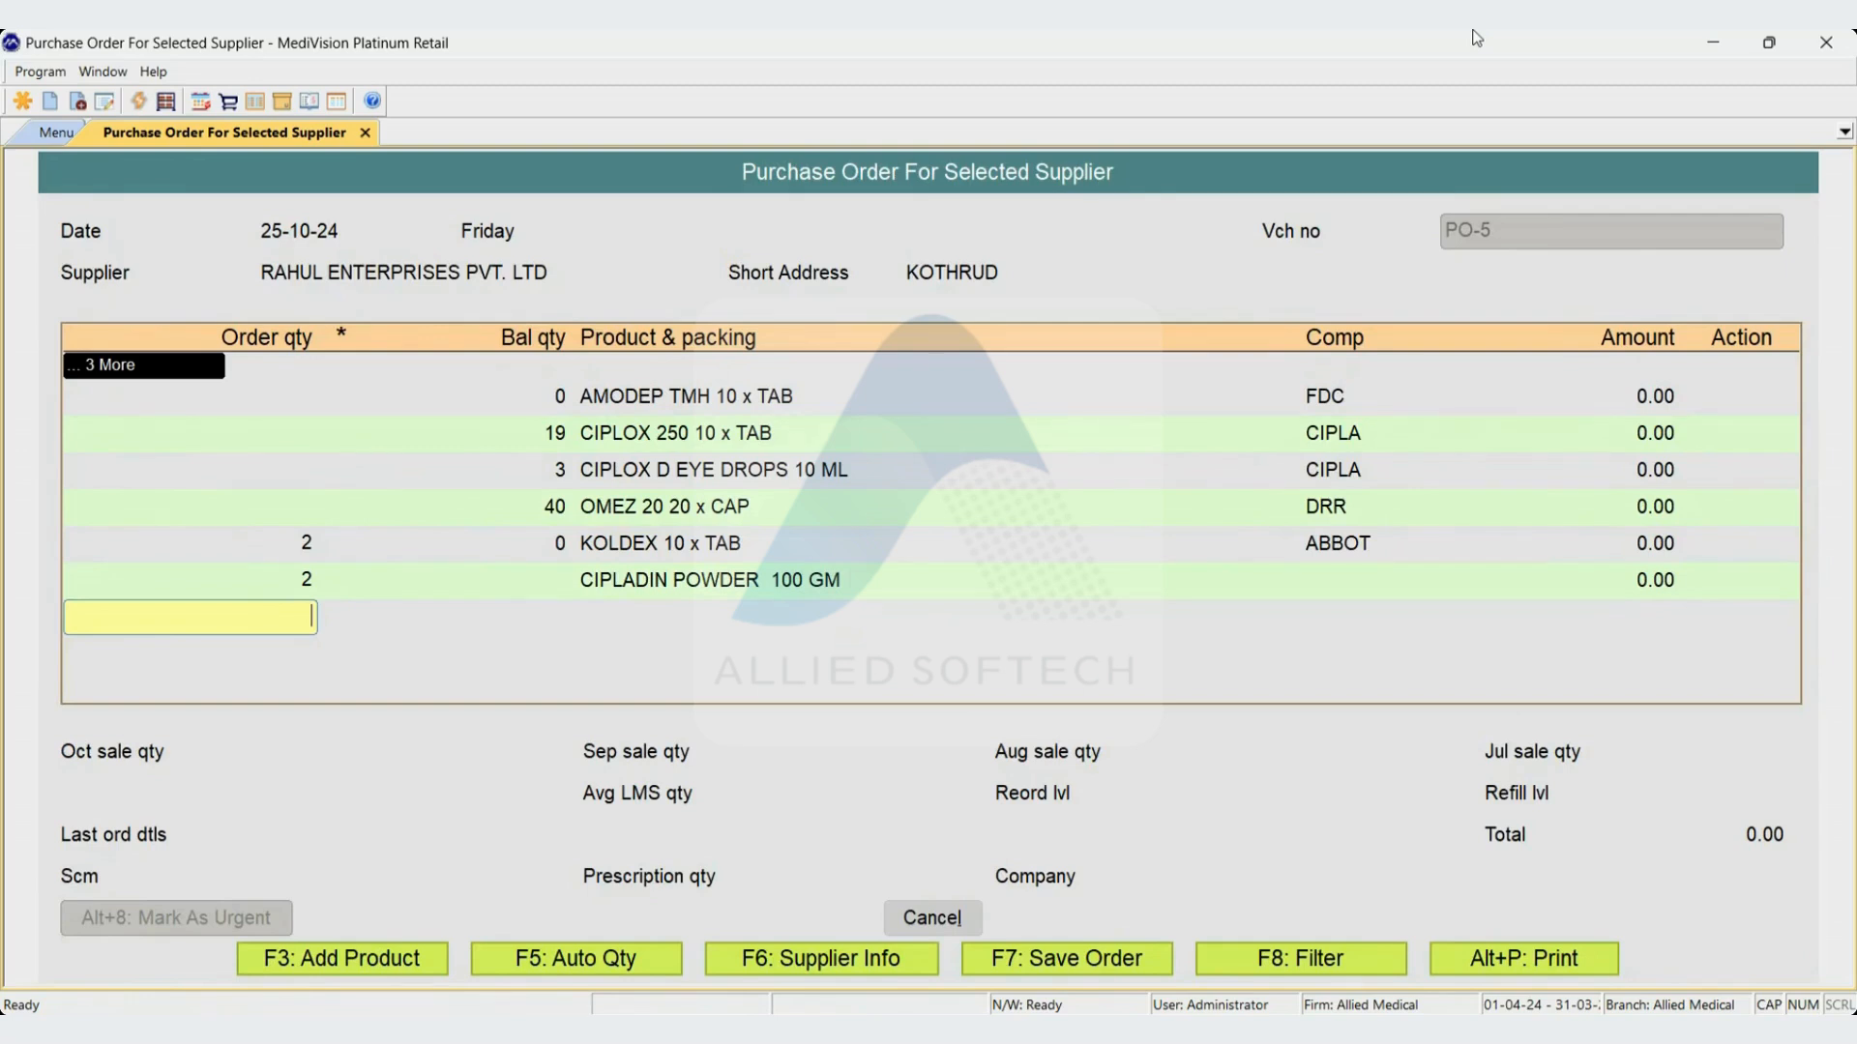
Try to auto-assign order quantities to the selected products
key("F5")
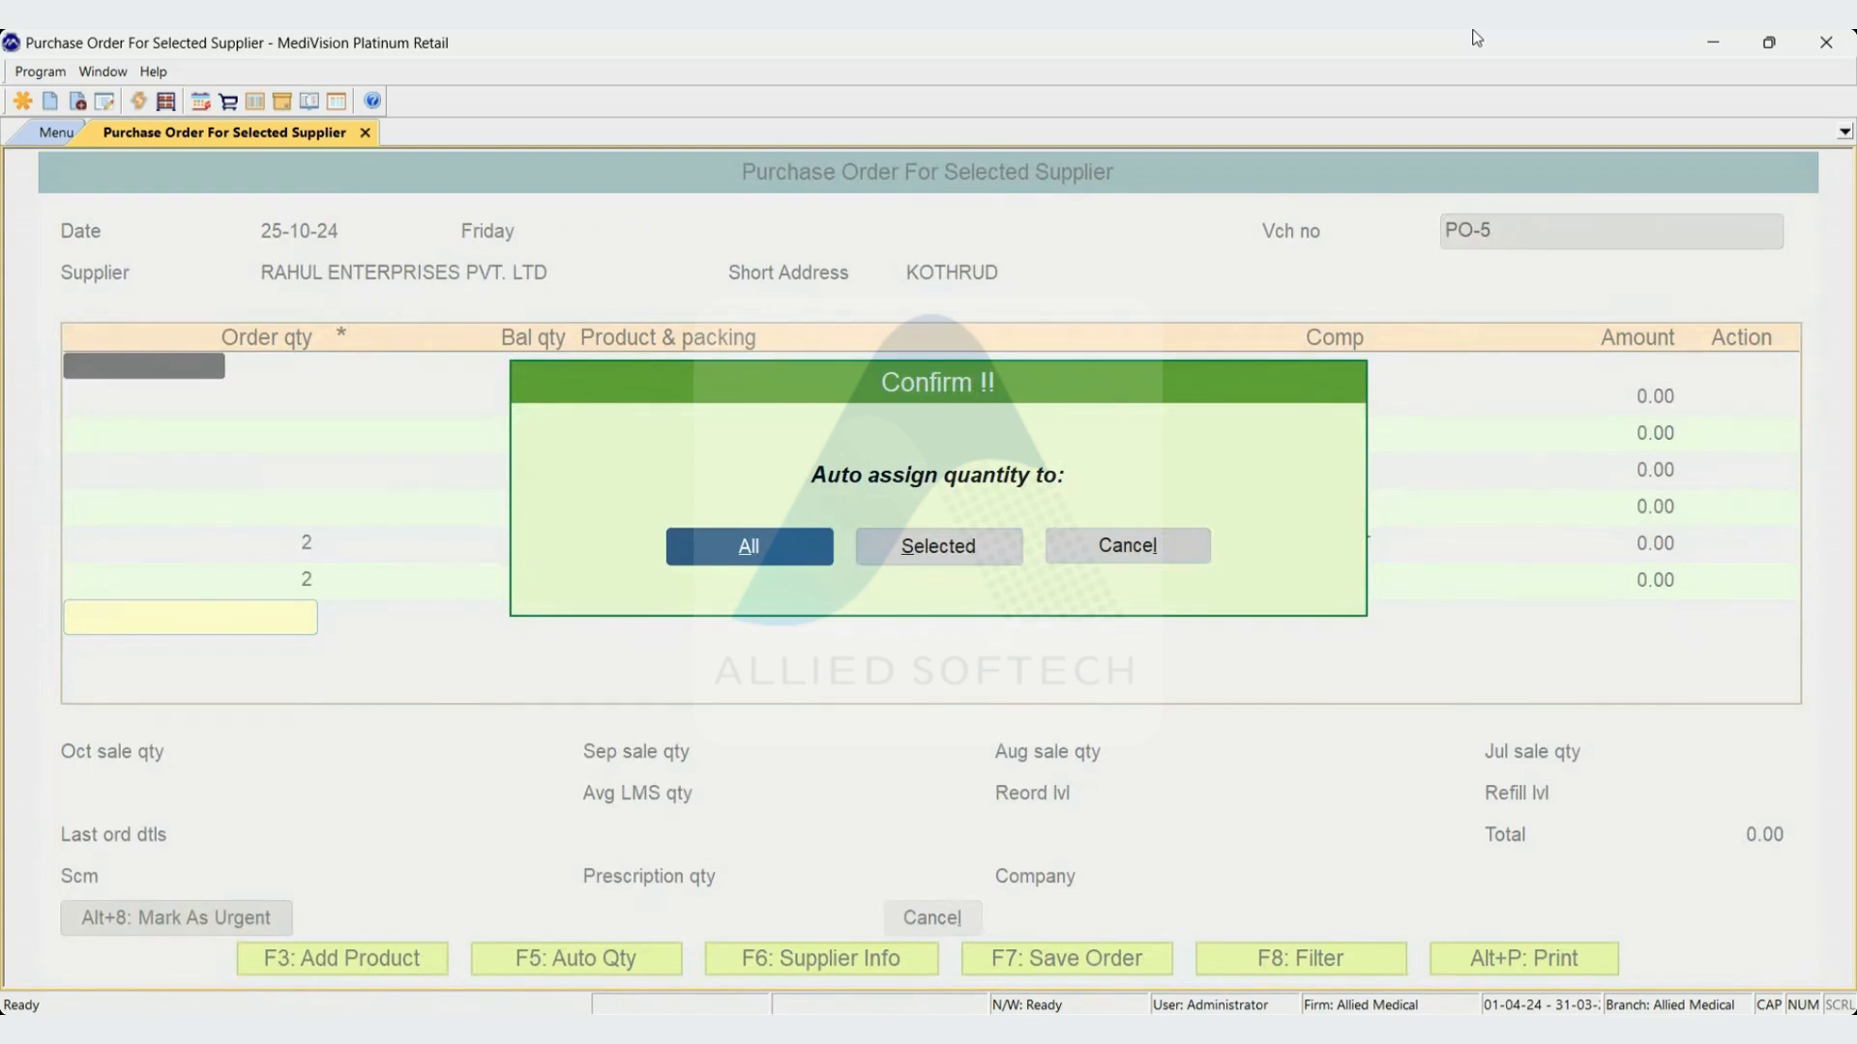
key("Tab")
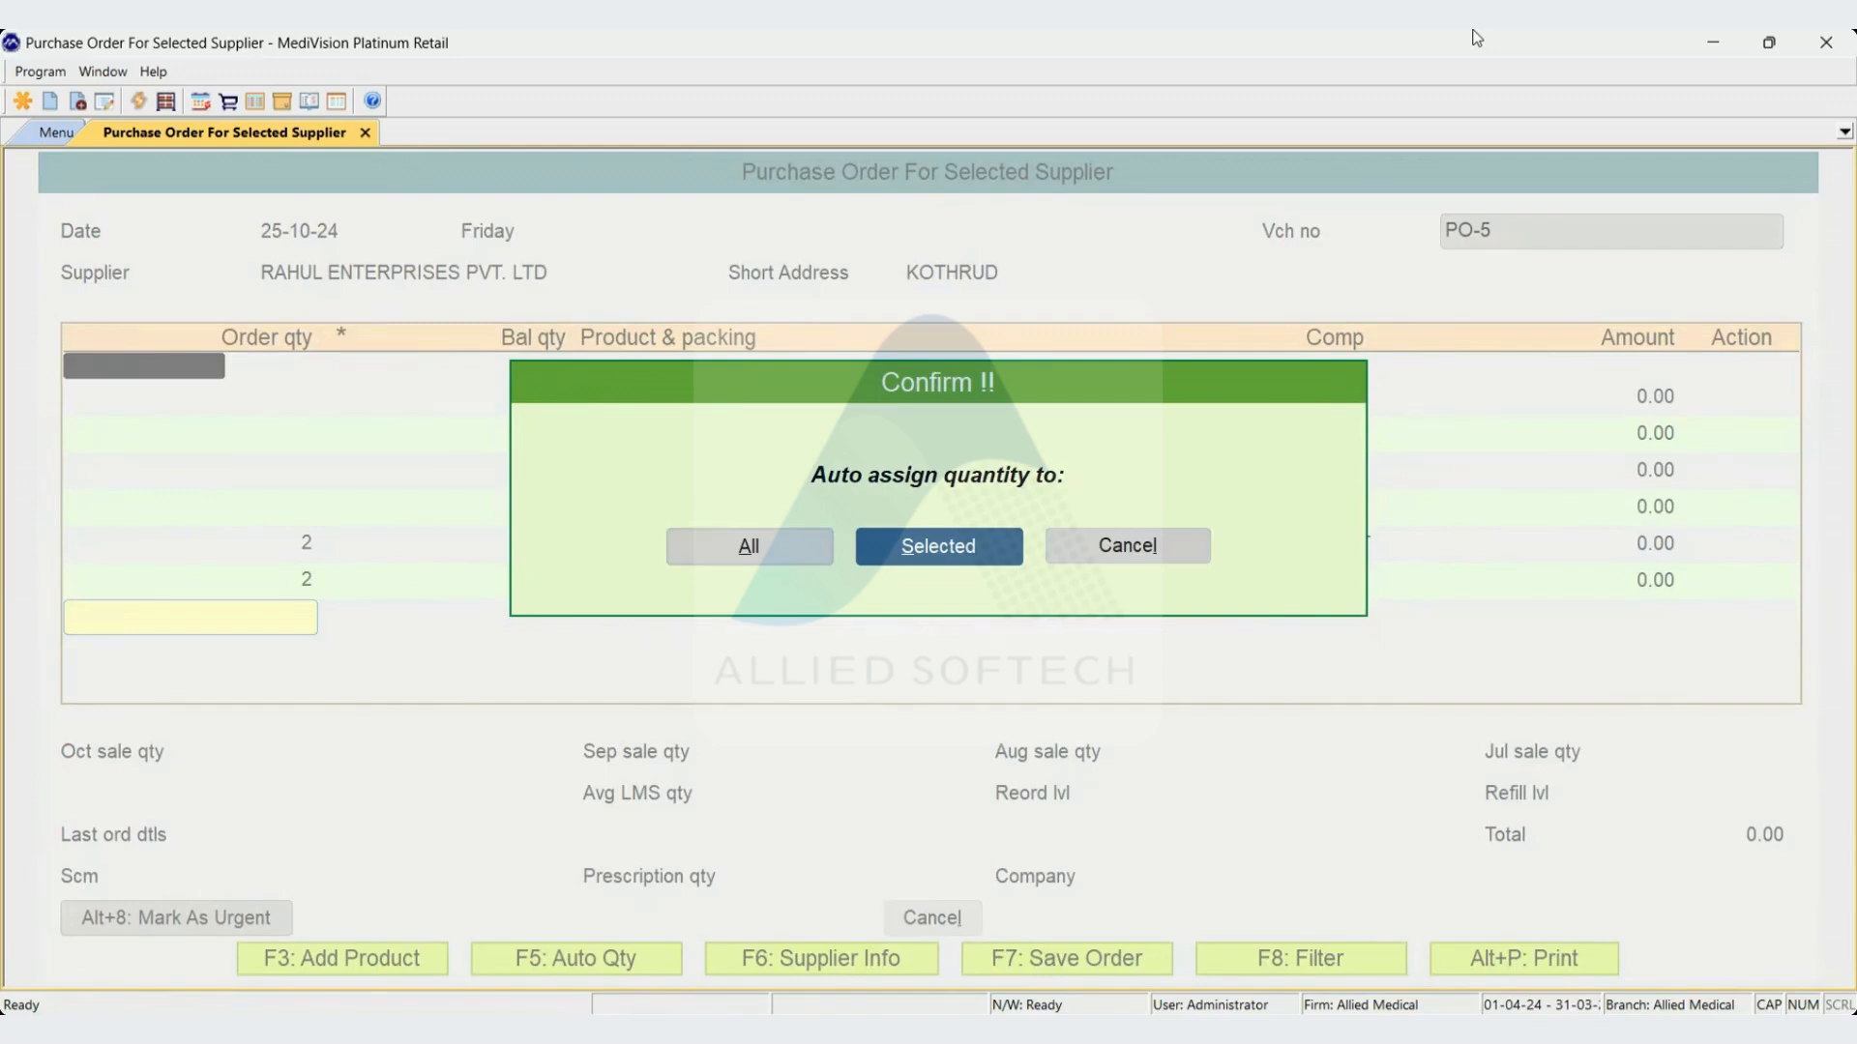
key("Return")
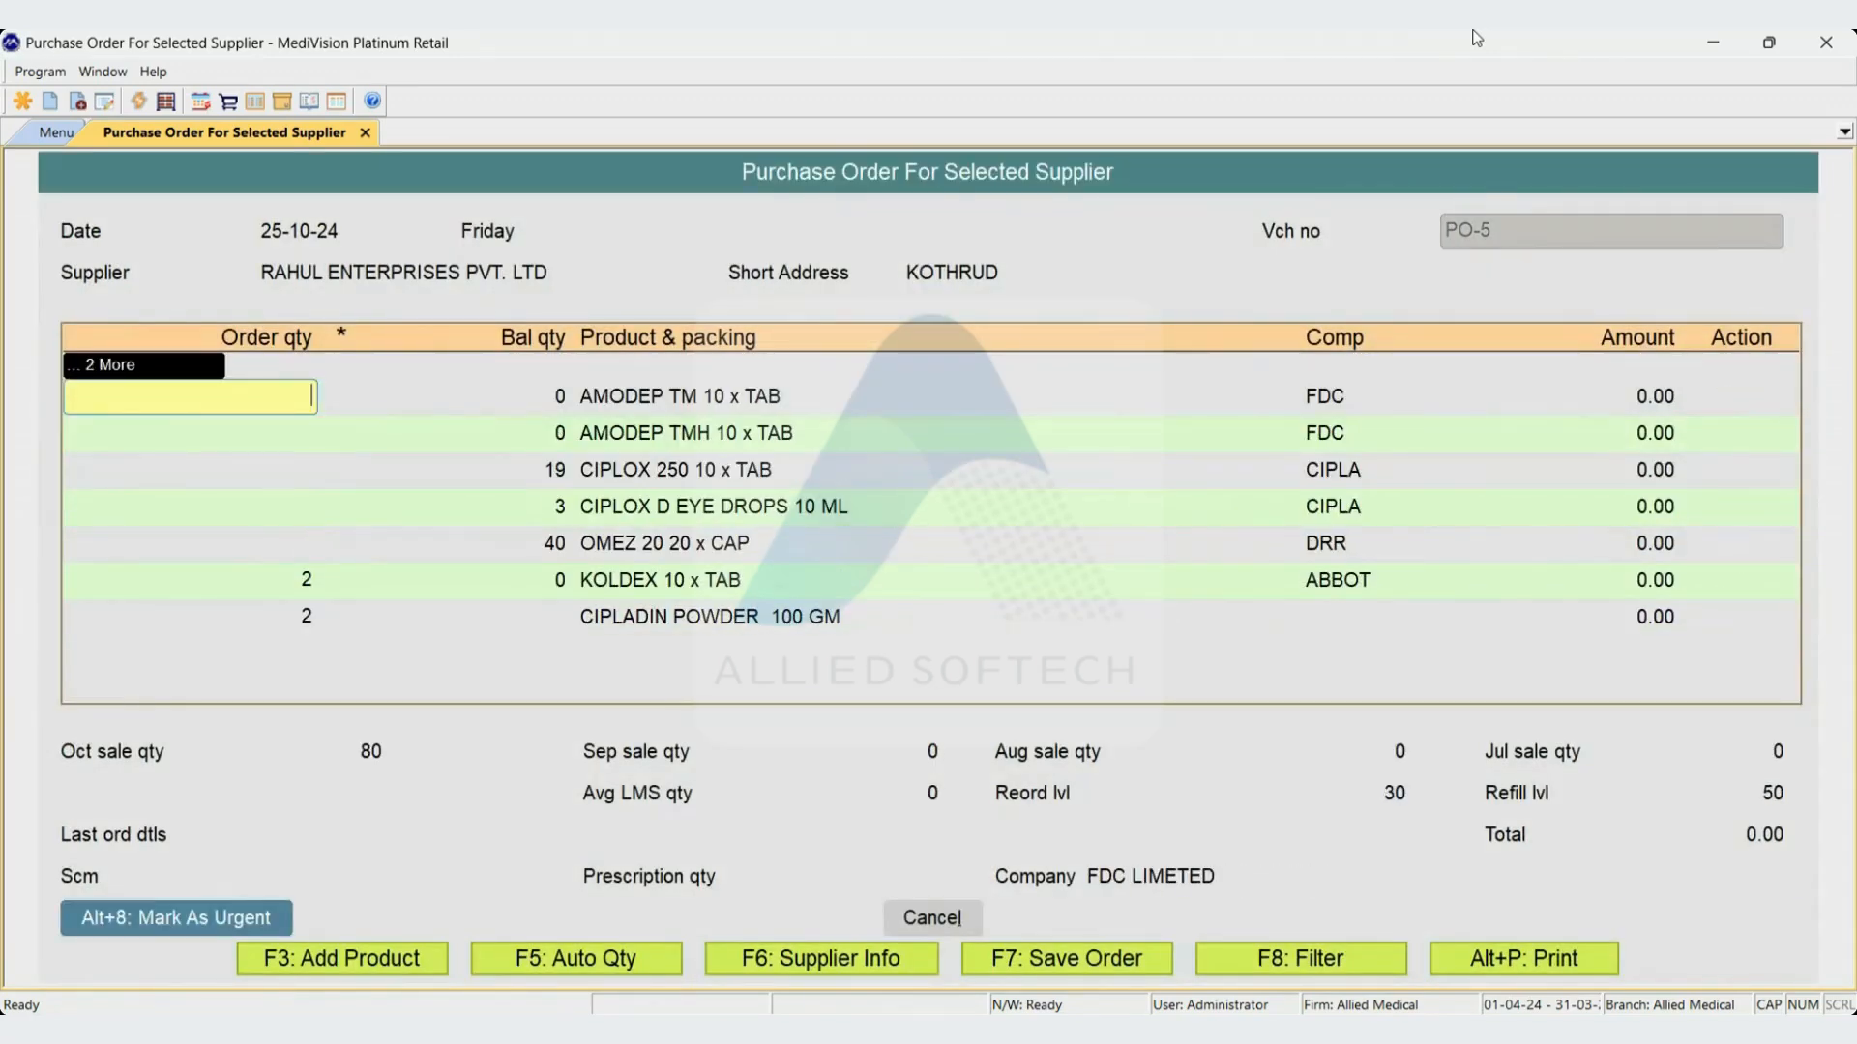
Mark AMODEP TM 10 x TAB and CIPLOX D EYE DROPS 10 ML for automatic quantity by entering A as their order quantity
type("A")
key("Return")
key("Down")
key("Down")
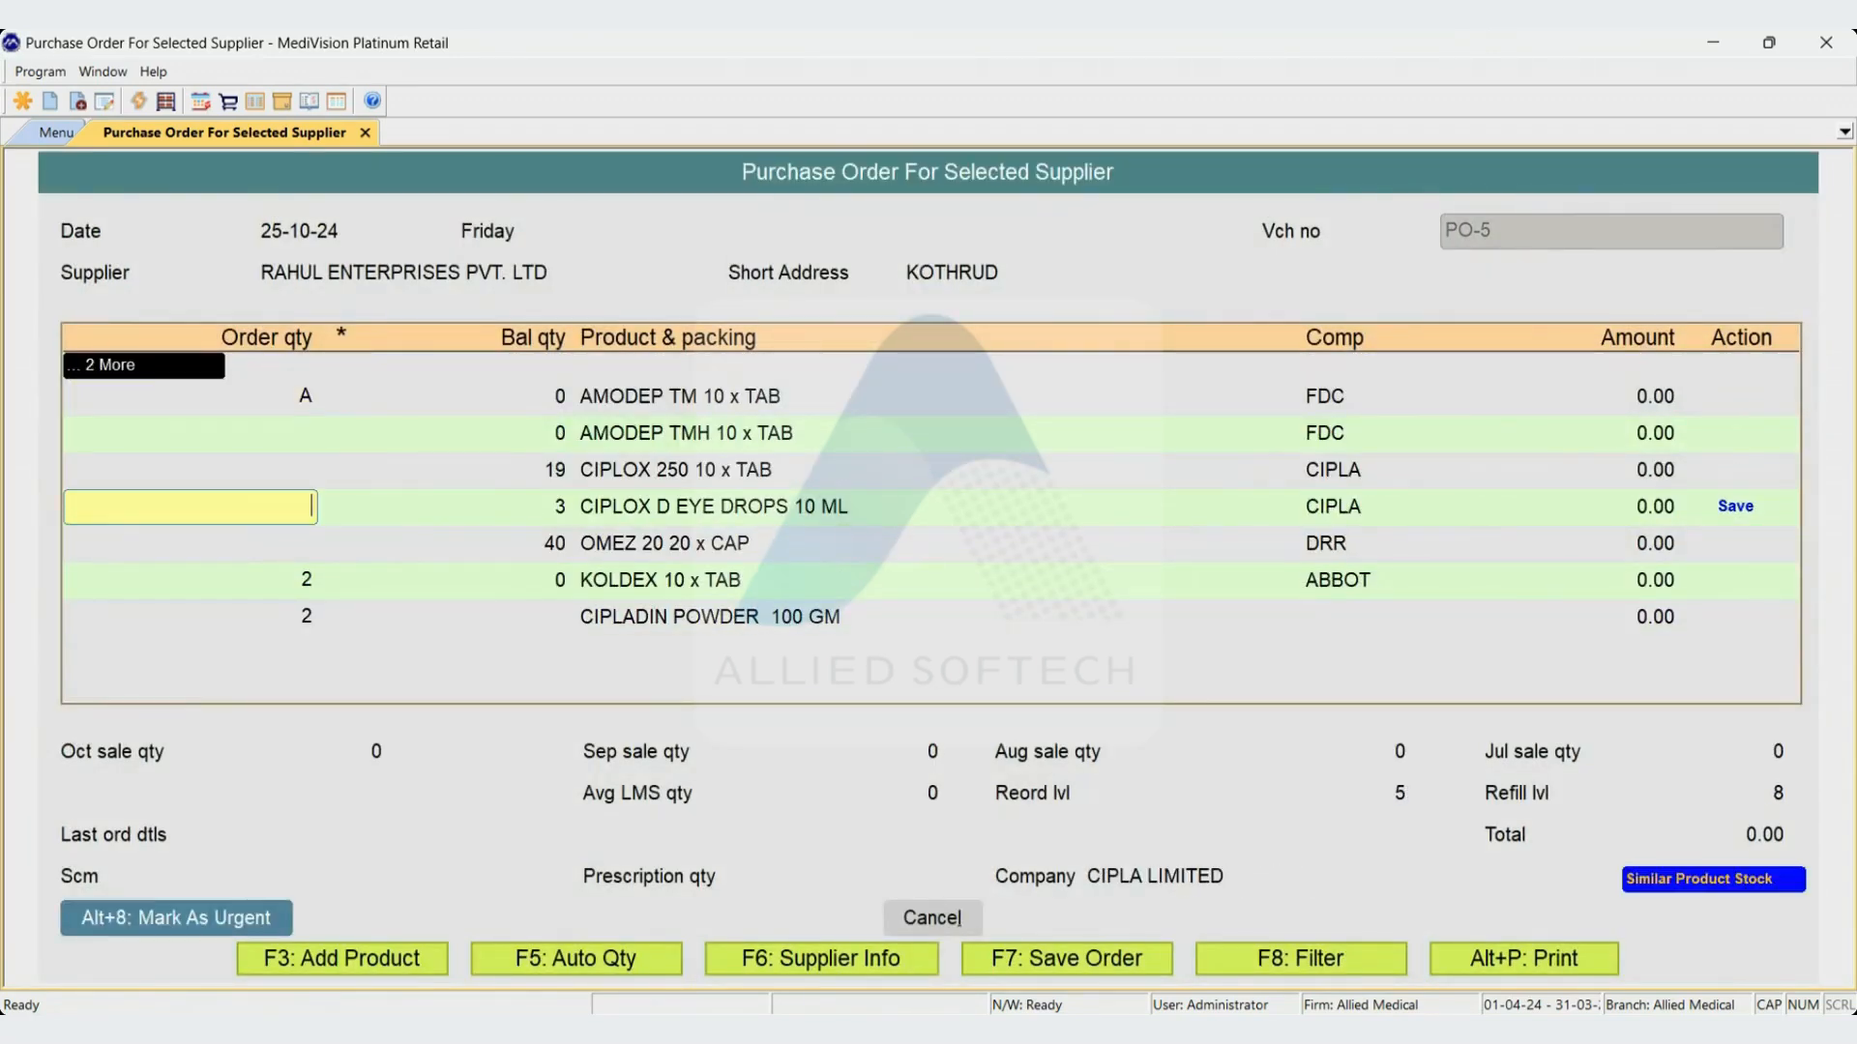
type("A")
key("Return")
key("Down")
key("Down")
key("Down")
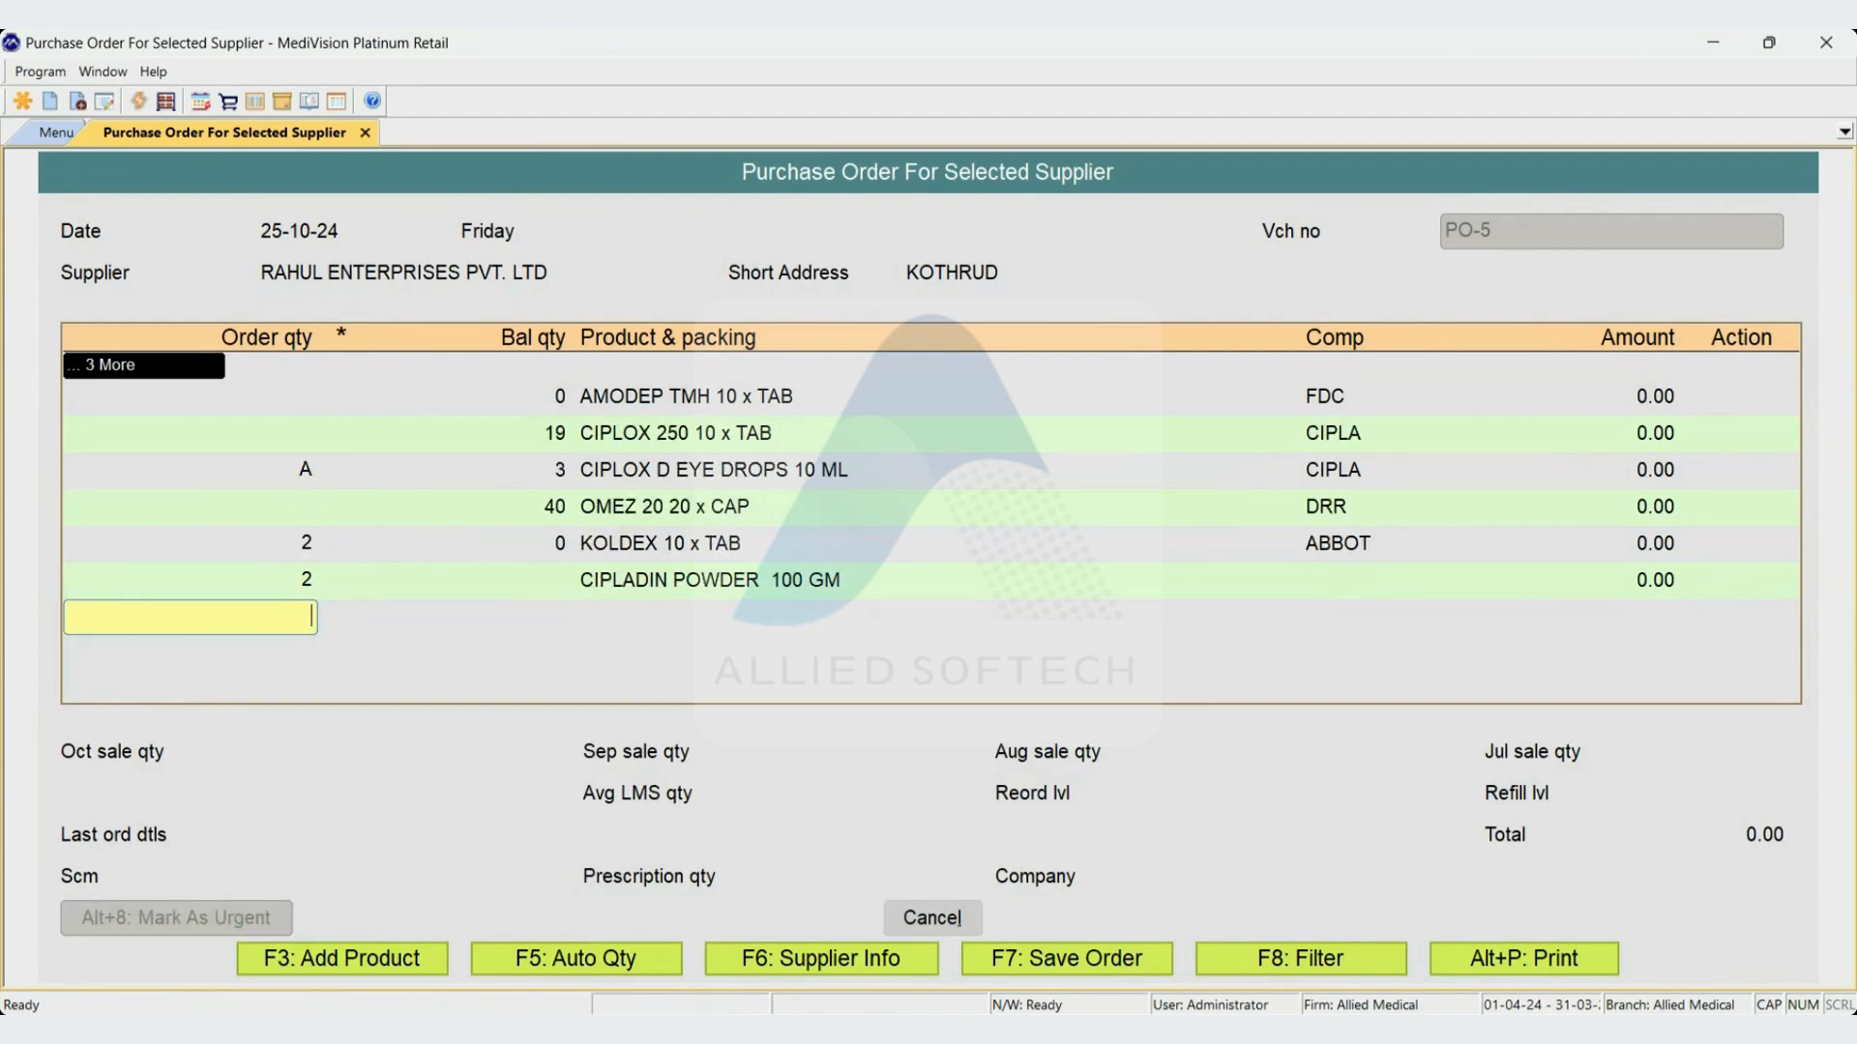
Auto-assign order quantities to only the products marked with A
key("F5")
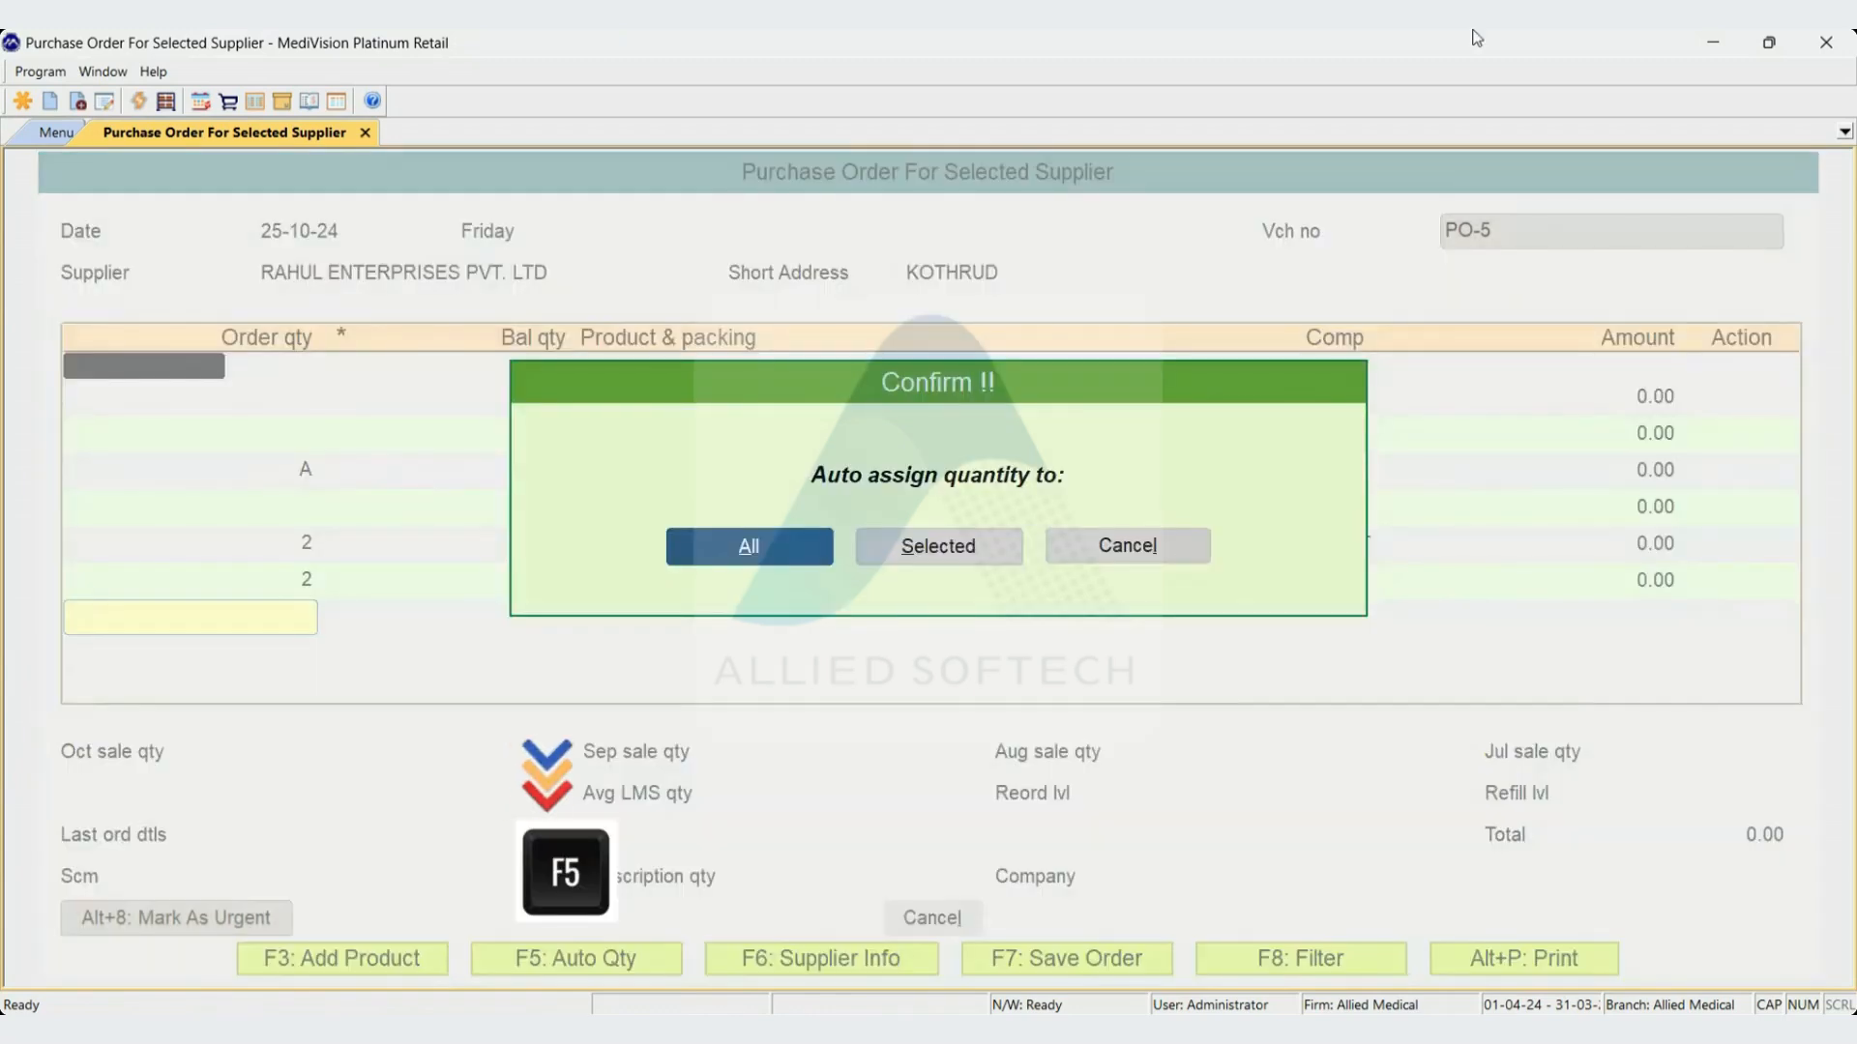
key("Right")
key("Return")
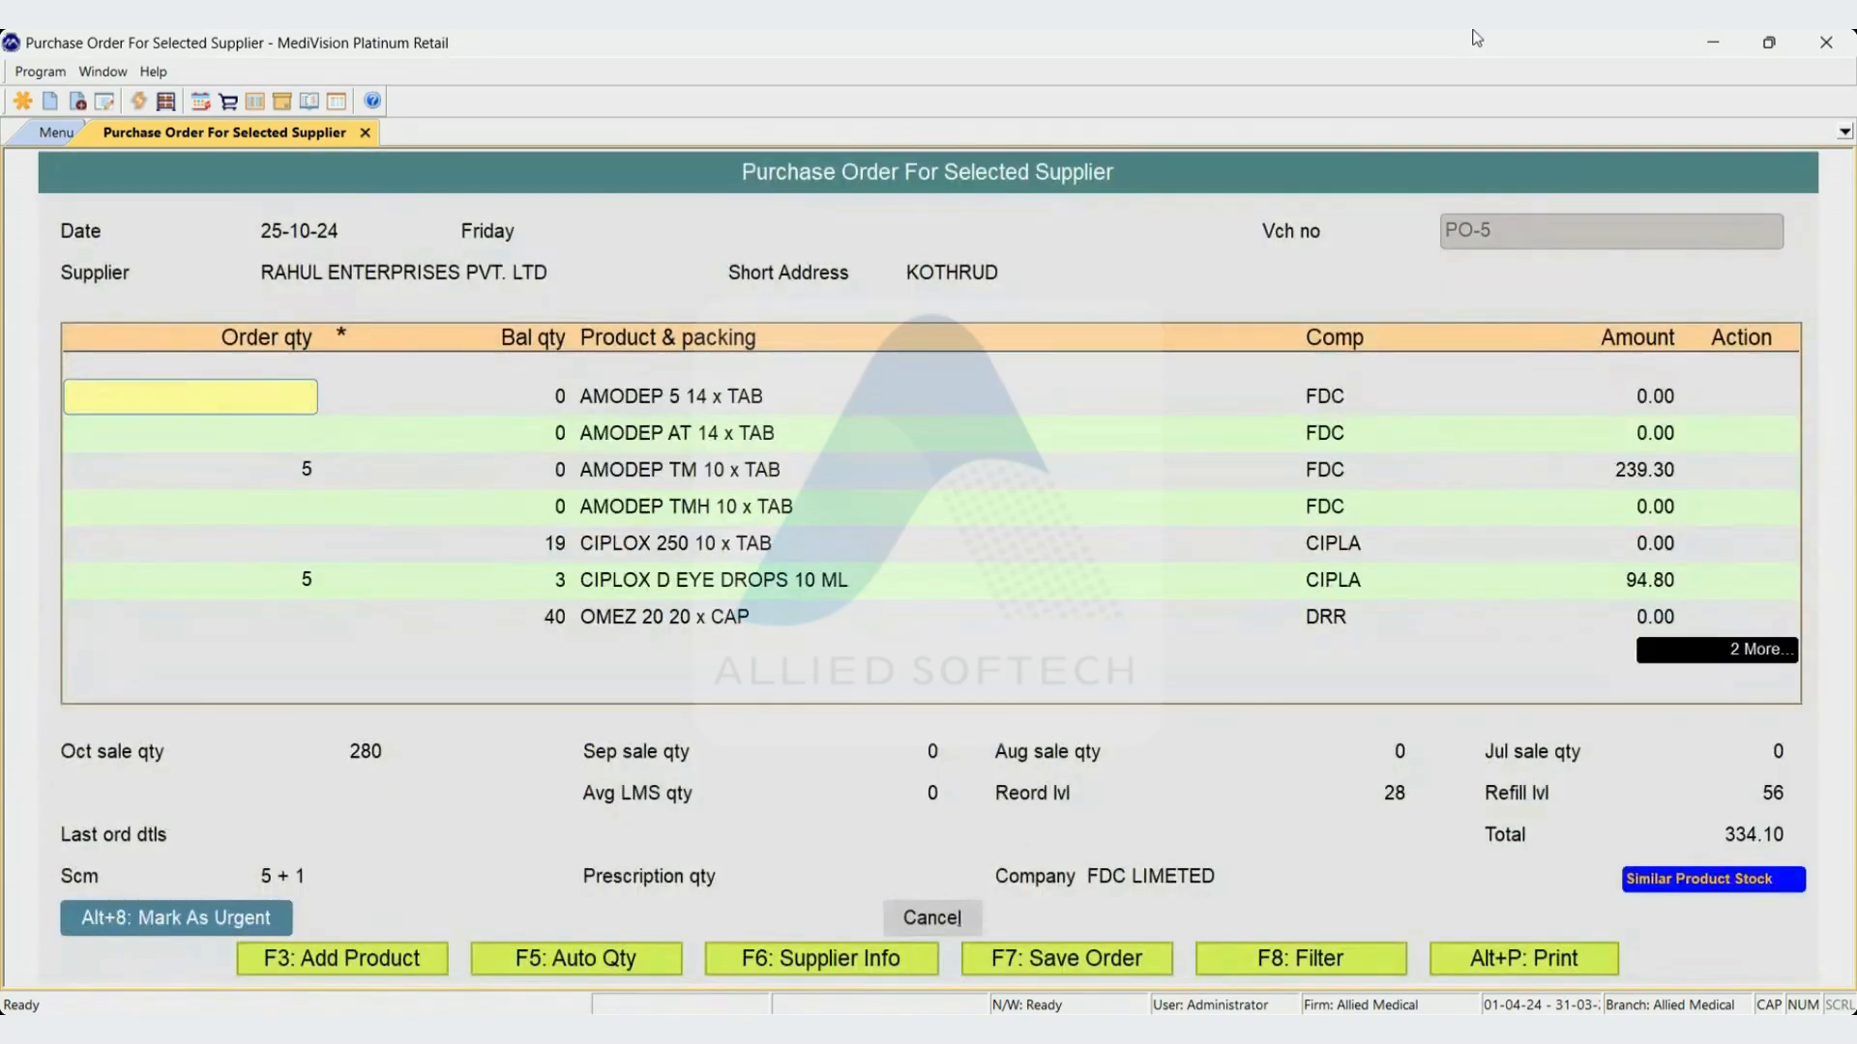
Examine the auto-assigned quantities of AMODEP TM and CIPLOX D EYE DROPS against their reorder and refill levels, and review the remaining order rows
key("Down")
key("Down")
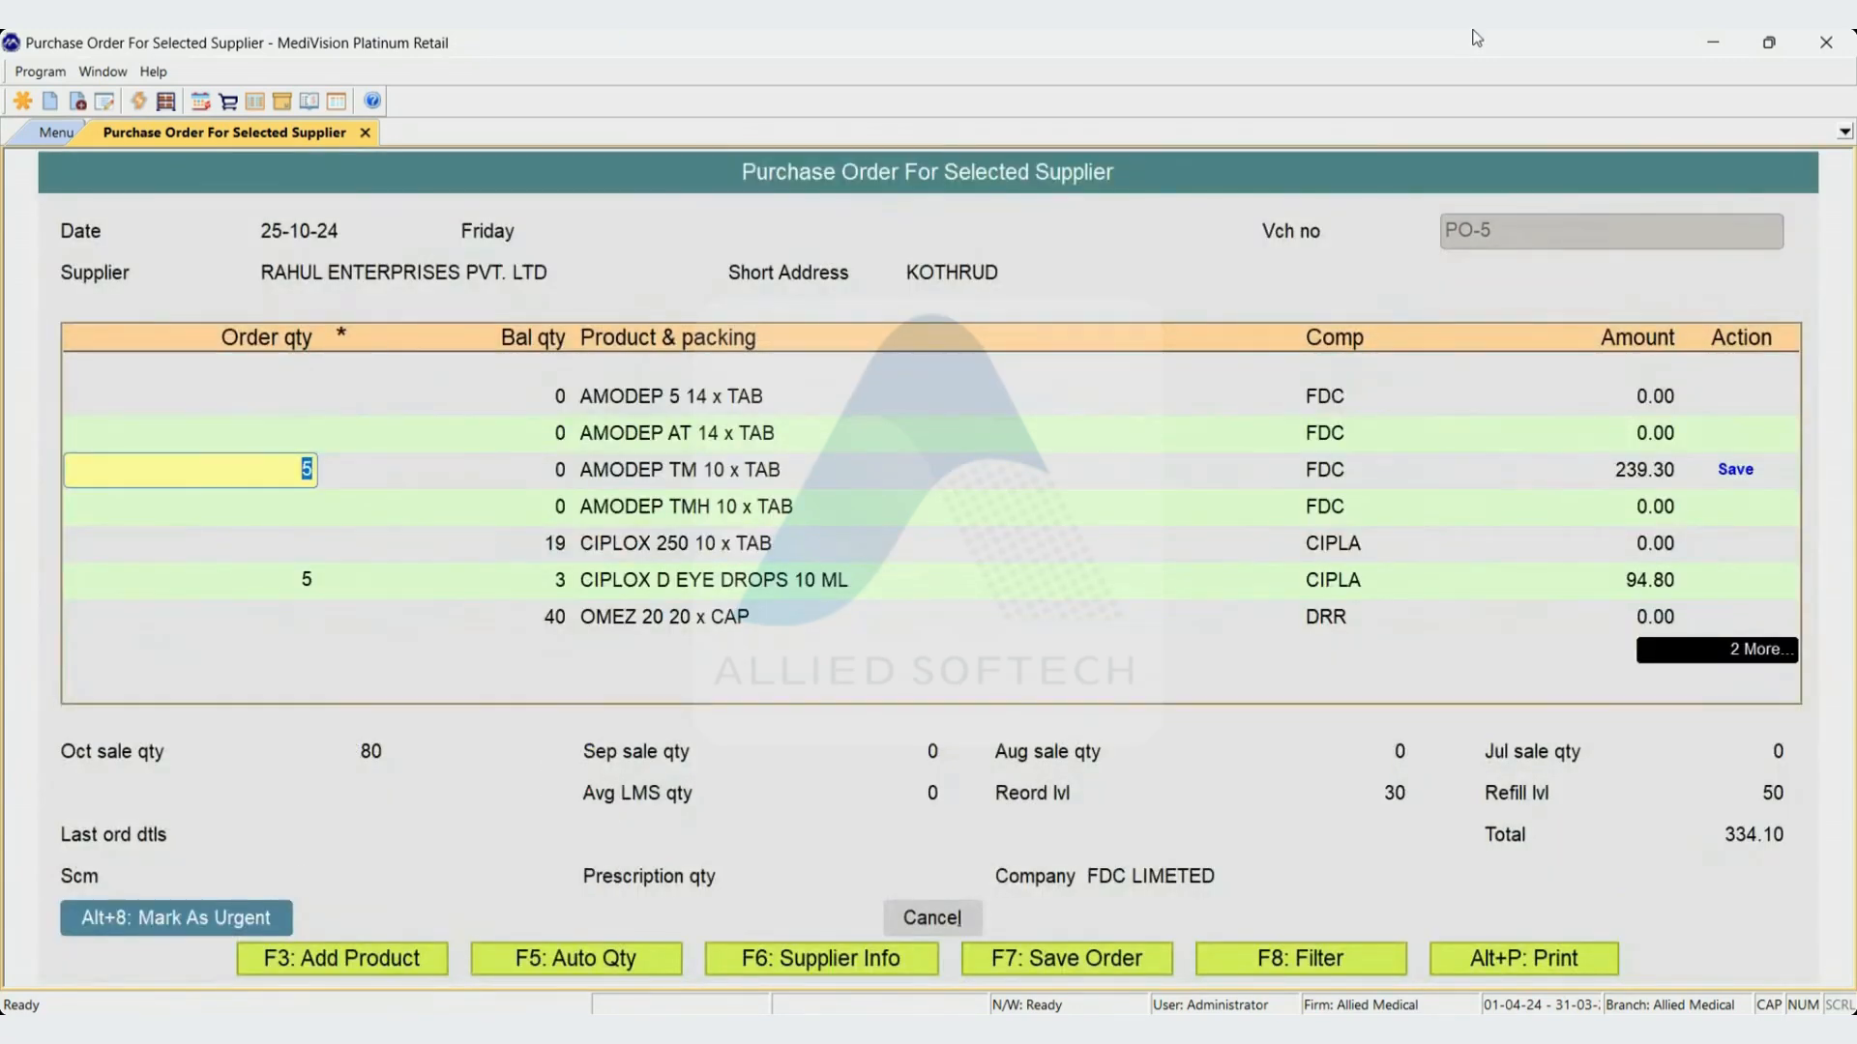
key("Down")
key("Down")
key("Down")
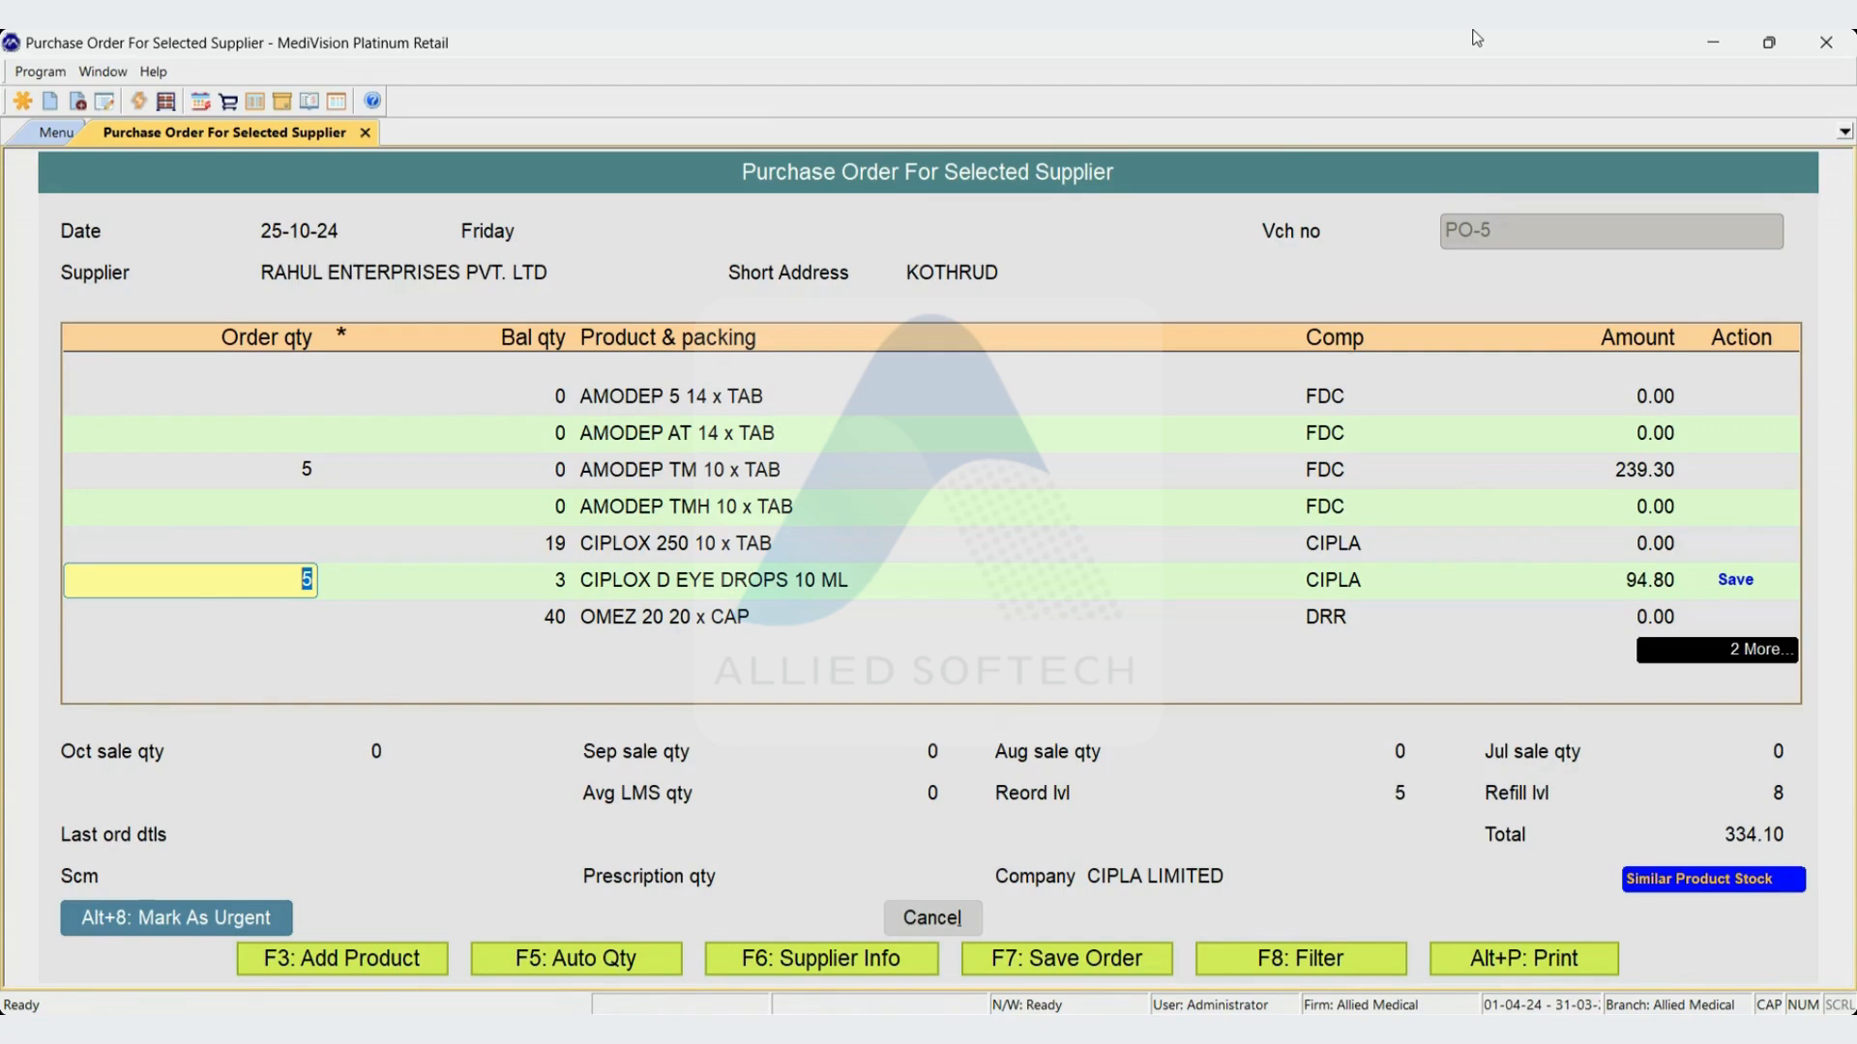
key("Up")
key("Up")
key("Up")
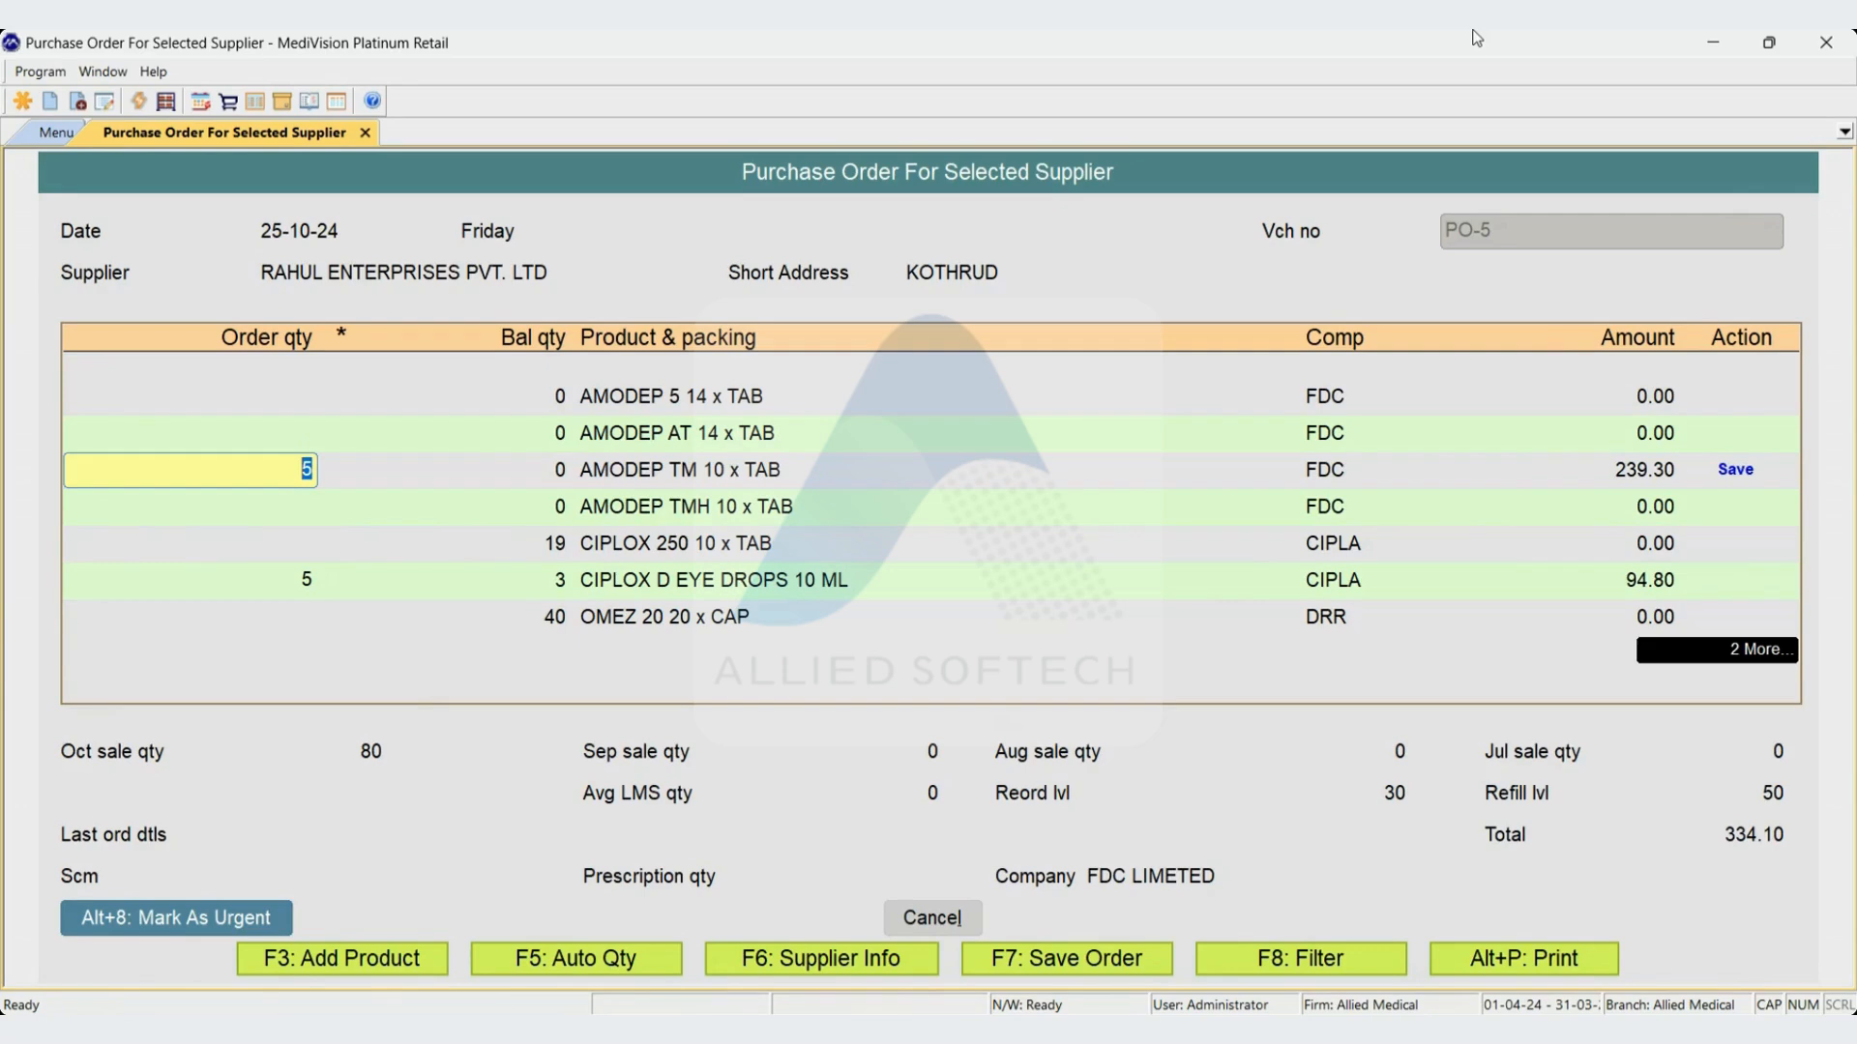
key("Down")
key("Down")
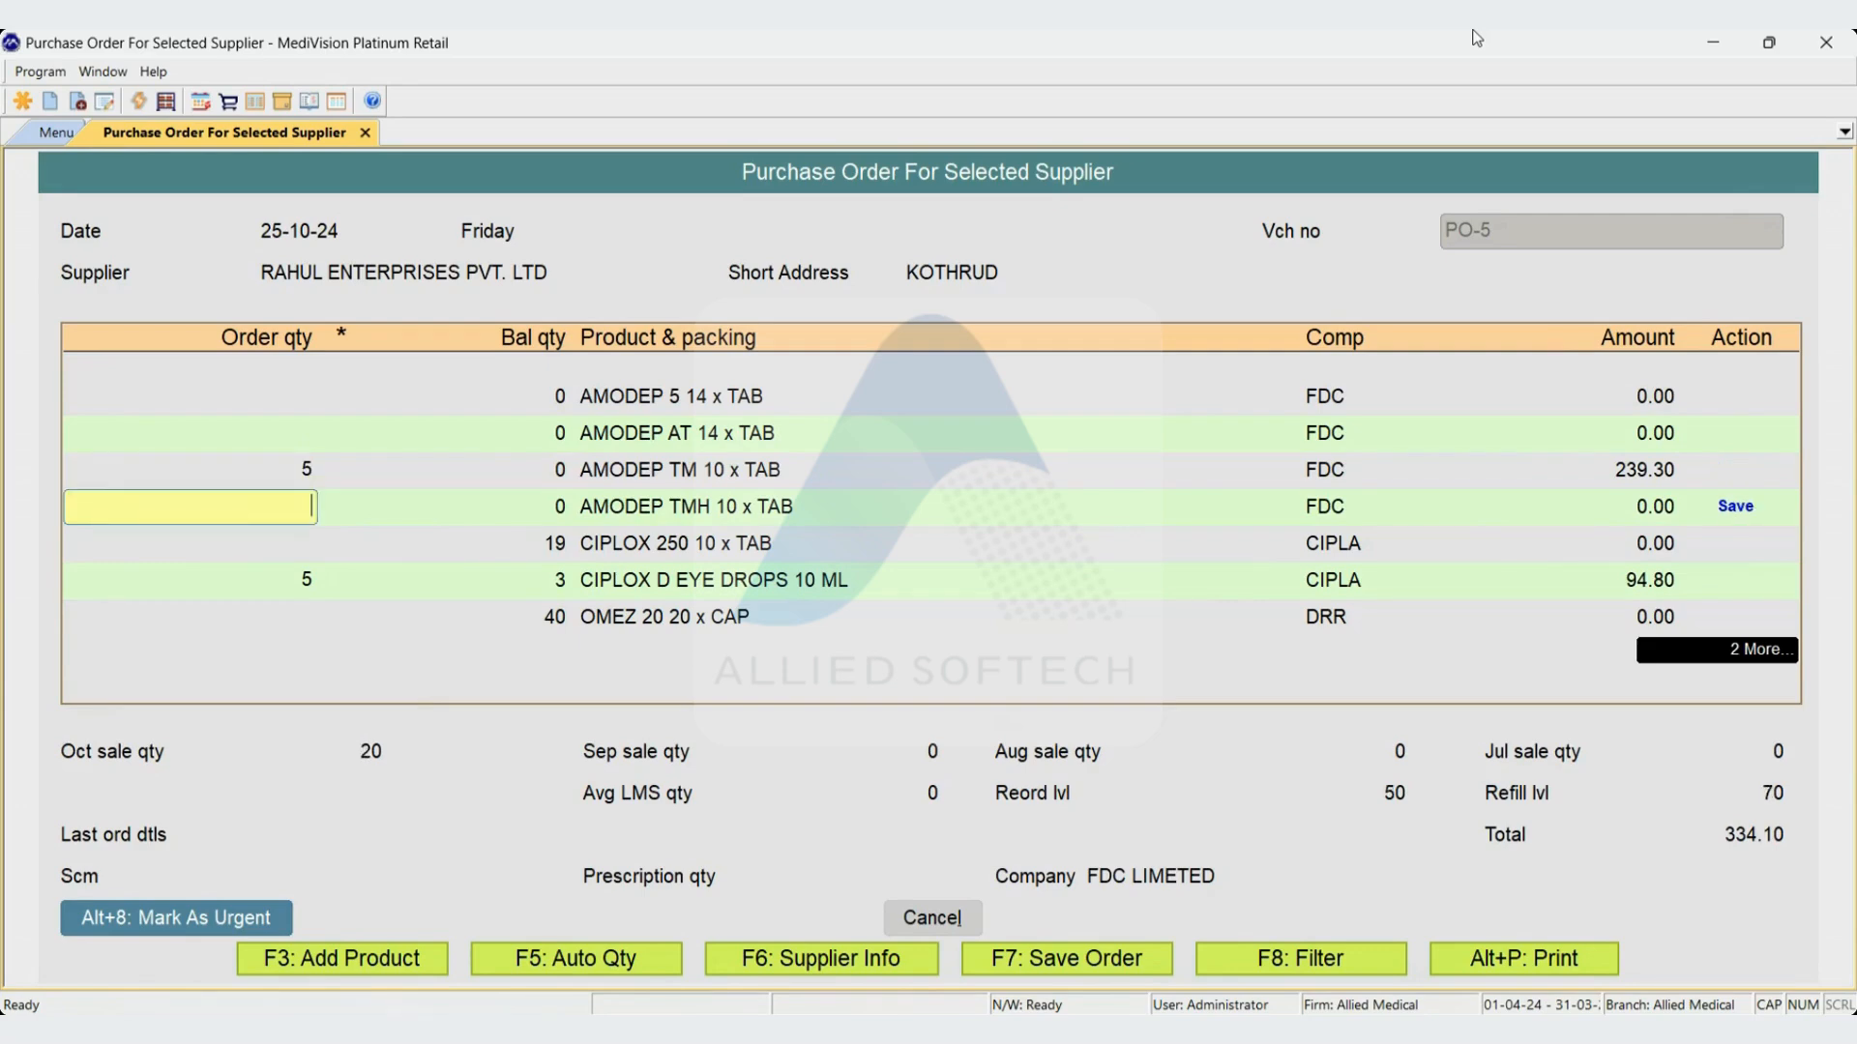
key("Up")
key("Up")
key("Down")
key("Down")
key("Down")
key("Down")
key("Down")
key("Down")
key("Down")
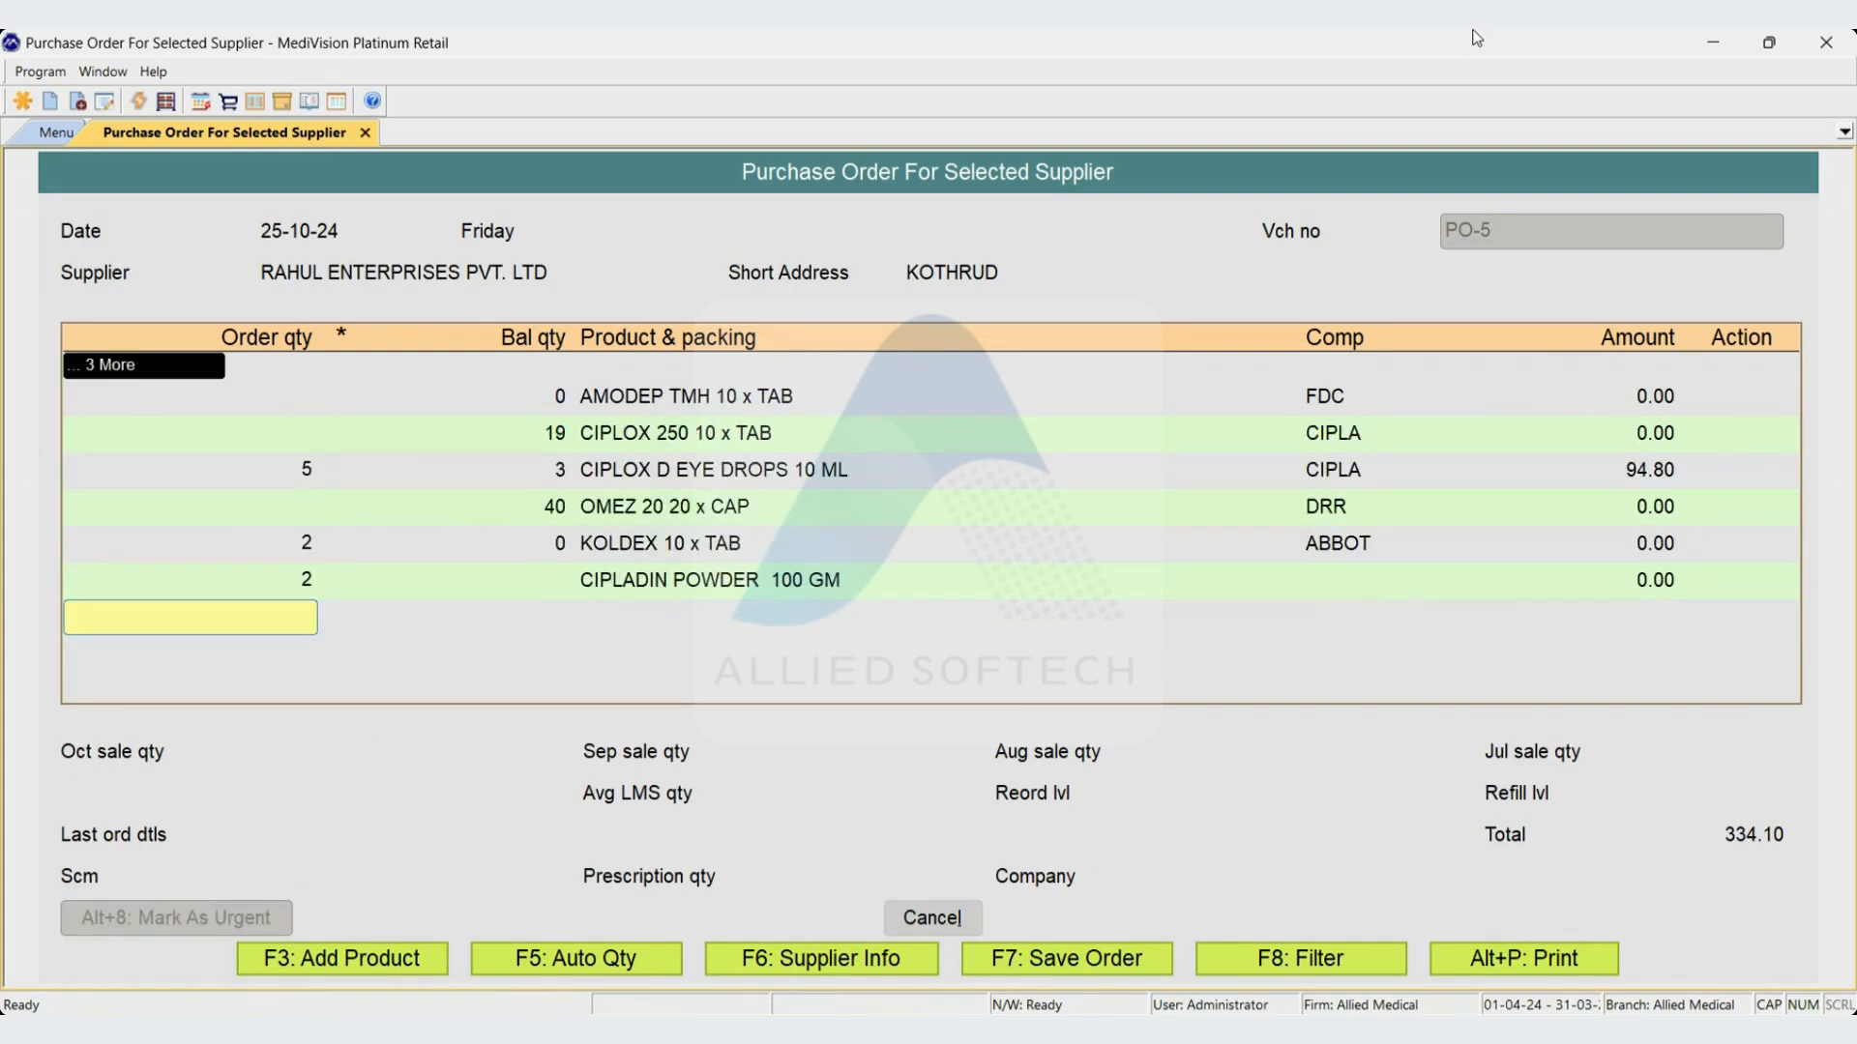
key("Up")
key("Down")
View the supplier's master information and return to the purchase order
key("F6")
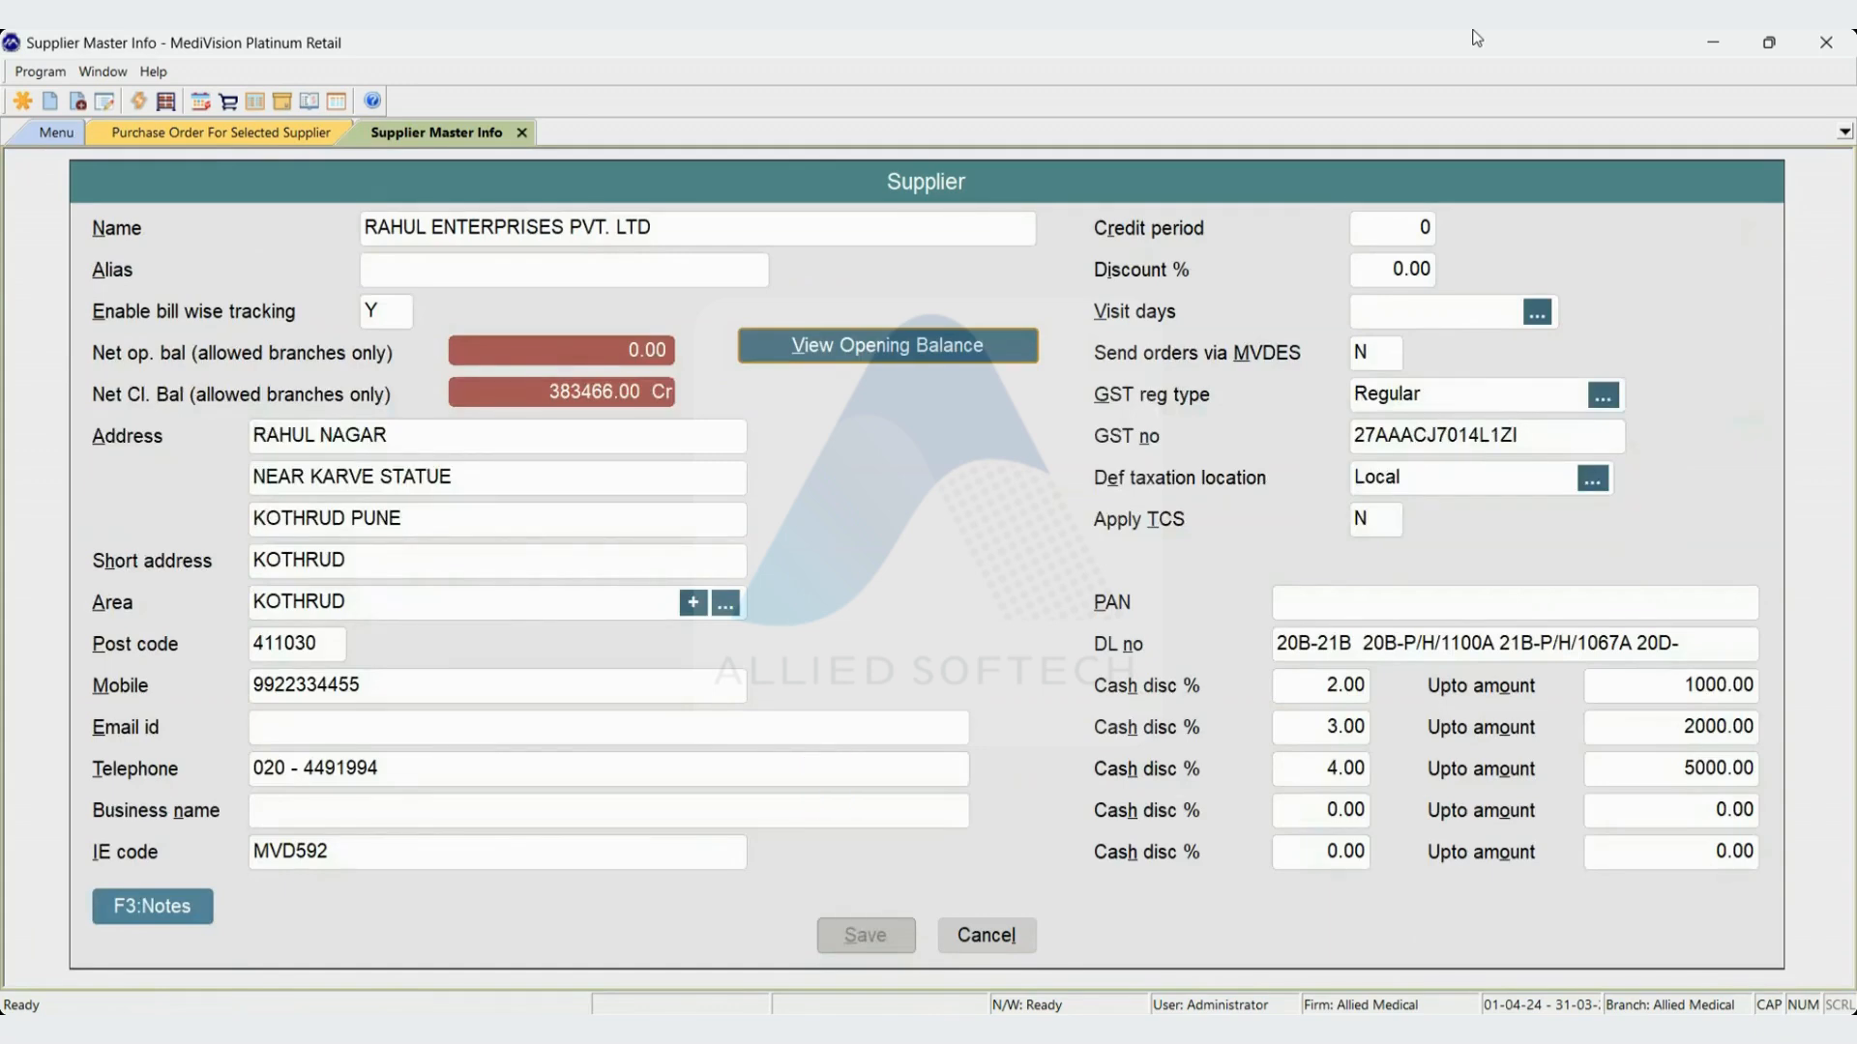
key("Escape")
key("Return")
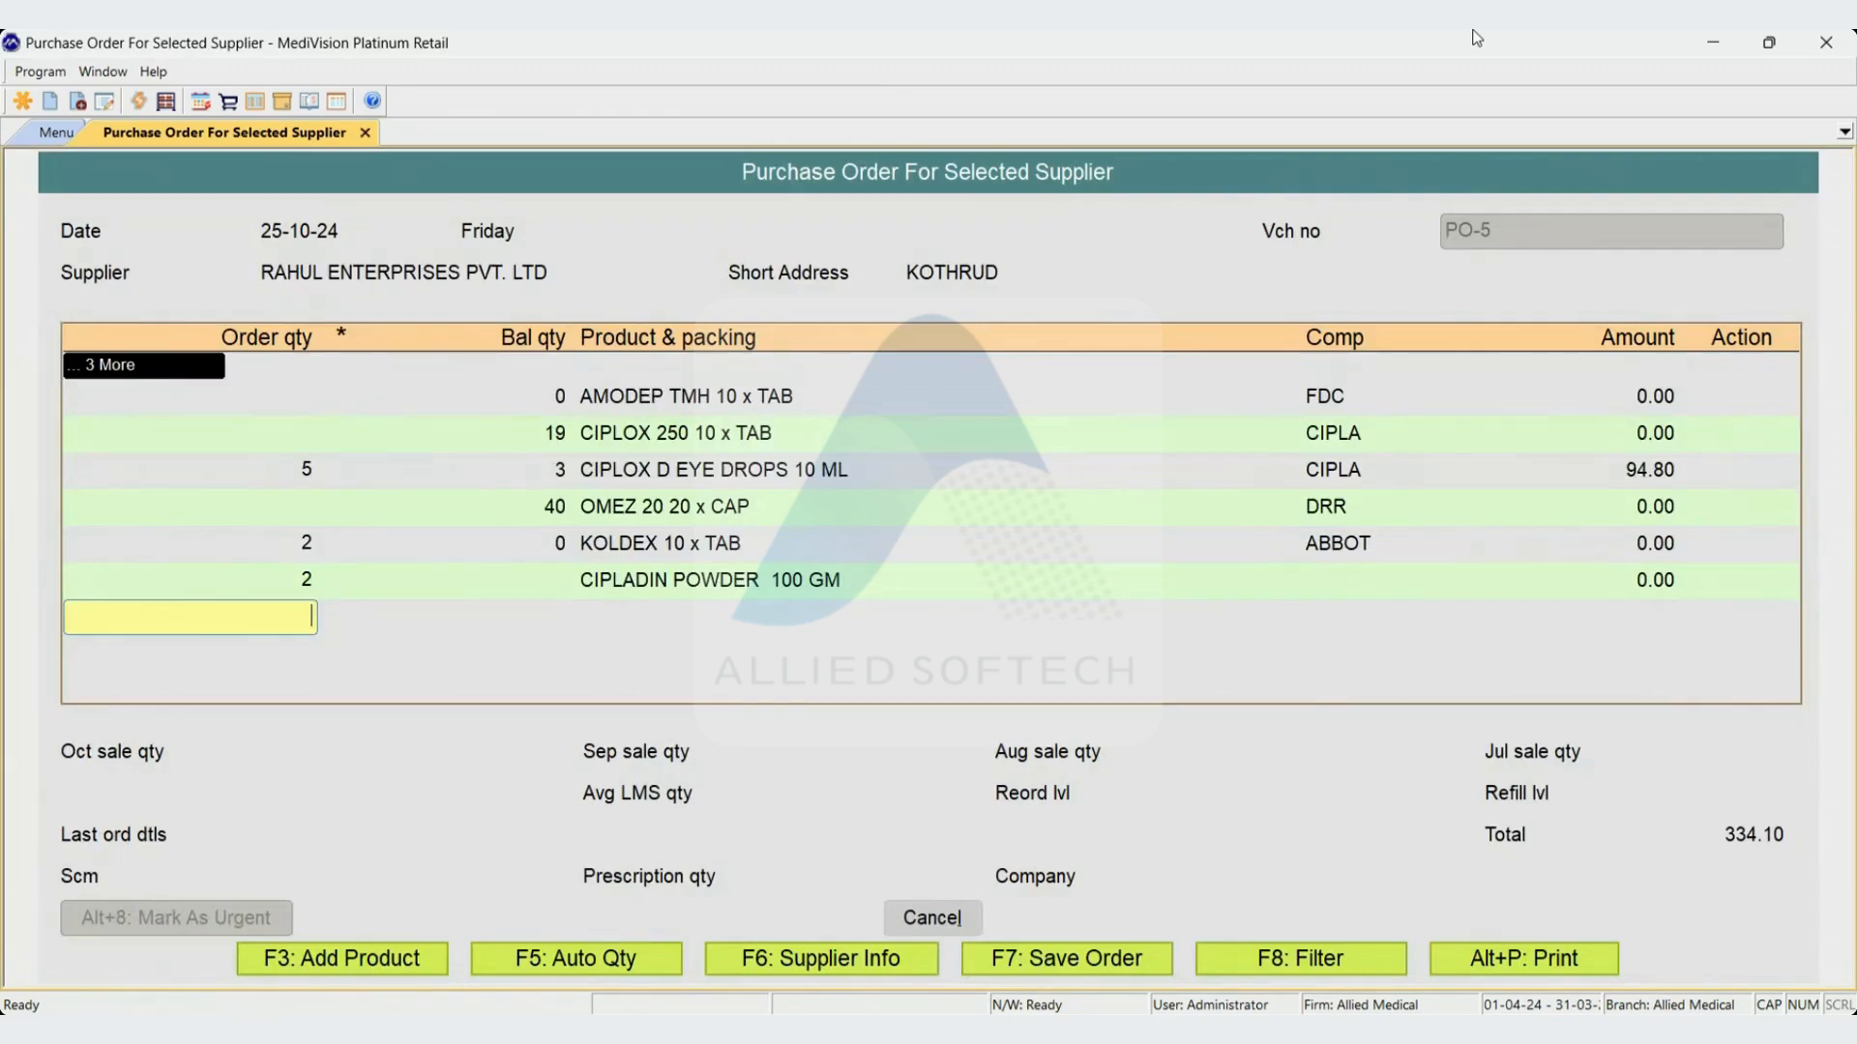
Look through the order rows with and without order quantities
key("F7")
key("F8")
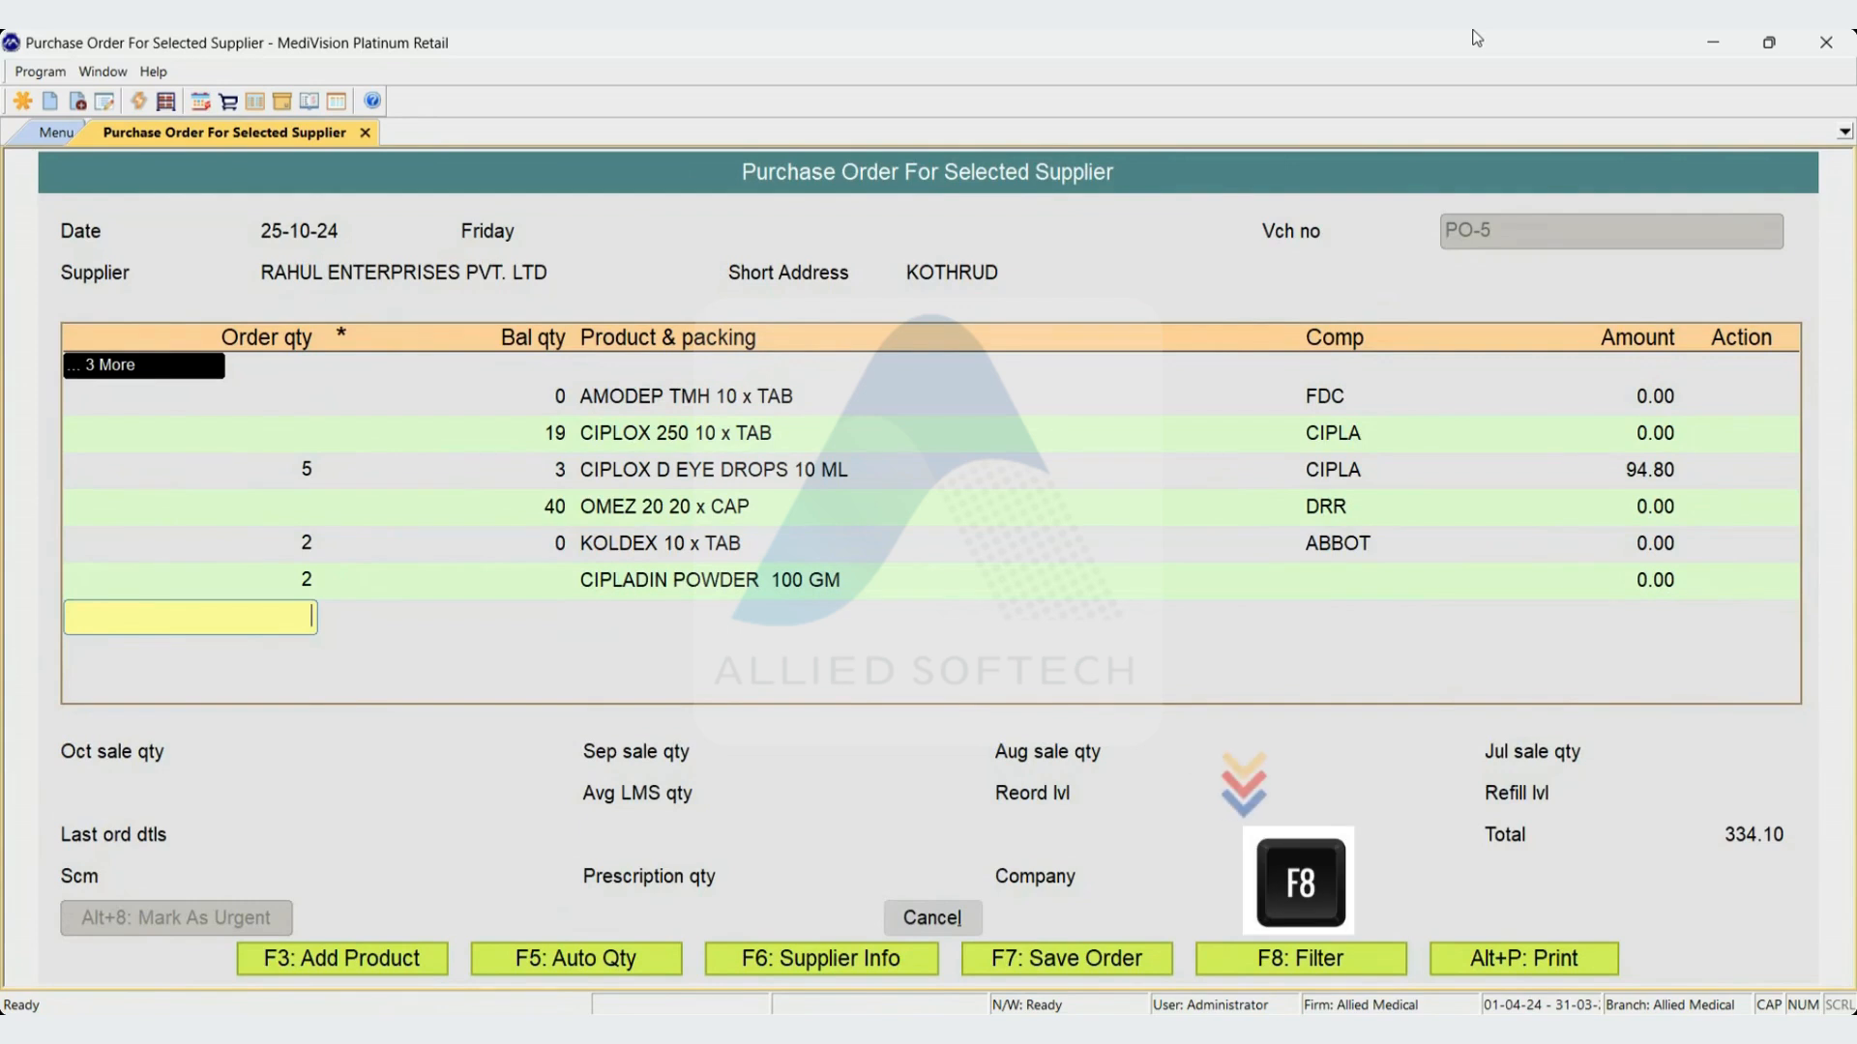
key("Up")
key("Up")
key("Up")
key("Up")
key("Up")
key("Up")
key("Up")
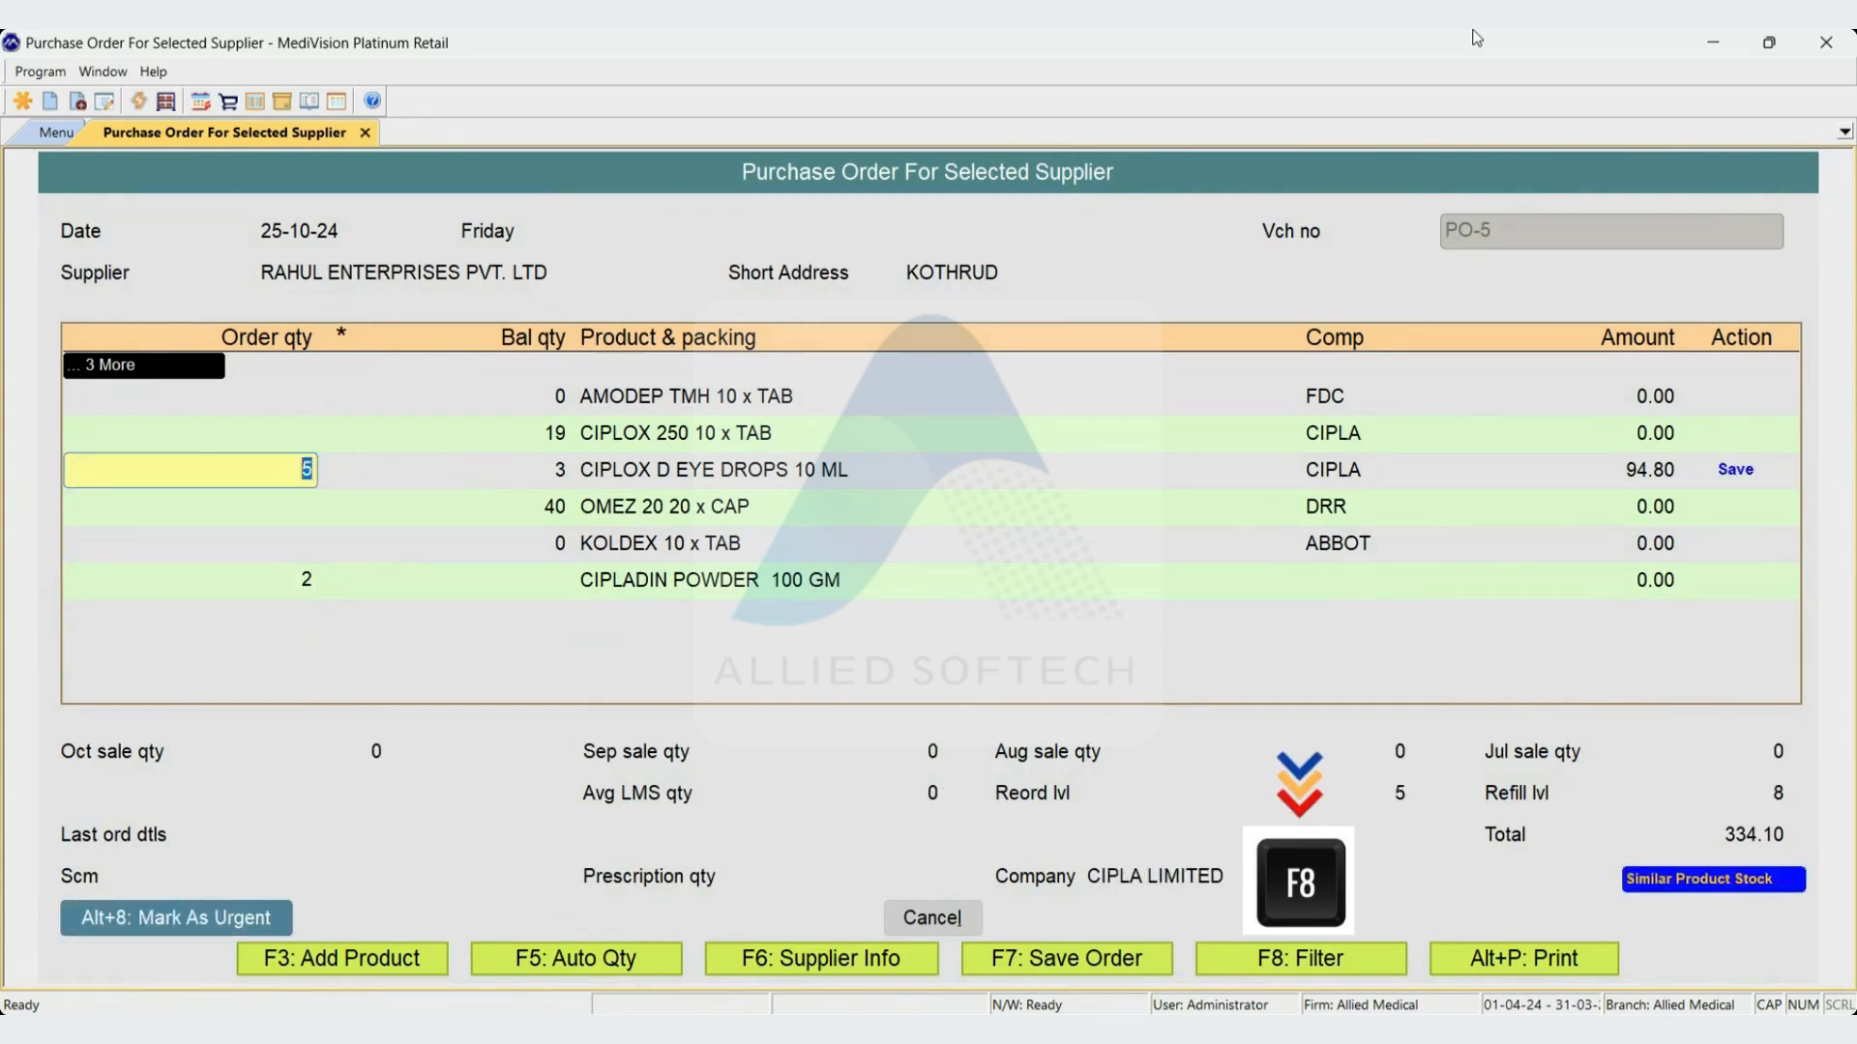
key("Down")
key("Down")
key("Down")
key("Down")
key("Down")
key("Down")
key("Down")
key("Down")
key("Down")
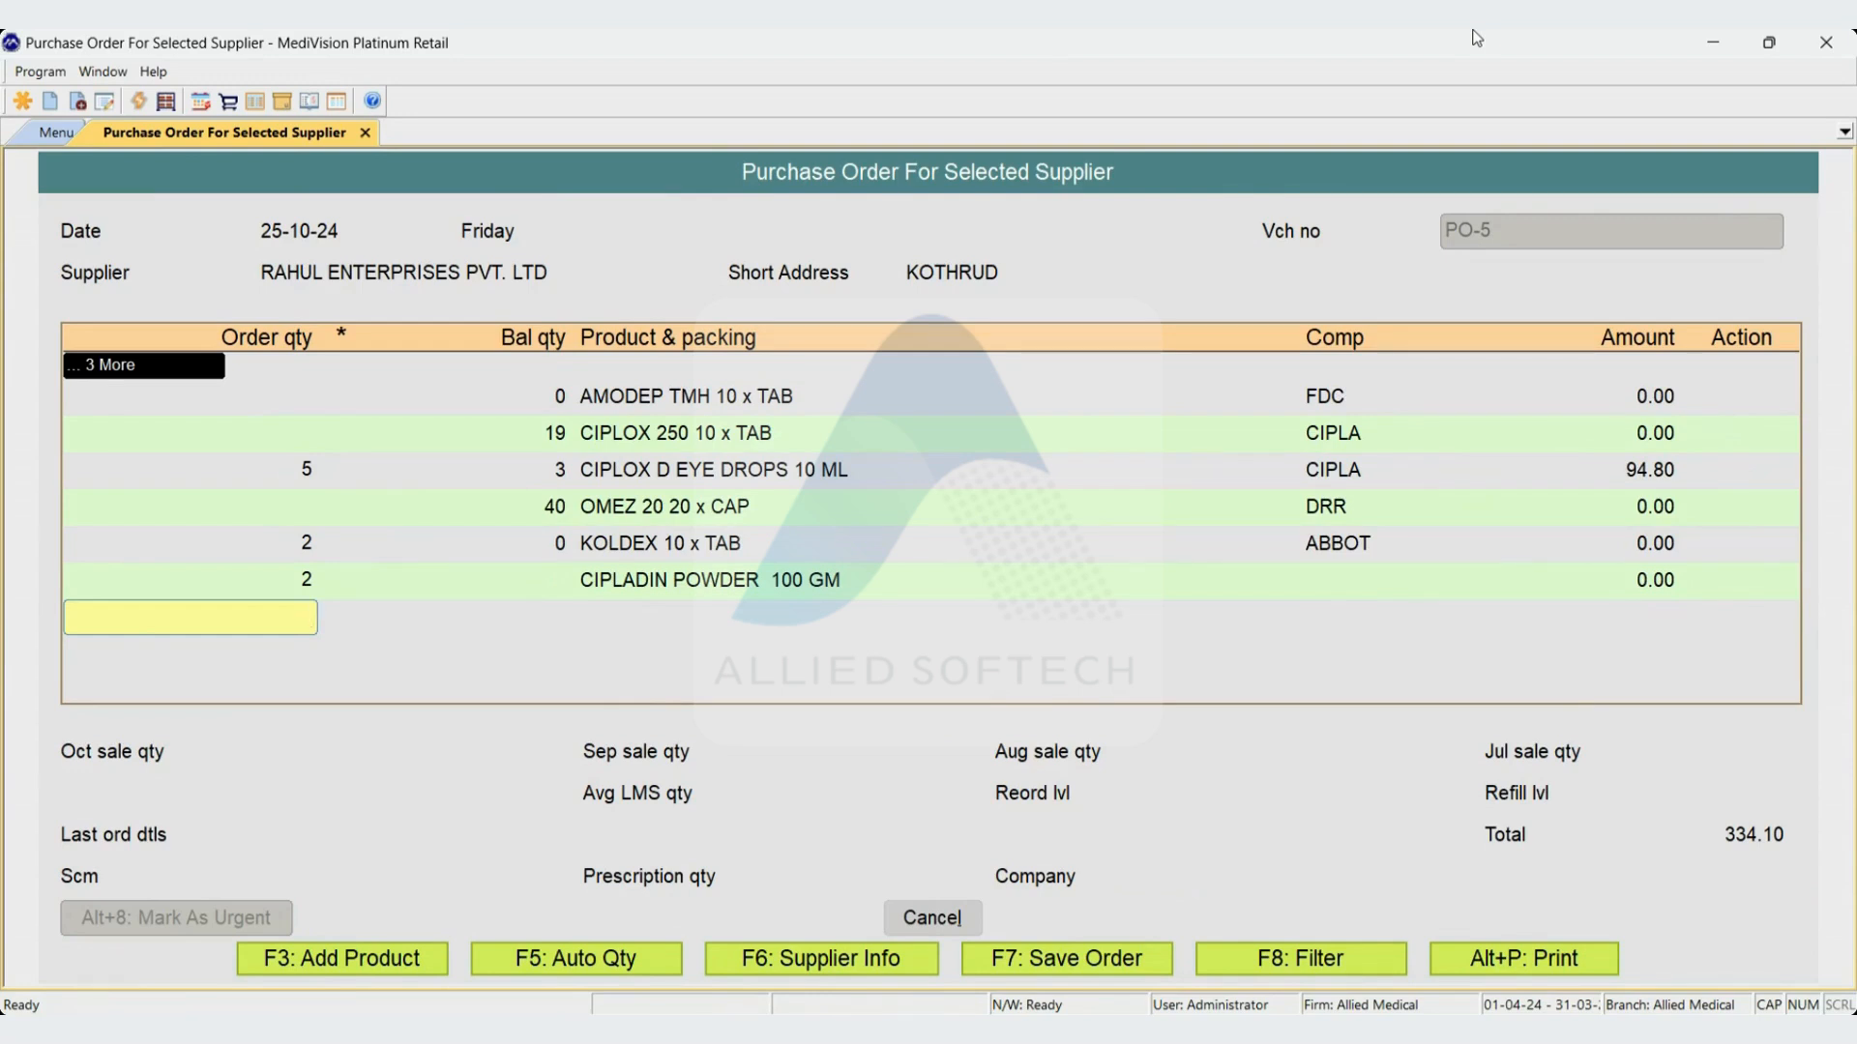
Filter the purchase order to items with order qty only, leaving the earlier-ordered filter at All
key("F8")
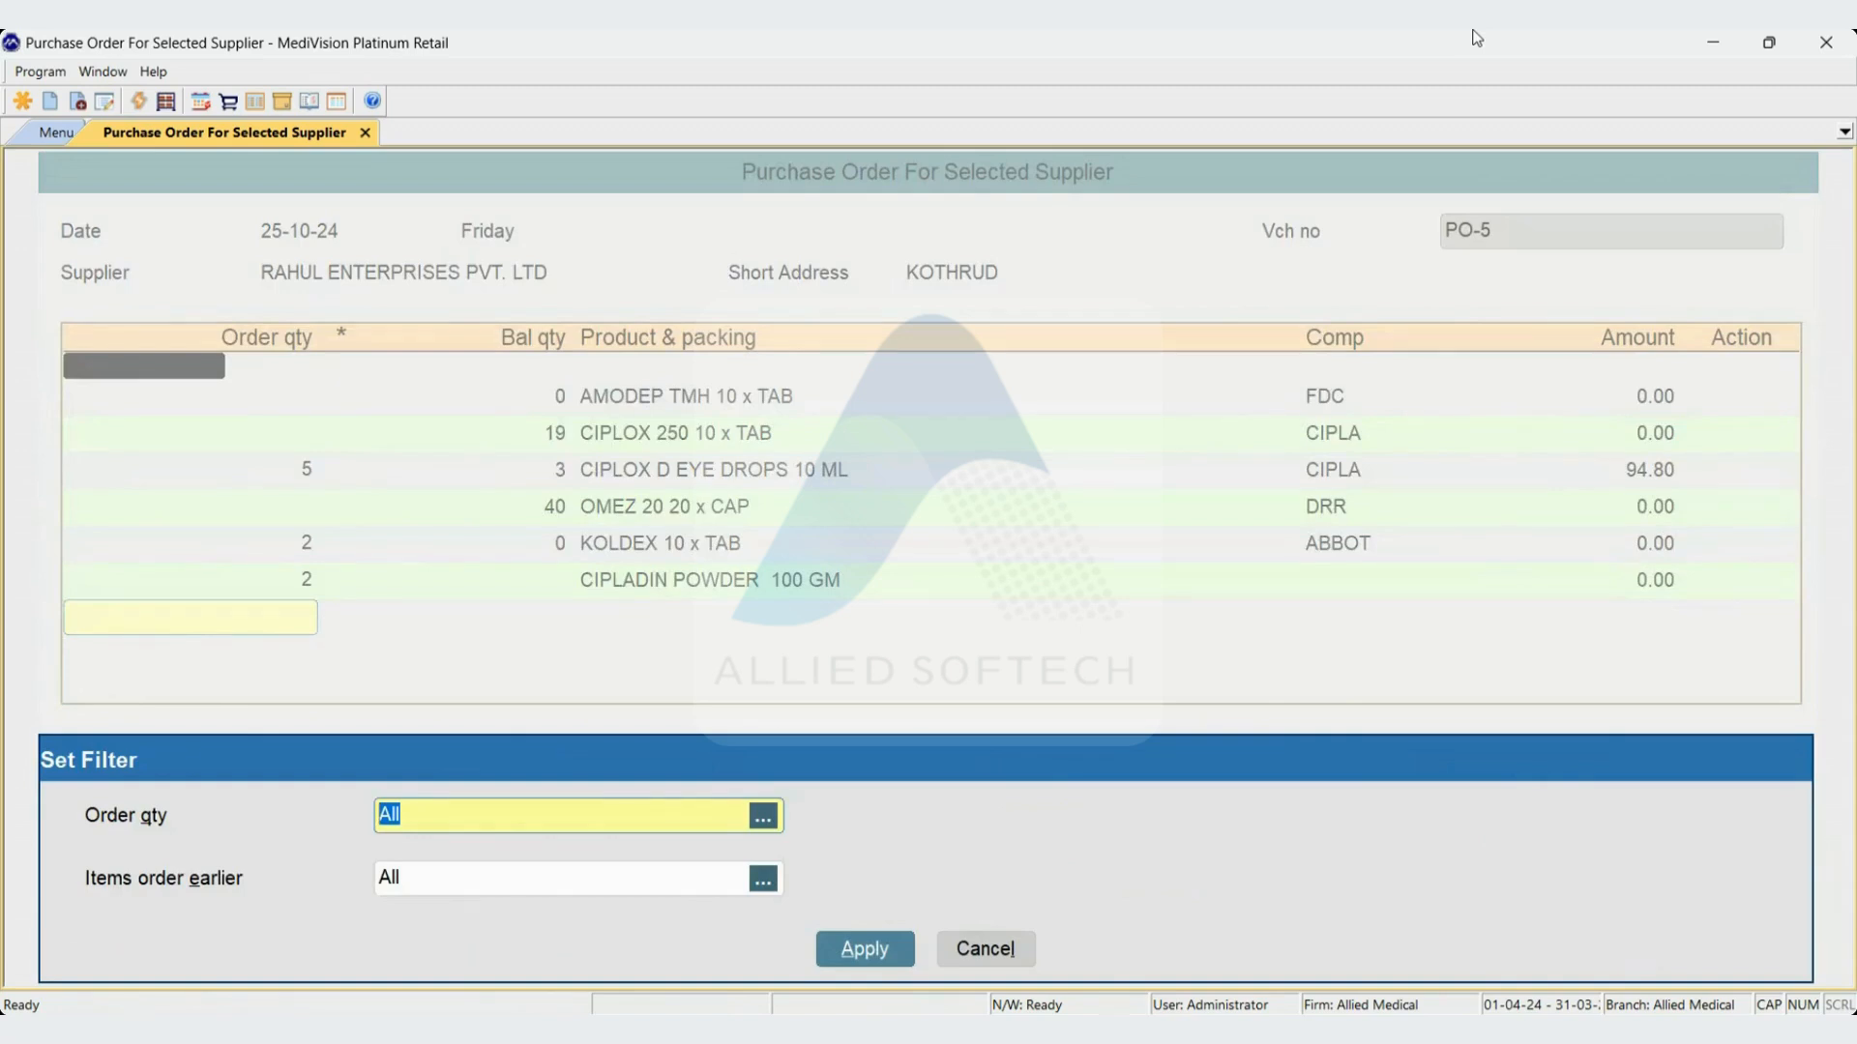
key("BackSpace")
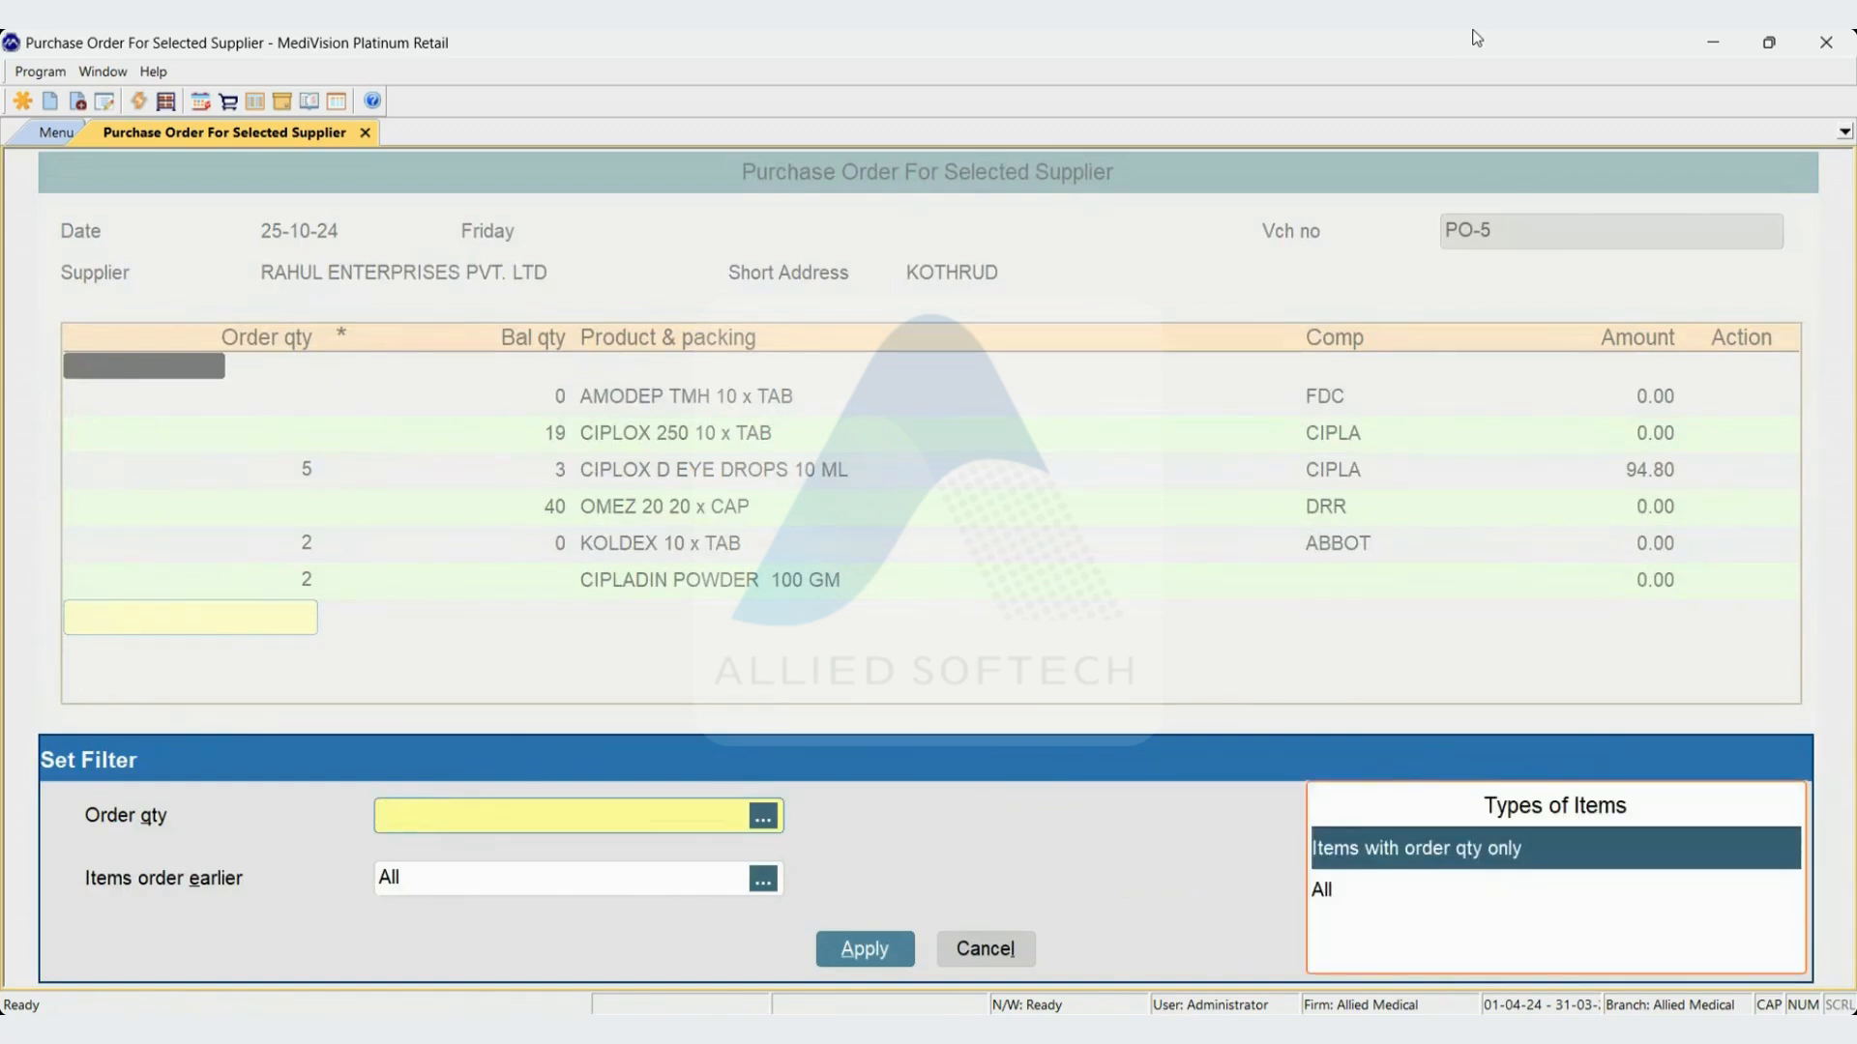
key("Return")
key("Return")
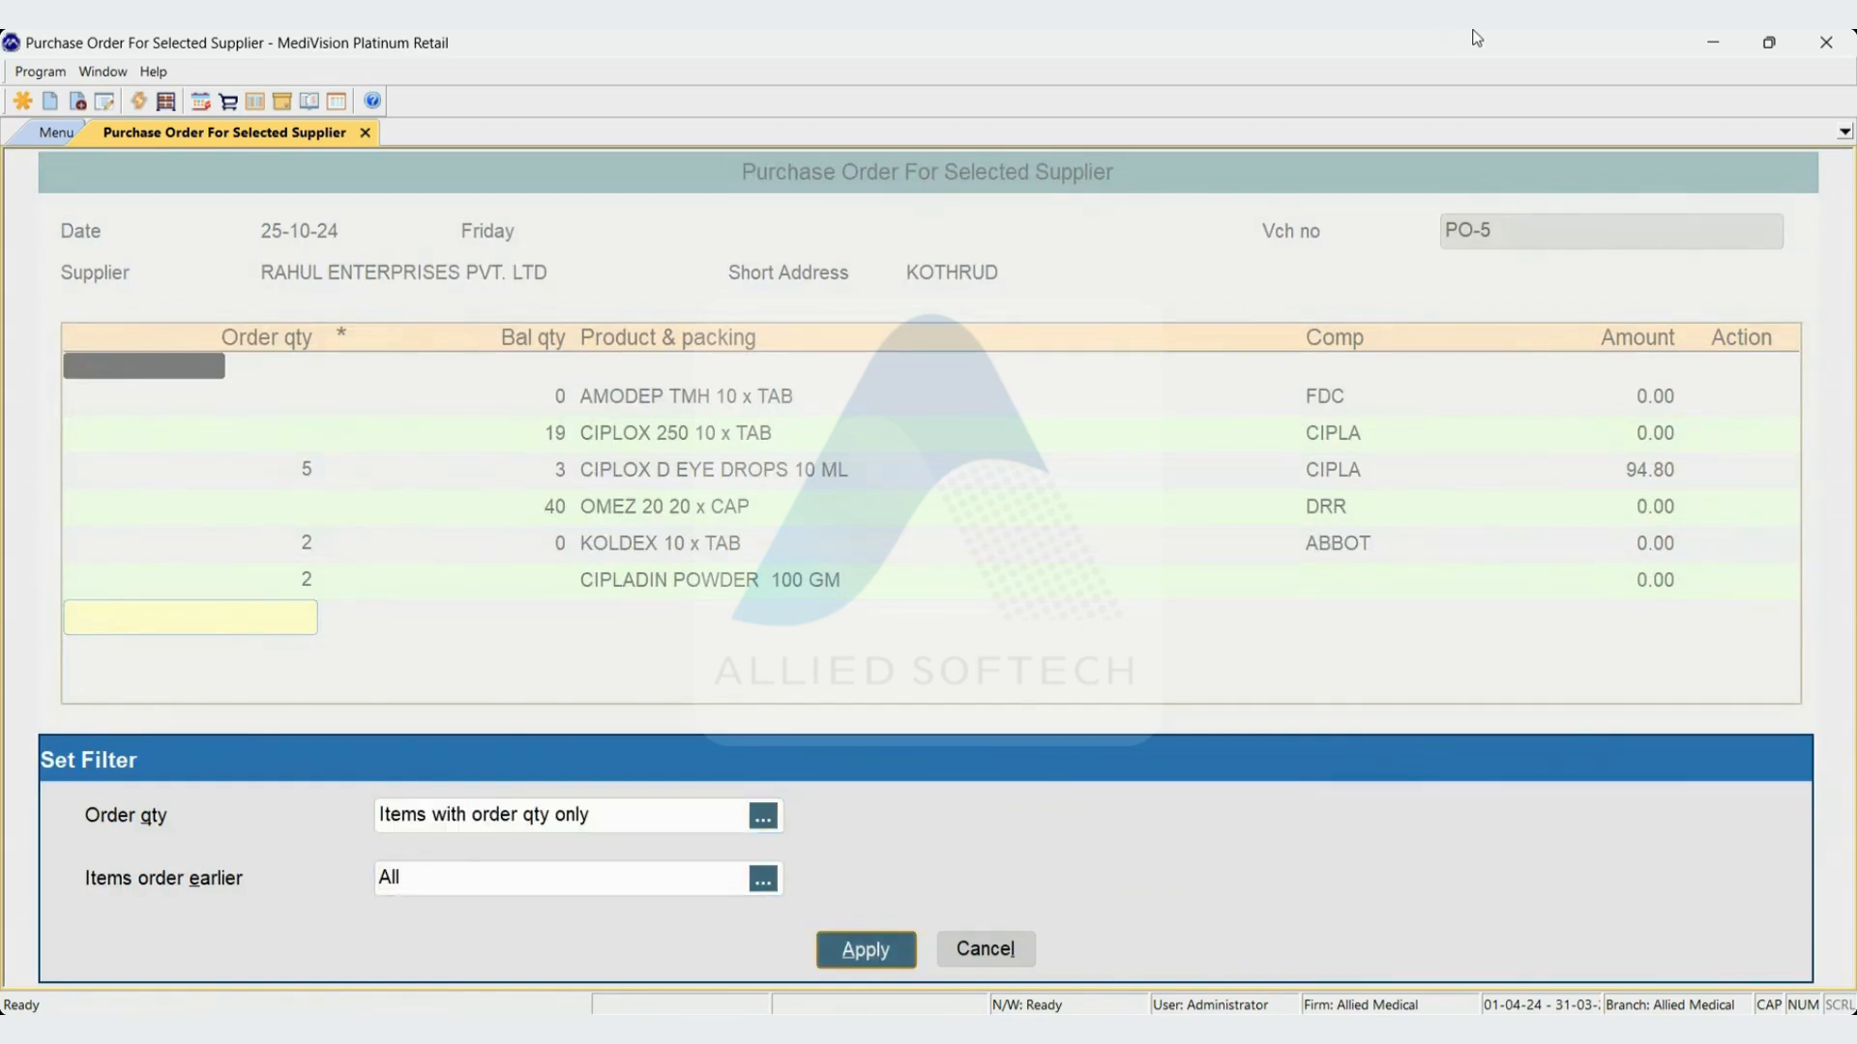
key("Return")
Review the filtered order rows from AMODEP TM through CIPLADIN POWDER
key("Down")
key("Down")
key("Down")
key("Down")
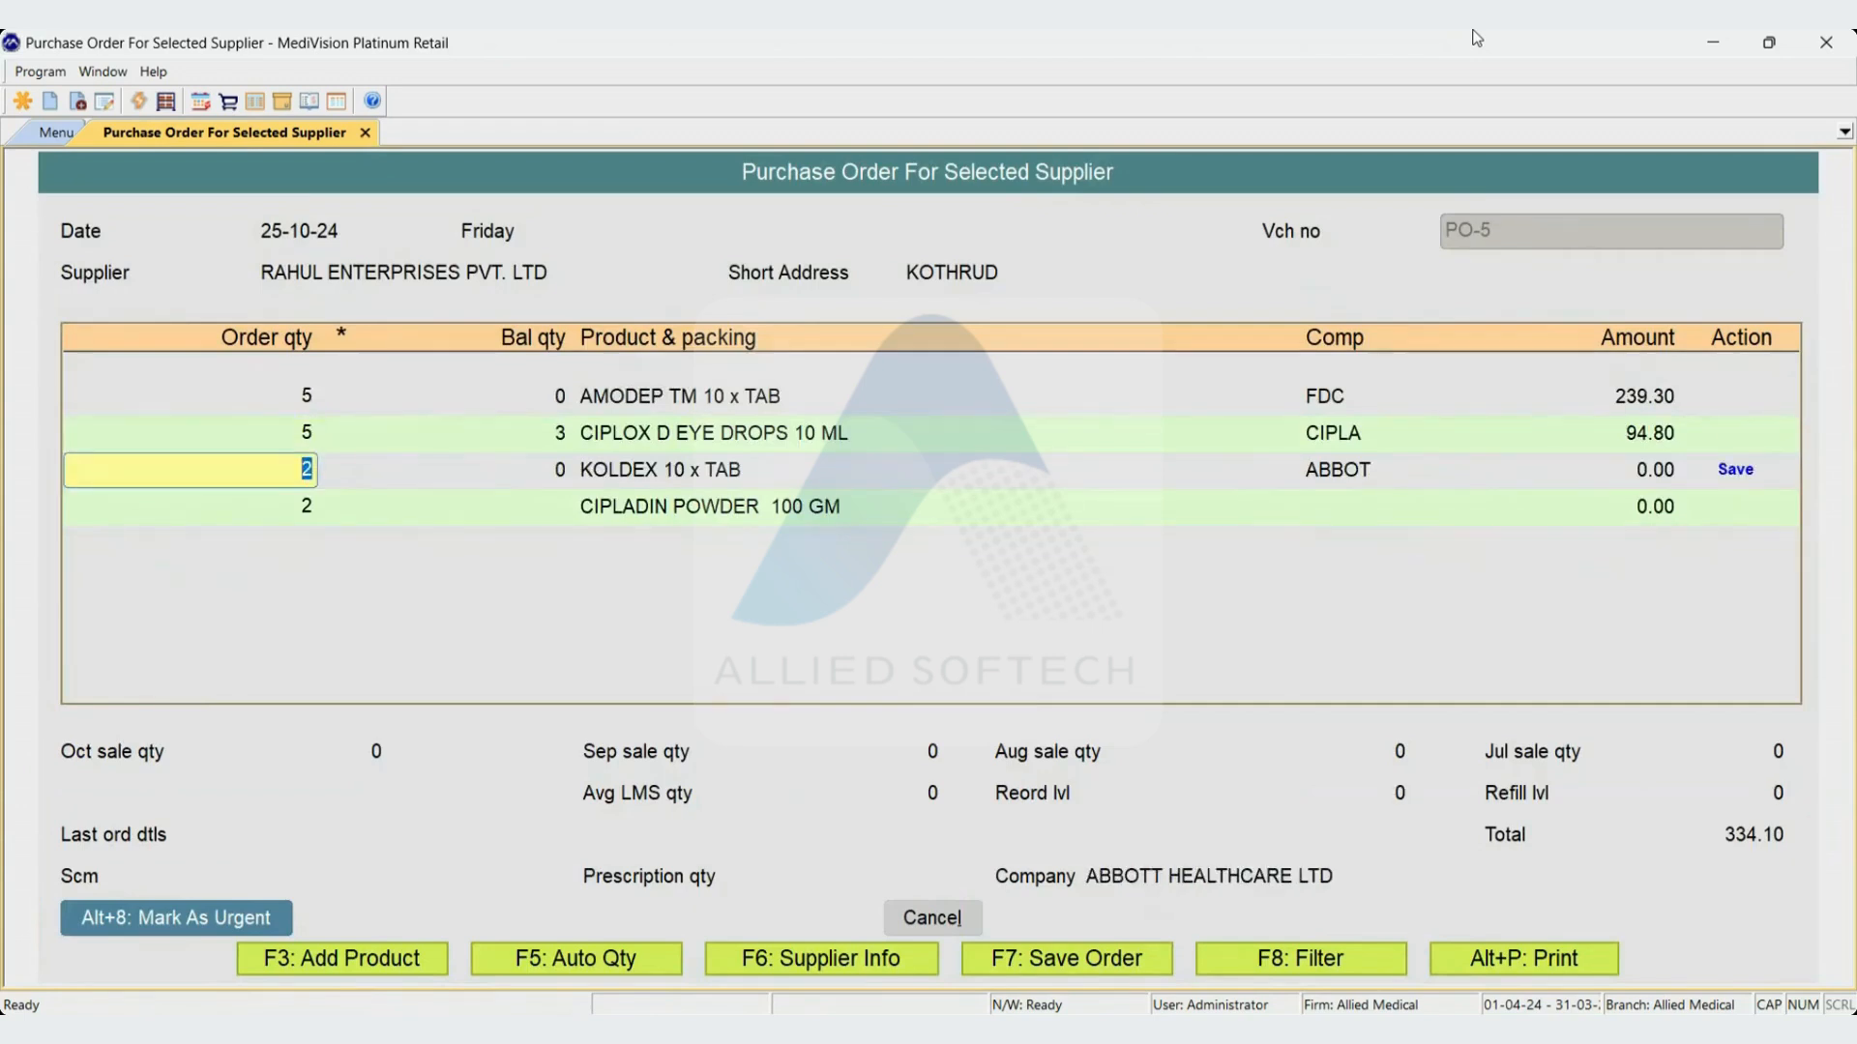
key("Up")
key("Up")
key("Up")
key("Up")
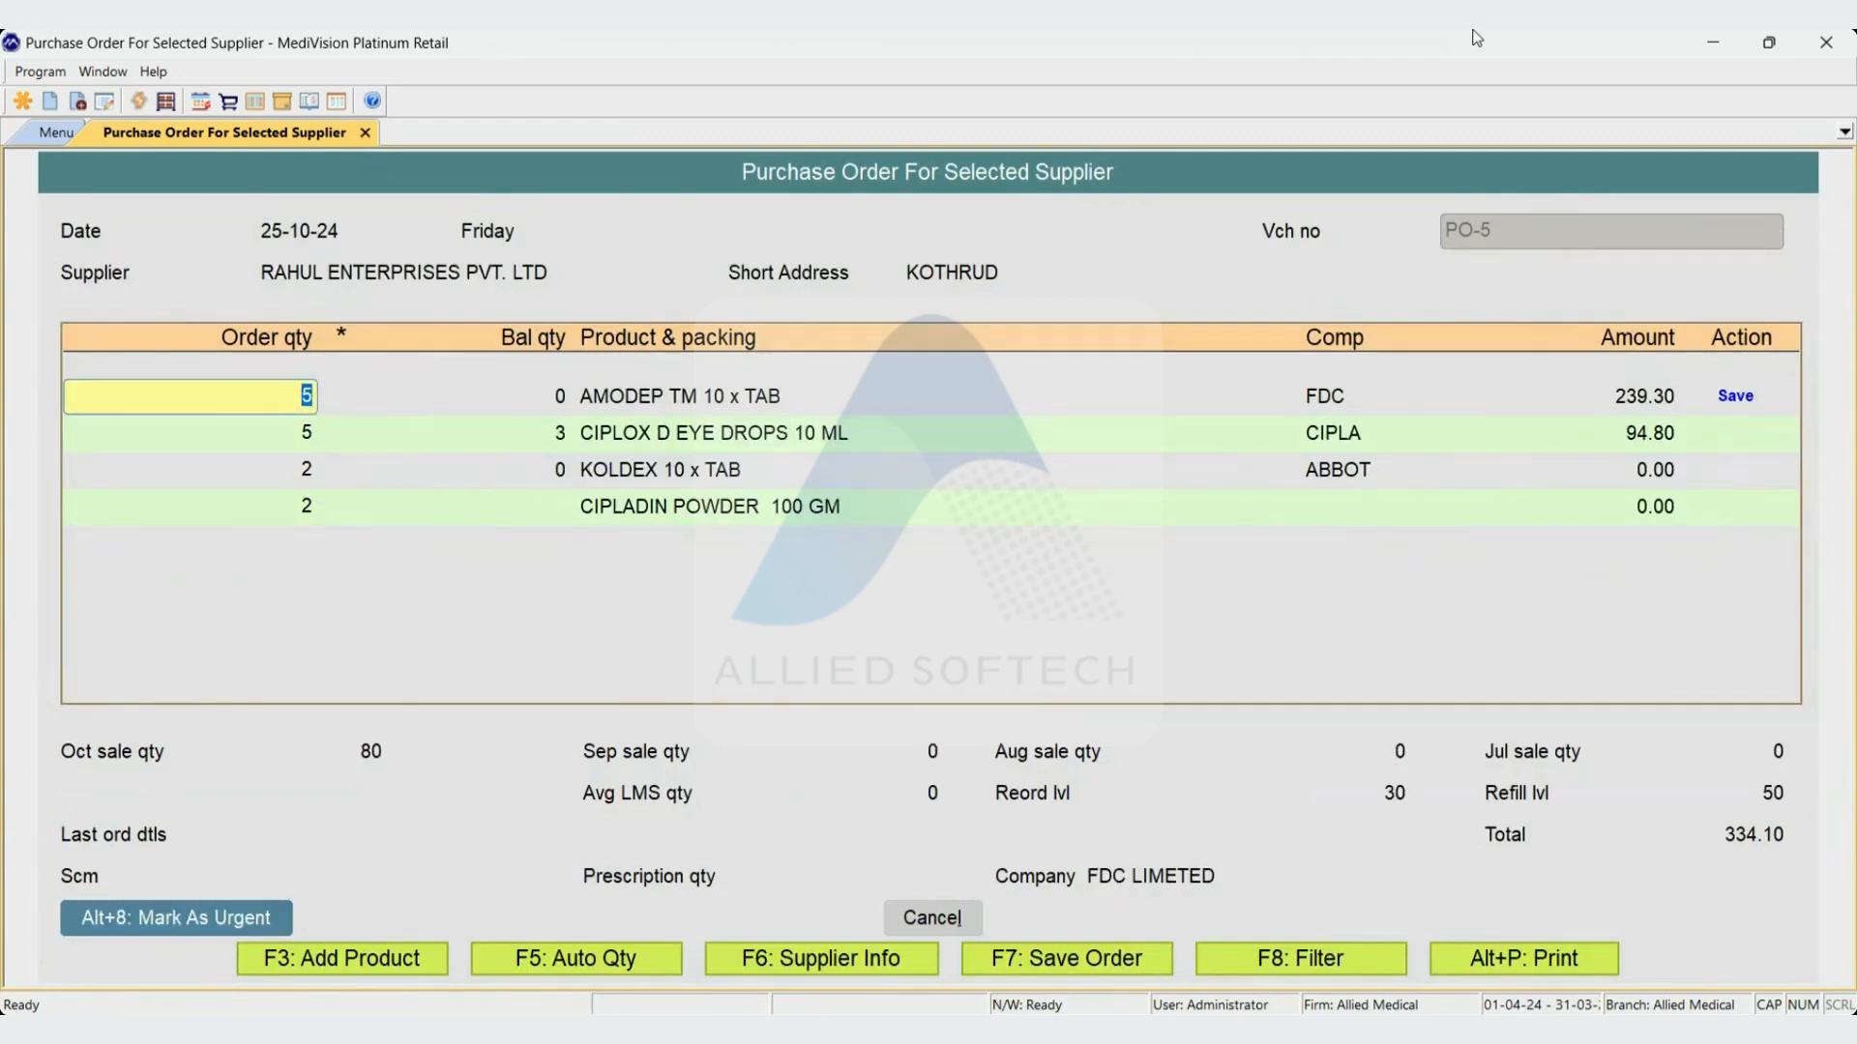
key("Down")
key("Down")
key("Down")
key("Down")
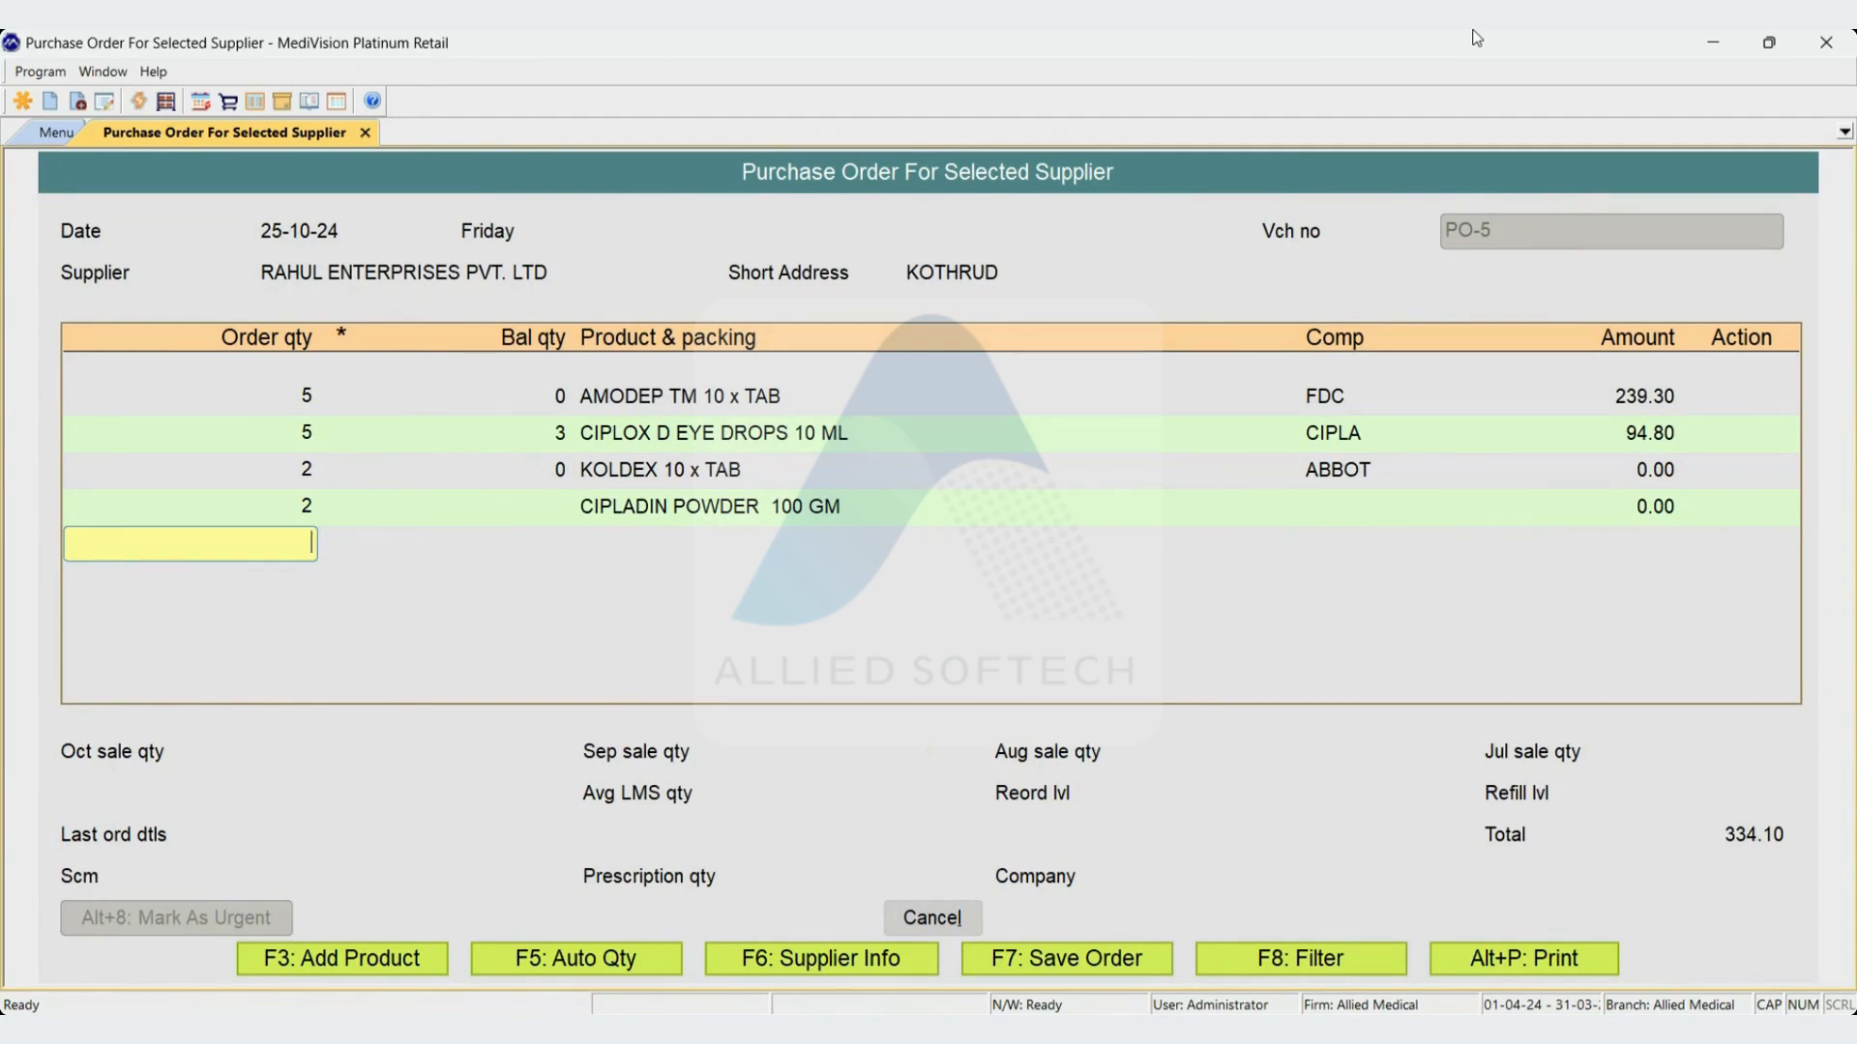
Set the order quantity filter to All and the earlier-ordered filter to Items not ordered earlier, and apply it
key("F8")
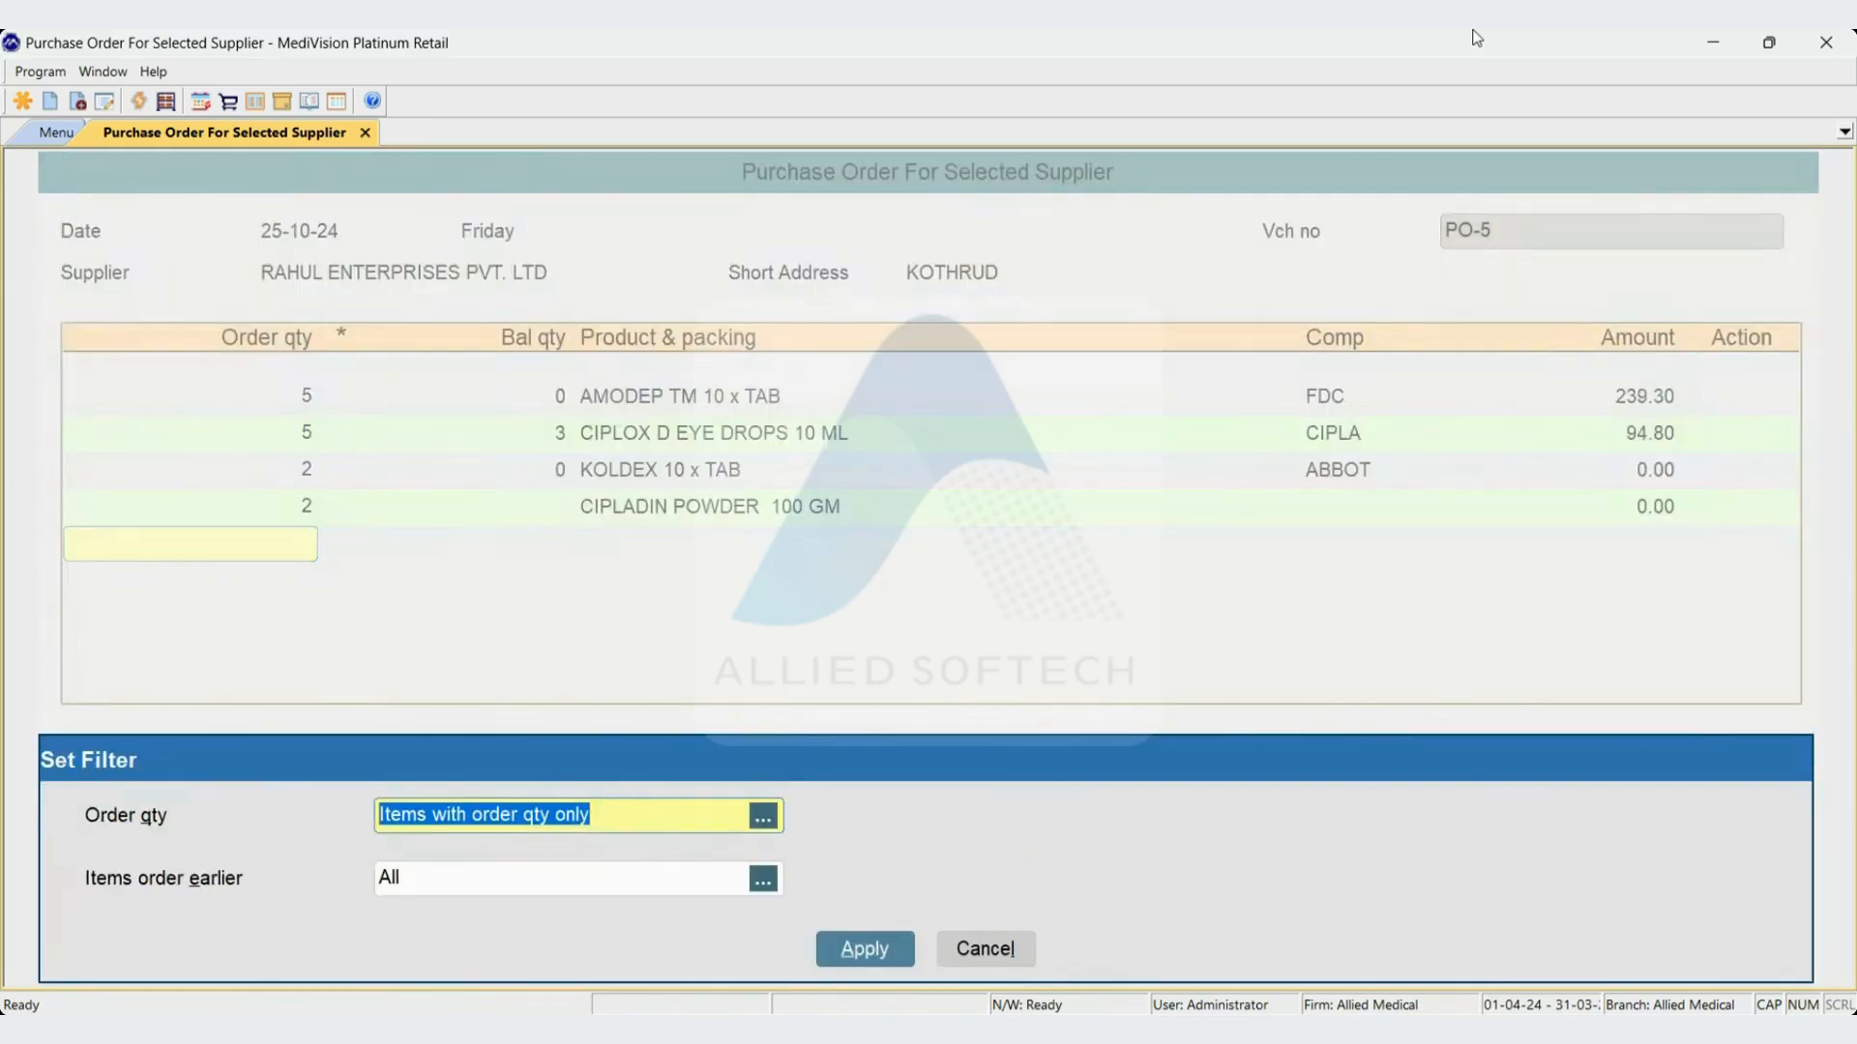
key("Down")
key("Down")
key("Return")
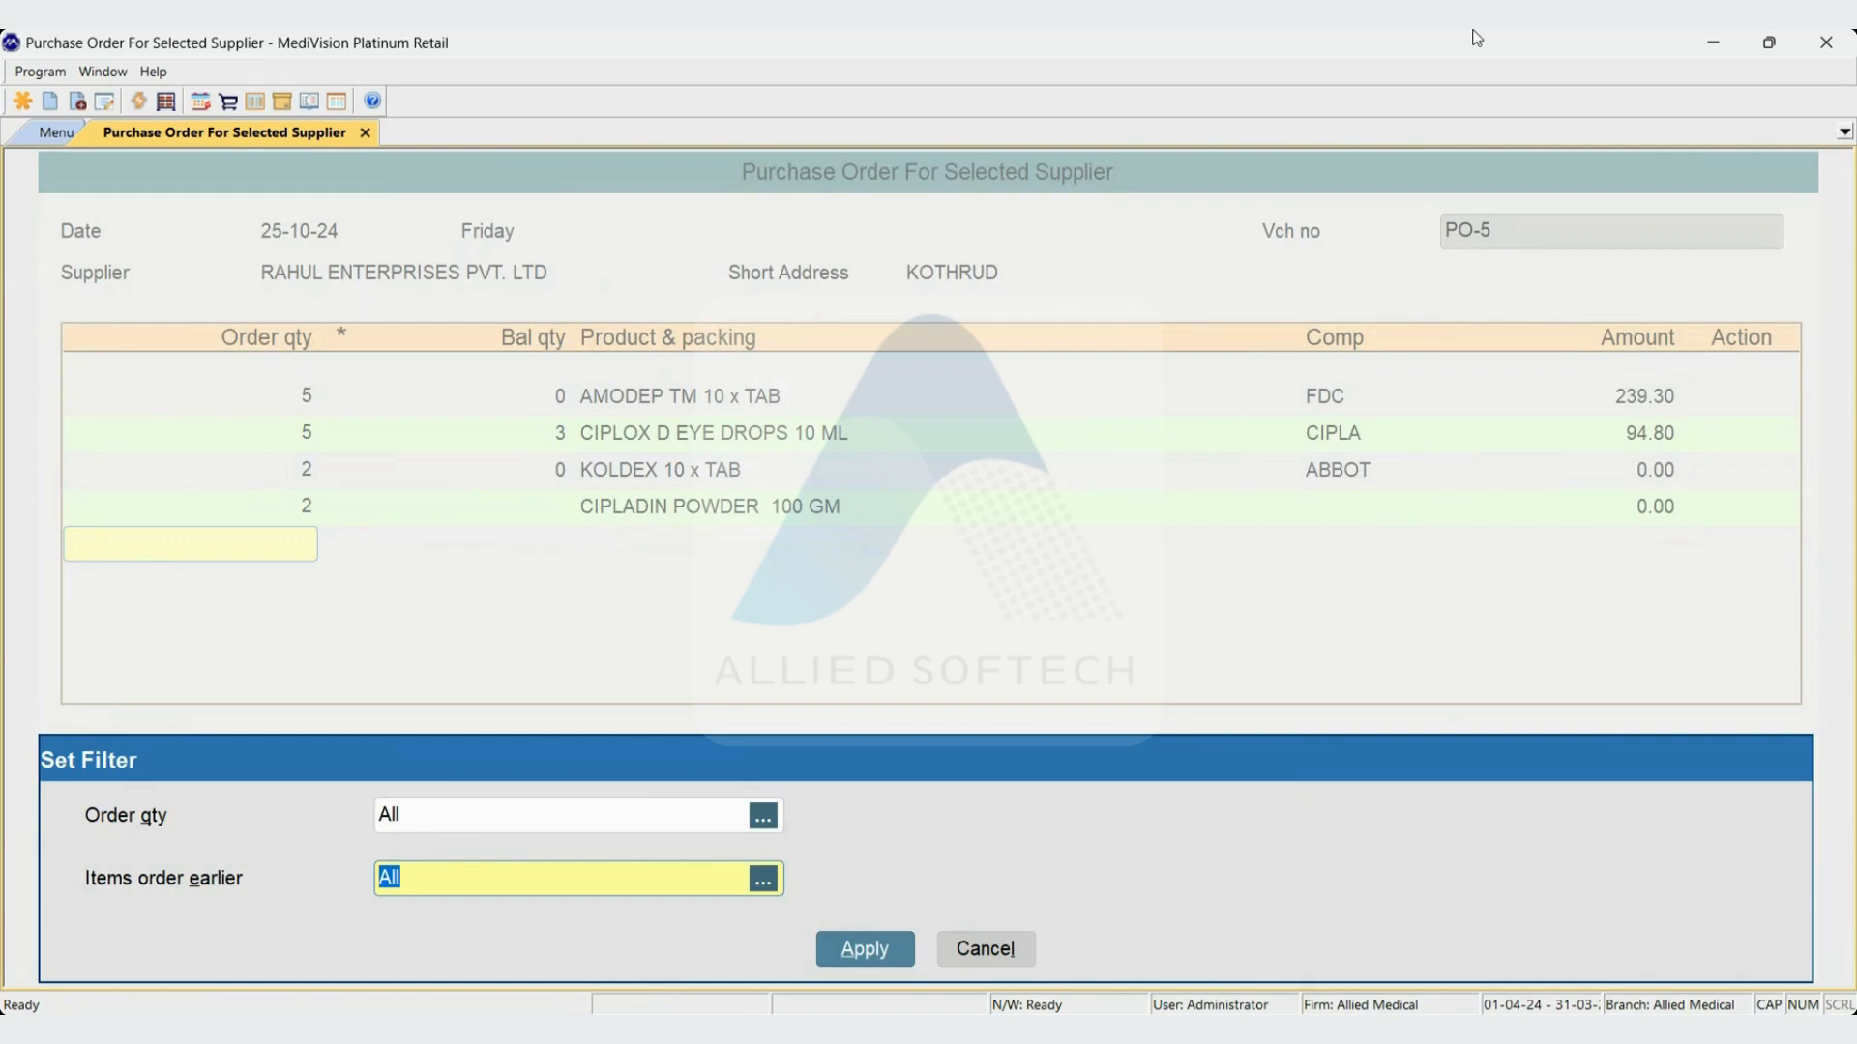
key("space")
key("Down")
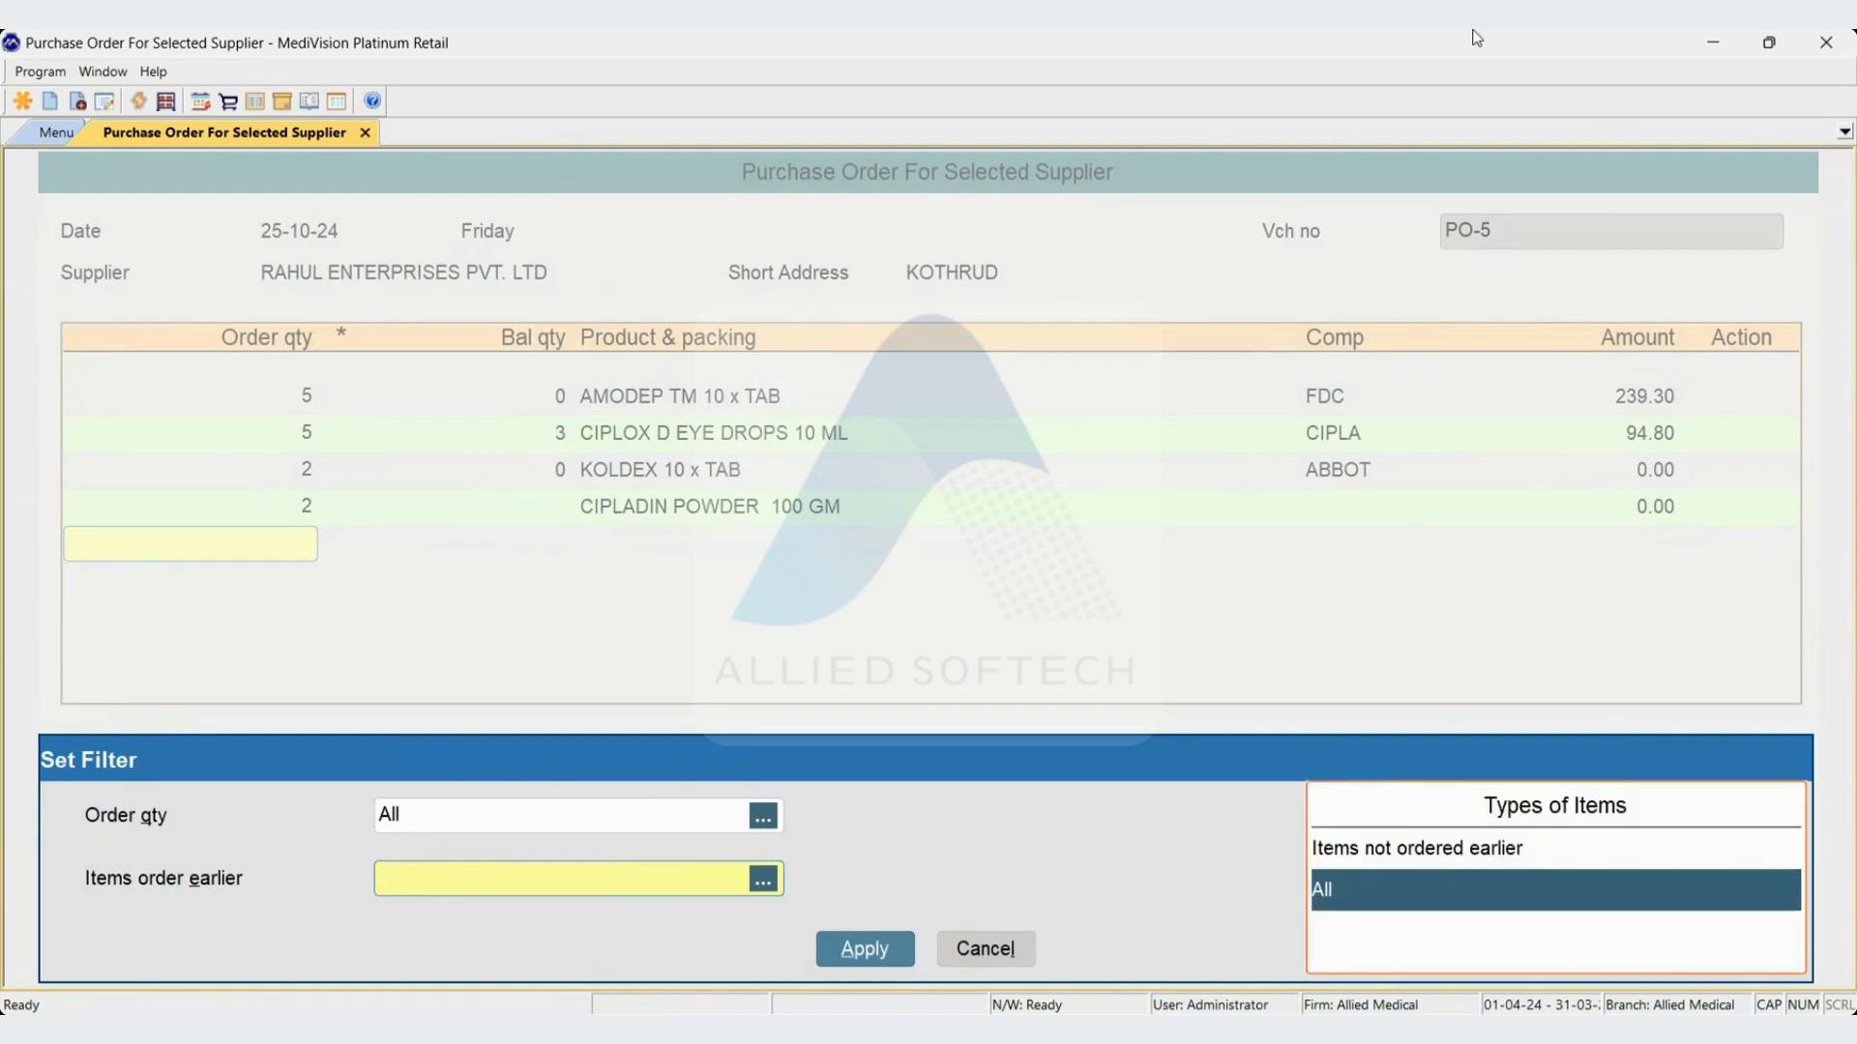
key("Up")
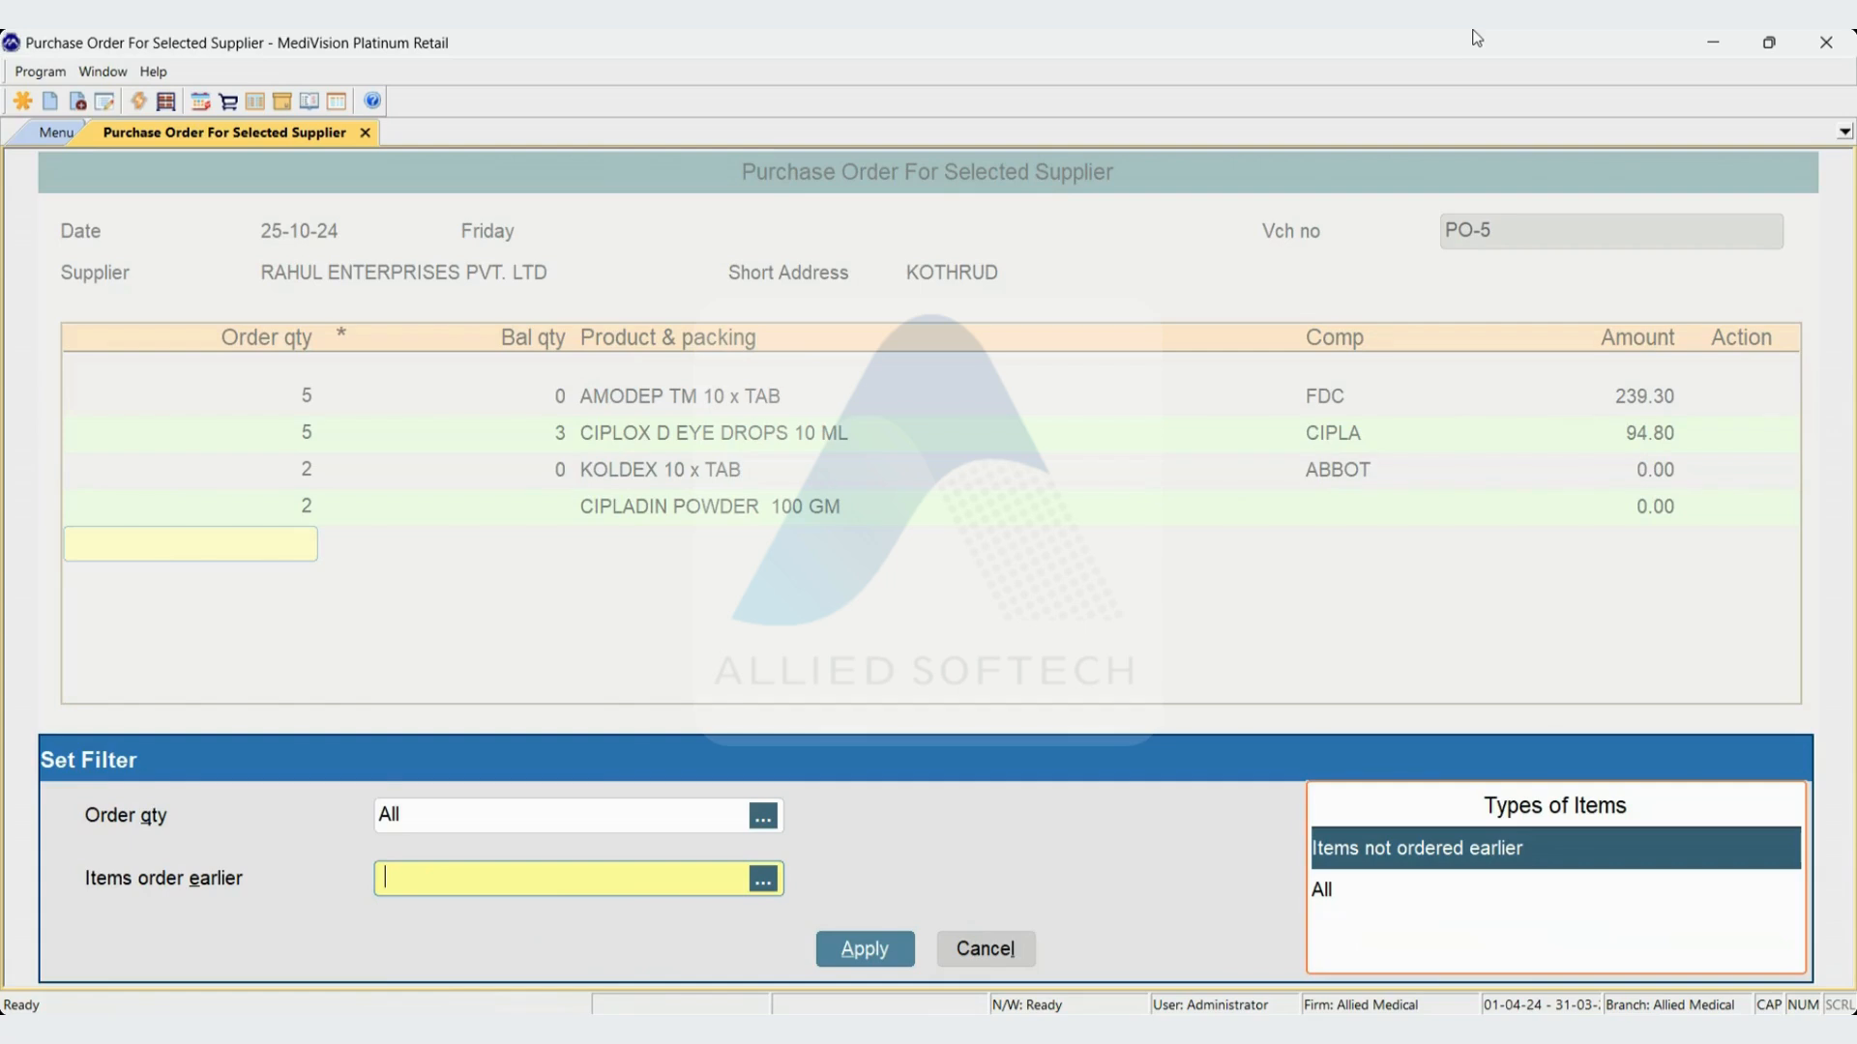
key("Return")
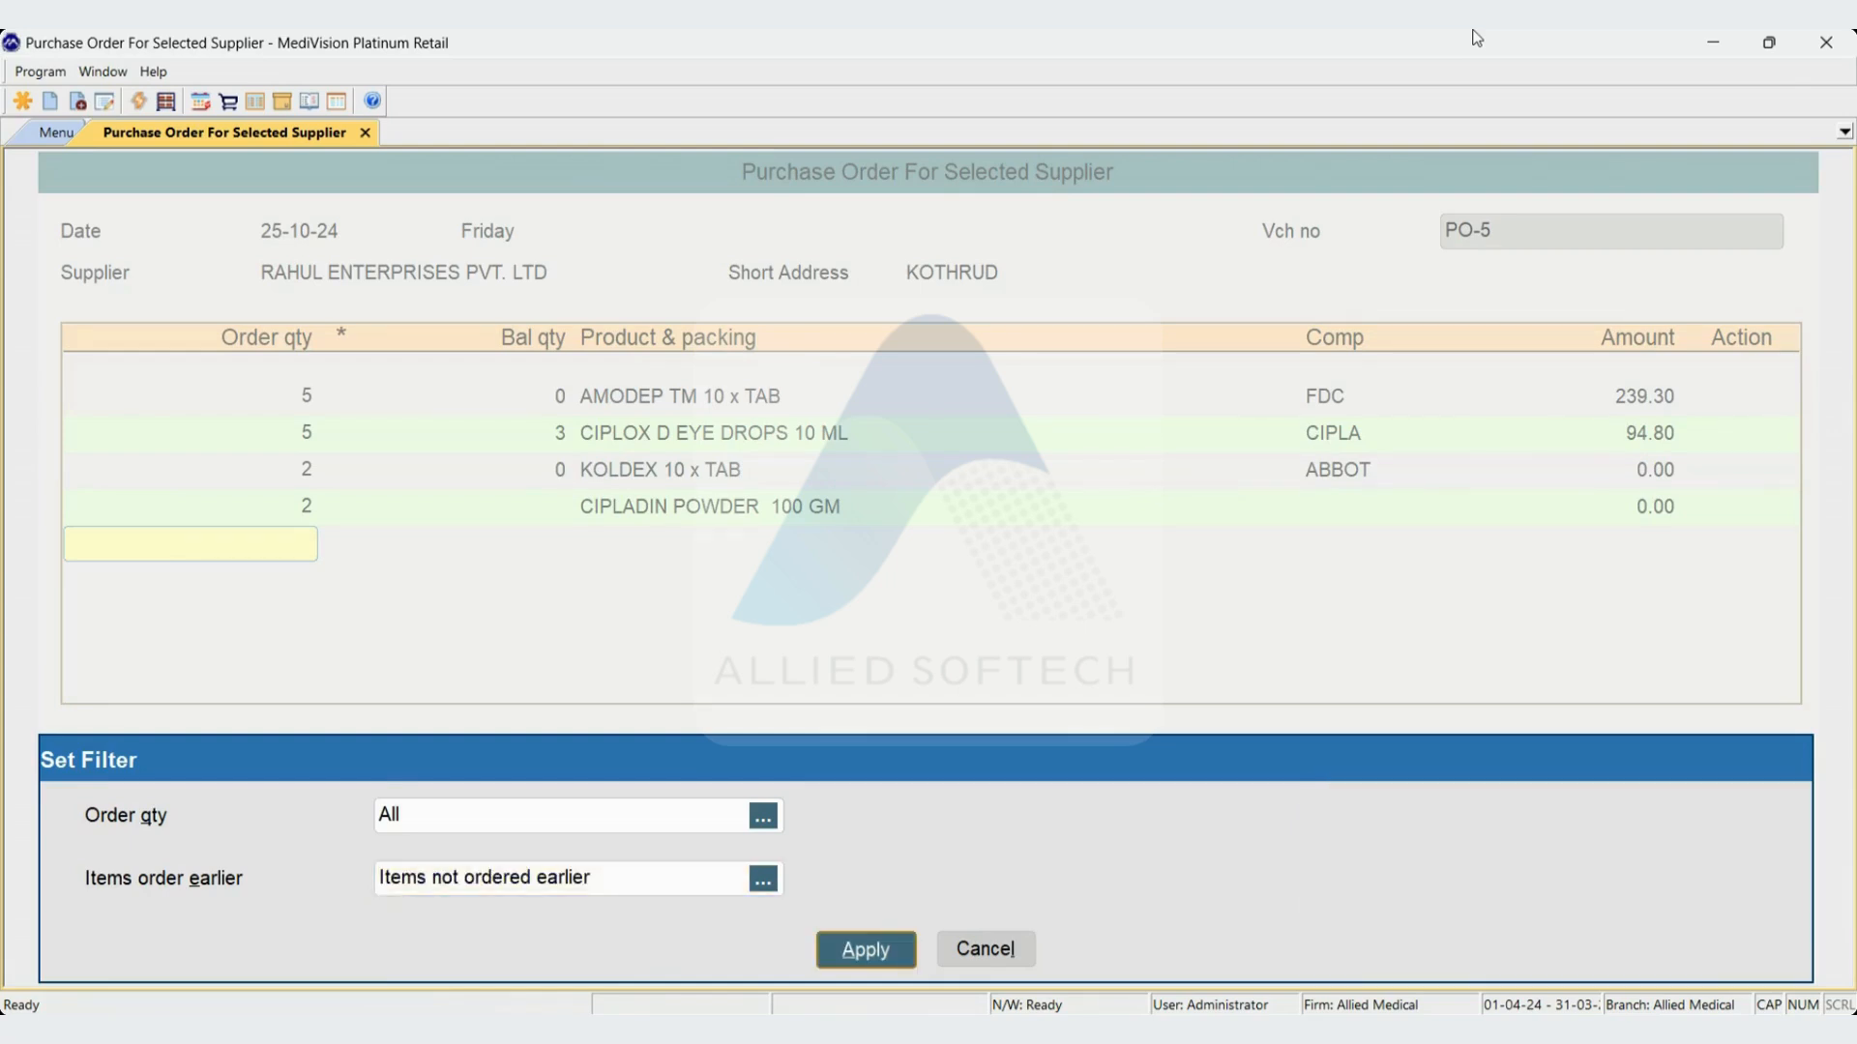
key("Return")
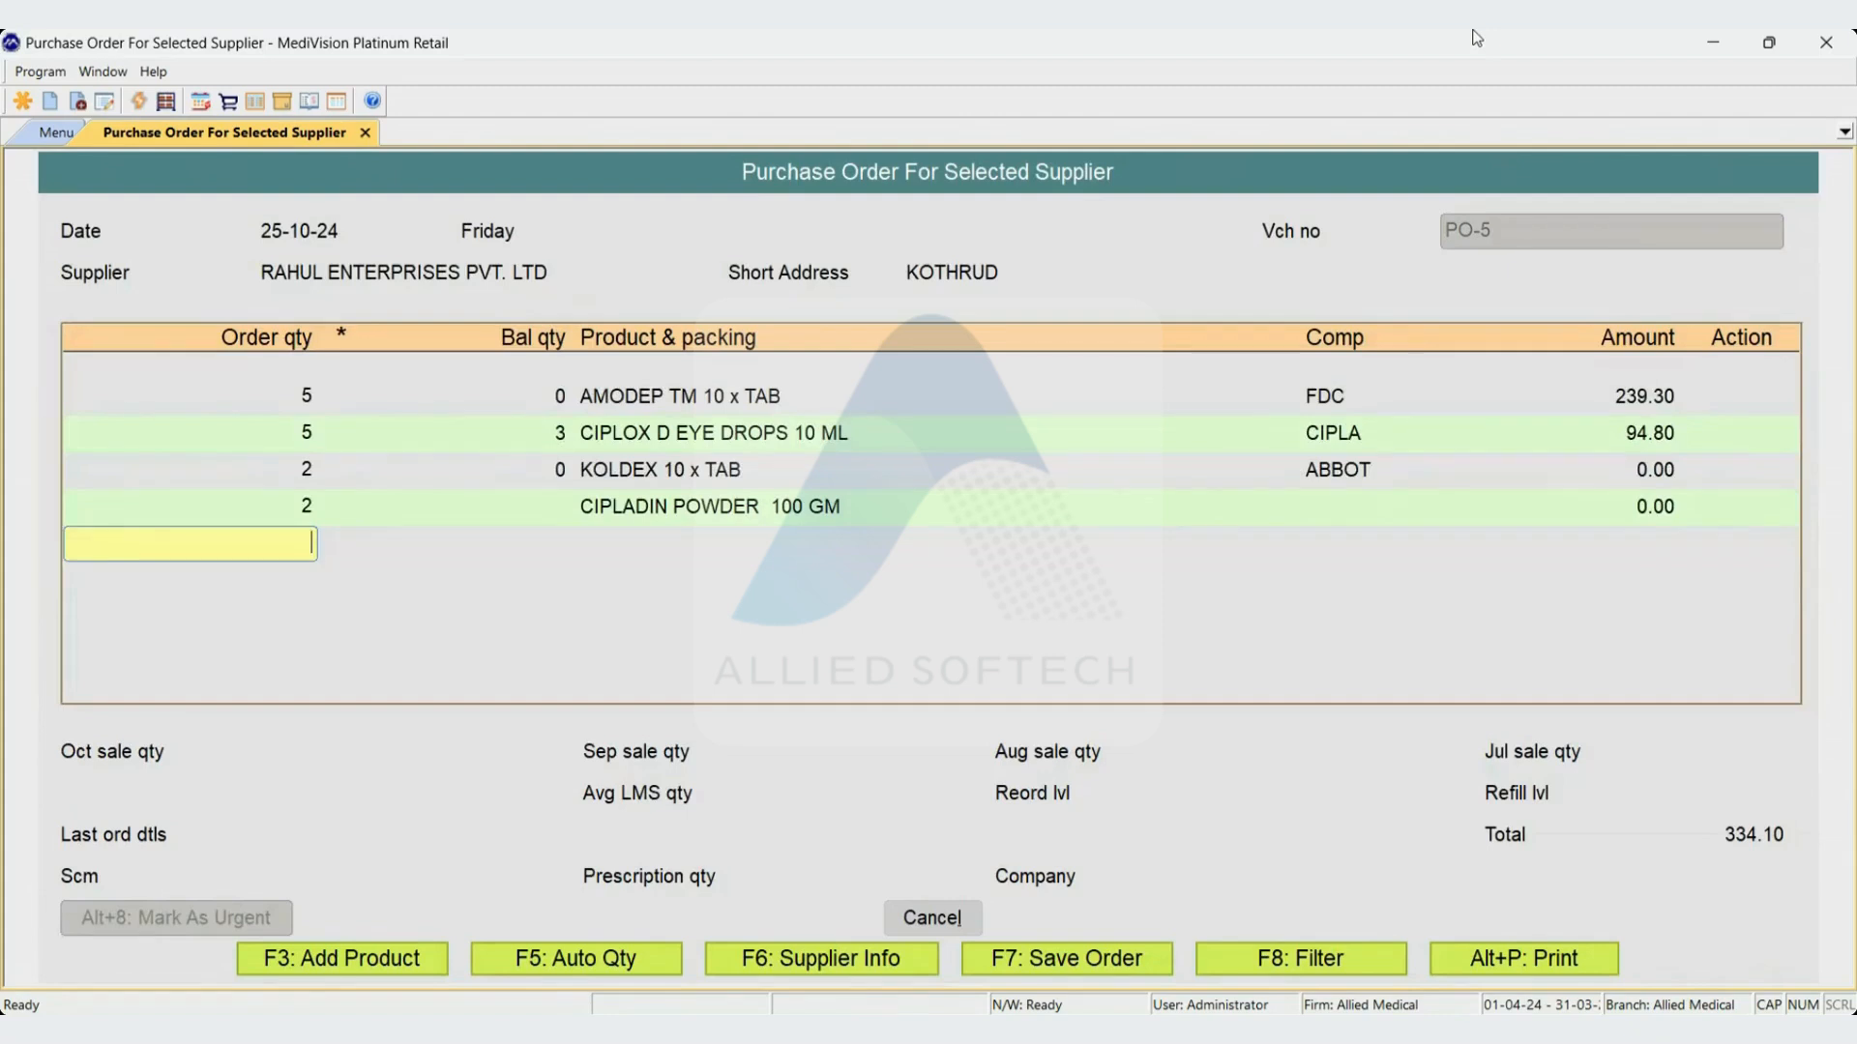
Check the order rows listed after applying the items-not-ordered-earlier filter
key("Up")
key("Up")
key("Up")
key("Up")
key("Down")
key("Down")
key("Down")
key("Down")
Bring up the order's print choices and its save confirmation, dismissing both without printing or saving
key("F7")
key("alt+p")
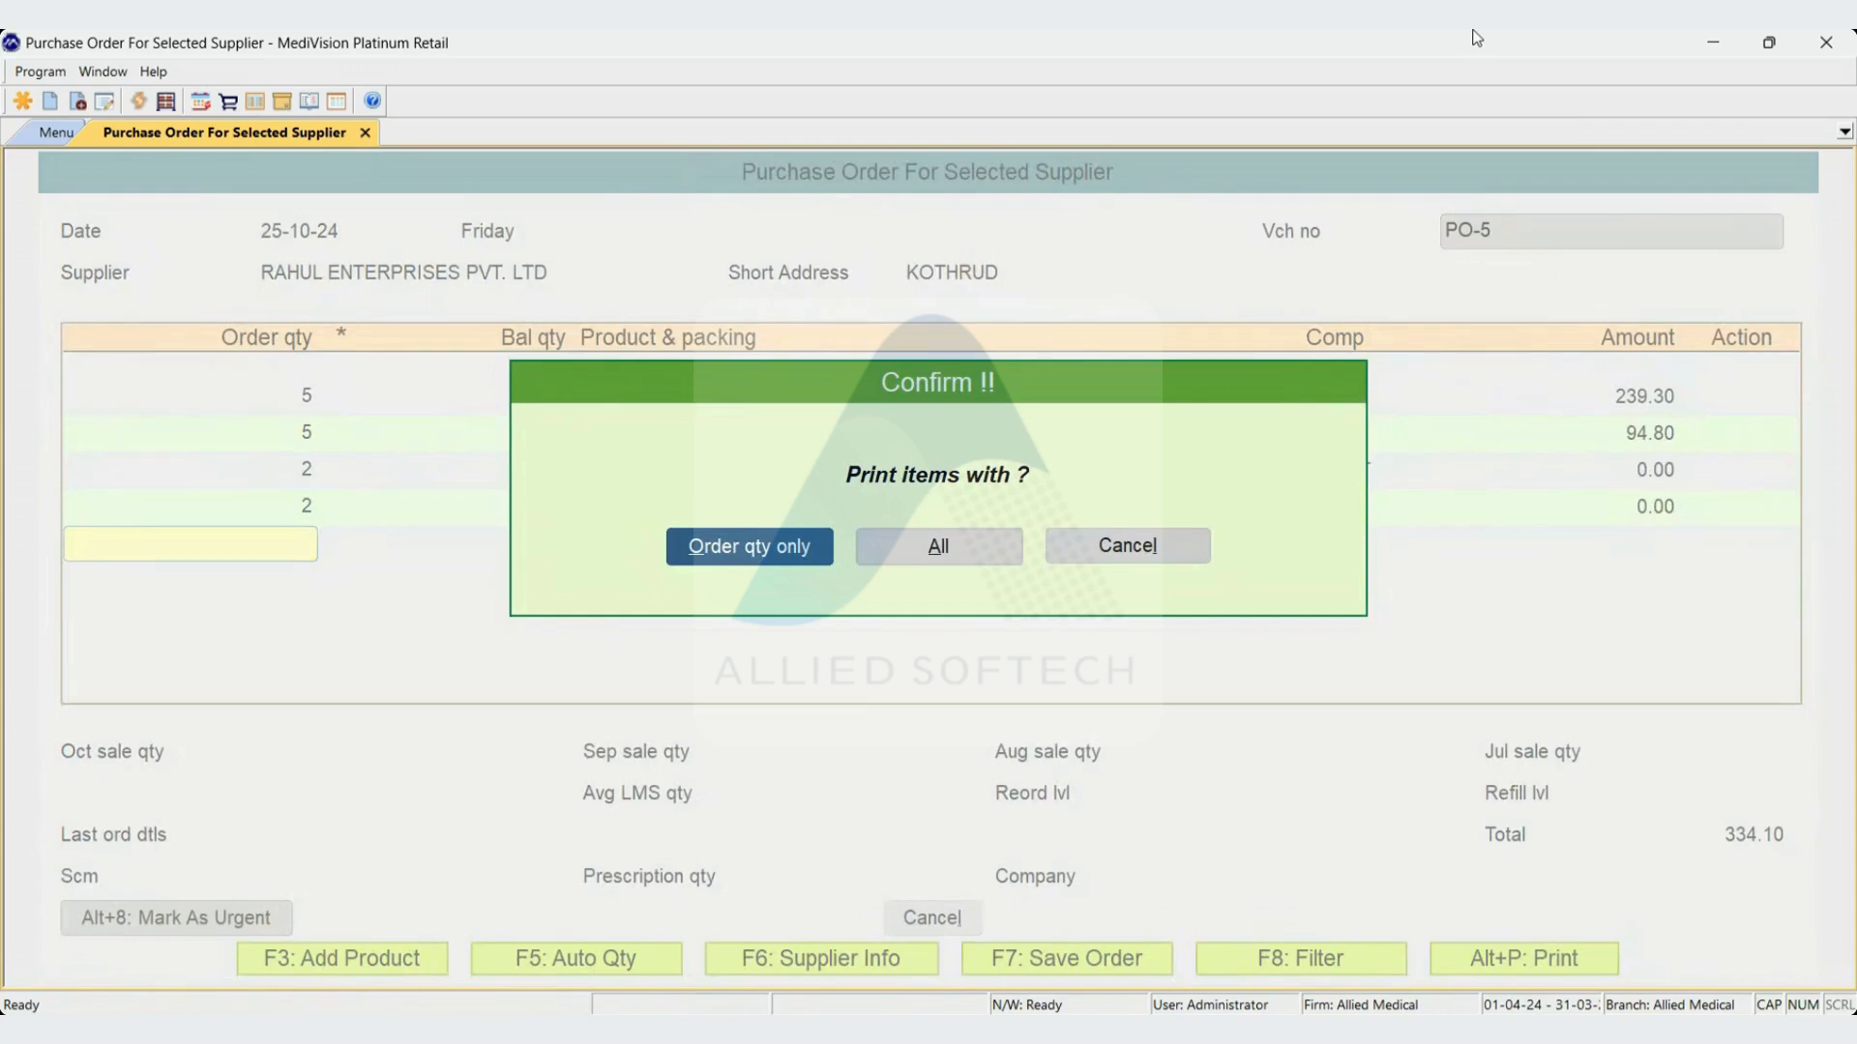
key("Escape")
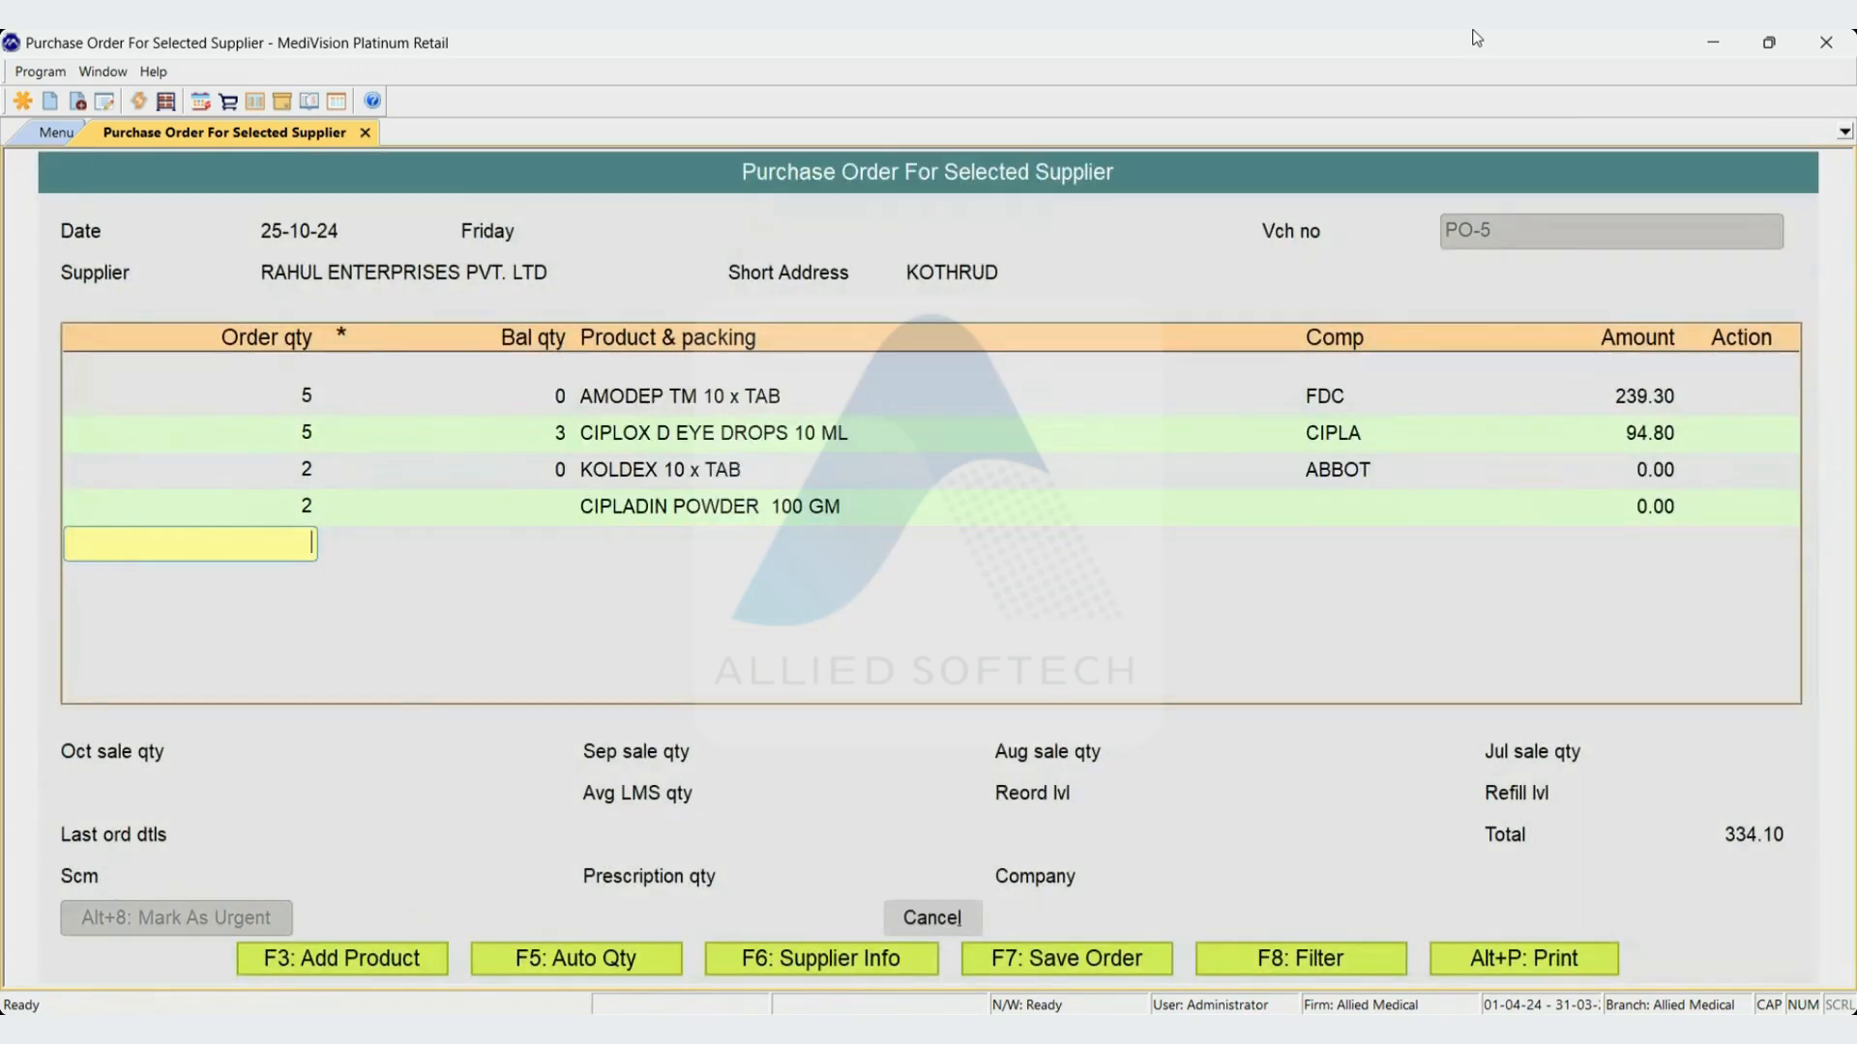
key("F7")
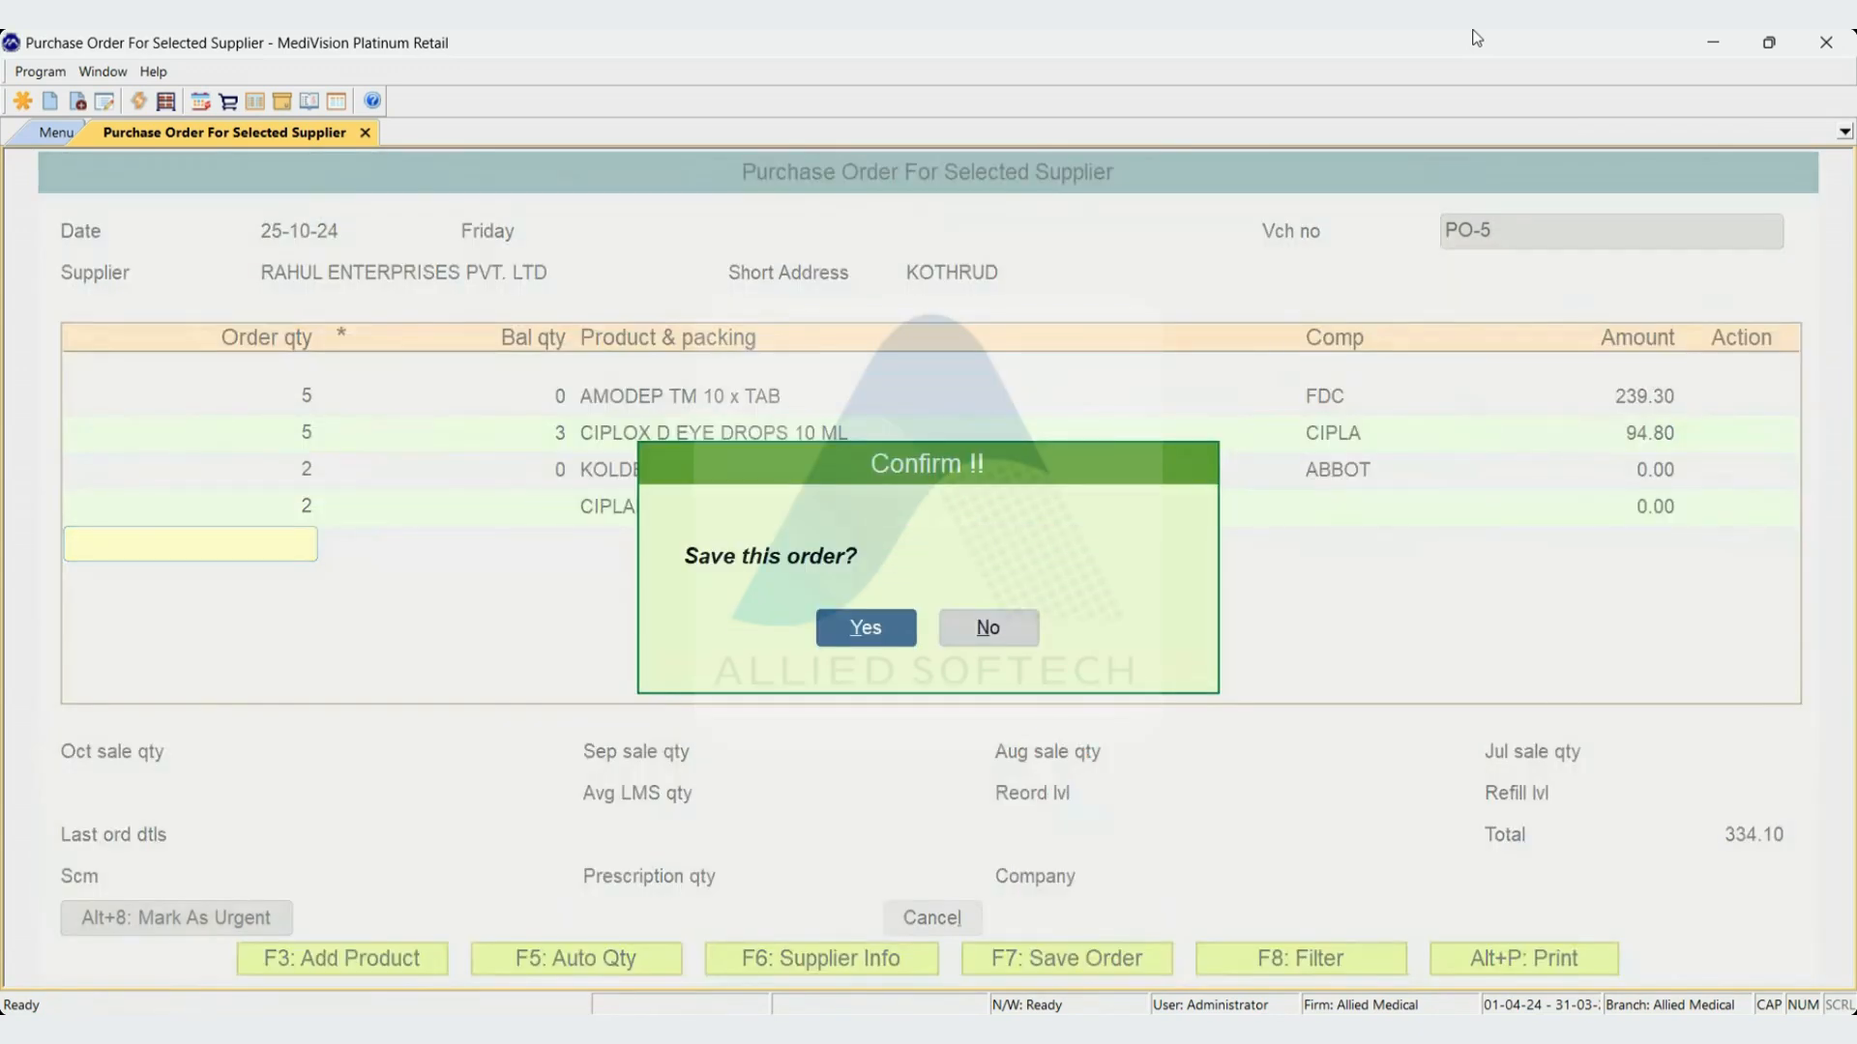
key("Escape")
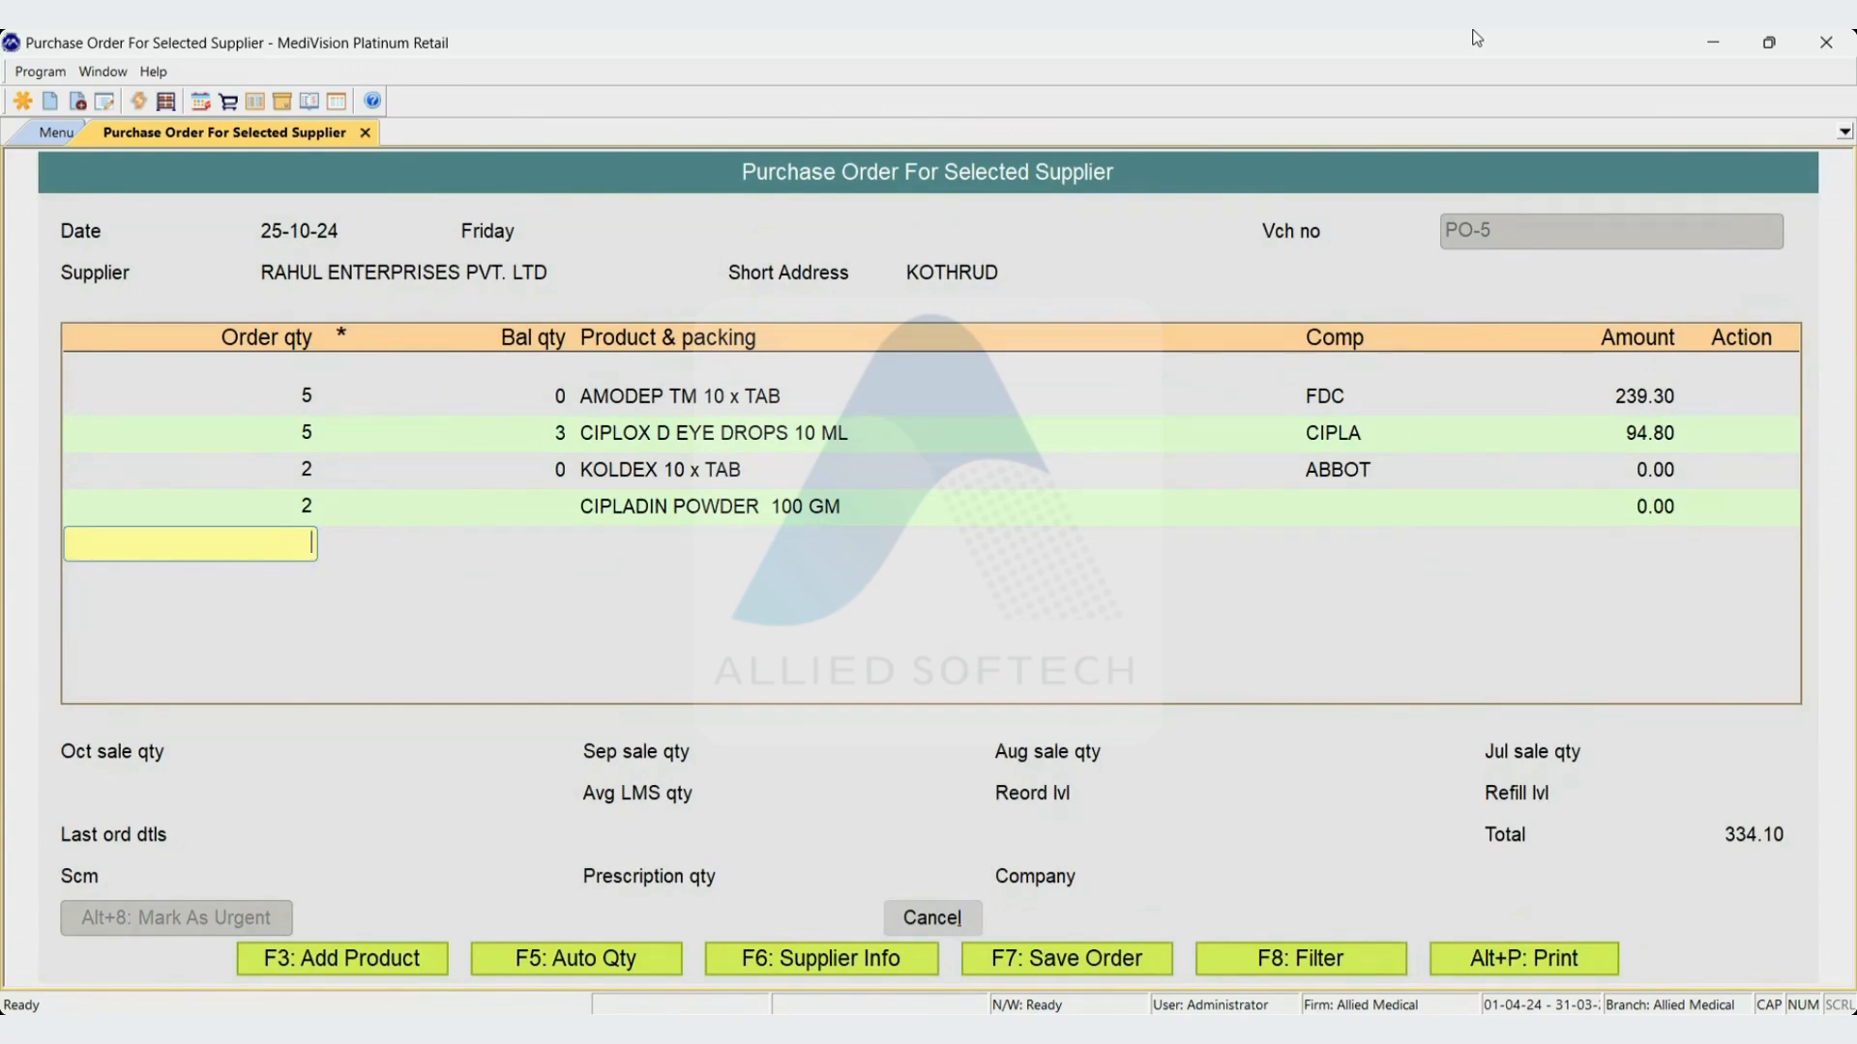
Open the voucher edit options and choose Purchase Order as the voucher type, proceeding to the date range selection
key("F12")
type("PU")
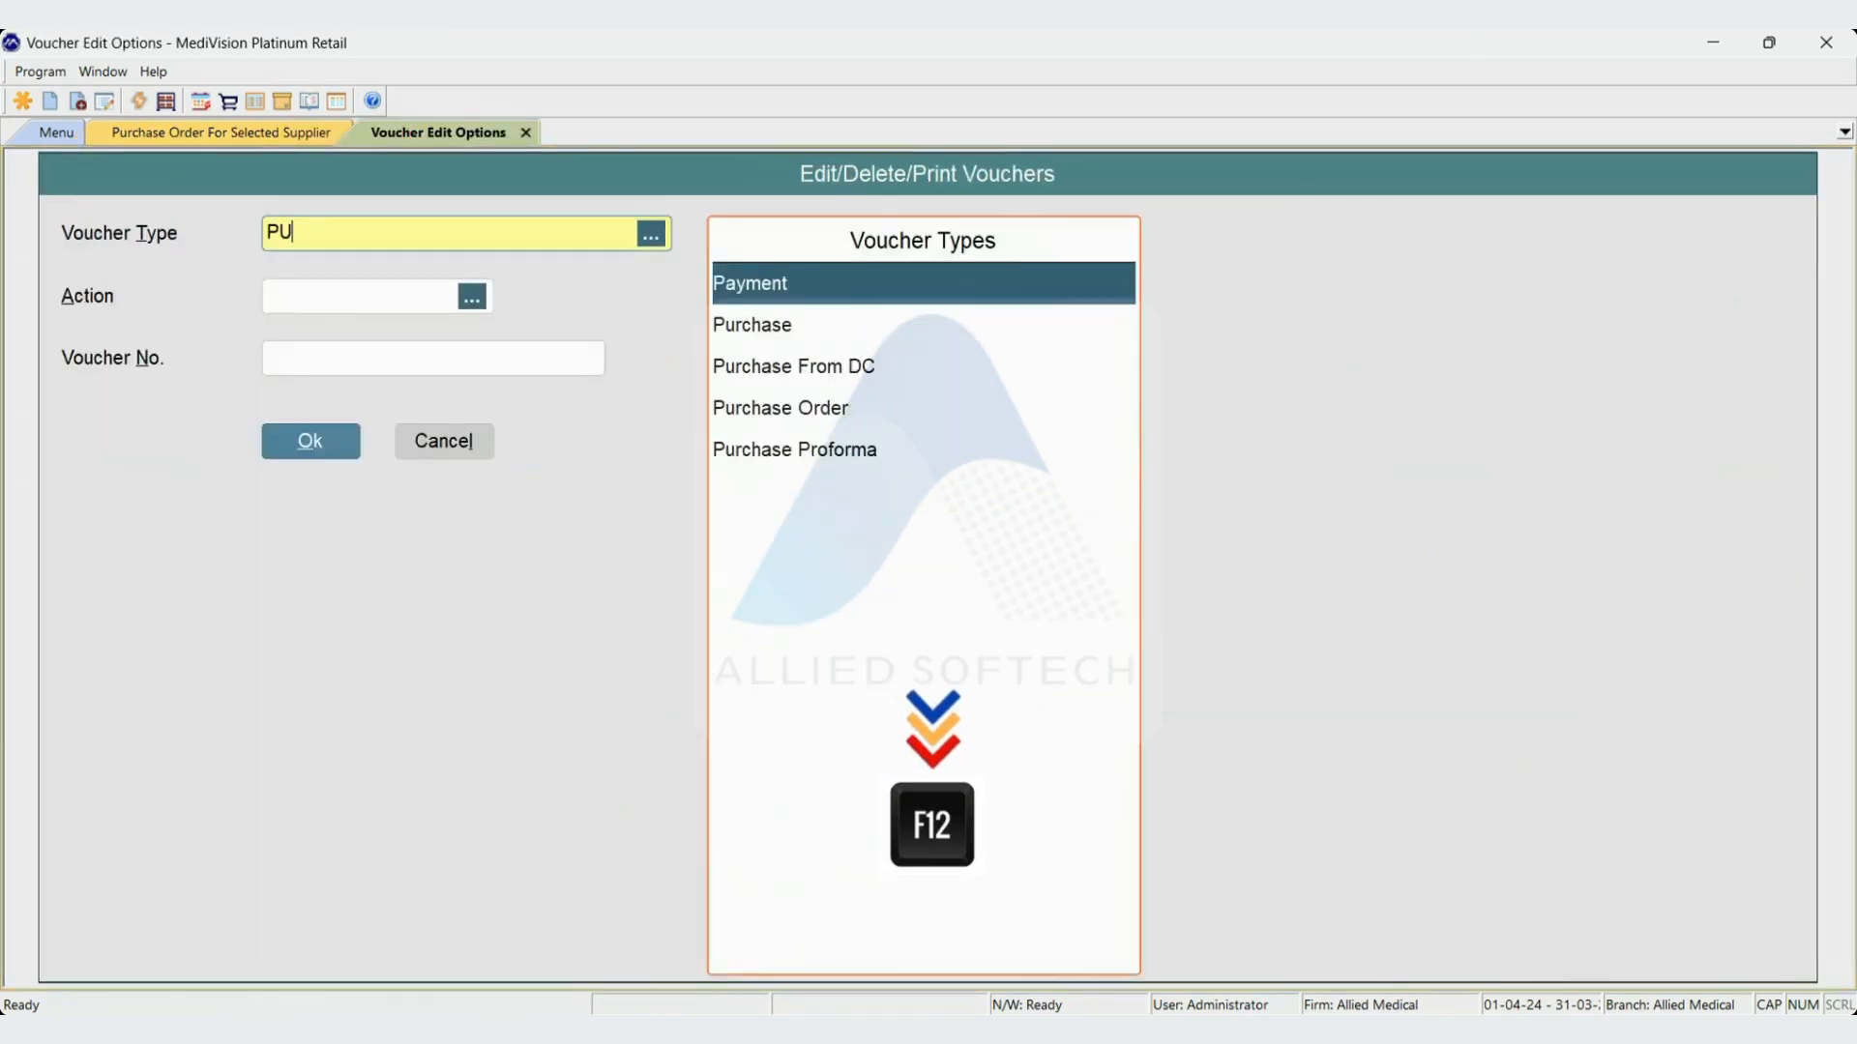
type("RCHAS")
key("Down")
key("Down")
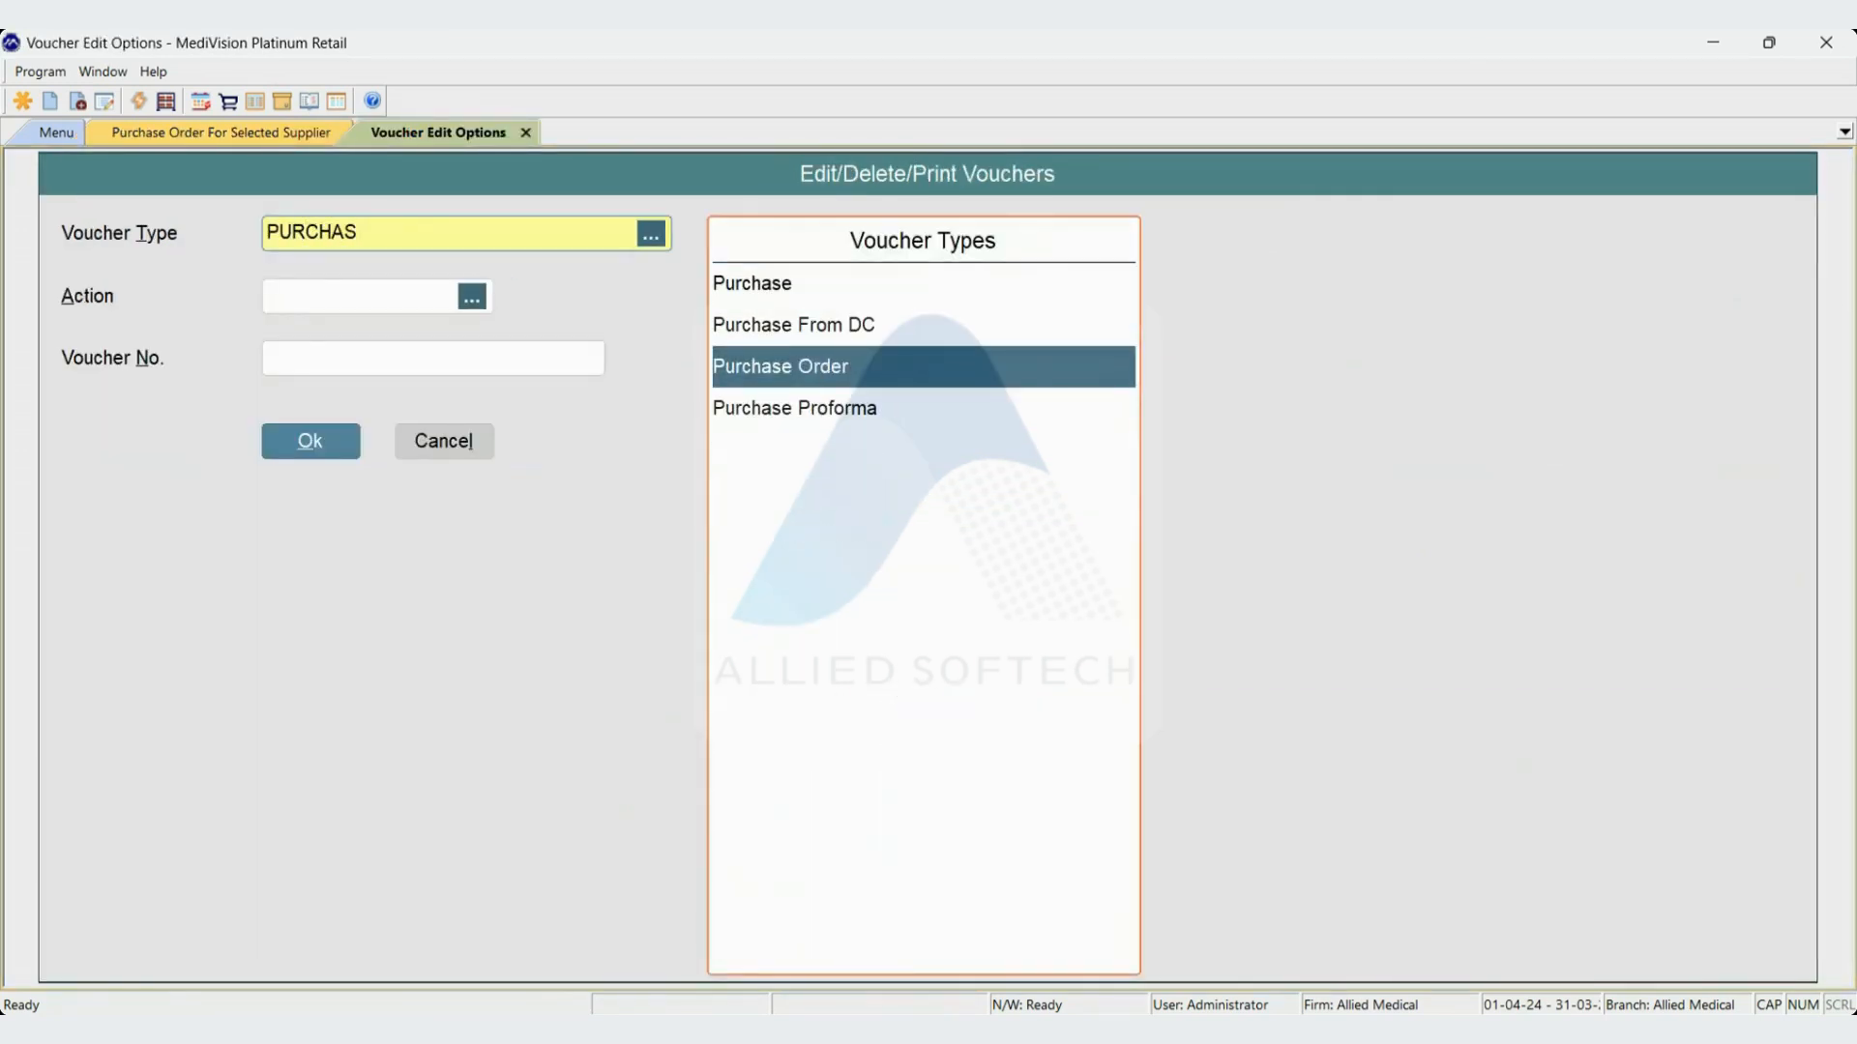
key("Return")
key("Return")
key("Return")
key("Return")
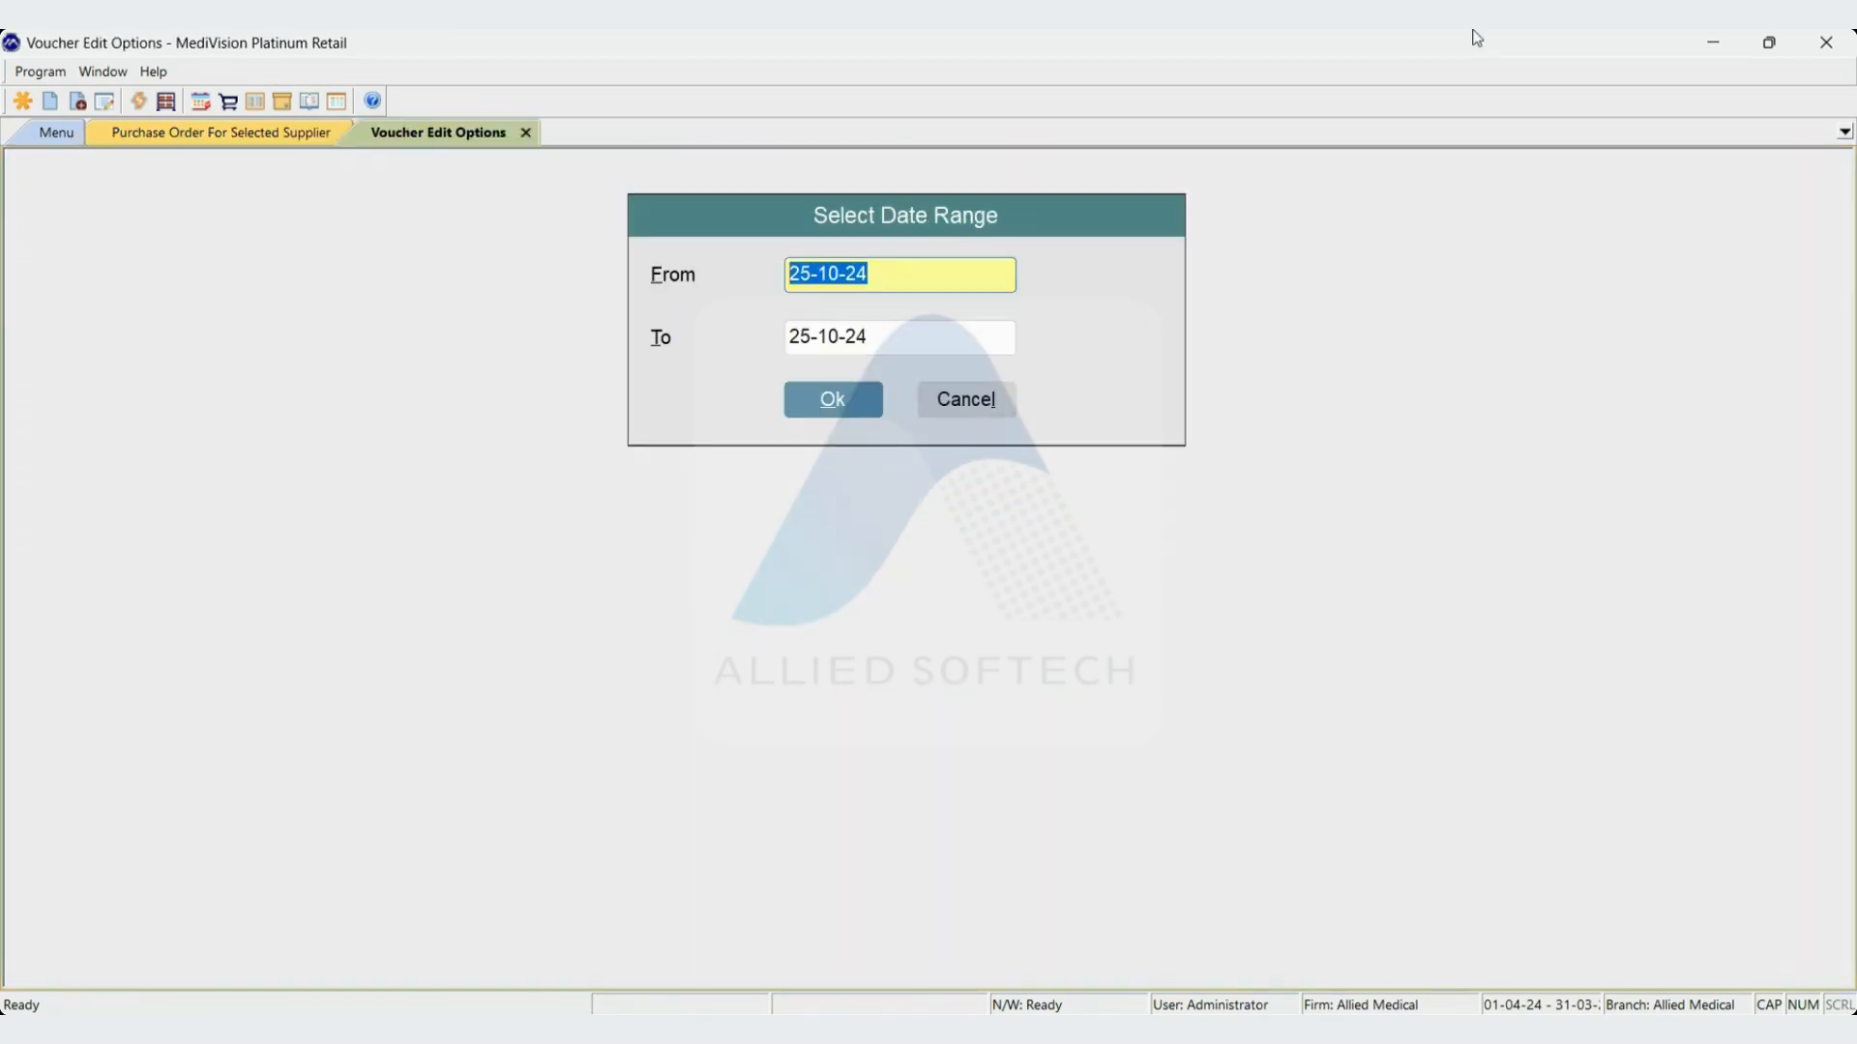
List the purchase orders from 25-10-24 to 25-10-24 and open the RAHUL ENTERPRISES PVT. LTD order for editing
key("Return")
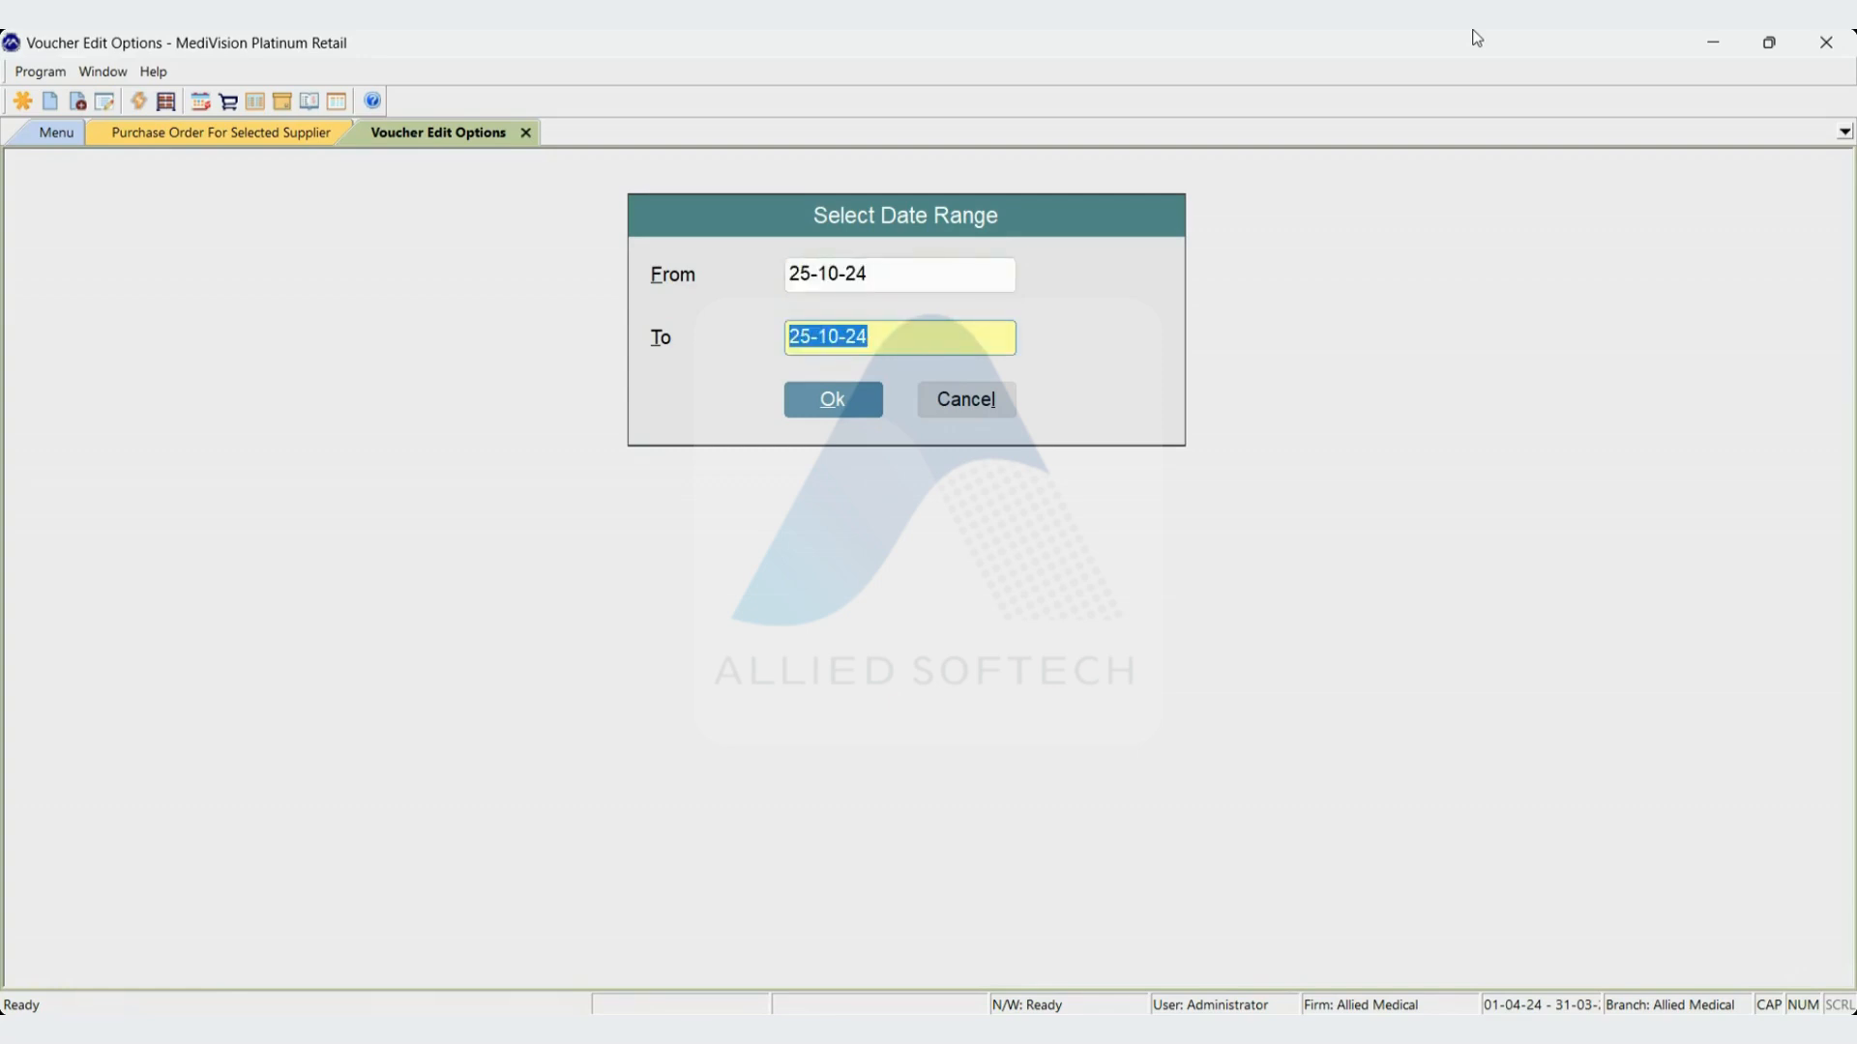
key("Return")
key("Return")
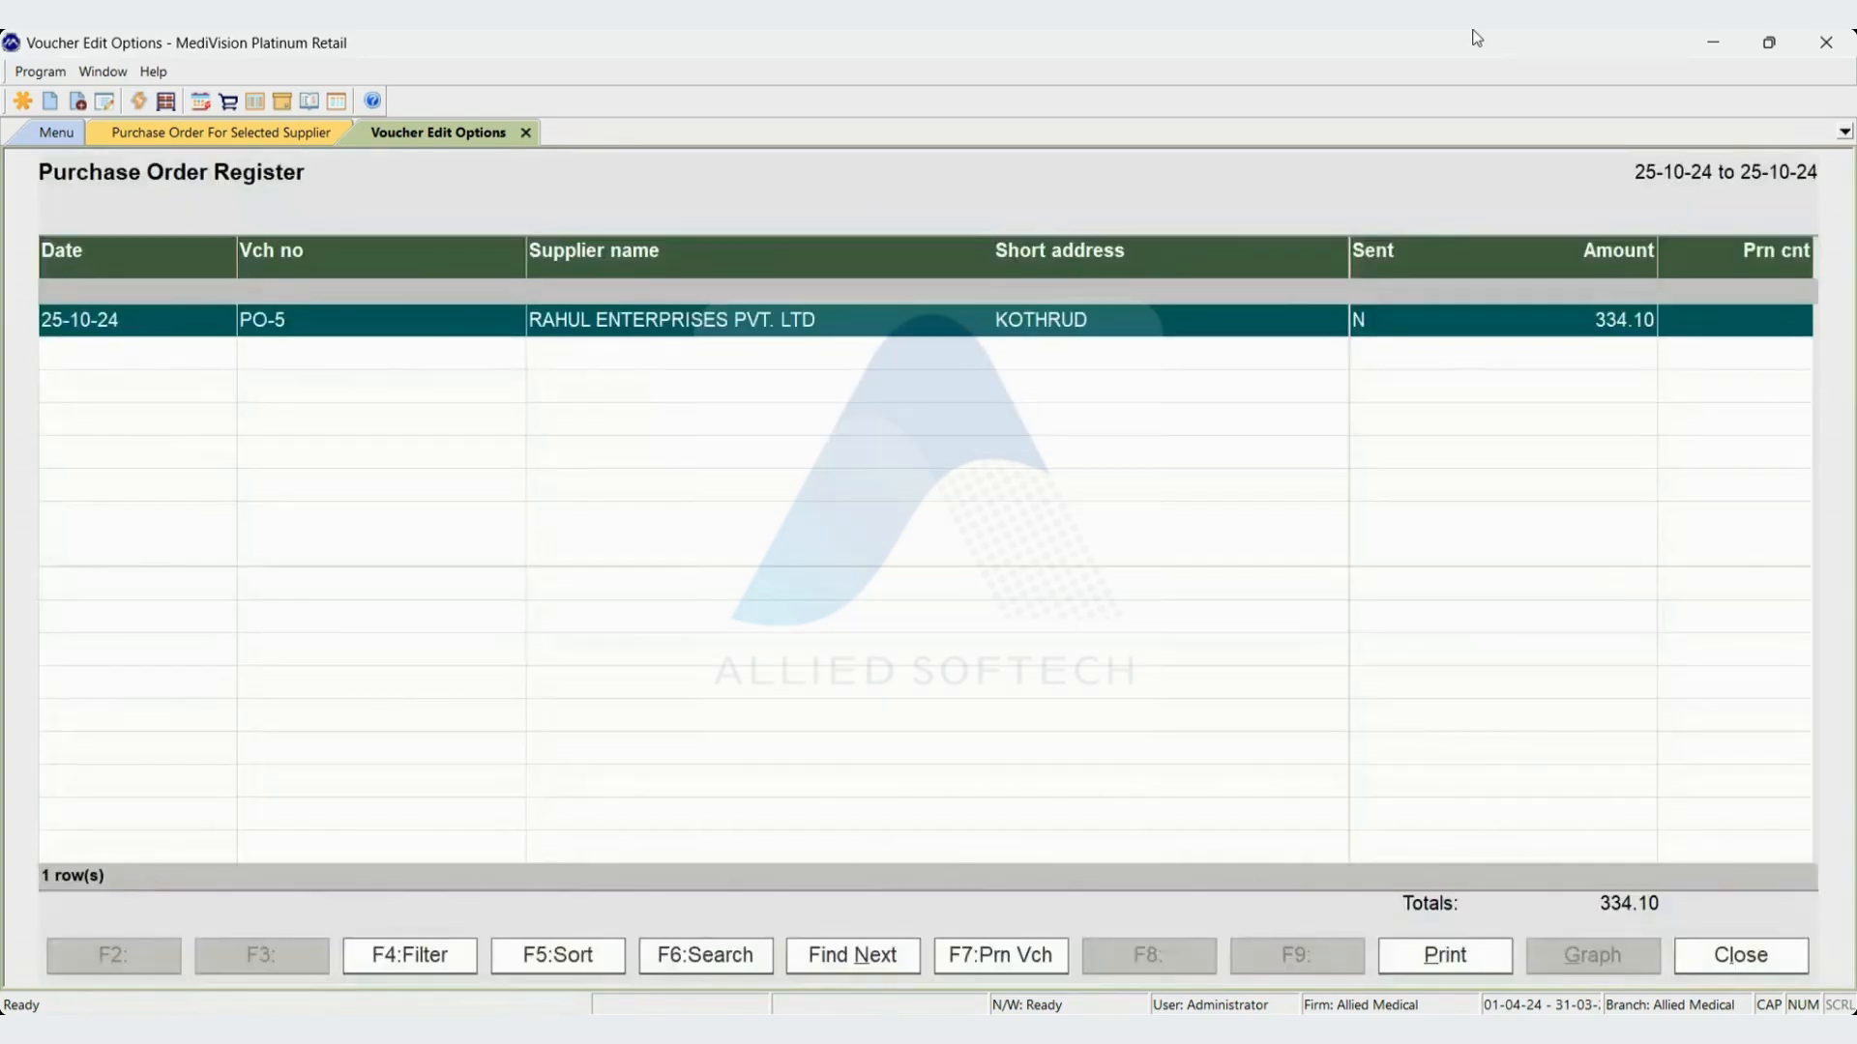
key("Return")
key("Return")
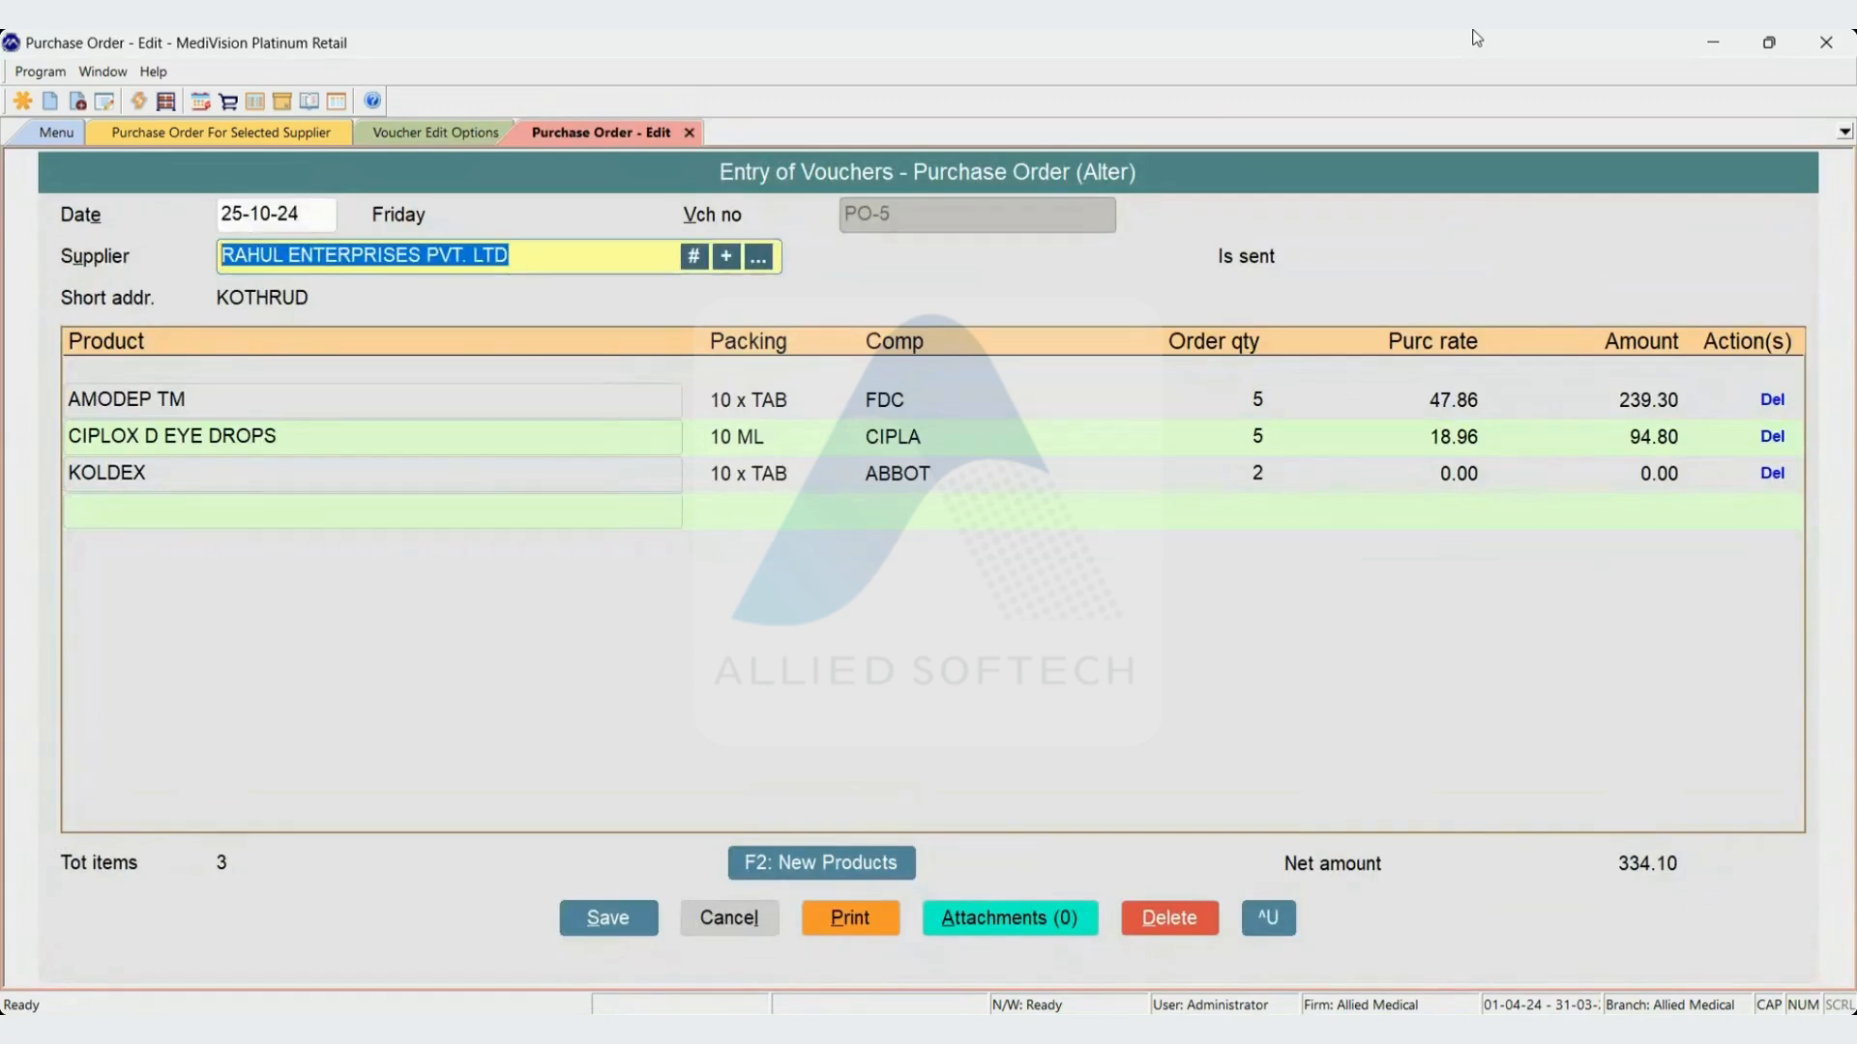
Review the order's date, supplier and product entries, and check its separate New Products list
key("shift+Tab")
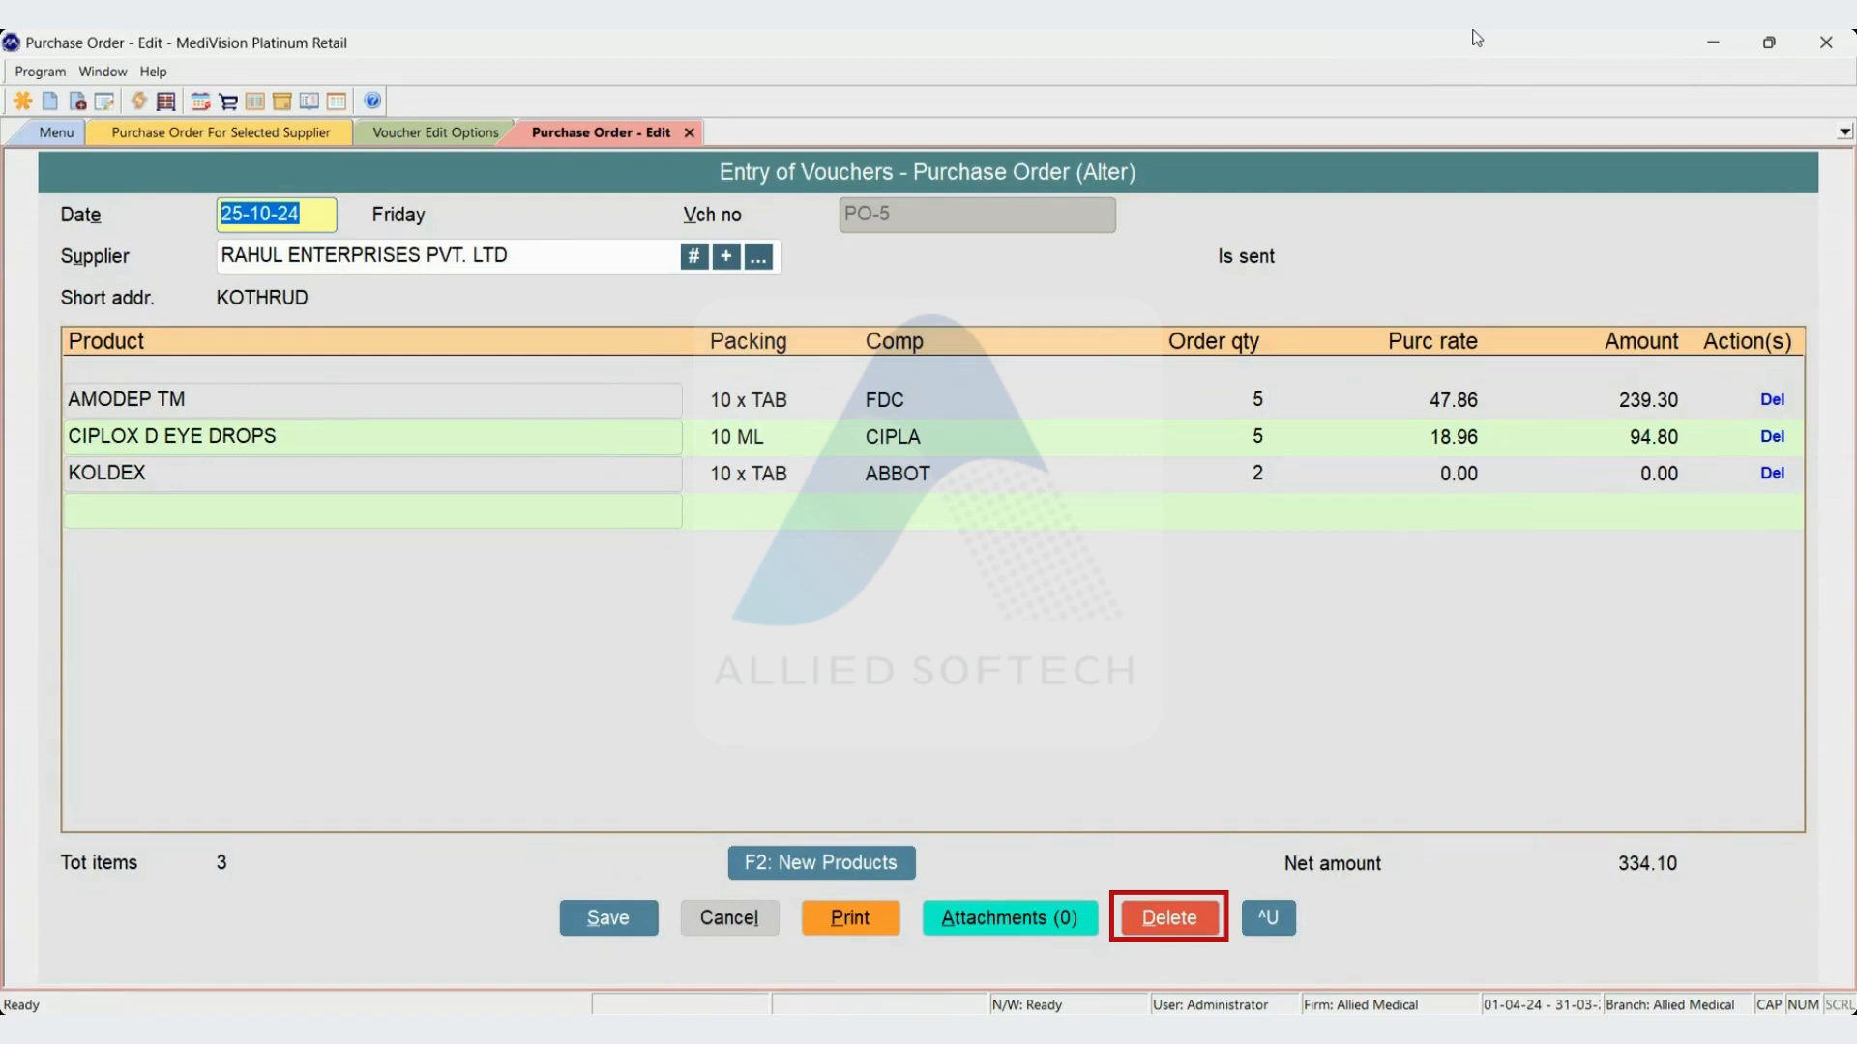
key("Return")
key("Return")
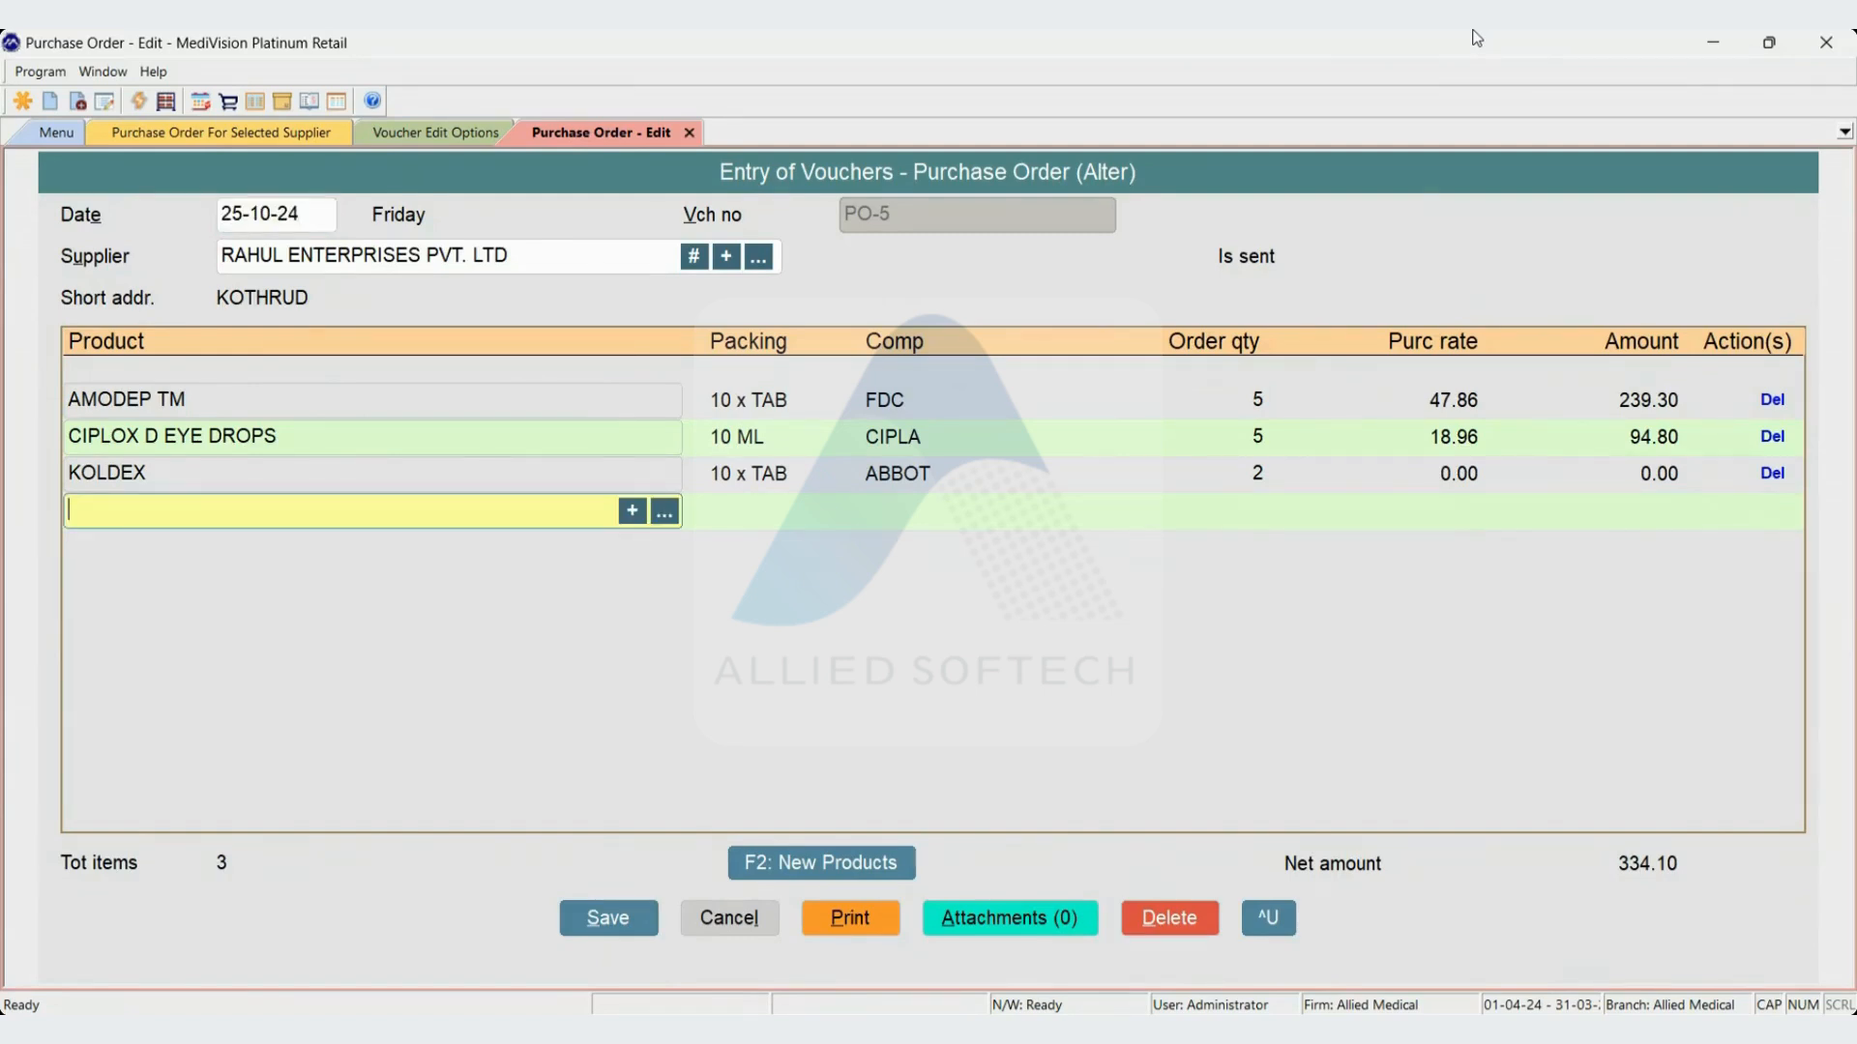
key("F2")
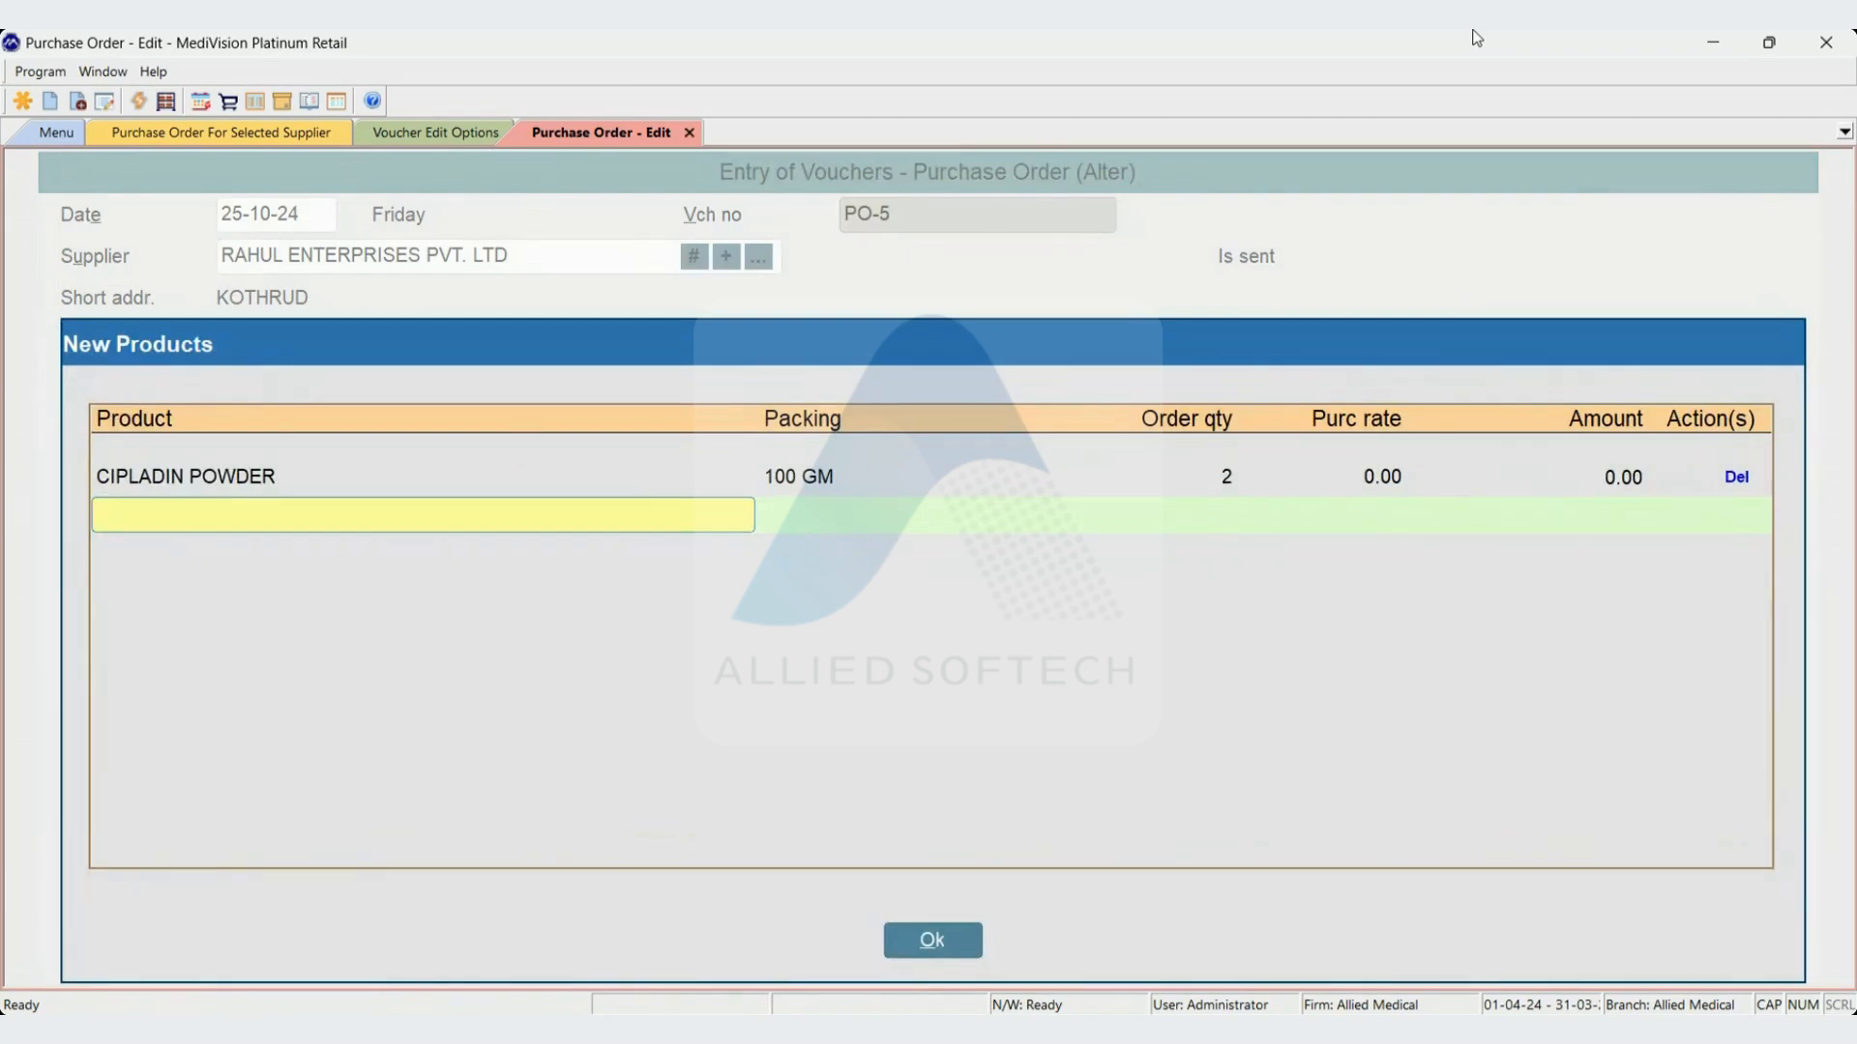
key("Escape")
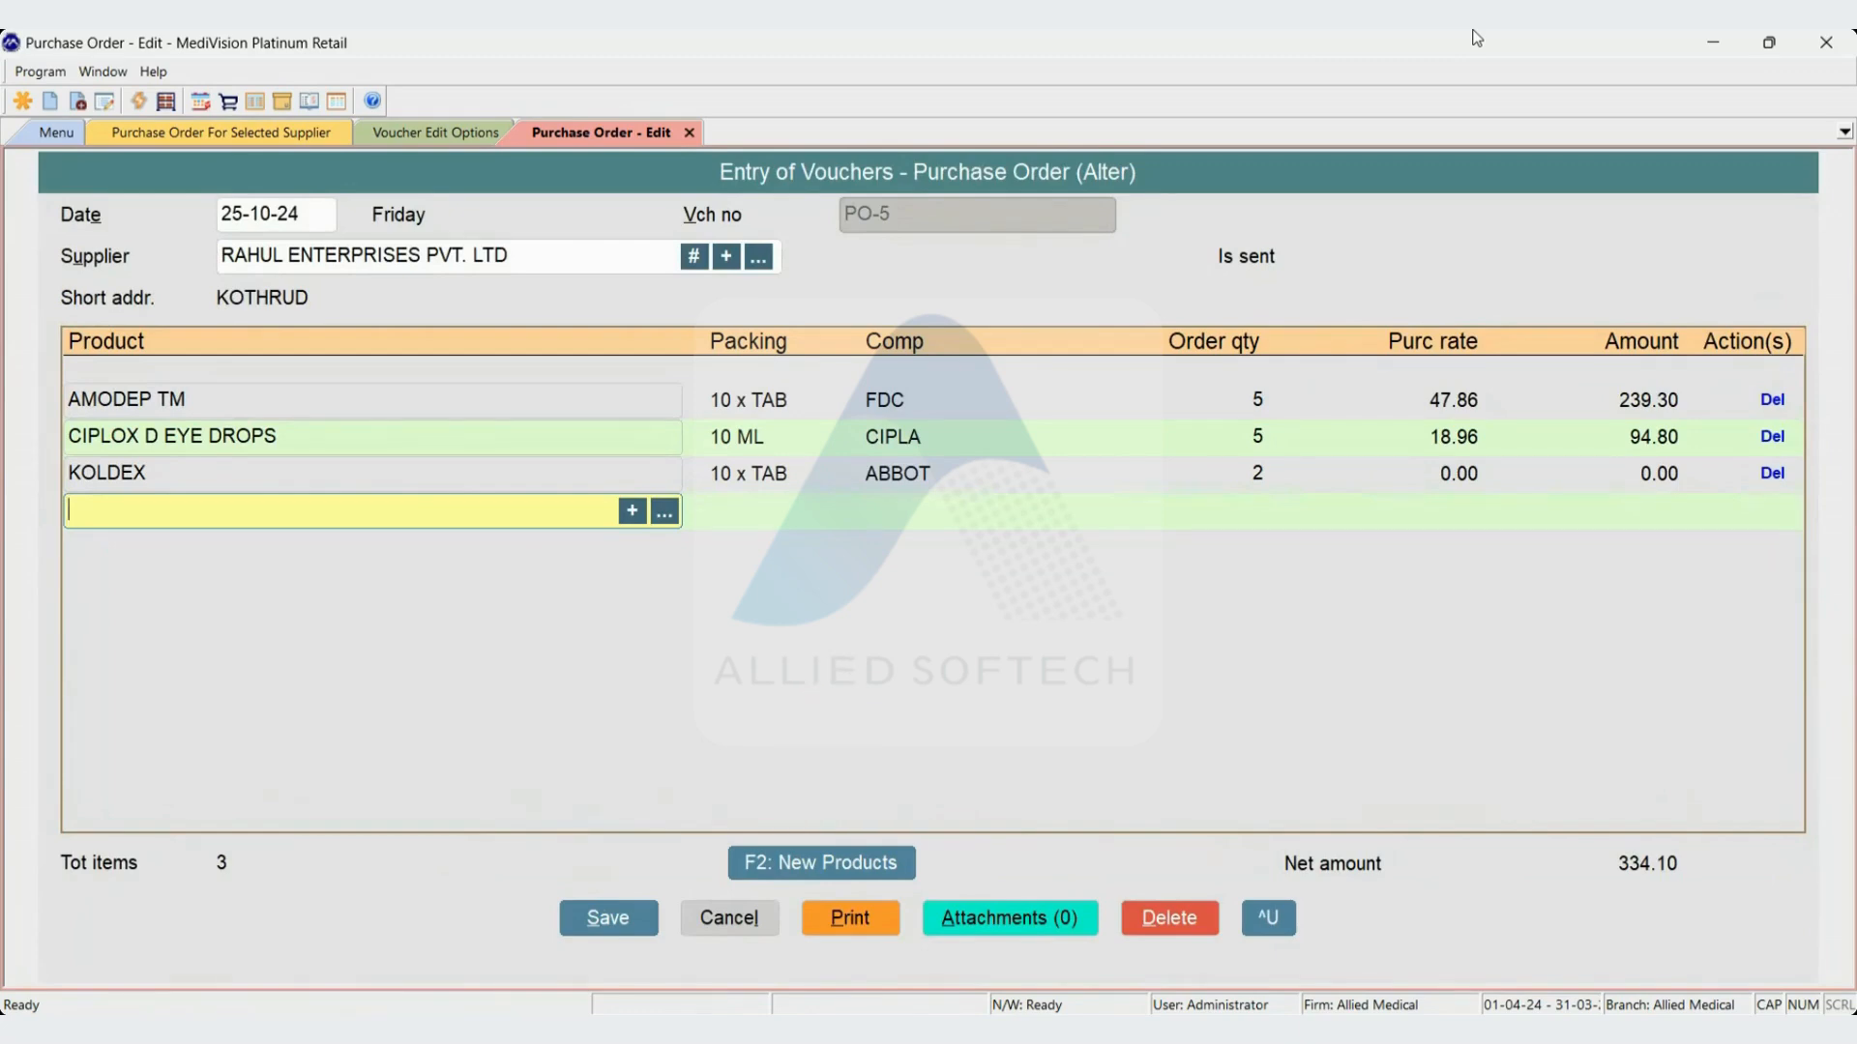
Close the order edit without changes, along with the purchase order register and the voucher edit options
key("Escape")
key("Return")
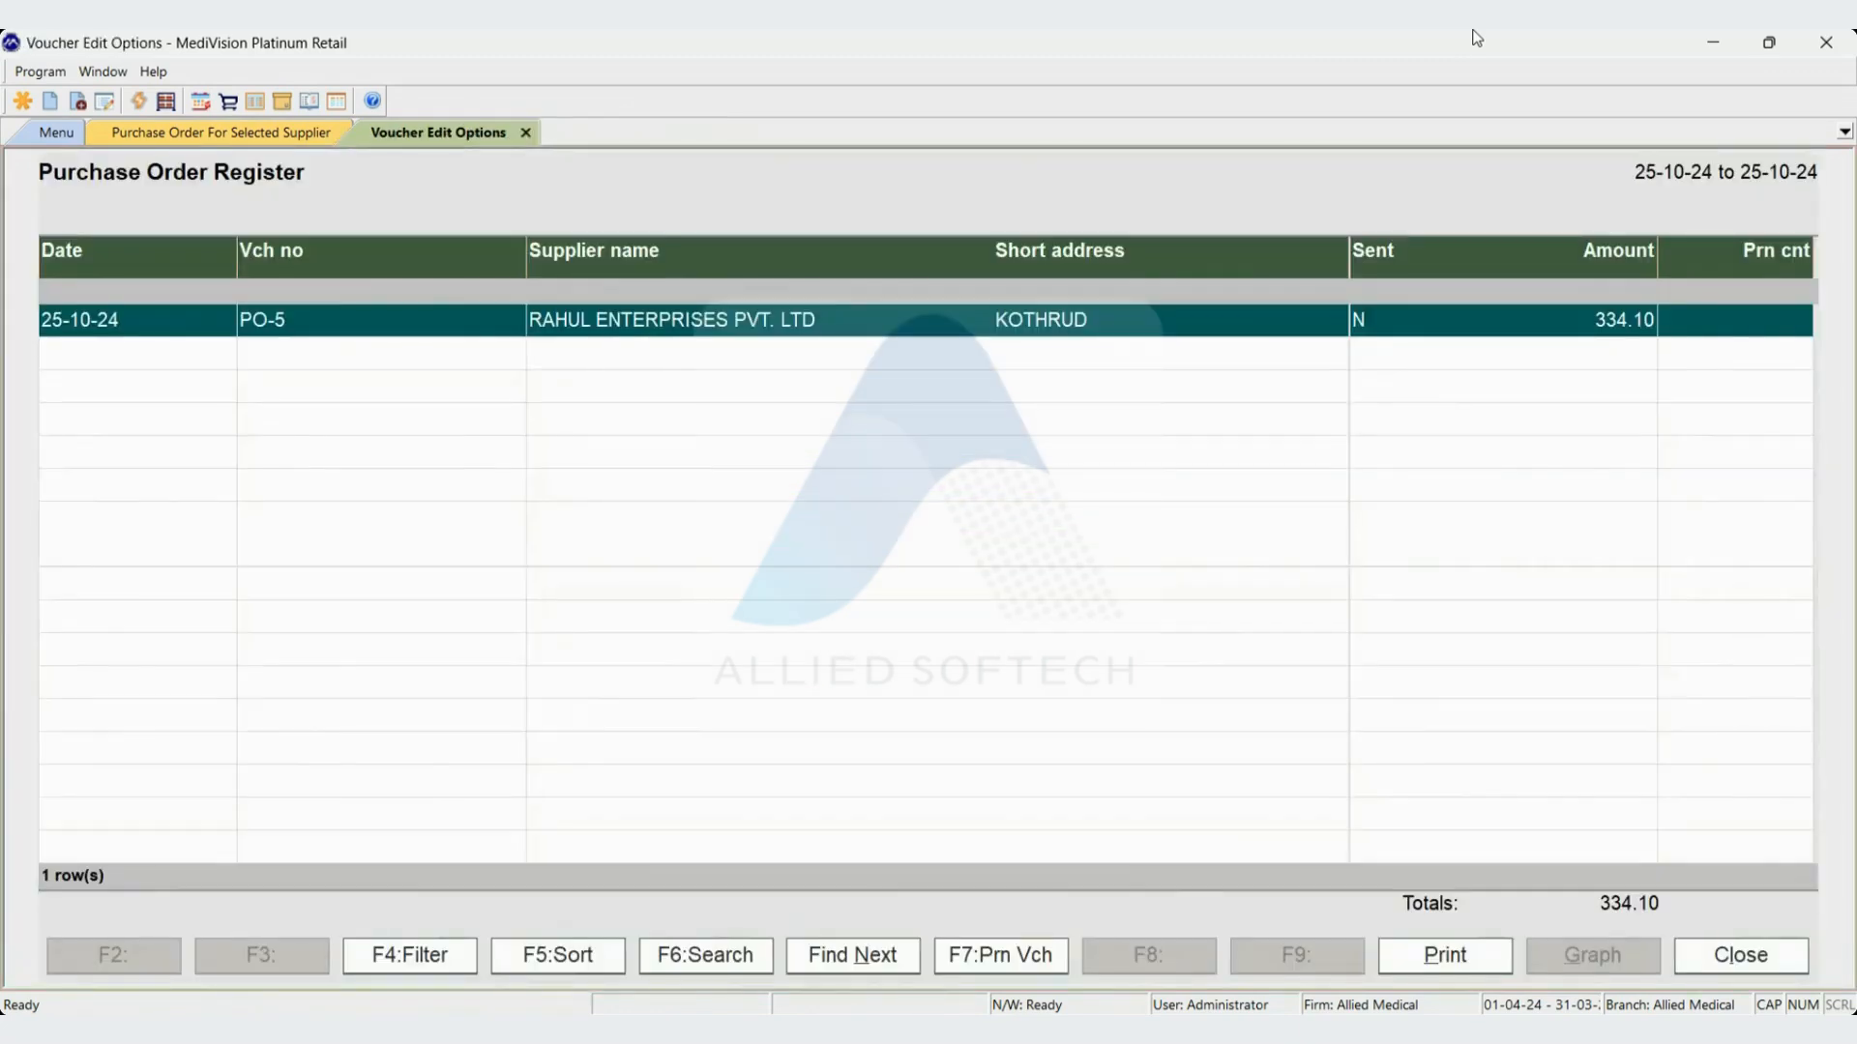
key("Escape")
key("Escape")
key("Escape")
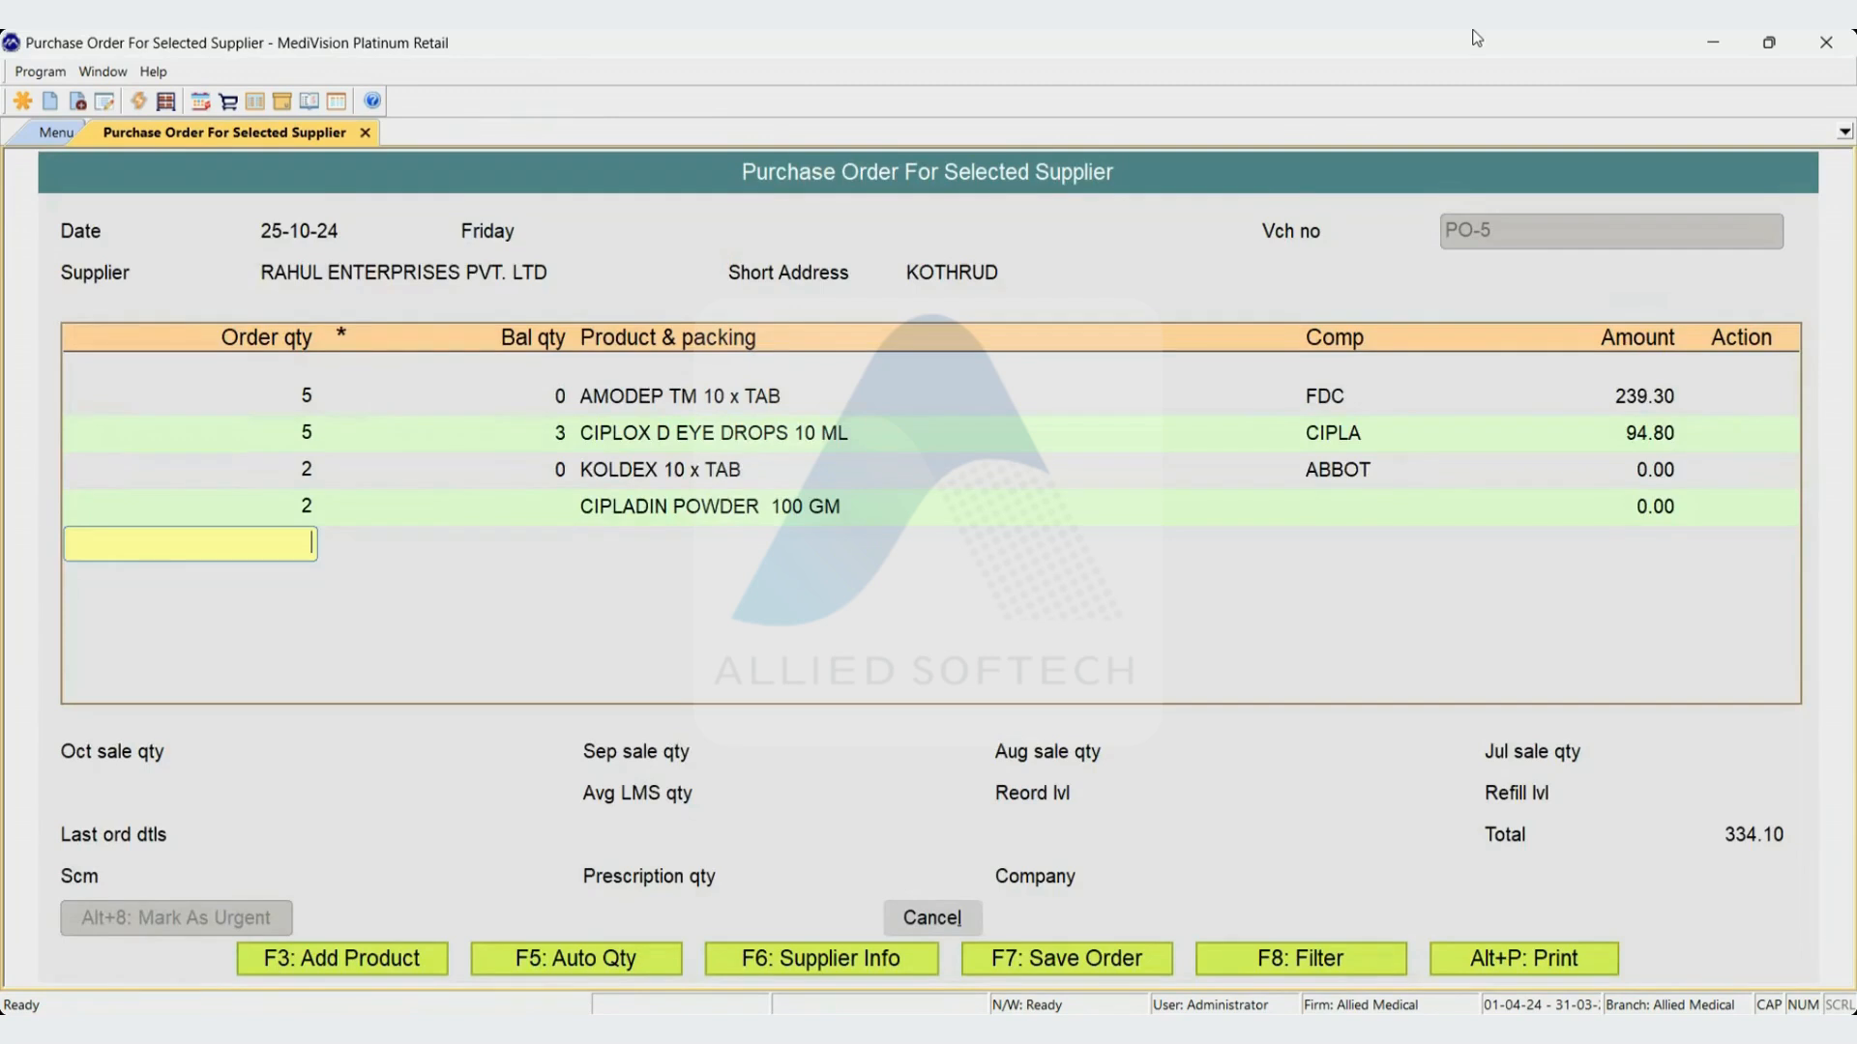
Exit the selected supplier's purchase order without saving it, and leave the criteria form and the Prepare Order list
key("Escape")
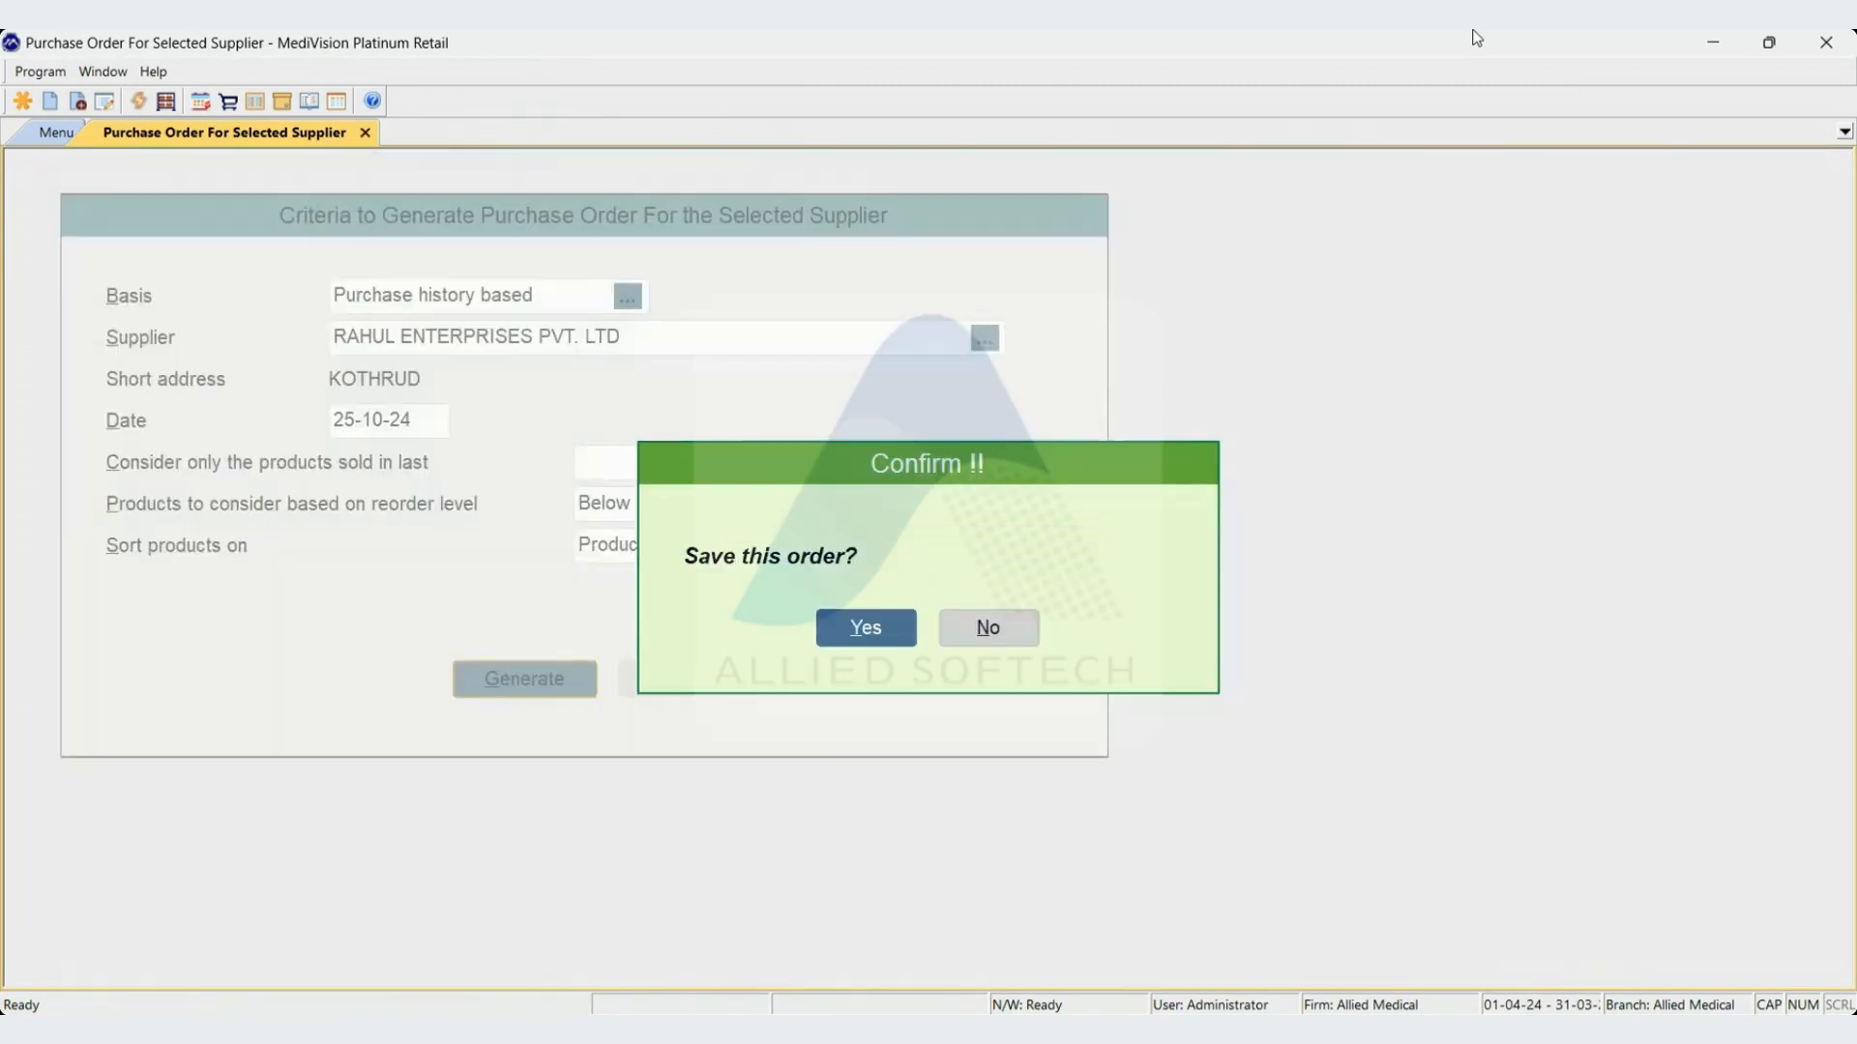
key("Escape")
key("Escape")
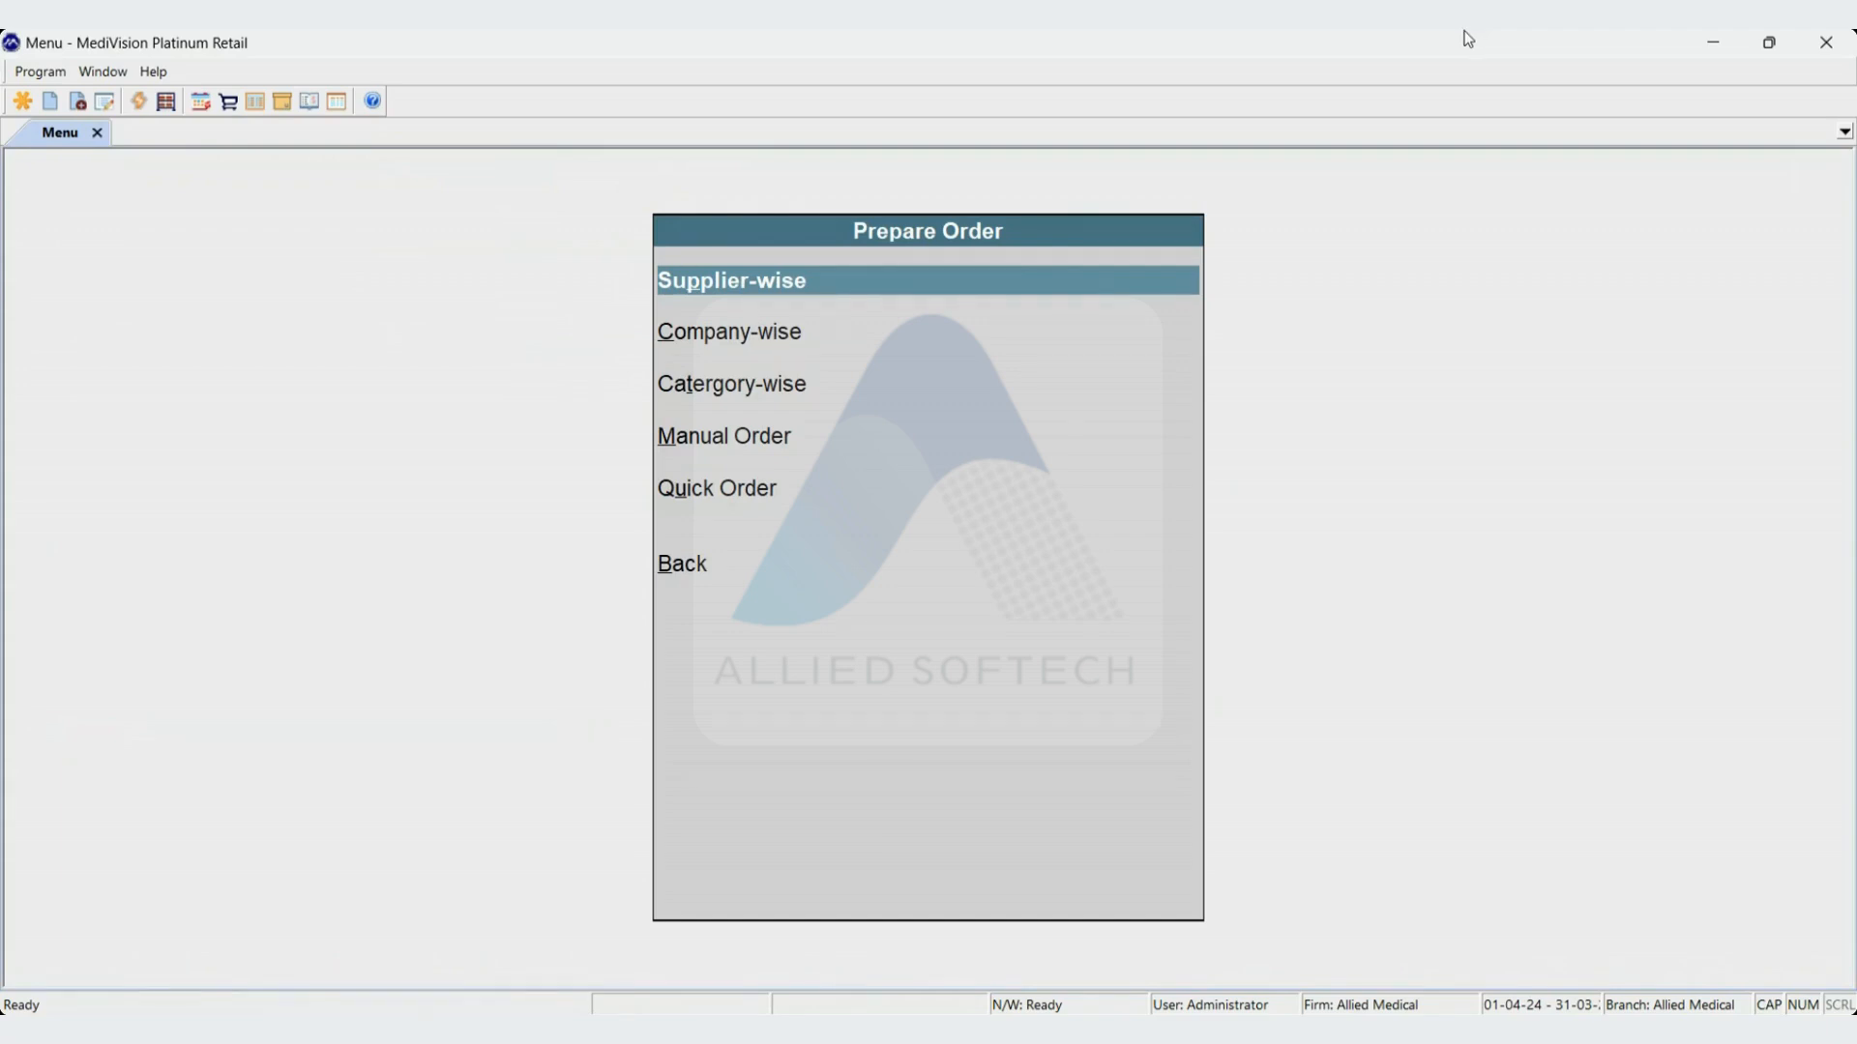
key("Escape")
key("Escape")
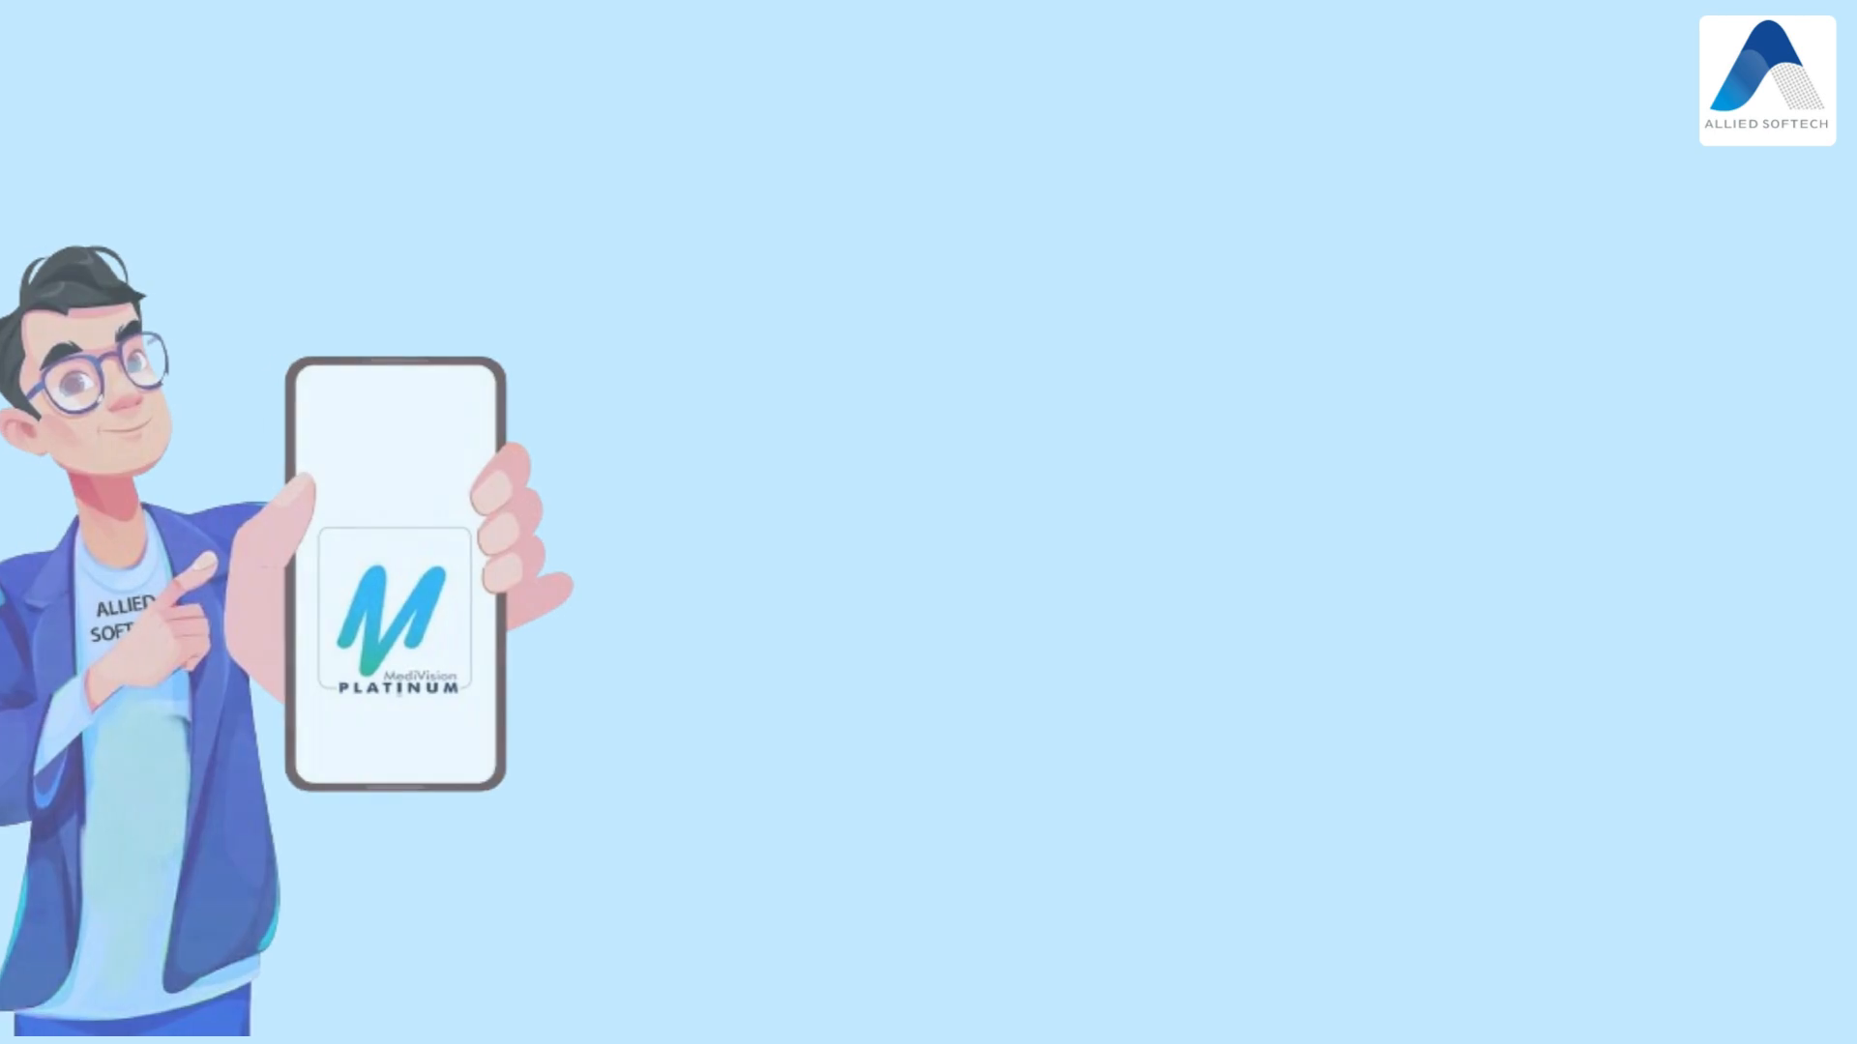